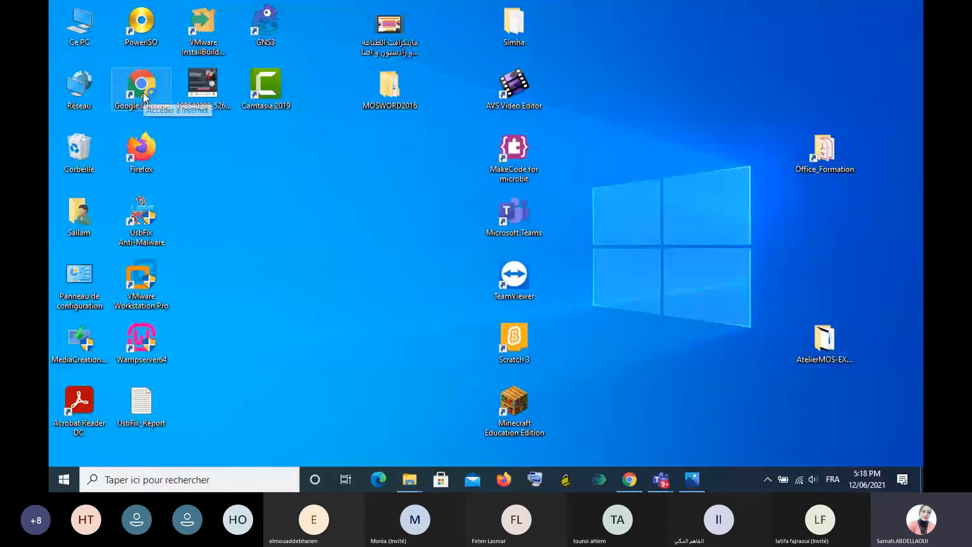
# - Open a new Google Chrome window and switch to the Microsoft Teams meeting window
pyautogui.doubleClick(143, 92)
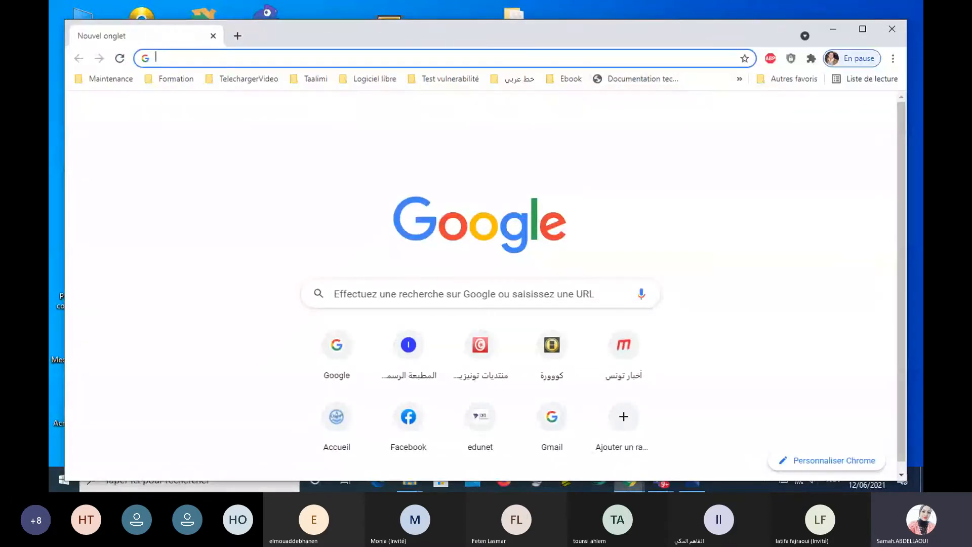
pyautogui.click(669, 476)
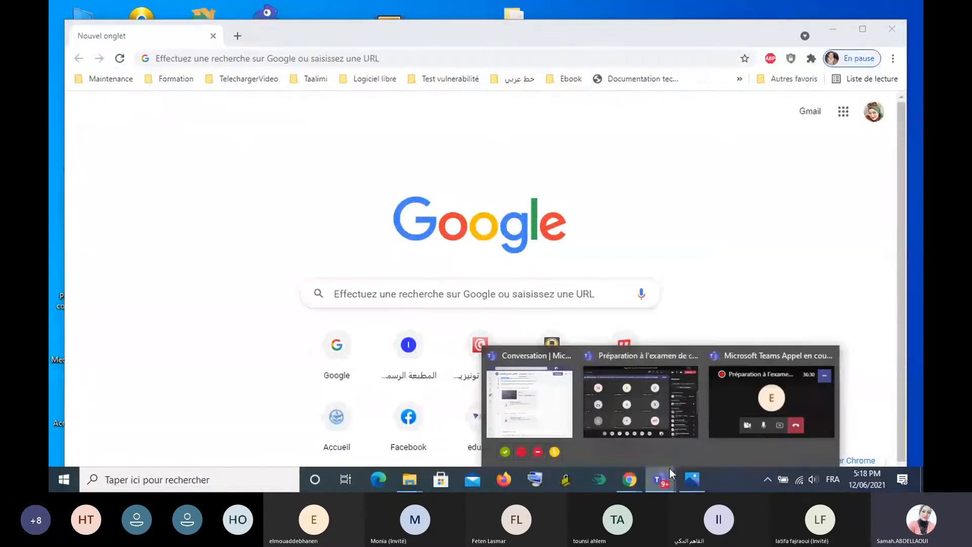
pyautogui.click(622, 421)
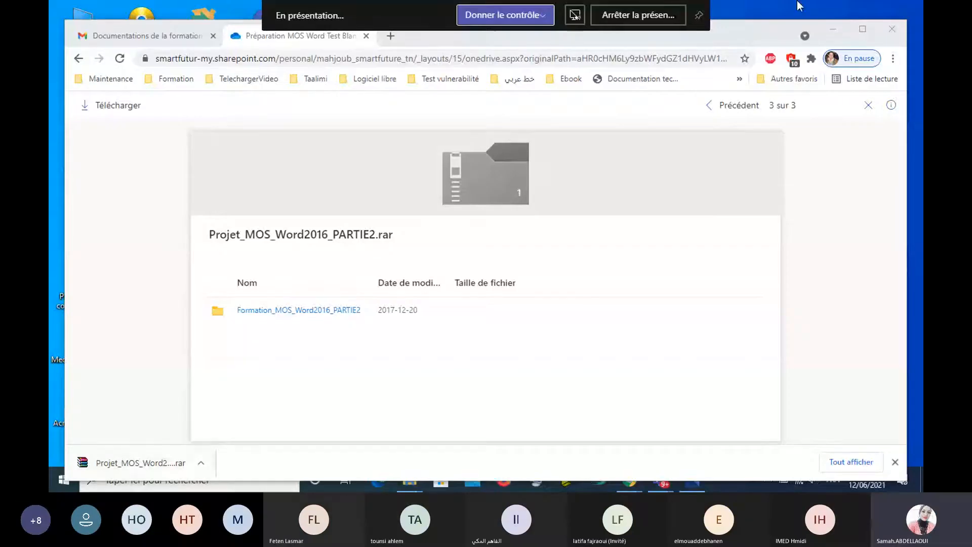
# - Return to the Chrome window with the OneDrive page and show the downloaded Projet_MOS_Word2016_PARTIE2.rar archive in its folder
pyautogui.click(834, 29)
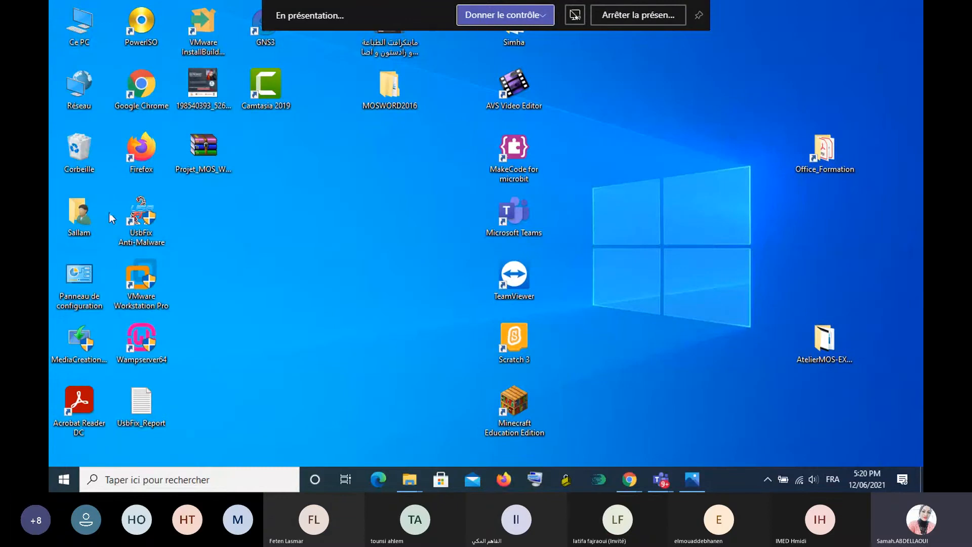
pyautogui.moveTo(629, 479)
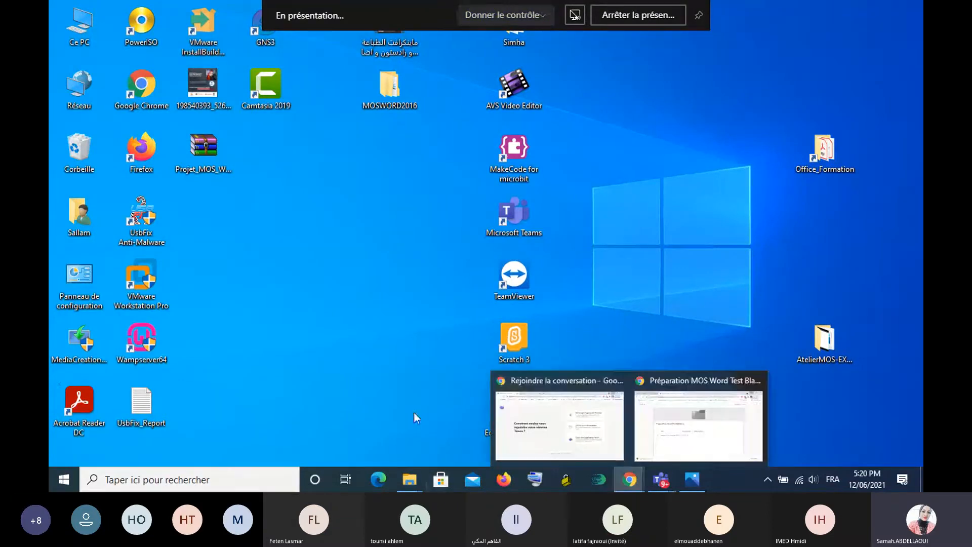
pyautogui.moveTo(657, 442)
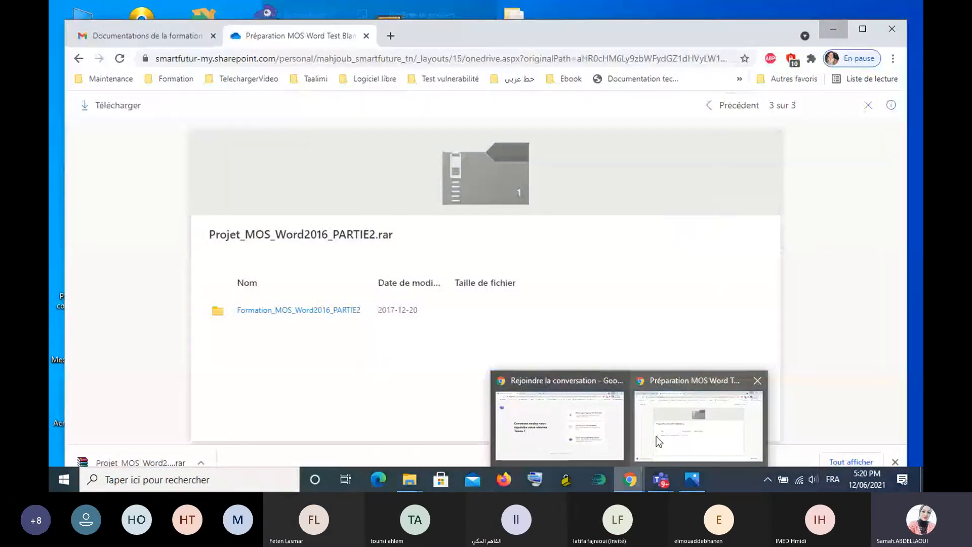
pyautogui.moveTo(546, 442)
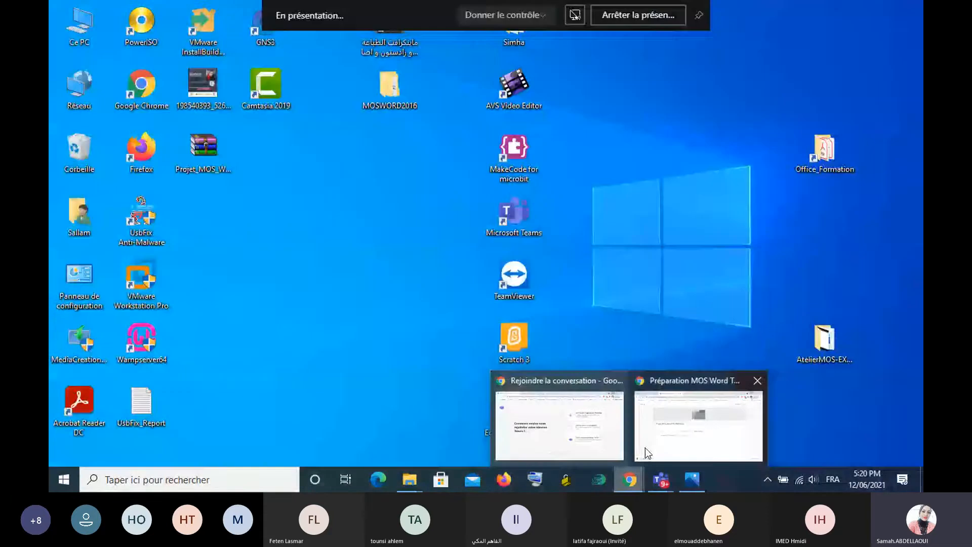
pyautogui.click(645, 448)
pyautogui.rightClick(168, 460)
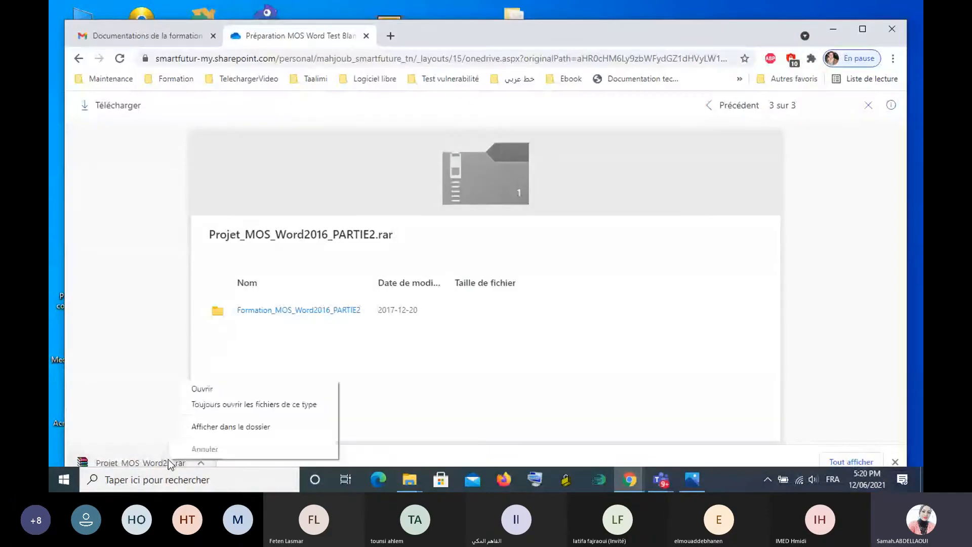
pyautogui.click(246, 428)
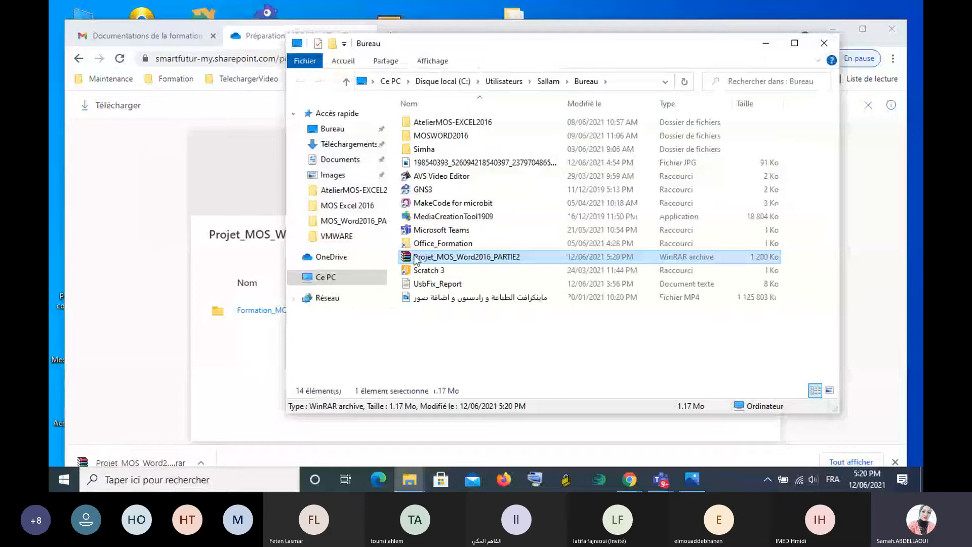
# - Extract the Projet_MOS_Word2016_PARTIE2 archive into a desktop folder of the same name
pyautogui.doubleClick(448, 256)
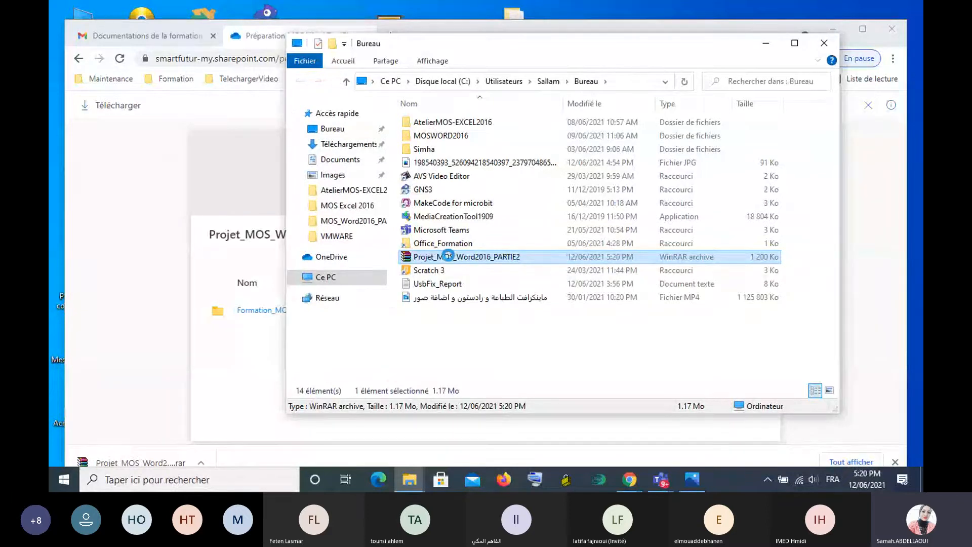
pyautogui.rightClick(449, 256)
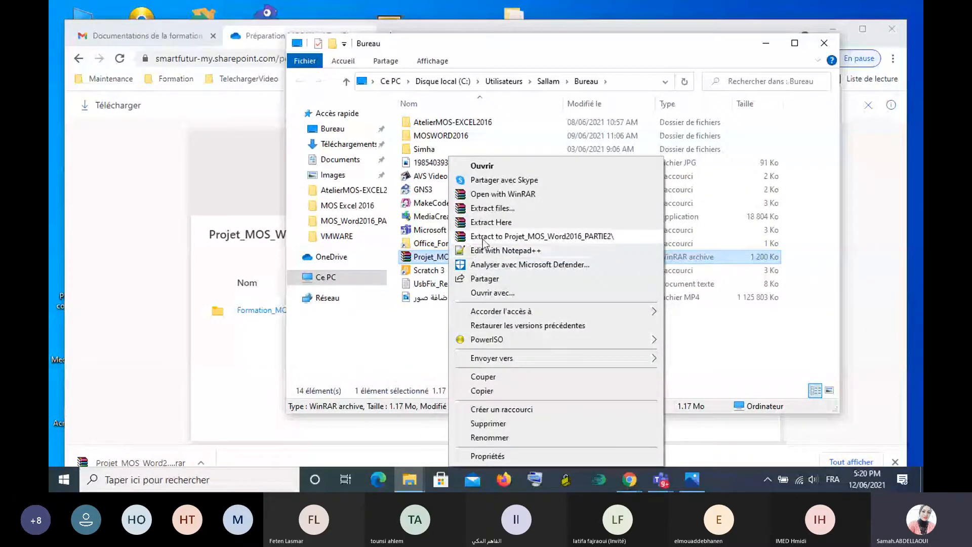
pyautogui.click(483, 238)
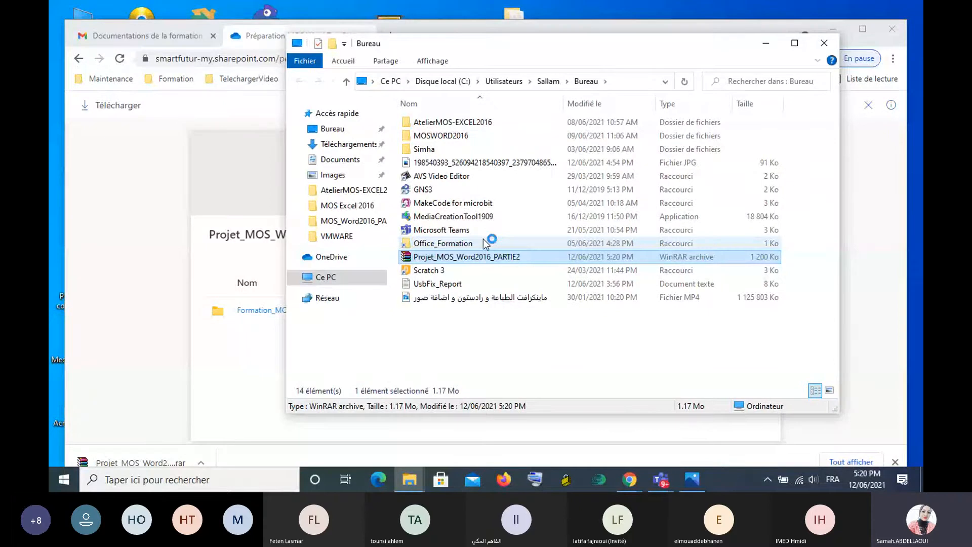
pyautogui.click(436, 124)
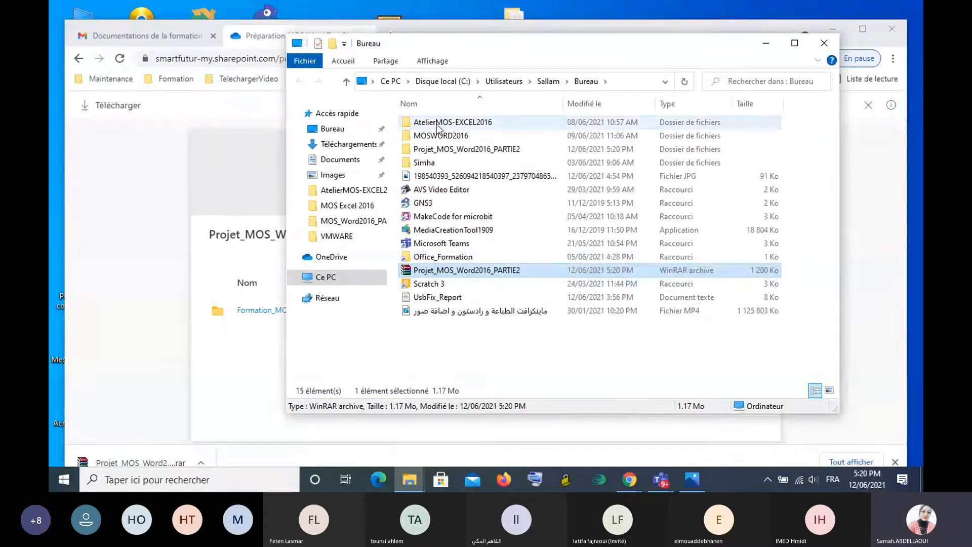
pyautogui.doubleClick(436, 126)
pyautogui.hotkey('alt', 'Left')
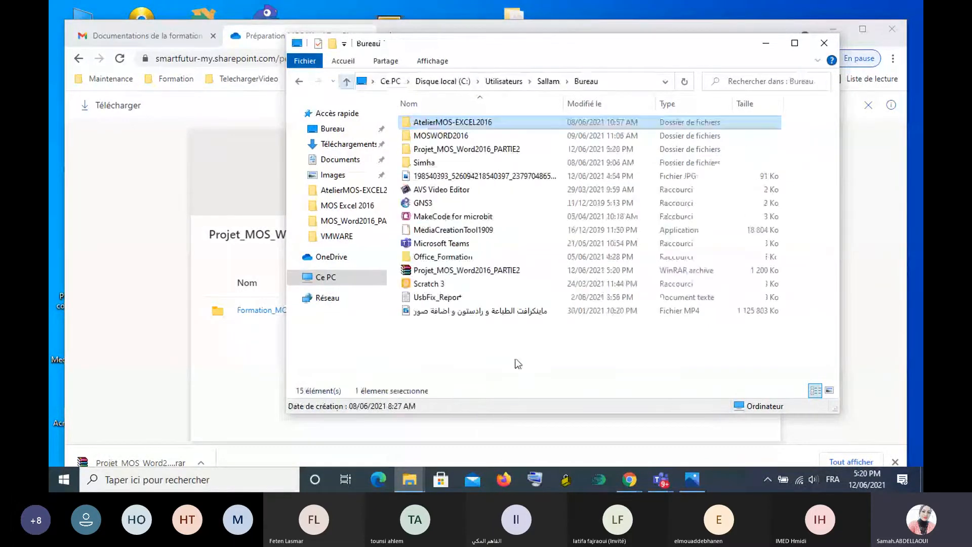
# - Open the MOS_Word2016_Projet7 document from the Formation_MOS_Word2016_PARTIE2 folder inside the extracted Projet_MOS_Word2016_PARTIE2 folder
pyautogui.click(439, 150)
pyautogui.doubleClick(439, 150)
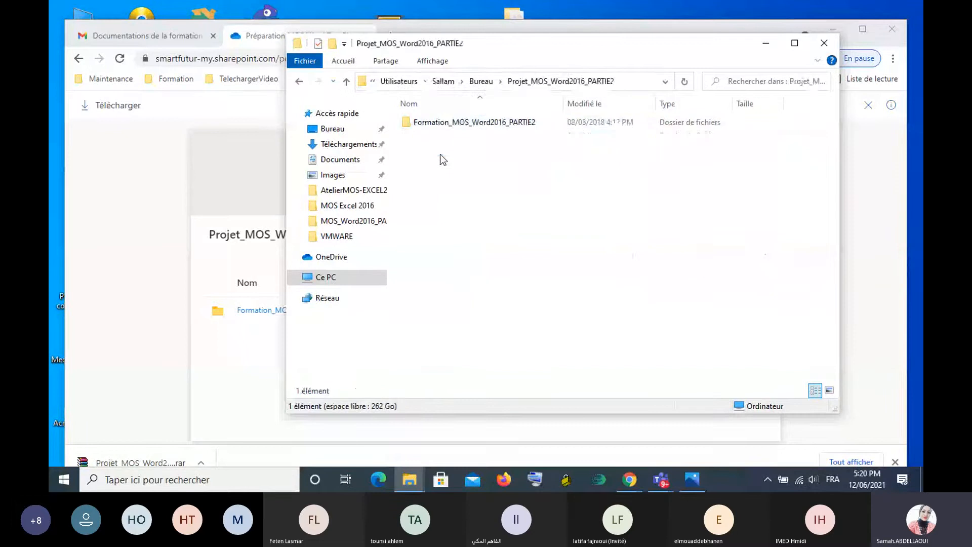
pyautogui.doubleClick(465, 124)
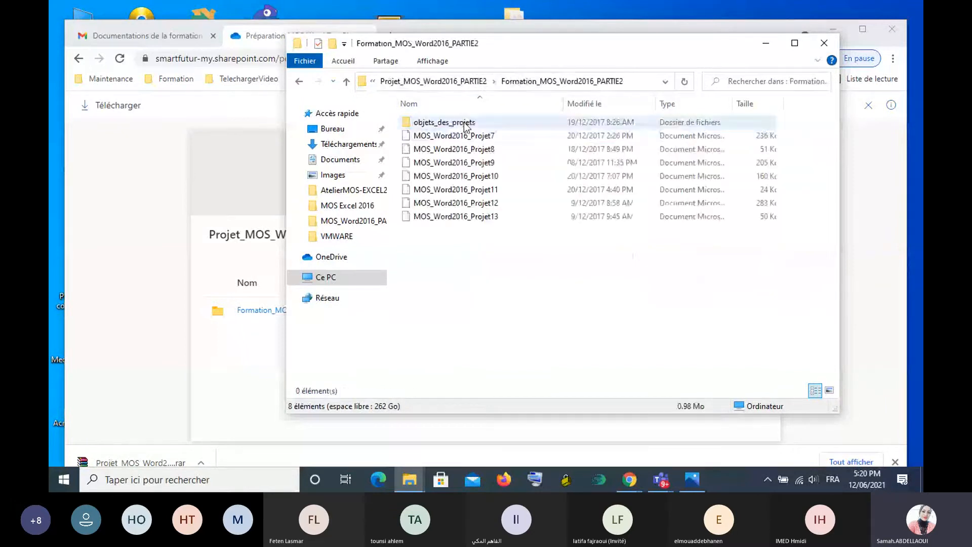
pyautogui.click(464, 137)
pyautogui.doubleClick(465, 136)
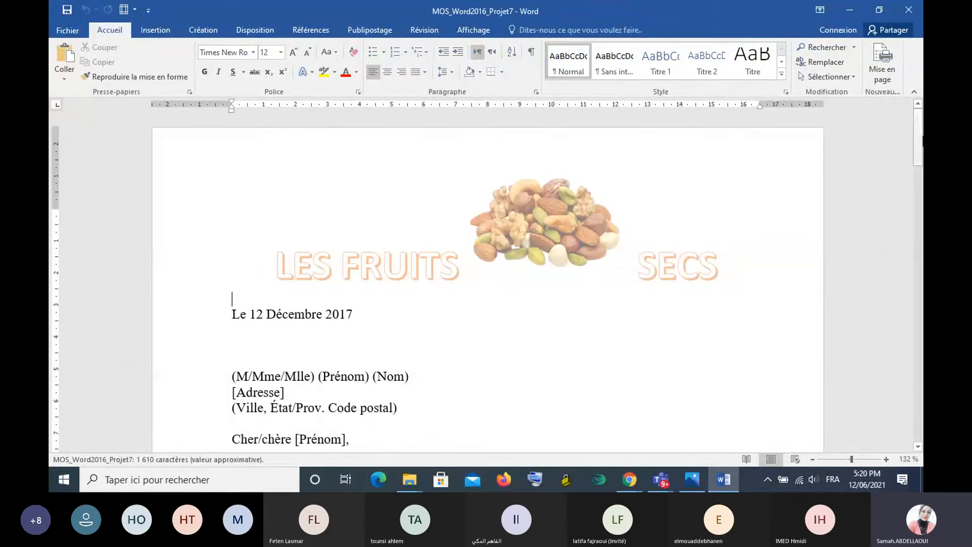
# - Split the document window and show the Projet 7 task instructions in the lower pane at 156 % zoom
pyautogui.moveTo(921, 143); pyautogui.dragTo(921, 203)
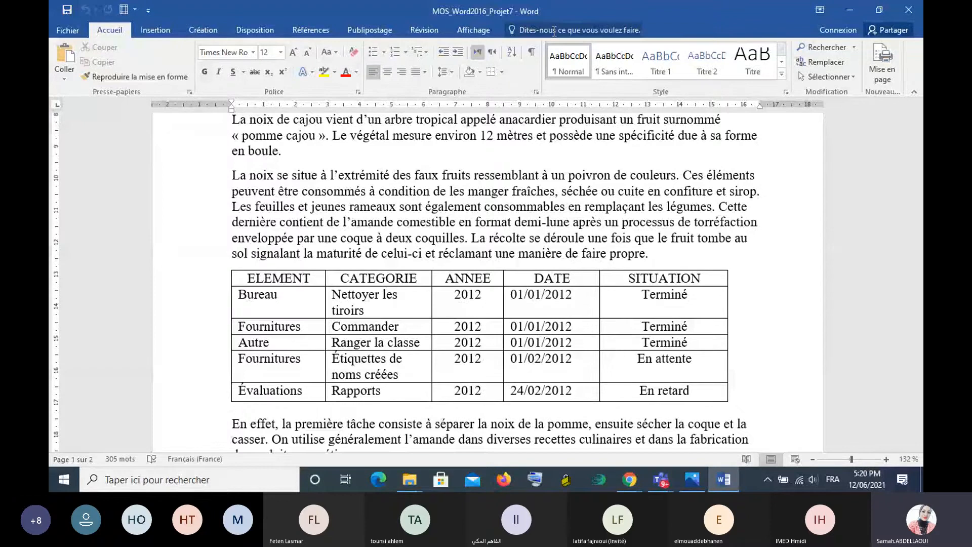
pyautogui.click(473, 30)
pyautogui.click(520, 61)
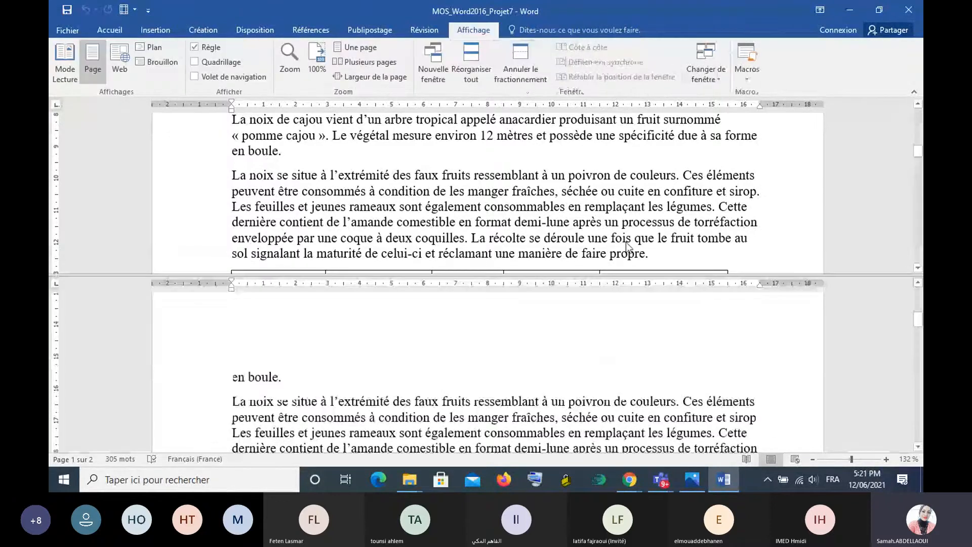
pyautogui.scroll(-4, 890, 344)
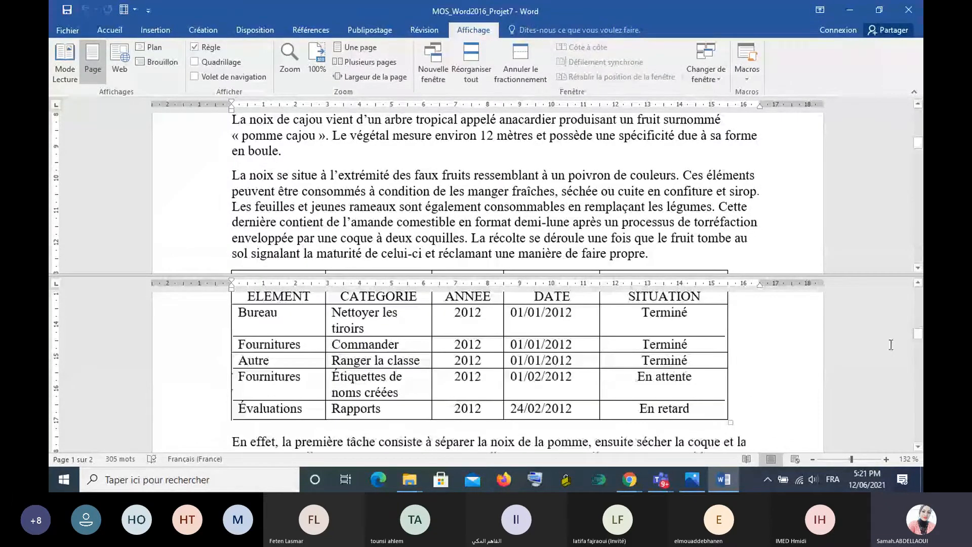
pyautogui.scroll(-5, 891, 344)
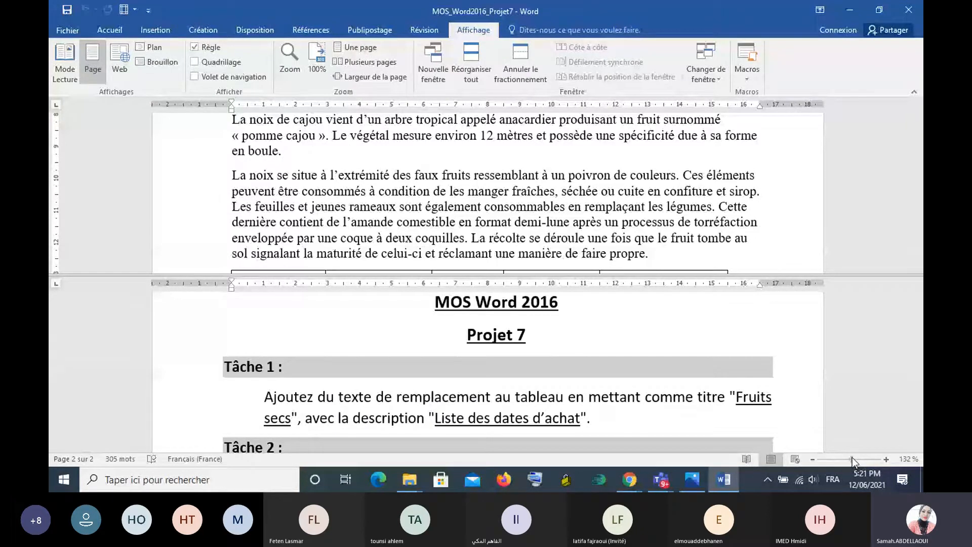
pyautogui.moveTo(851, 459); pyautogui.dragTo(854, 458)
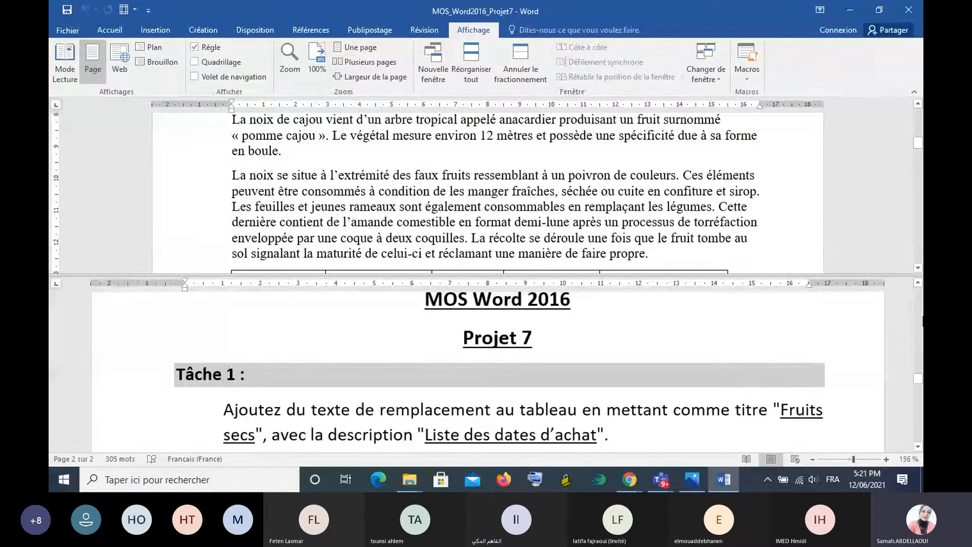
pyautogui.click(814, 357)
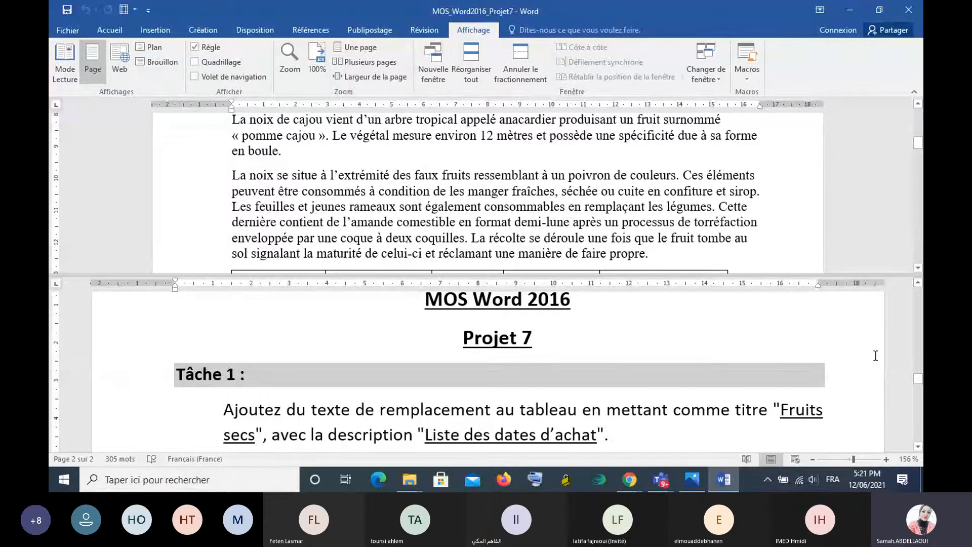
pyautogui.scroll(-3, 317, 169)
pyautogui.click(227, 150)
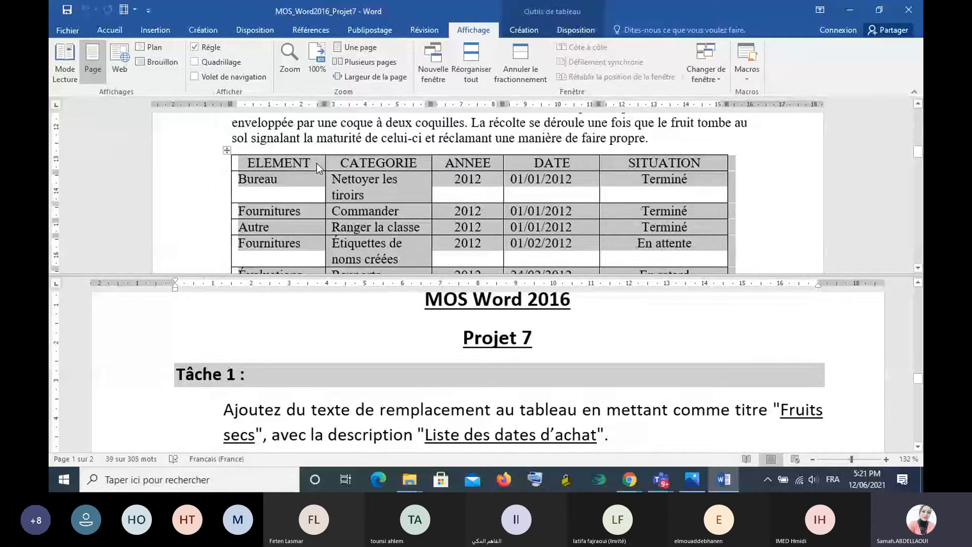
pyautogui.rightClick(377, 162)
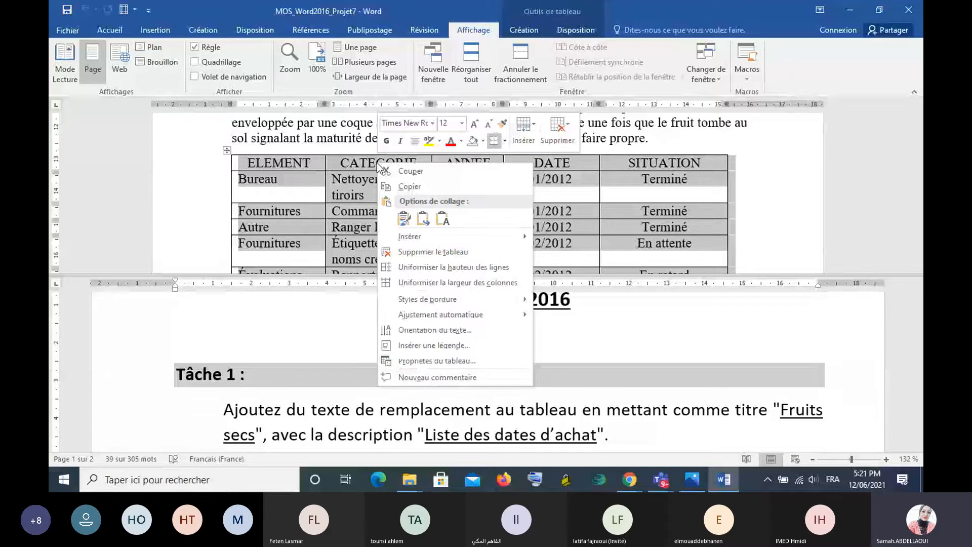
pyautogui.click(435, 361)
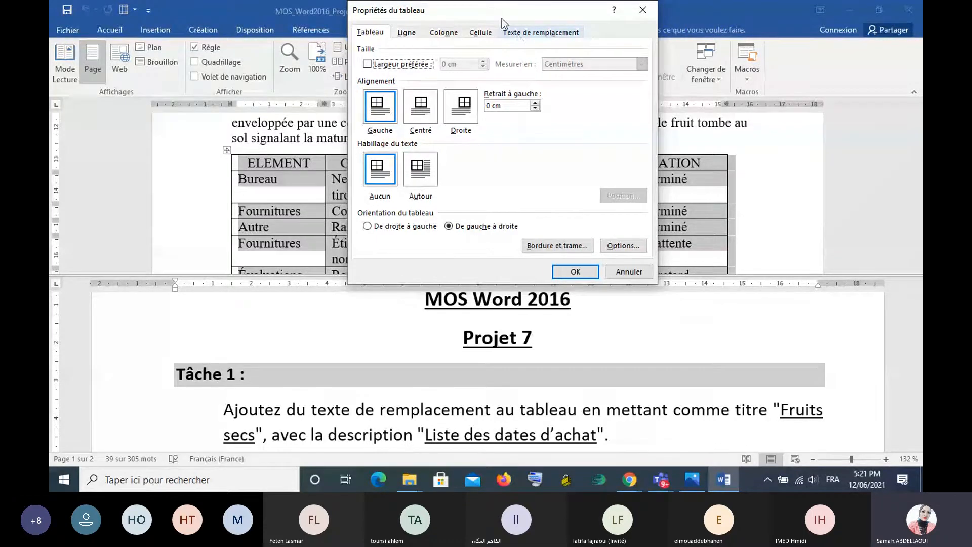
pyautogui.click(547, 35)
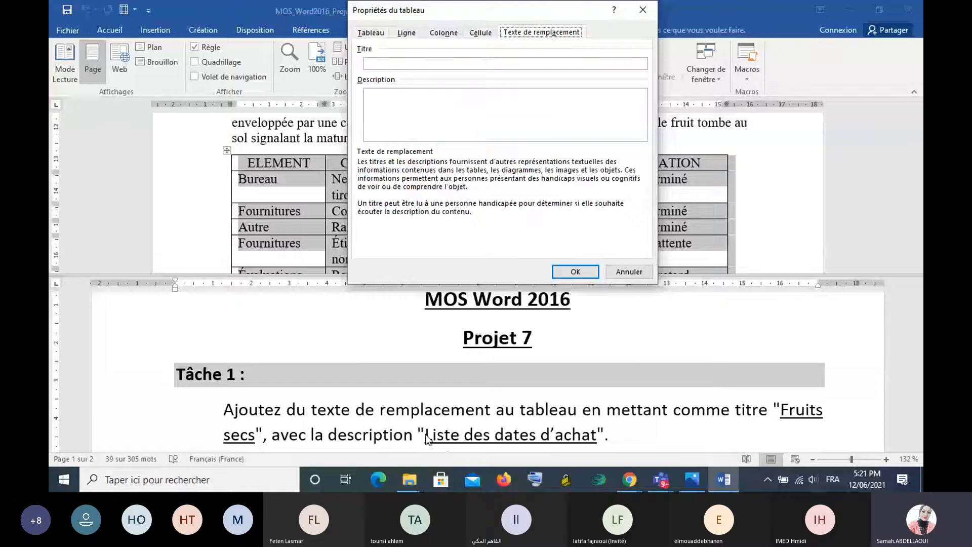
pyautogui.click(628, 272)
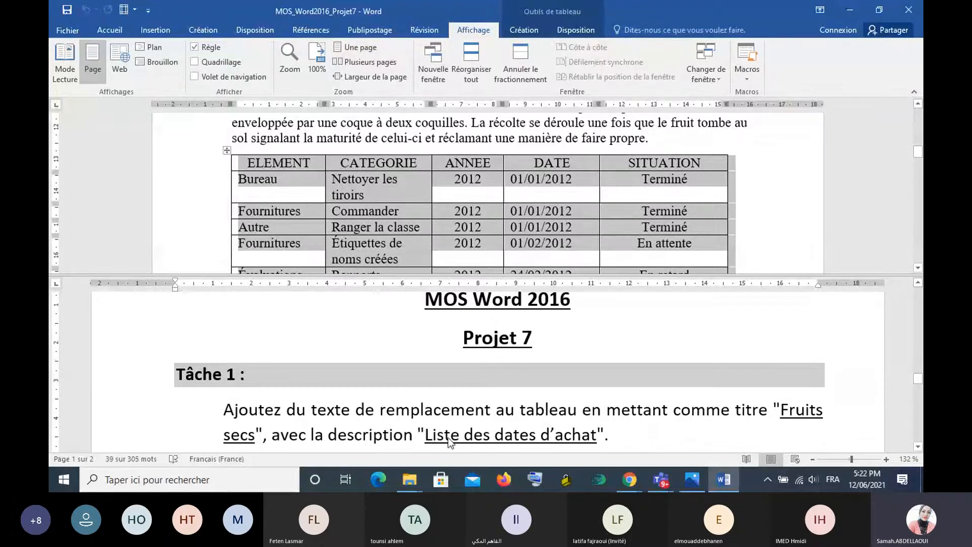
# - Copy the description text "Liste des dates d'achat" from the Tâche 1 instructions
pyautogui.click(428, 435)
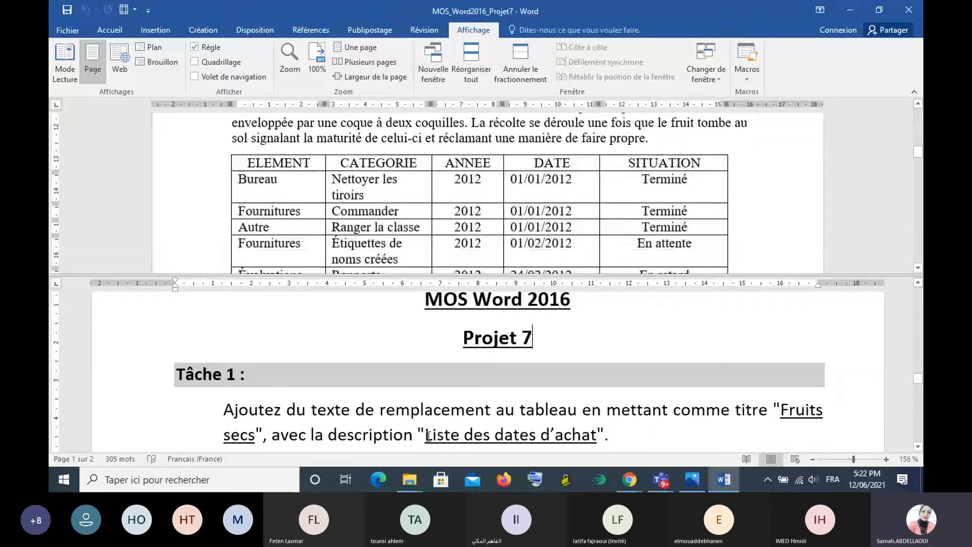
pyautogui.click(483, 436)
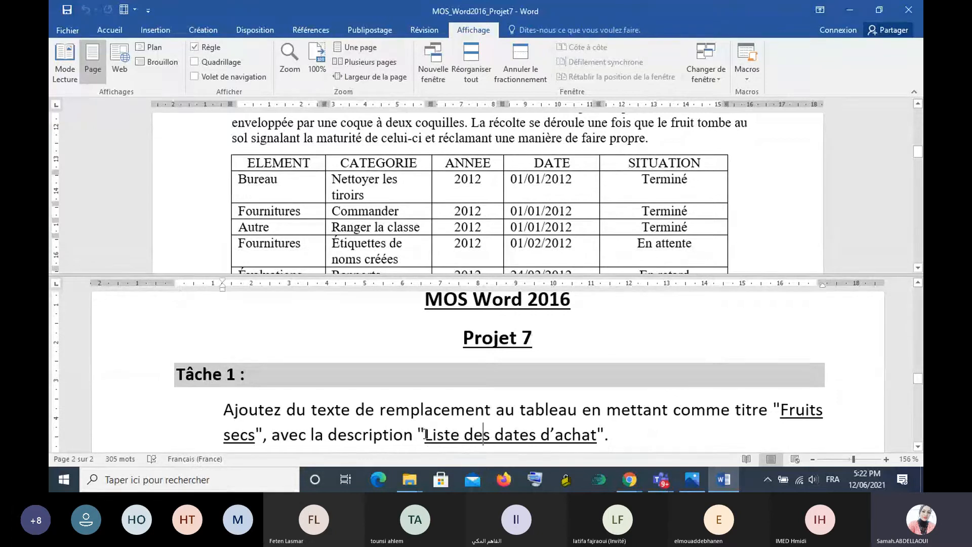
pyautogui.moveTo(426, 434); pyautogui.dragTo(579, 434)
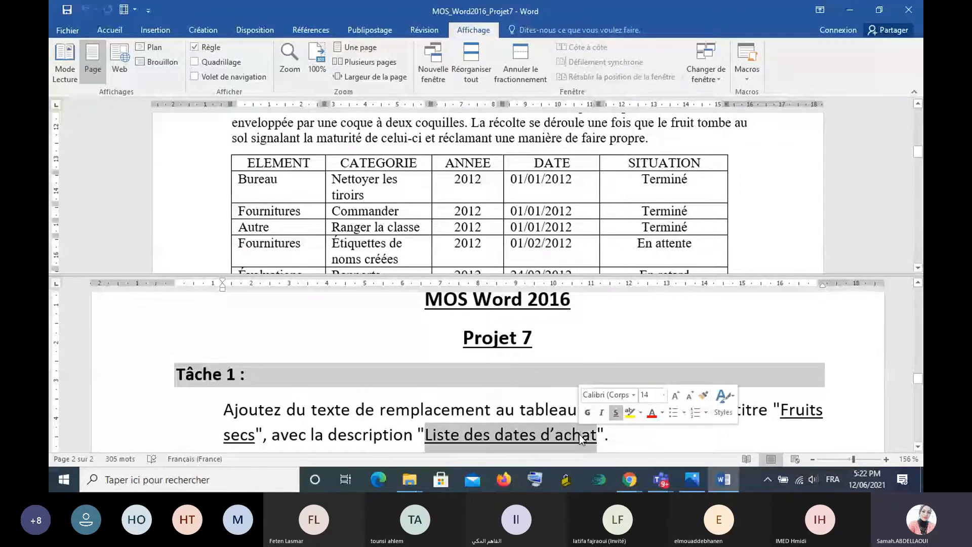
pyautogui.hotkey('ctrl', 'c')
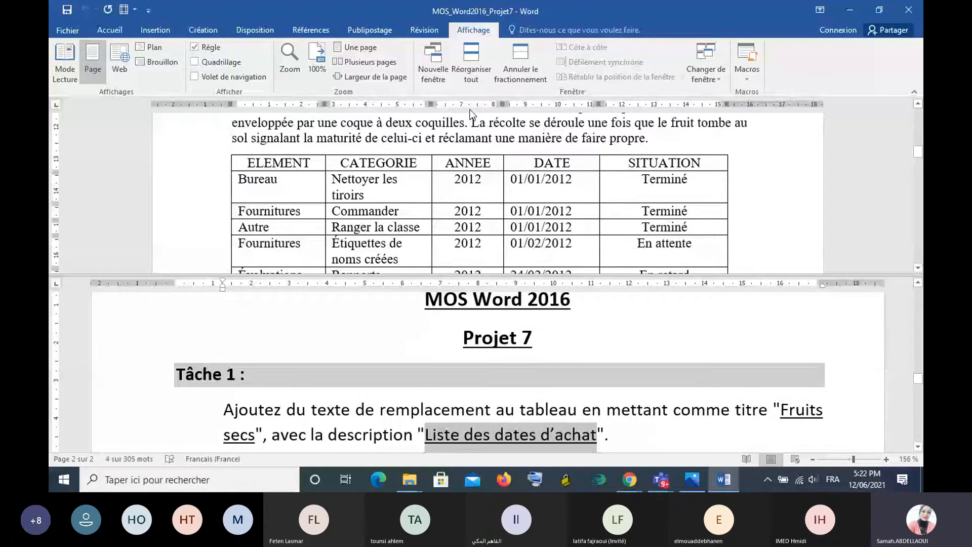
# - Select the whole table and enter "Fruits secs" as its alternative text title in the table properties
pyautogui.click(226, 151)
pyautogui.rightClick(452, 165)
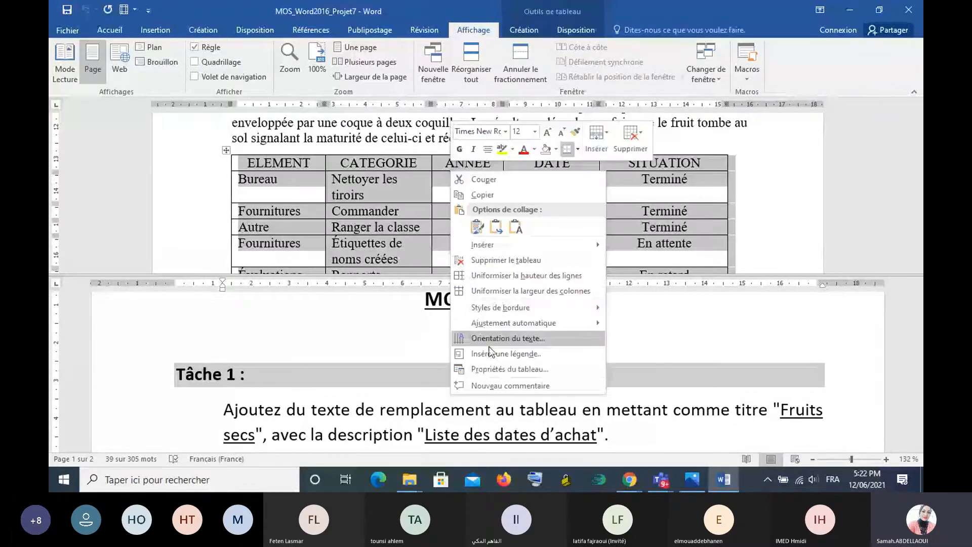
pyautogui.click(491, 367)
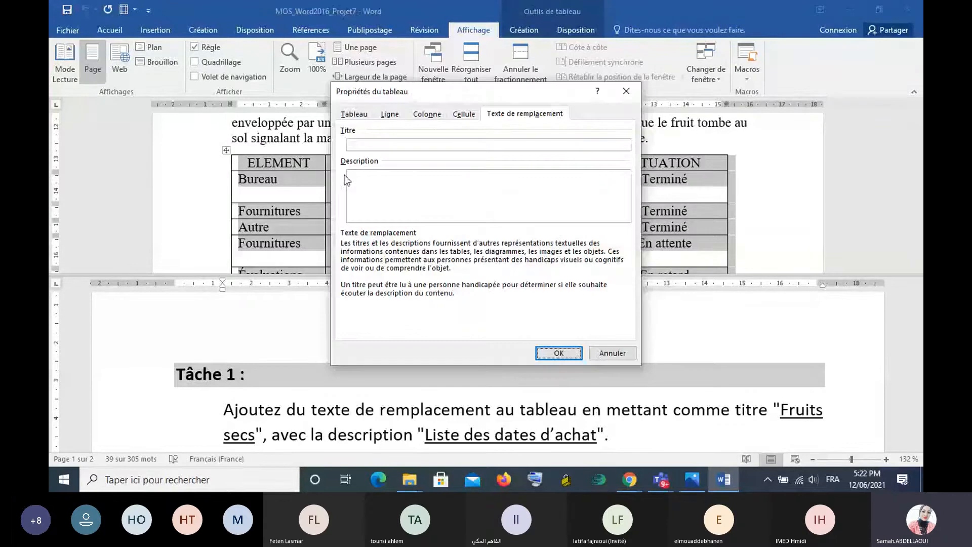
pyautogui.click(374, 143)
pyautogui.write('fruit')
pyautogui.press('BackSpace')
pyautogui.press('BackSpace')
pyautogui.press('BackSpace')
pyautogui.press('BackSpace')
pyautogui.press('BackSpace')
pyautogui.write('Fruits')
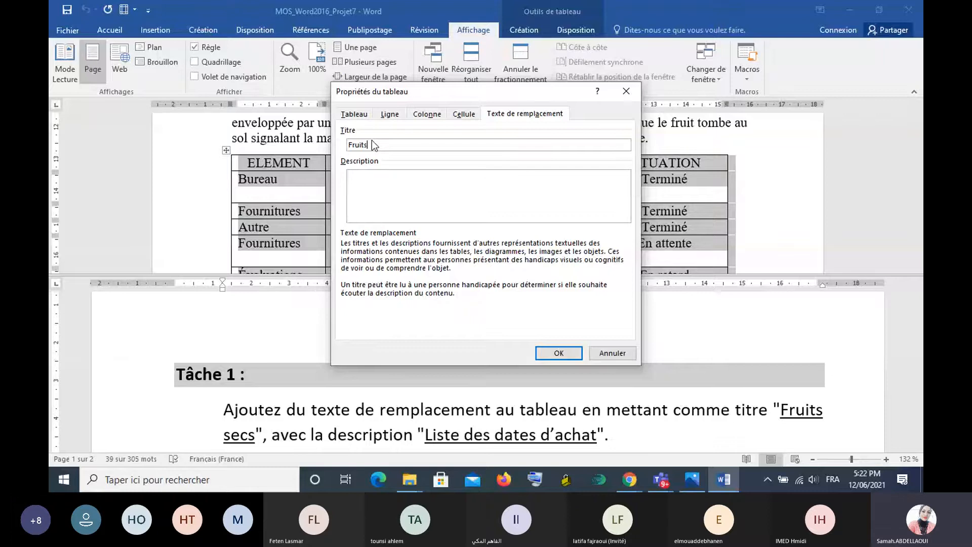
pyautogui.write('secs')
# - Paste "Liste des dates d'achat" as the table's alternative text description and apply the table properties
pyautogui.rightClick(378, 181)
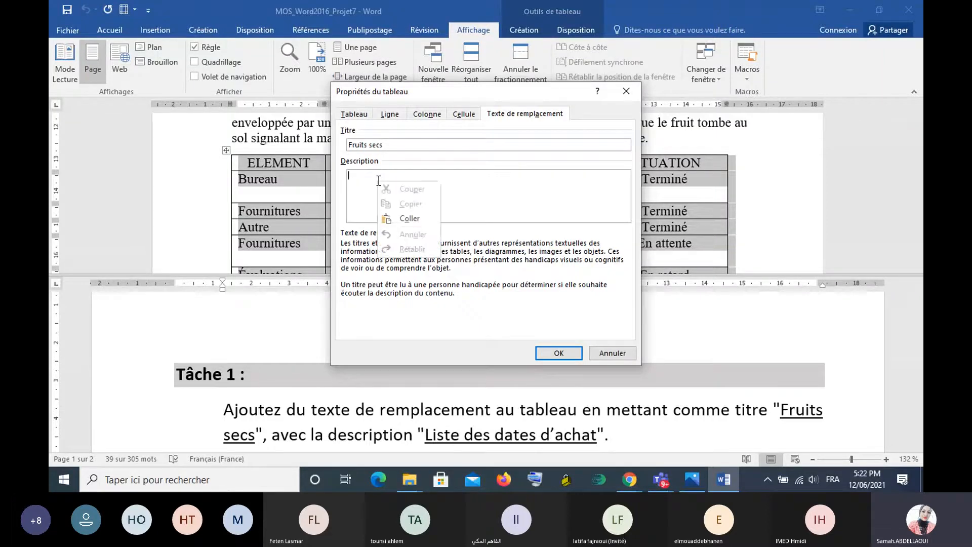
pyautogui.click(417, 221)
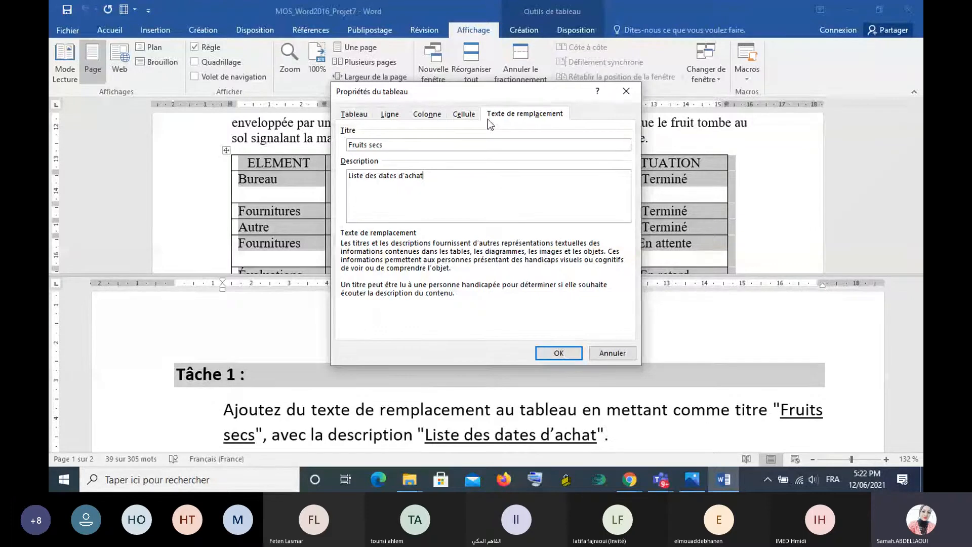
pyautogui.click(557, 352)
# - Bring the Tâche 2 instructions into the lower pane and enlarge the upper pane to show the paragraph starting "La noix se situe à l'extrémité"
pyautogui.scroll(-5, 918, 445)
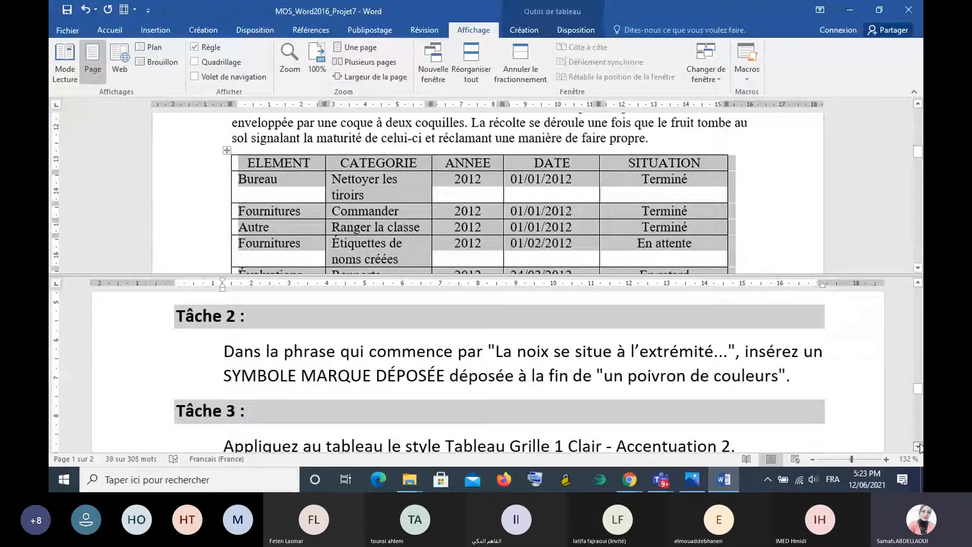
pyautogui.click(918, 446)
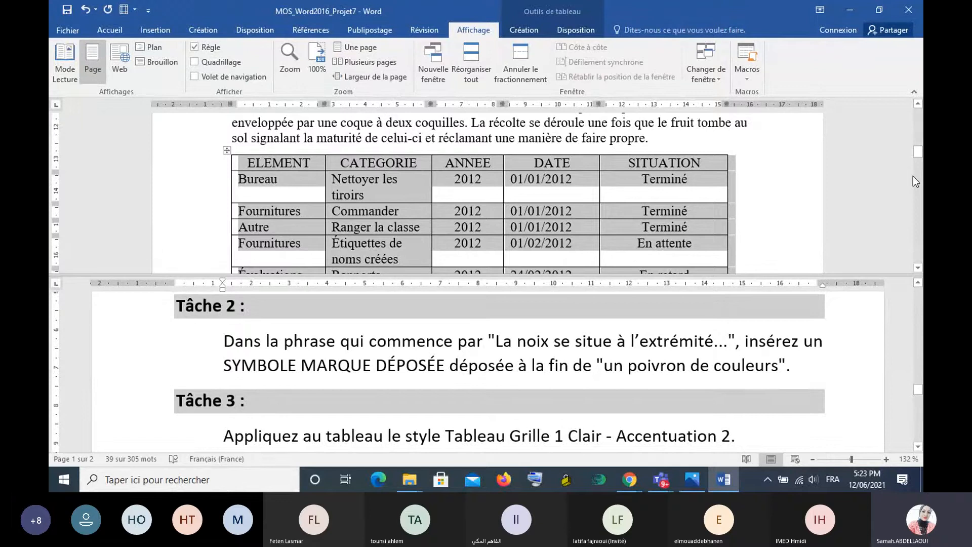
pyautogui.click(628, 280)
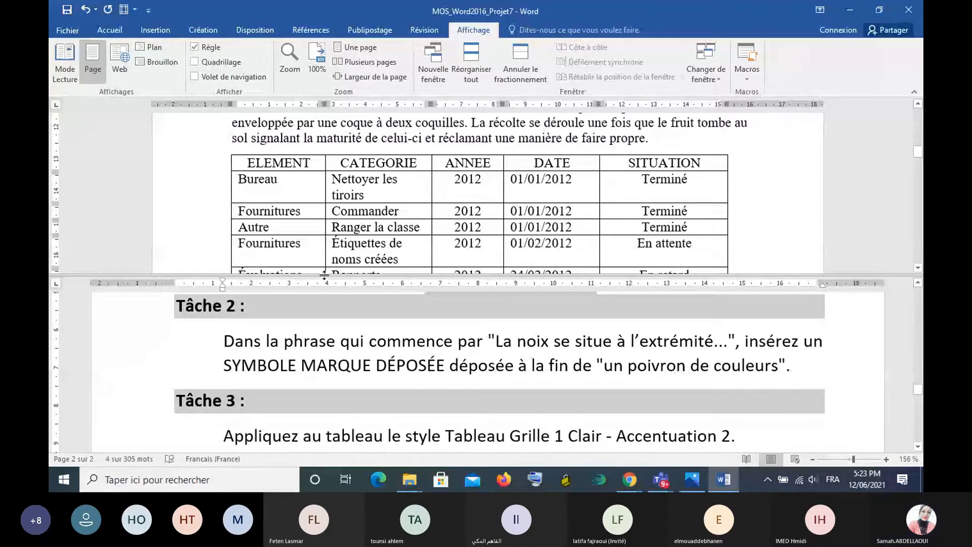
pyautogui.moveTo(324, 275); pyautogui.dragTo(334, 335)
pyautogui.moveTo(918, 177); pyautogui.dragTo(919, 161)
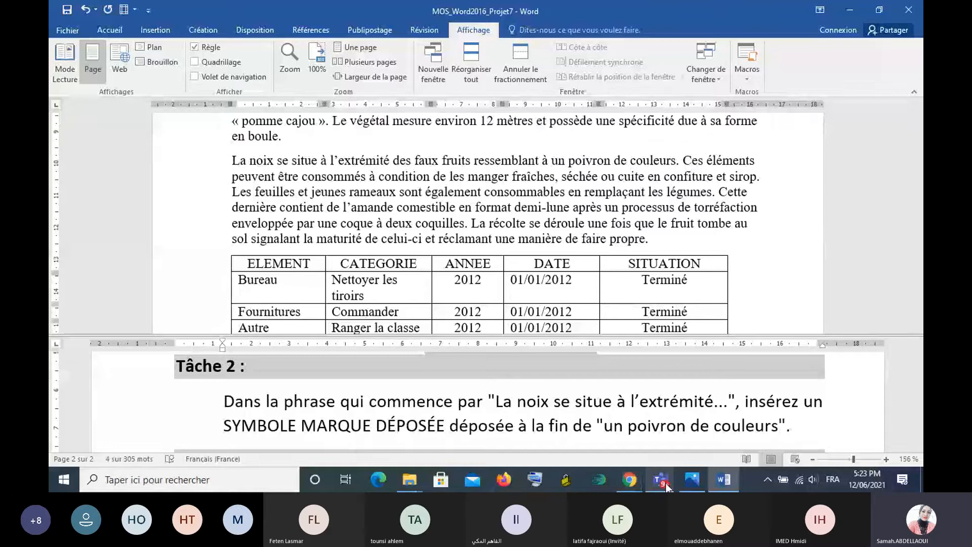
# - Switch to the Teams meeting, admit the guest from the waiting room, and minimize the meeting window
pyautogui.moveTo(666, 486)
pyautogui.click(681, 394)
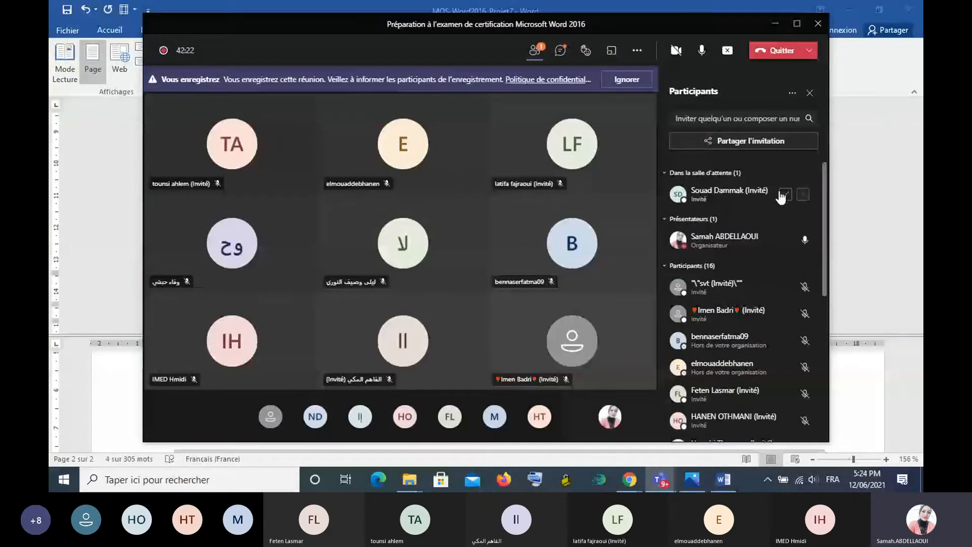
pyautogui.click(783, 195)
pyautogui.click(774, 24)
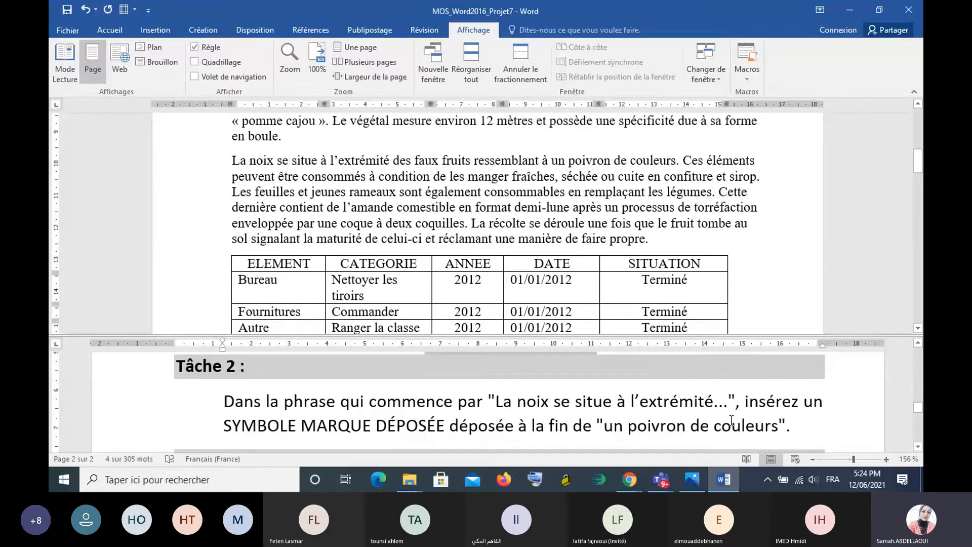
# - Insert the SYMBOLE MARQUE DÉPOSÉE (®) right after "un poivron de couleurs", before the full stop
pyautogui.click(678, 165)
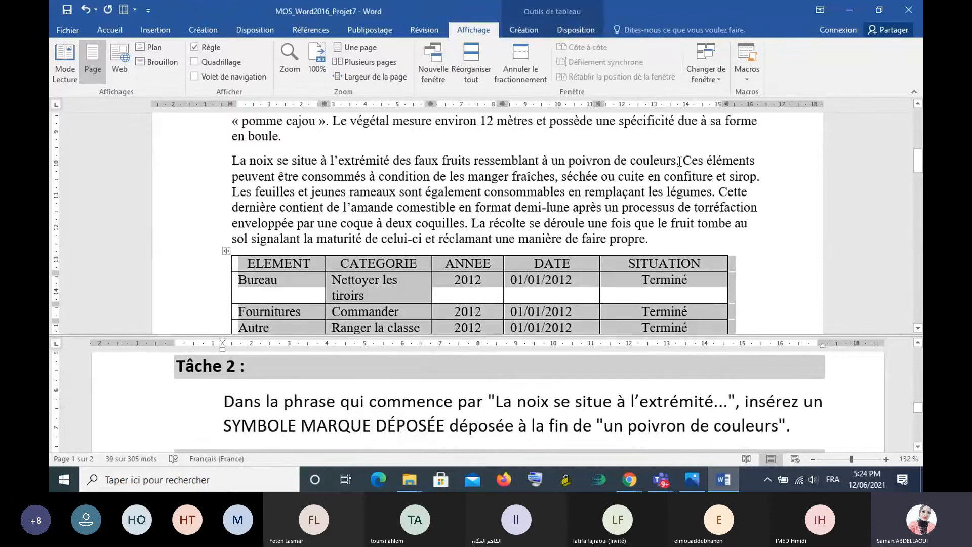
pyautogui.click(679, 161)
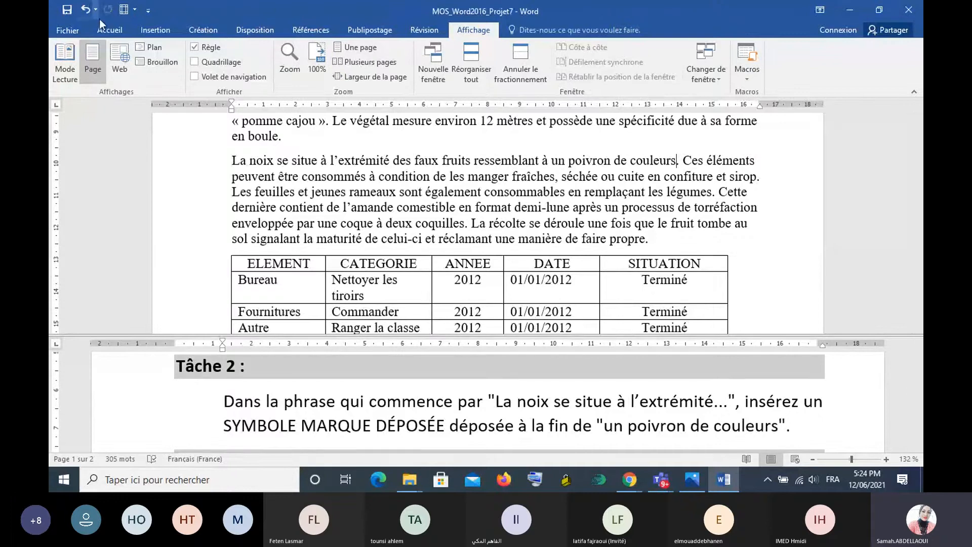
pyautogui.click(150, 30)
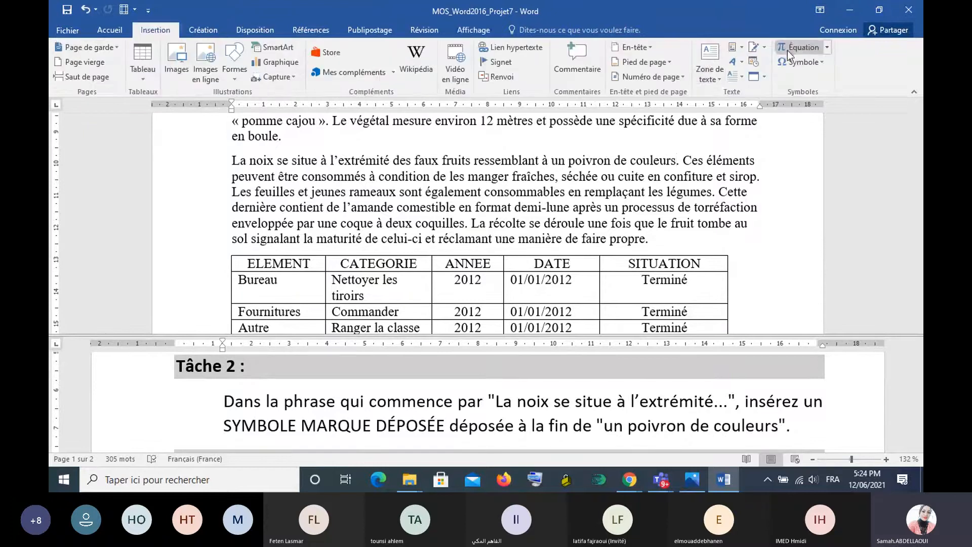
pyautogui.click(818, 64)
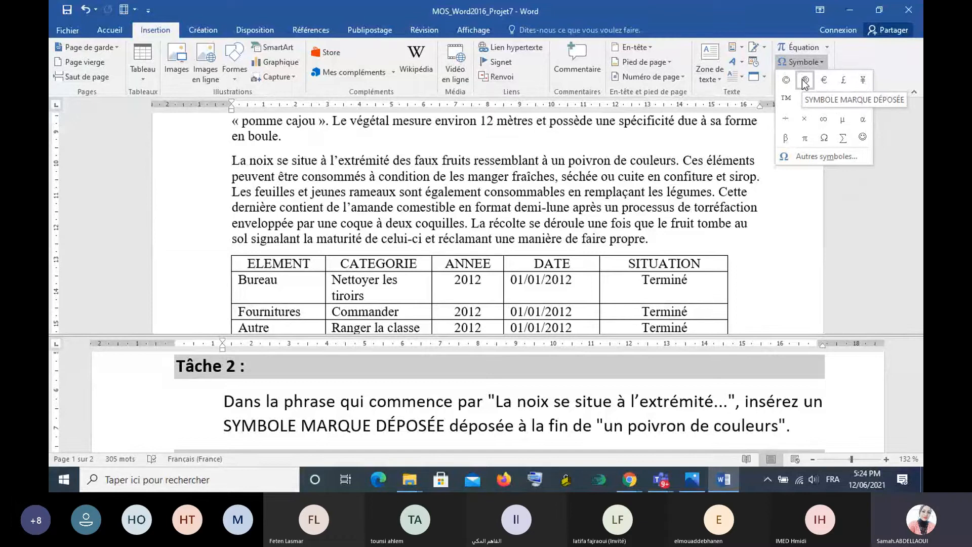
pyautogui.click(804, 80)
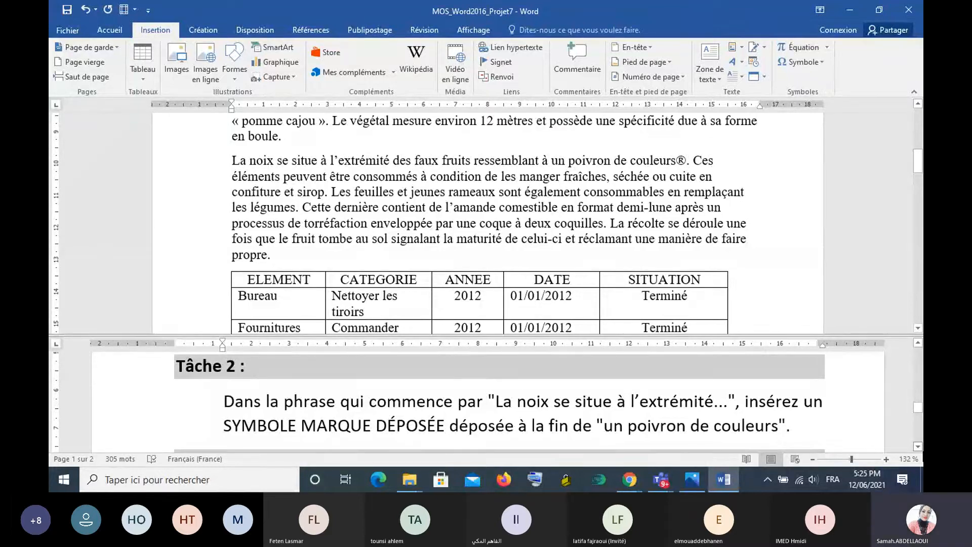
# - Following Tâche 3, apply the Tableau Grille 1 Clair - Accentuation 2 style to the whole table
pyautogui.click(916, 445)
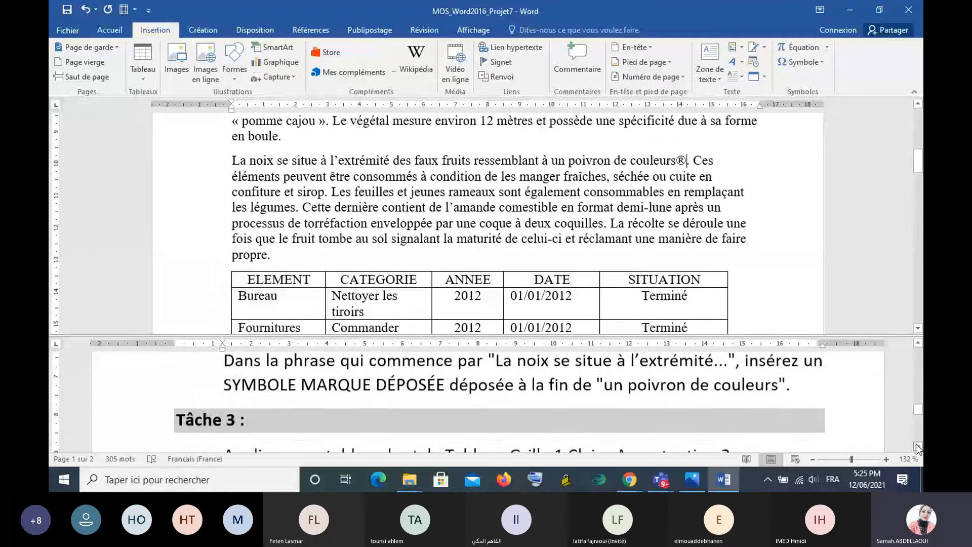
pyautogui.click(916, 444)
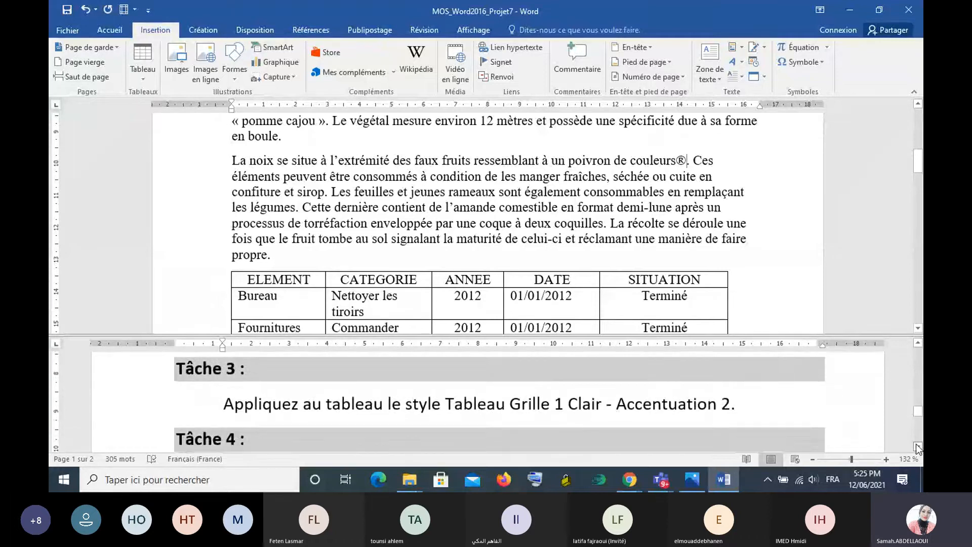
pyautogui.click(916, 445)
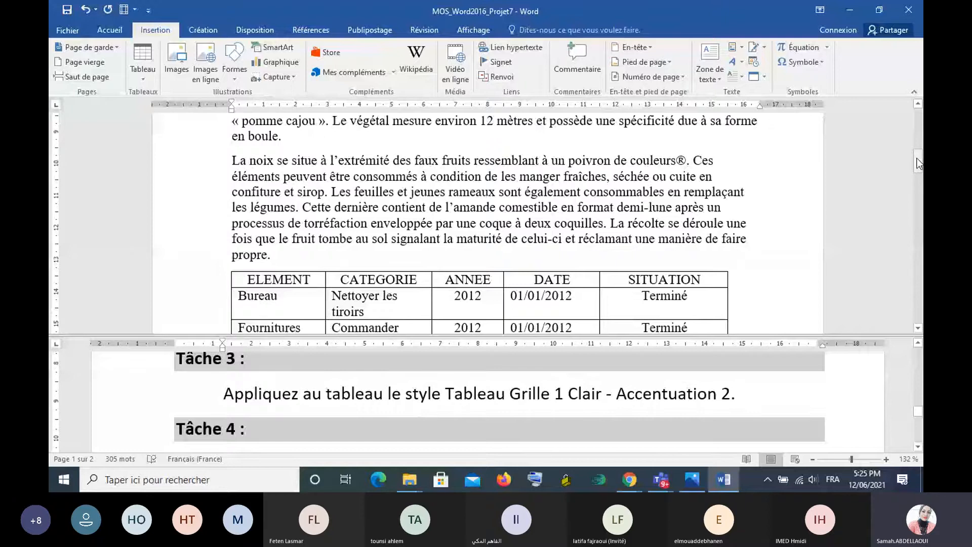
pyautogui.scroll(-3, 228, 132)
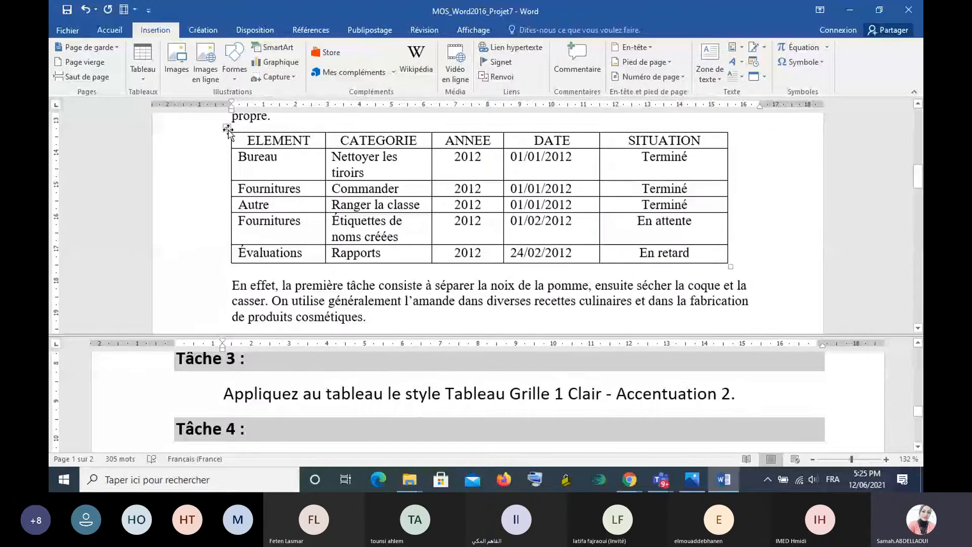
pyautogui.click(228, 130)
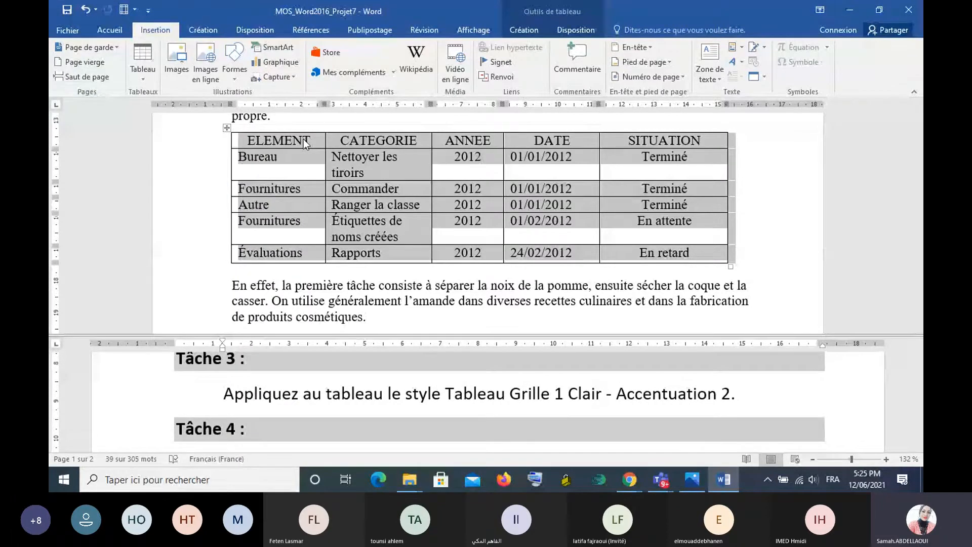
pyautogui.click(524, 33)
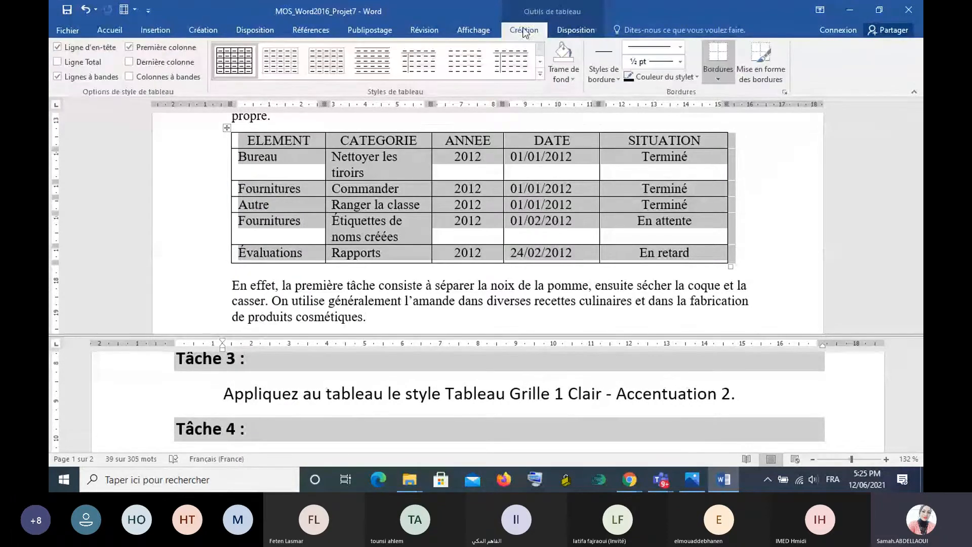
pyautogui.click(576, 29)
pyautogui.click(534, 32)
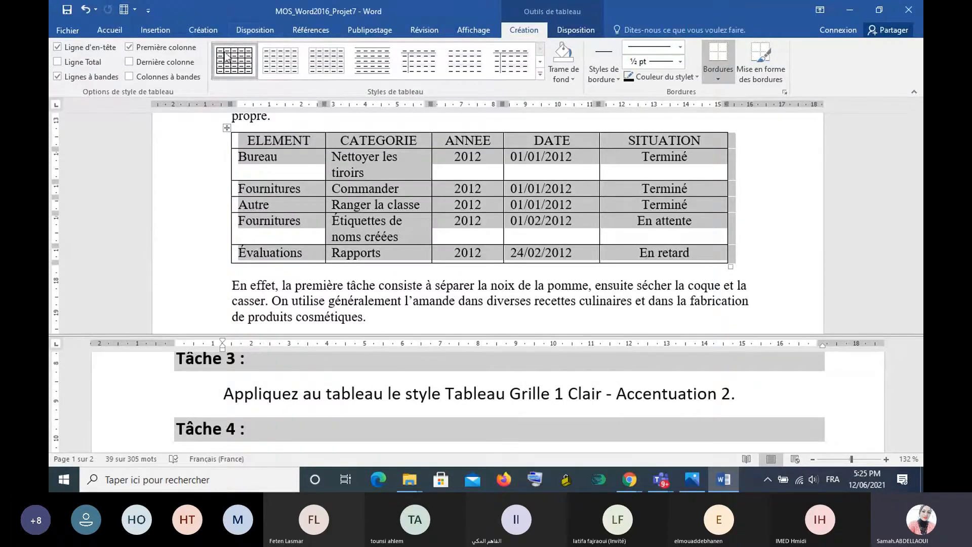
pyautogui.click(541, 77)
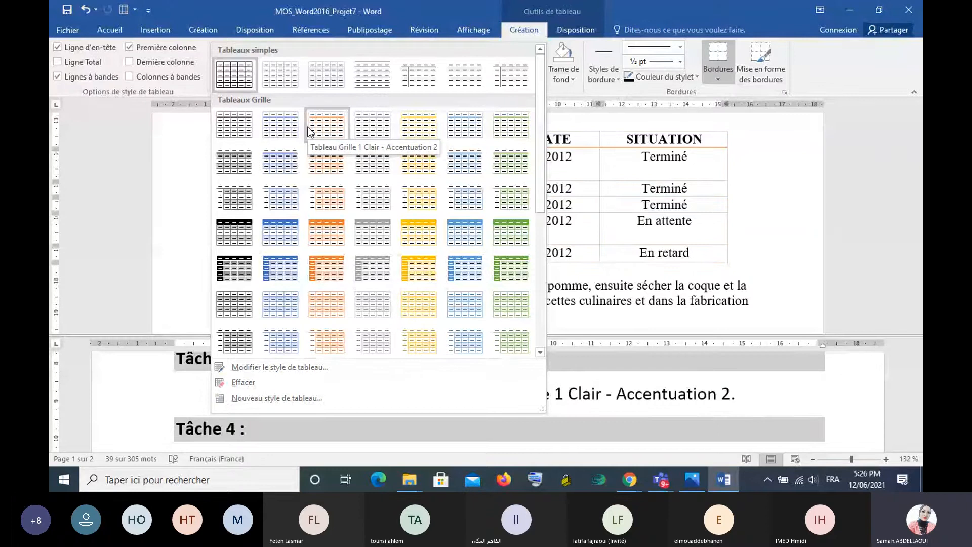
pyautogui.click(308, 128)
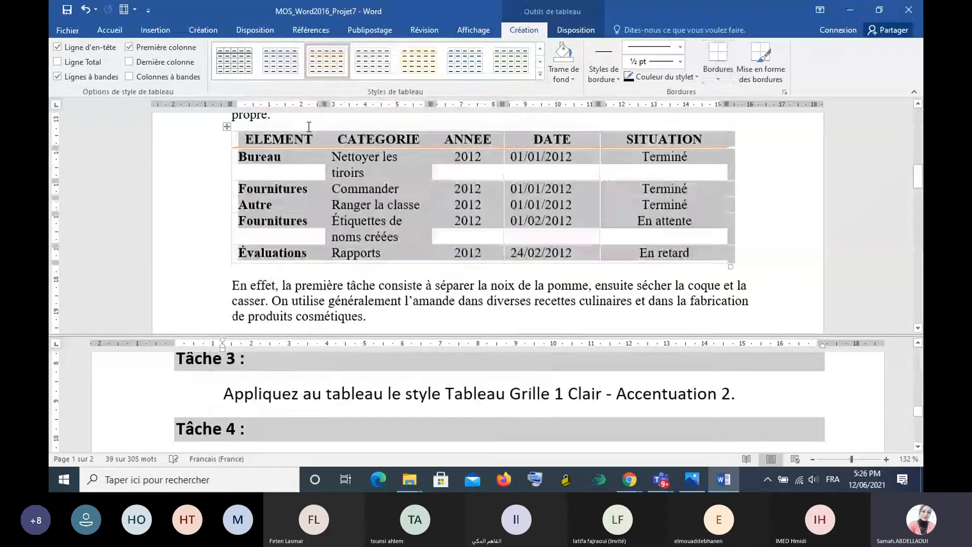
pyautogui.click(475, 192)
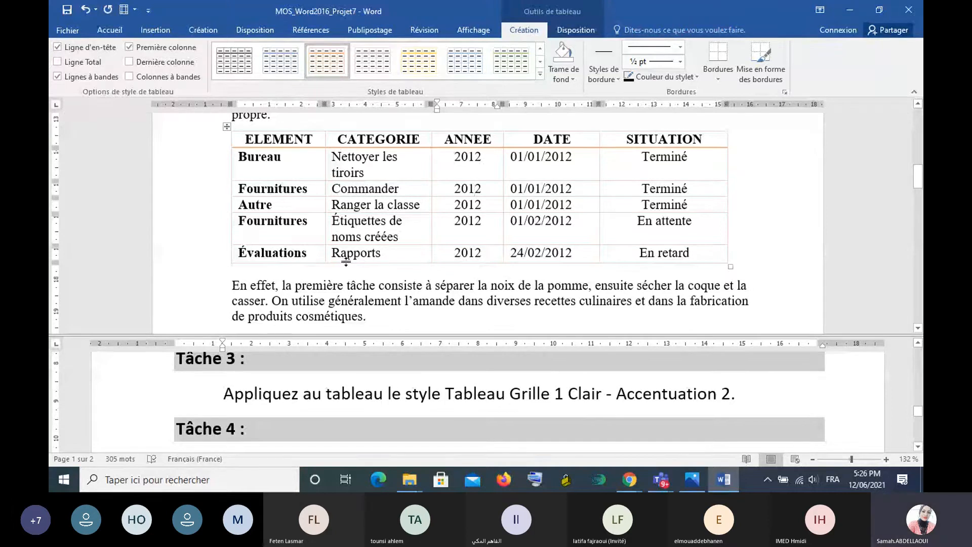
# - Following Tâche 4, save the document and inspect it with all of the Document Inspector's default checks
pyautogui.scroll(-3, 363, 393)
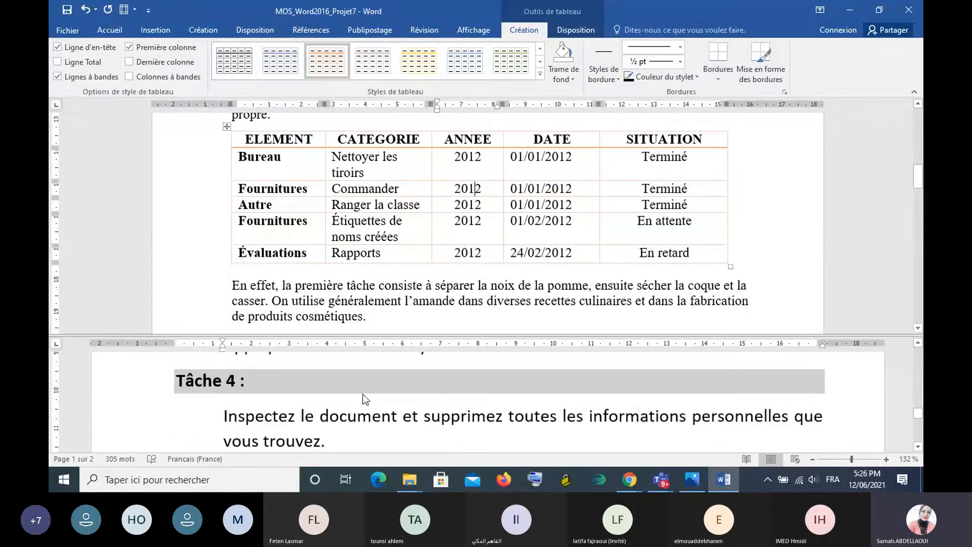
pyautogui.scroll(1, 362, 394)
pyautogui.click(65, 30)
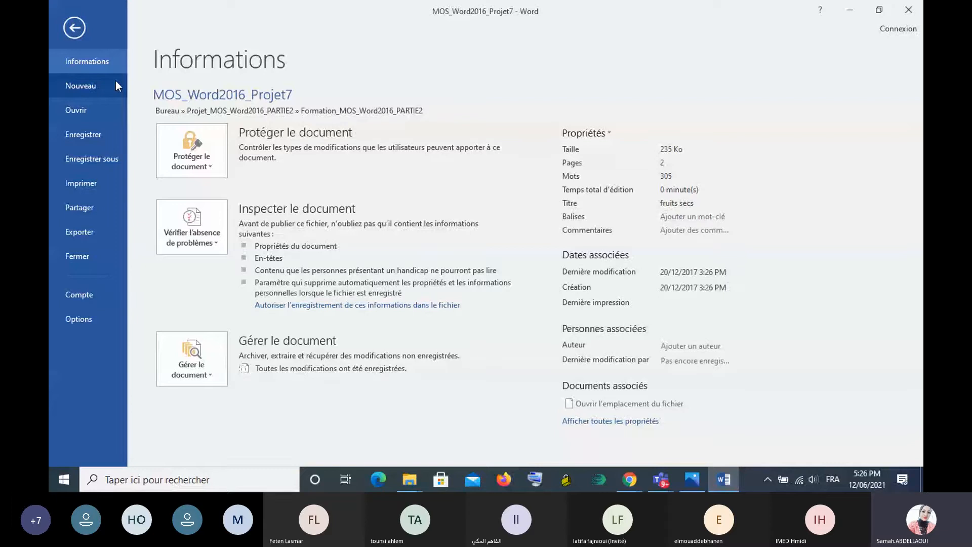
pyautogui.click(218, 242)
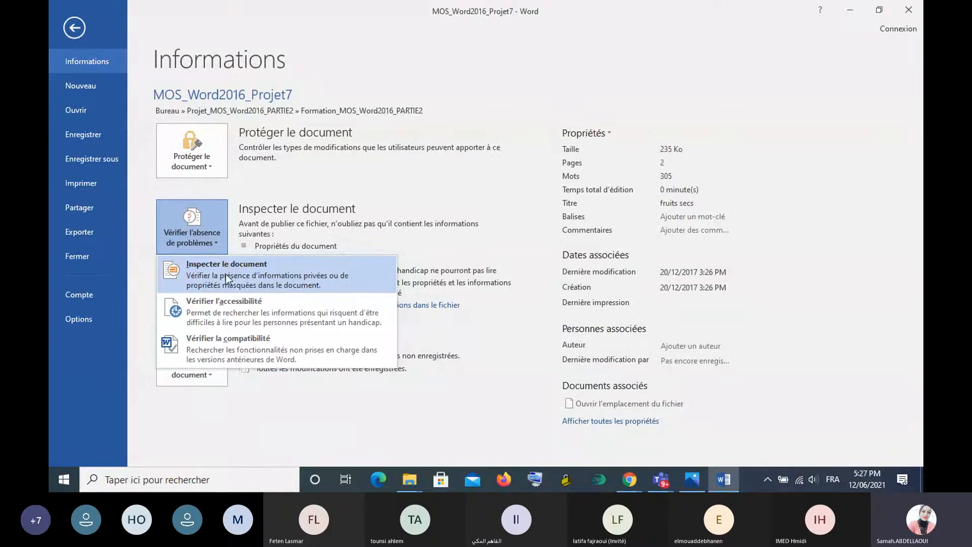
pyautogui.click(225, 274)
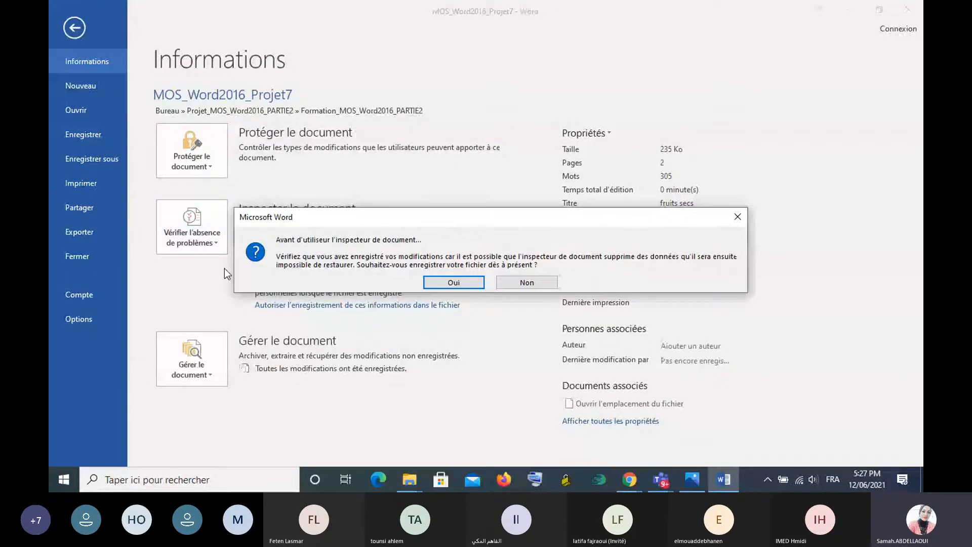
pyautogui.click(444, 283)
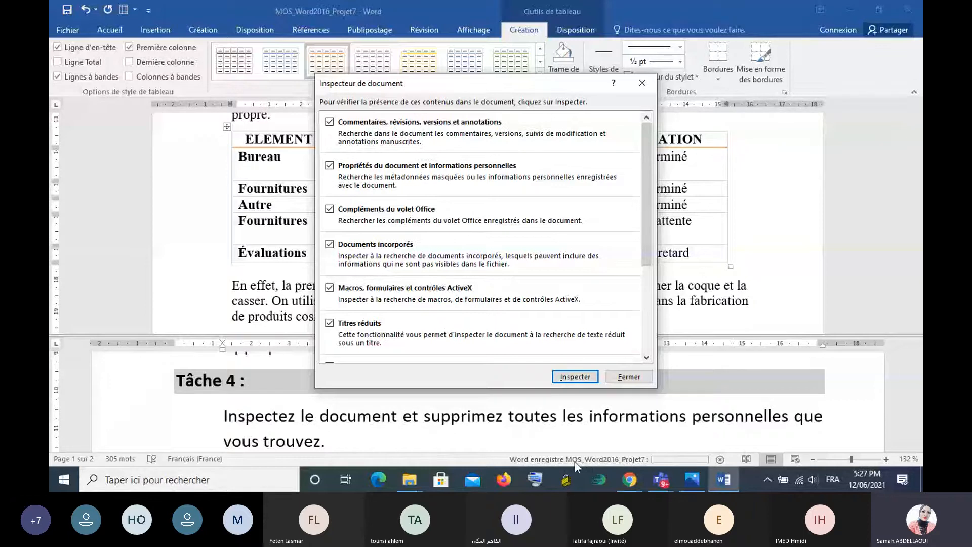
pyautogui.click(575, 376)
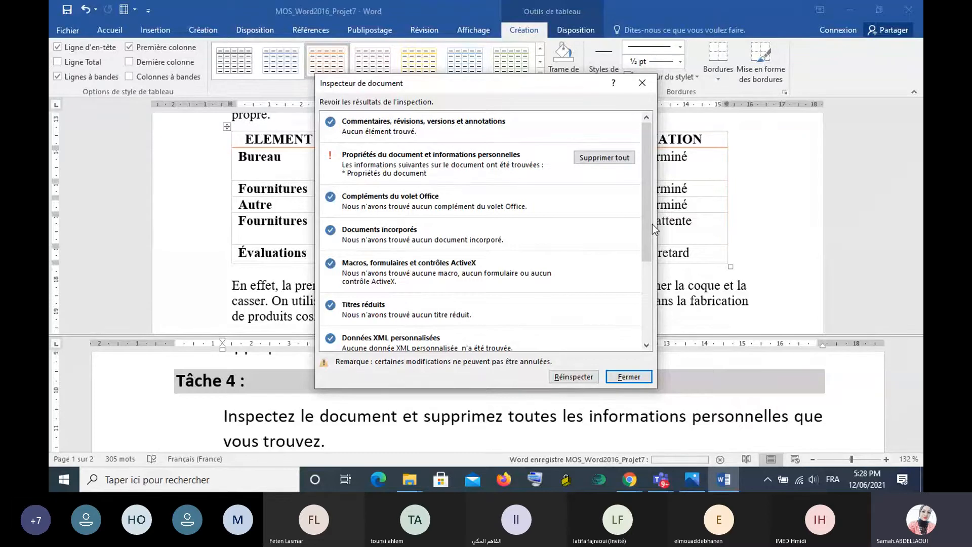
# - Review the inspection results and remove all document properties and personal information
pyautogui.moveTo(652, 223); pyautogui.dragTo(652, 276)
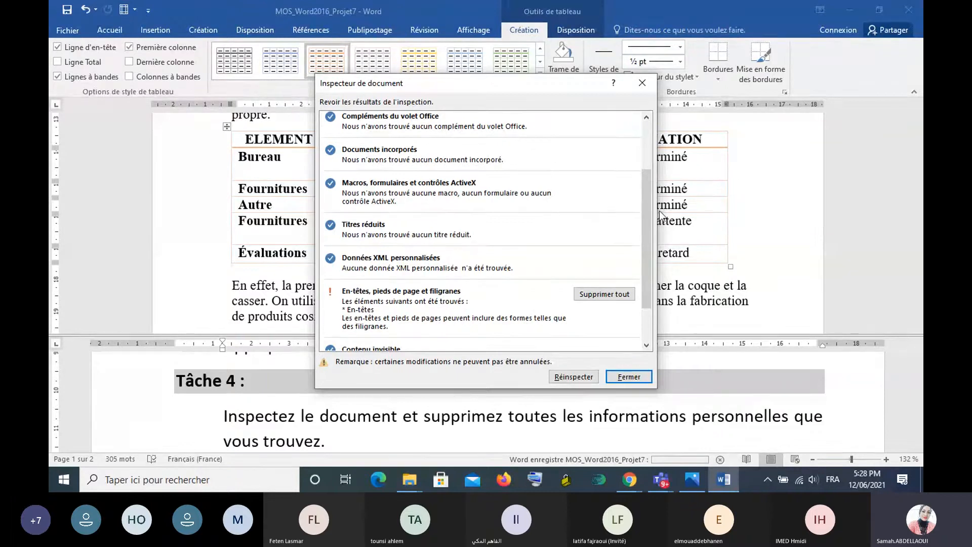
pyautogui.scroll(3, 420, 157)
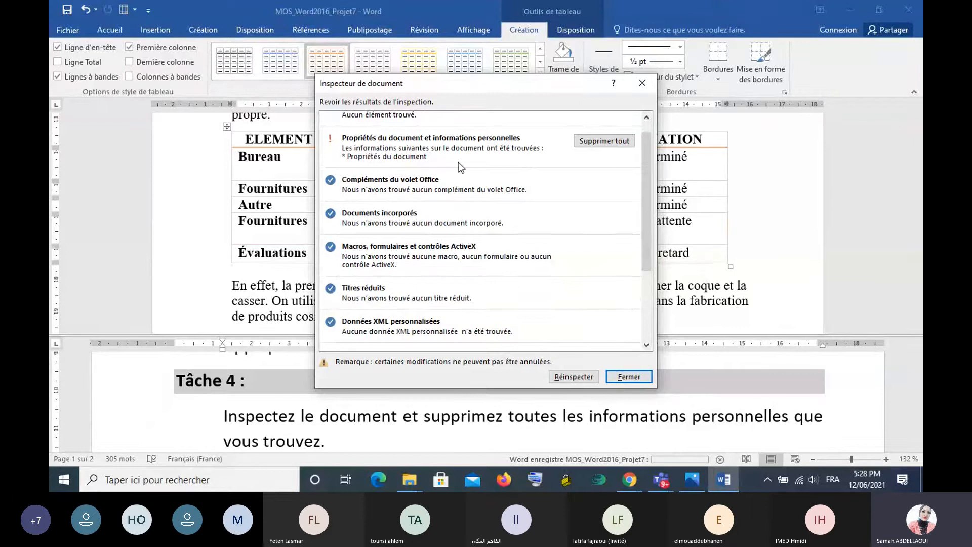
pyautogui.click(611, 145)
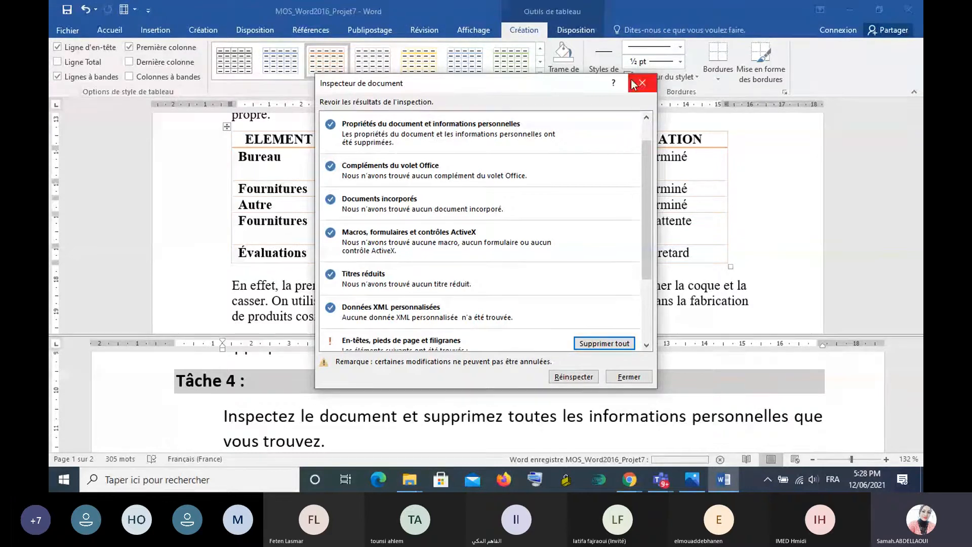
# - Close the Document Inspector and open MOS_Word2016_Projet8 from the Formation_MOS_Word2016_PARTIE2 folder
pyautogui.click(627, 376)
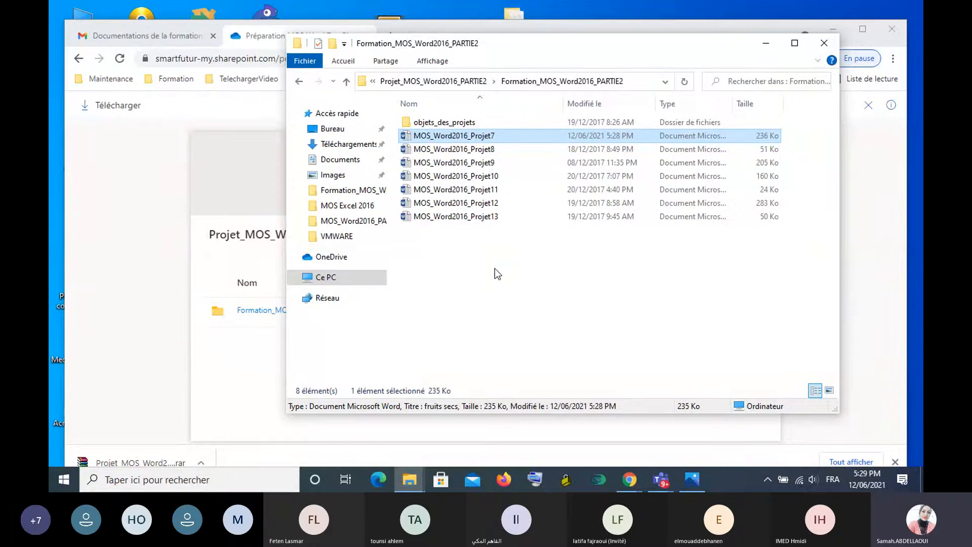
pyautogui.doubleClick(454, 149)
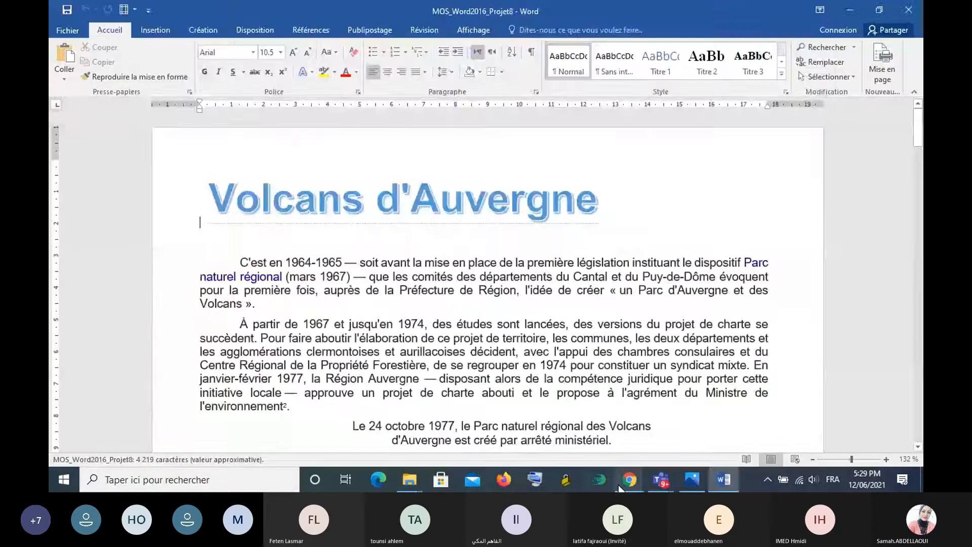
pyautogui.click(660, 480)
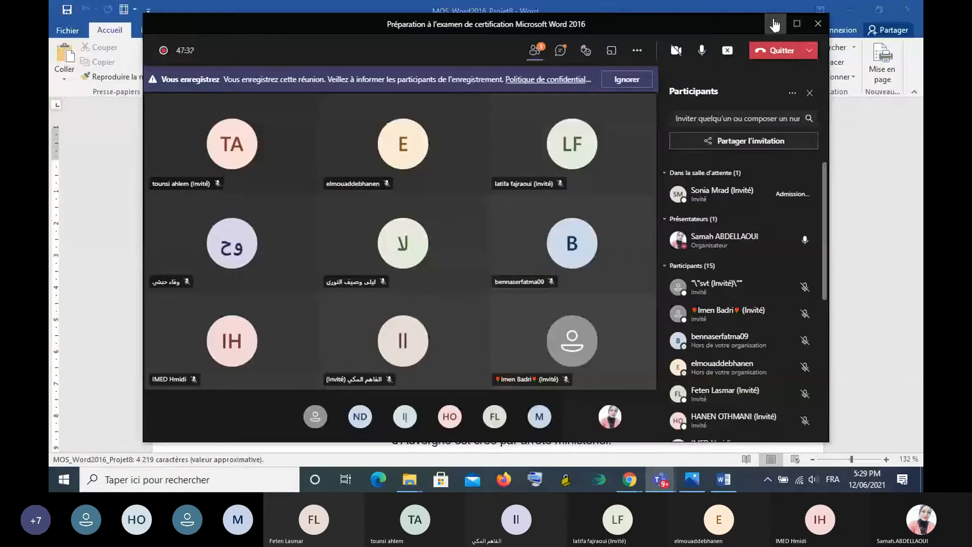
pyautogui.click(773, 24)
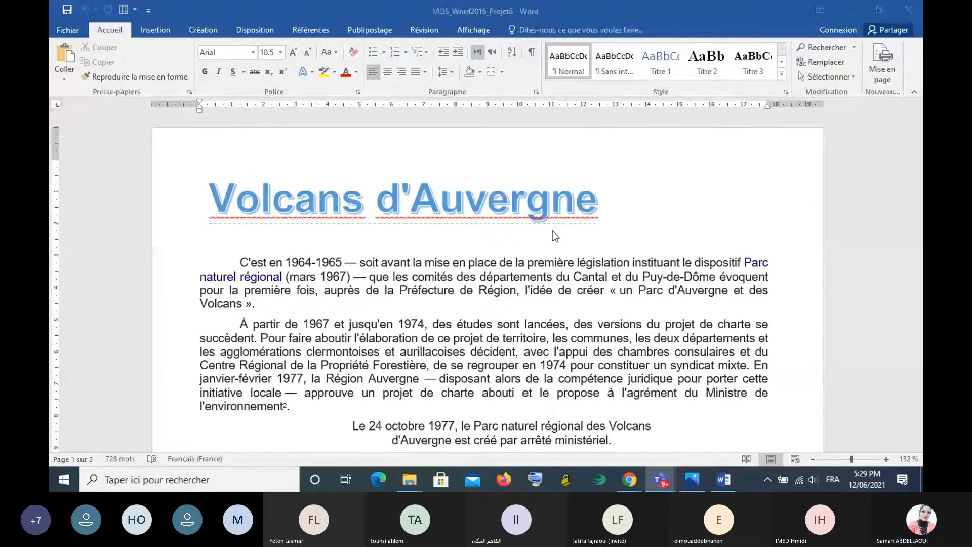
pyautogui.scroll(-1, 552, 232)
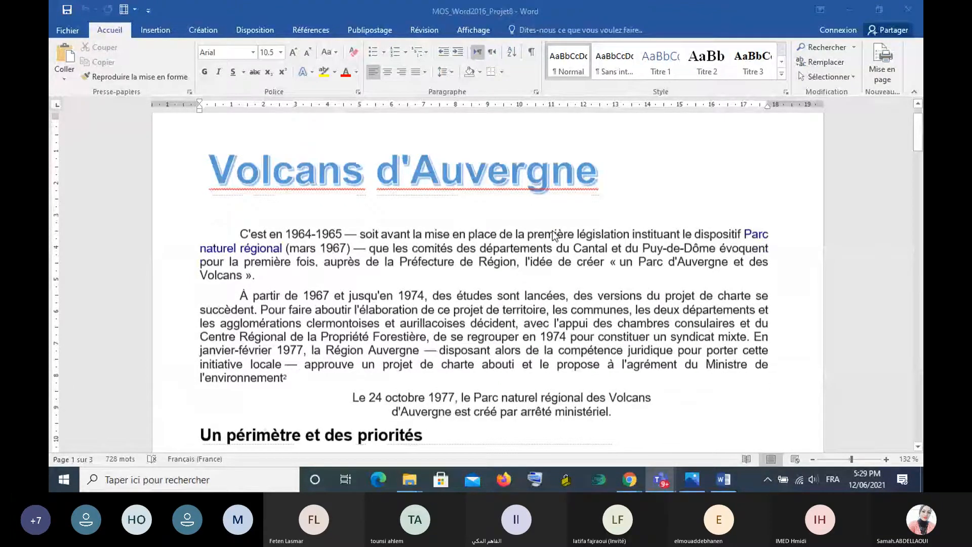
pyautogui.scroll(1, 554, 235)
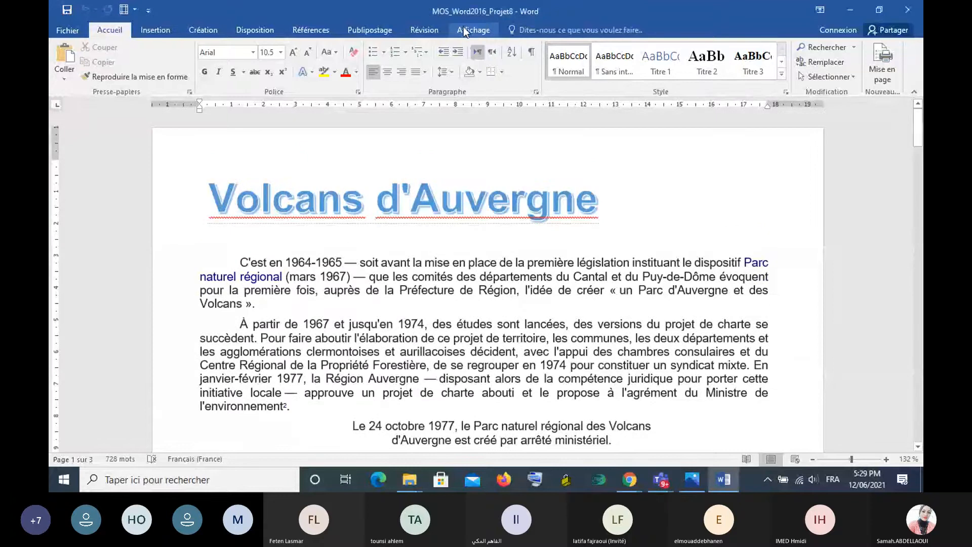
# - Split the document window into a taller upper pane for the text and a lower pane showing the Tâche 1 instructions
pyautogui.click(472, 31)
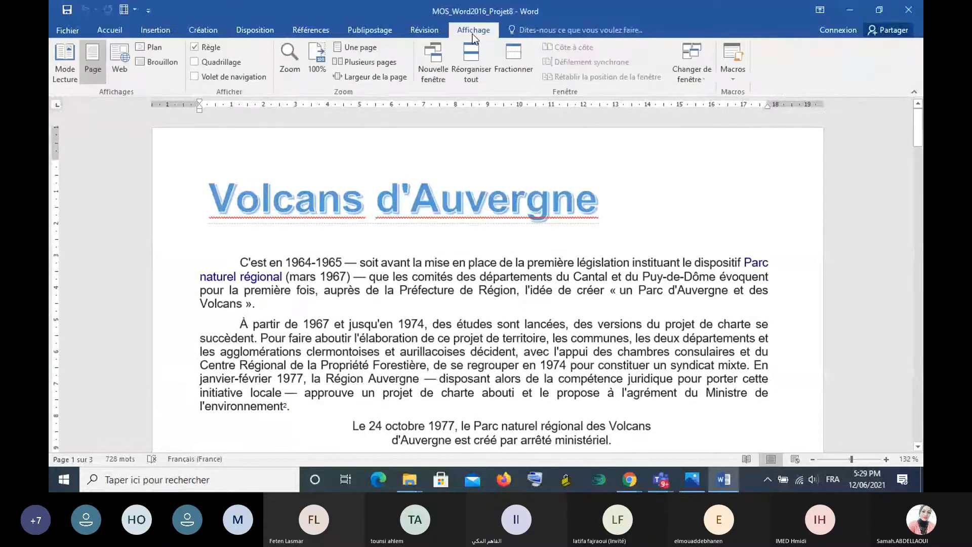
pyautogui.click(514, 59)
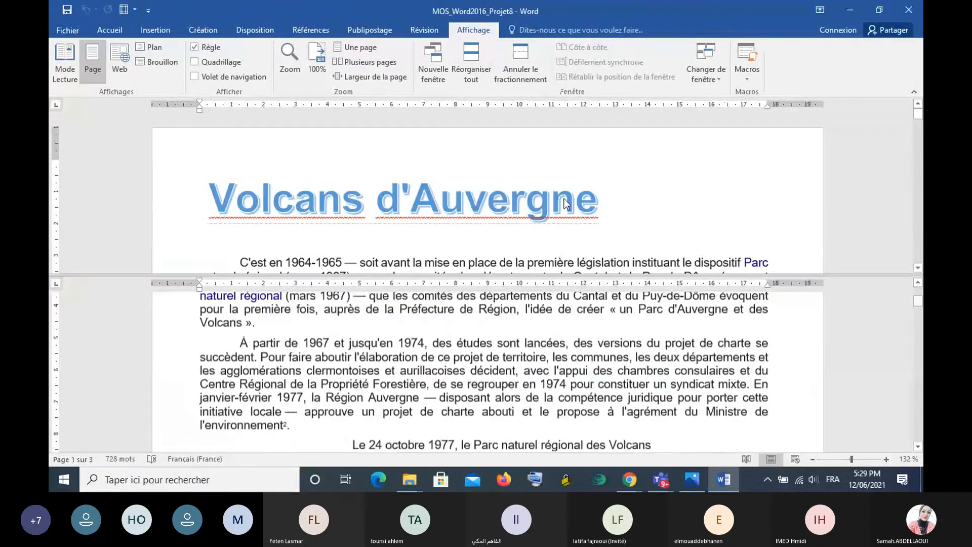
pyautogui.moveTo(633, 275); pyautogui.dragTo(627, 348)
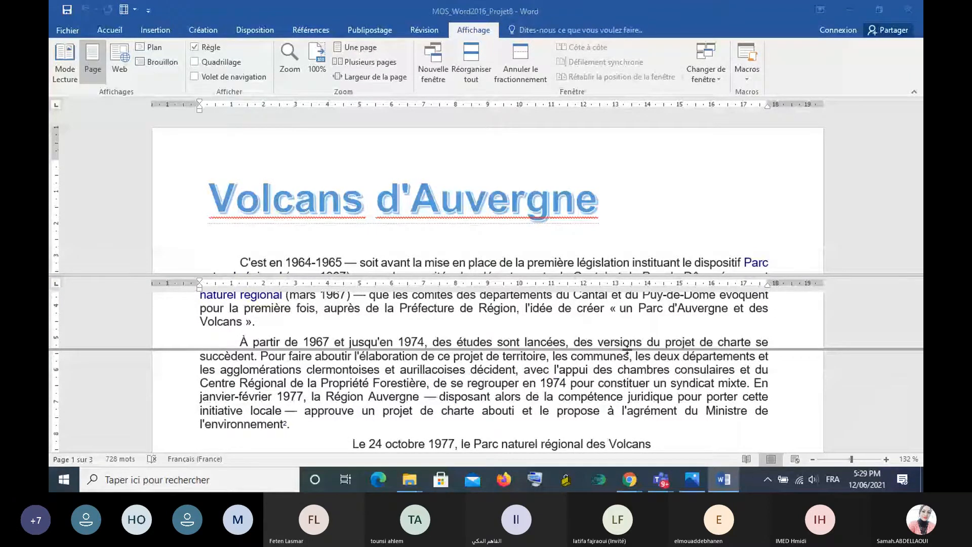
pyautogui.moveTo(627, 348); pyautogui.dragTo(627, 359)
pyautogui.moveTo(727, 478)
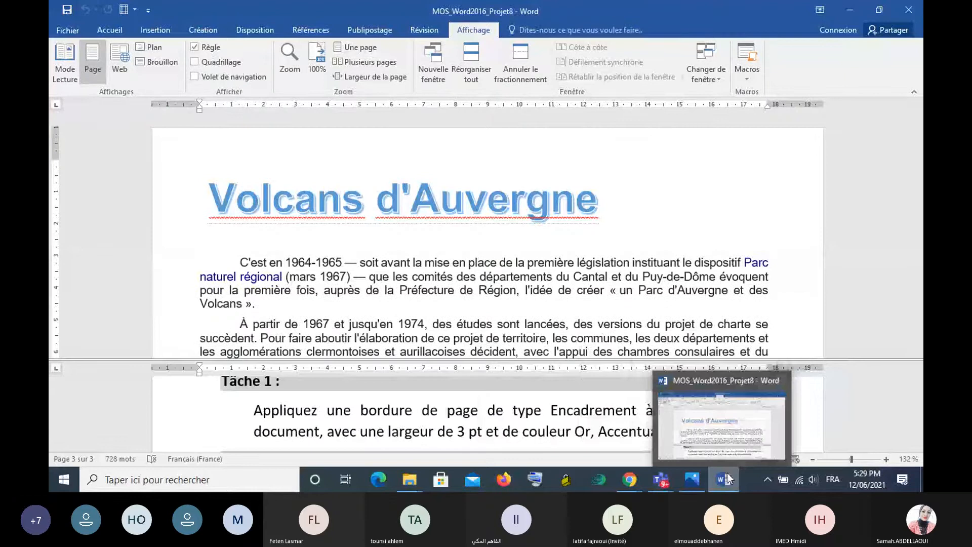
pyautogui.moveTo(661, 481)
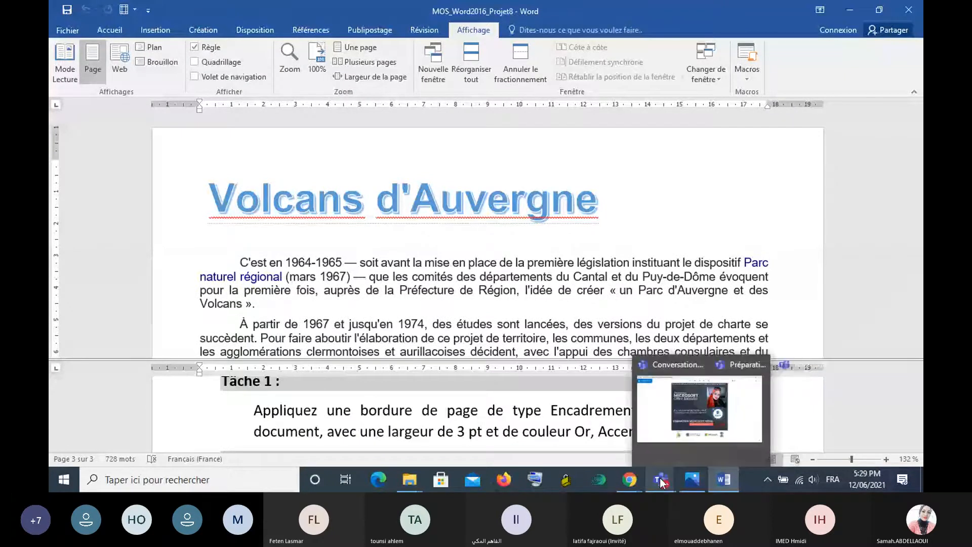
pyautogui.click(744, 404)
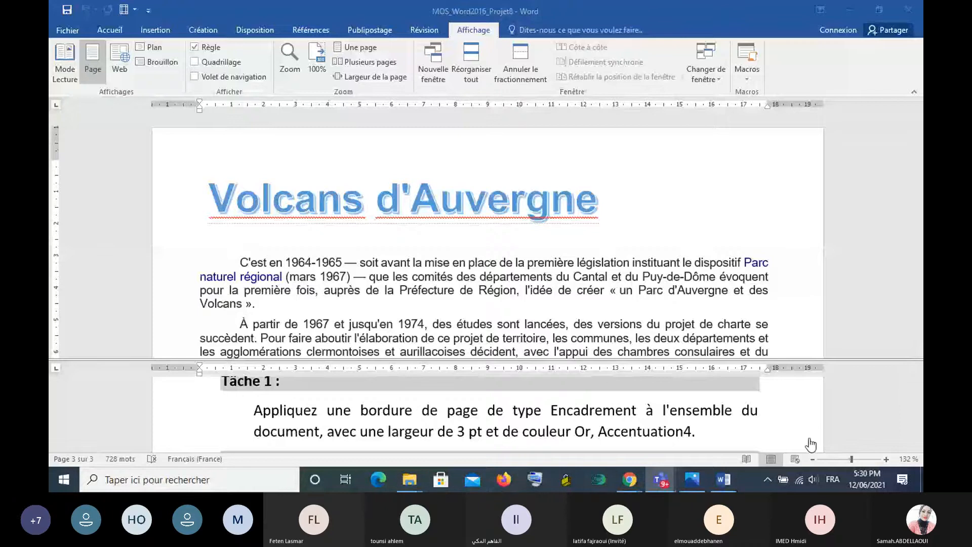
pyautogui.click(895, 370)
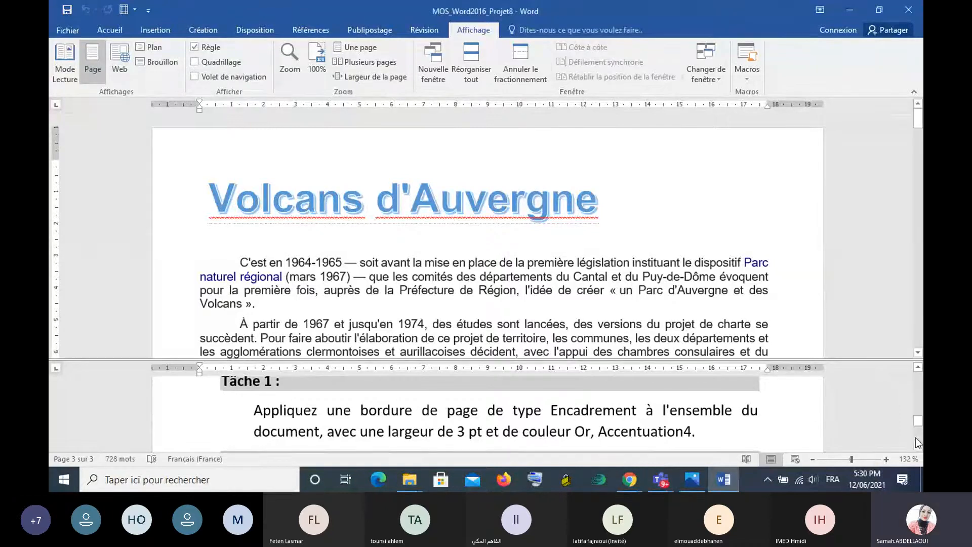
# - Following Tâche 1, set up a page border of type Encadrement with a width of 3 pt for the whole document
pyautogui.click(917, 446)
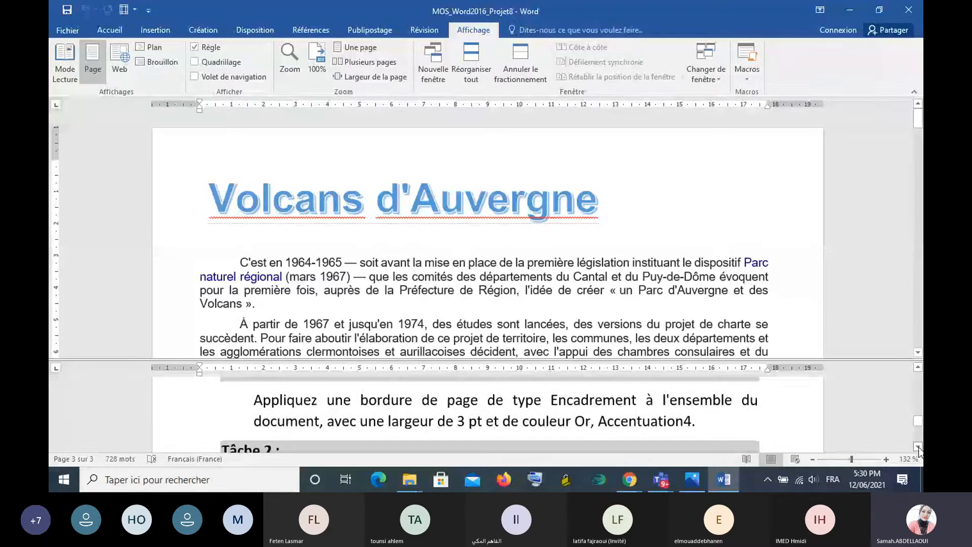
pyautogui.click(917, 367)
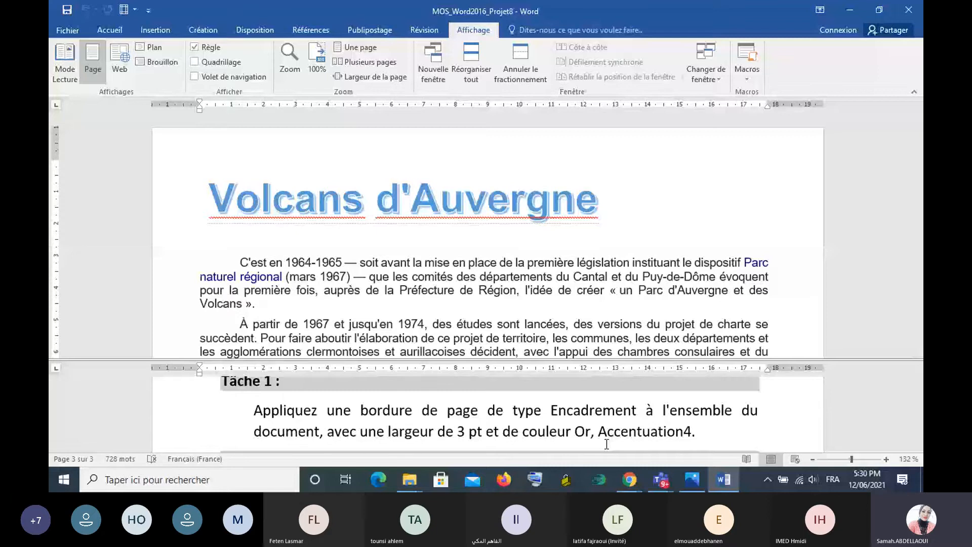
pyautogui.click(250, 30)
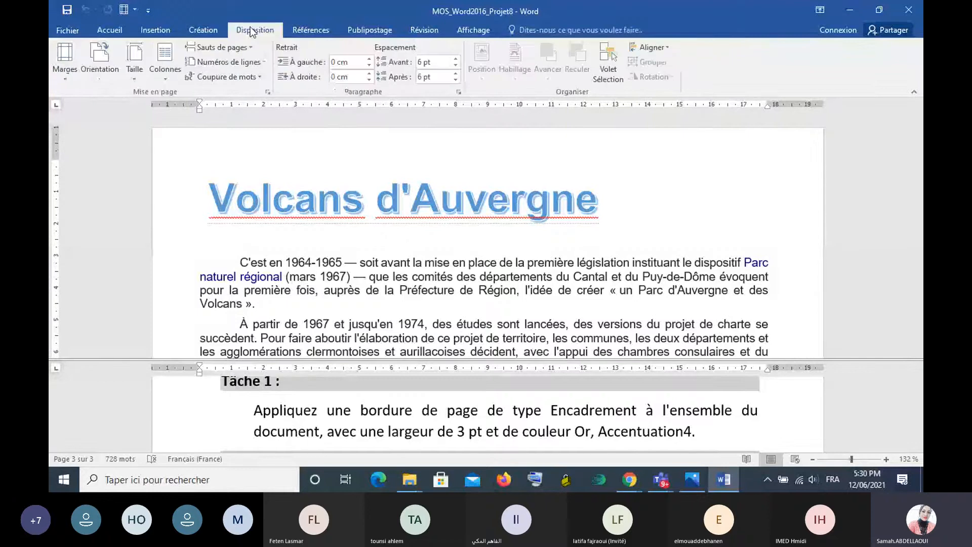
pyautogui.click(201, 31)
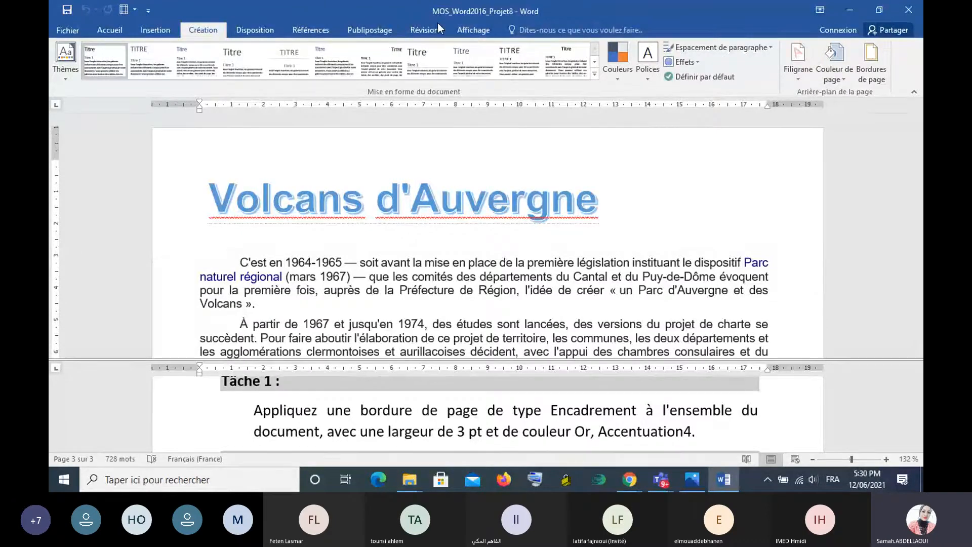
pyautogui.click(871, 63)
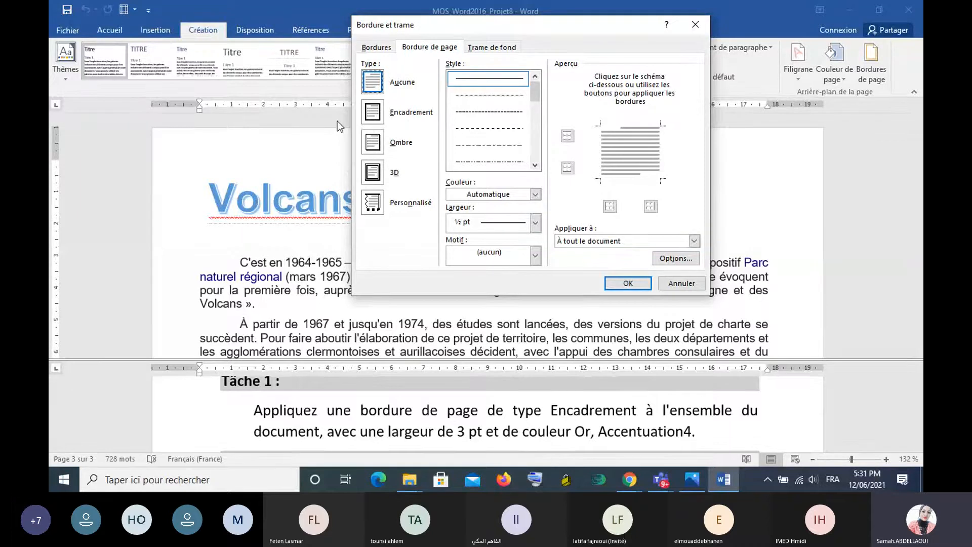
pyautogui.click(377, 115)
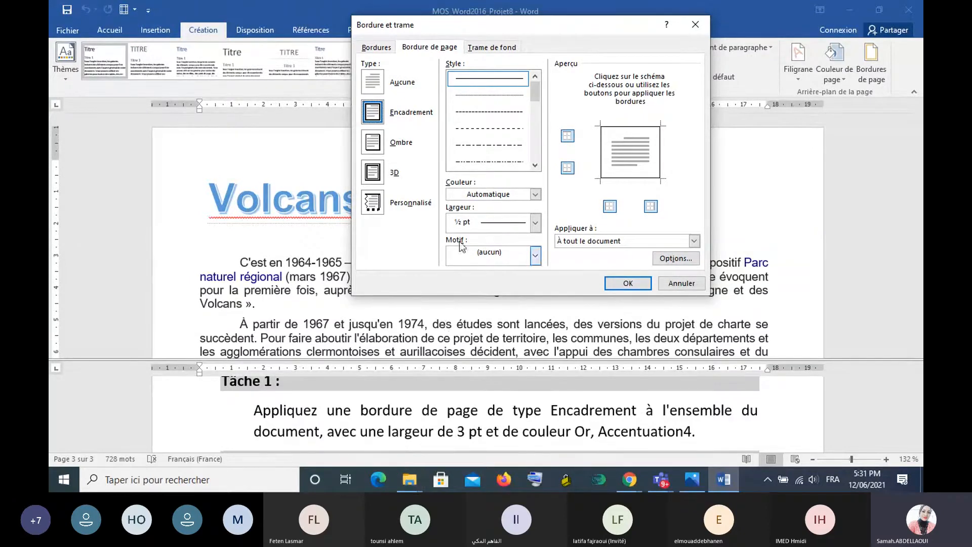
pyautogui.click(535, 223)
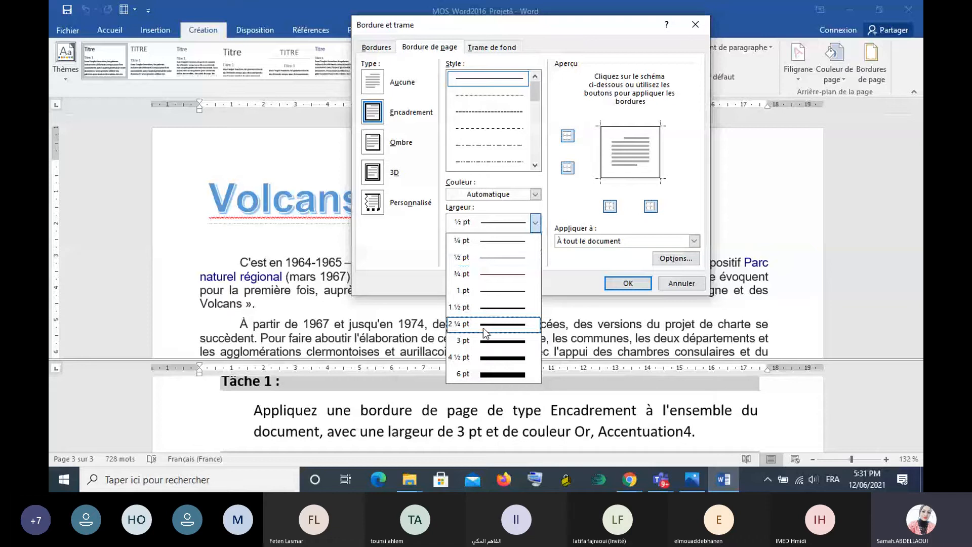
pyautogui.click(483, 341)
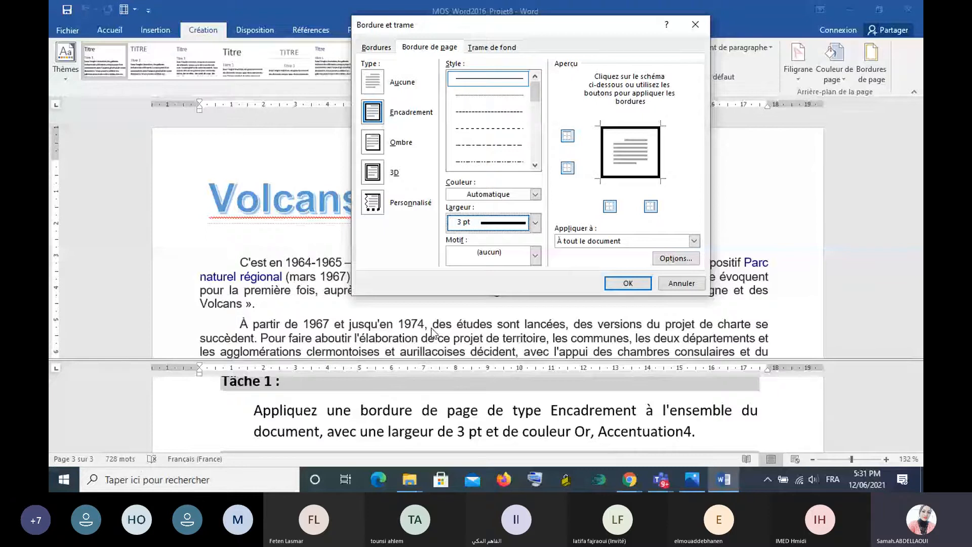
pyautogui.click(535, 194)
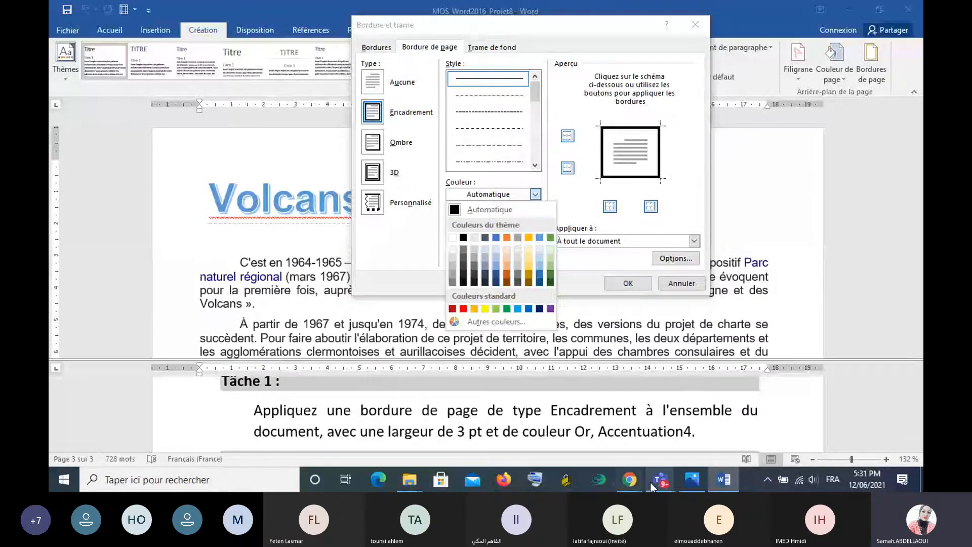
pyautogui.click(506, 194)
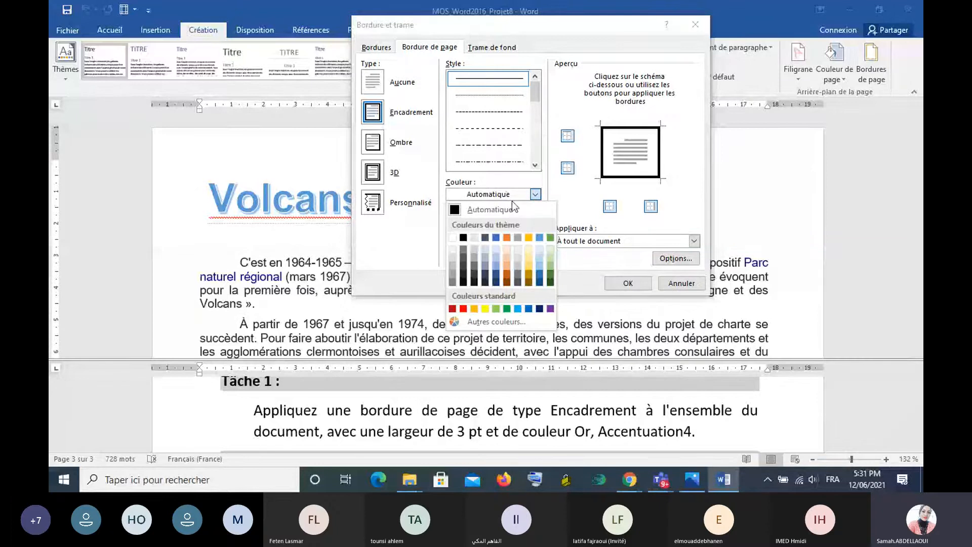
# - Switch to the Teams meeting, admit the participant in the waiting room, and minimise the meeting window
pyautogui.click(660, 479)
pyautogui.click(641, 412)
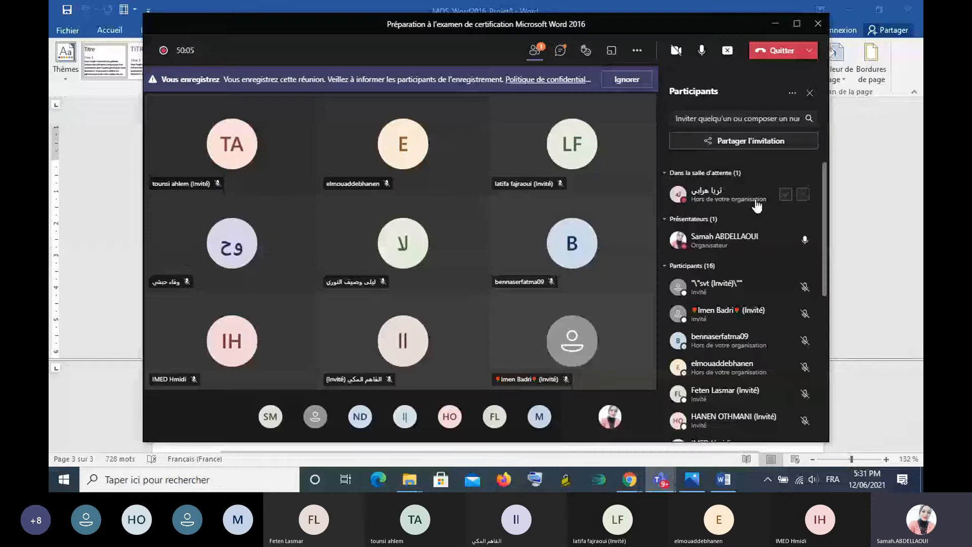
pyautogui.click(785, 194)
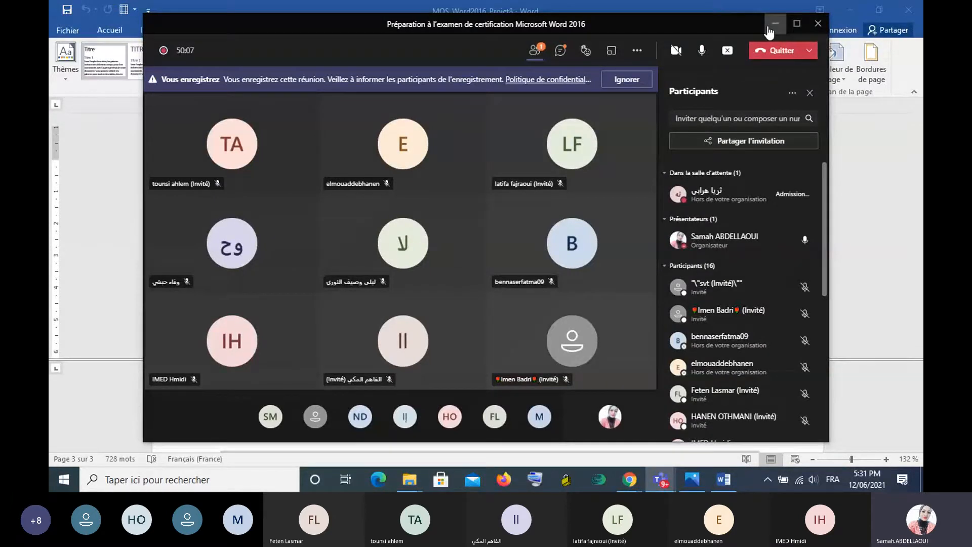
pyautogui.click(703, 53)
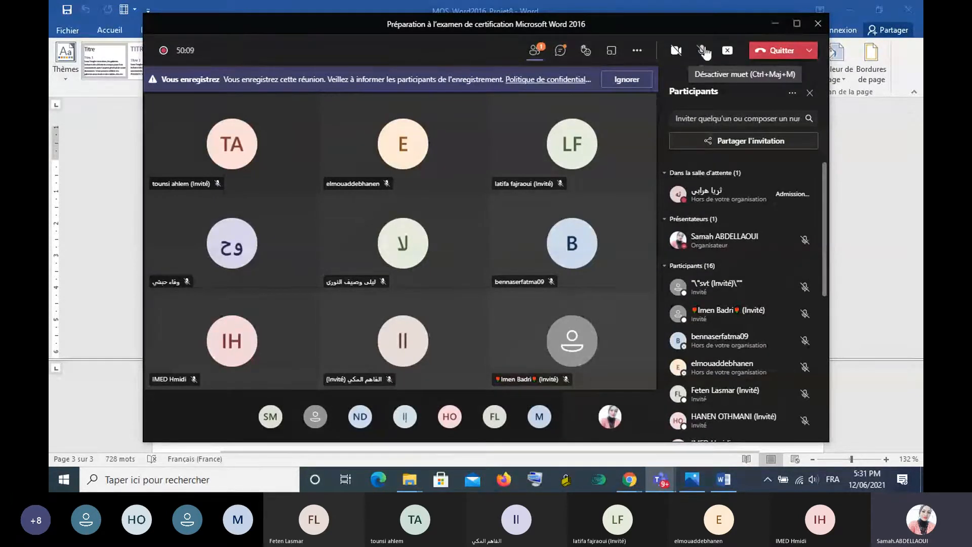
pyautogui.click(703, 51)
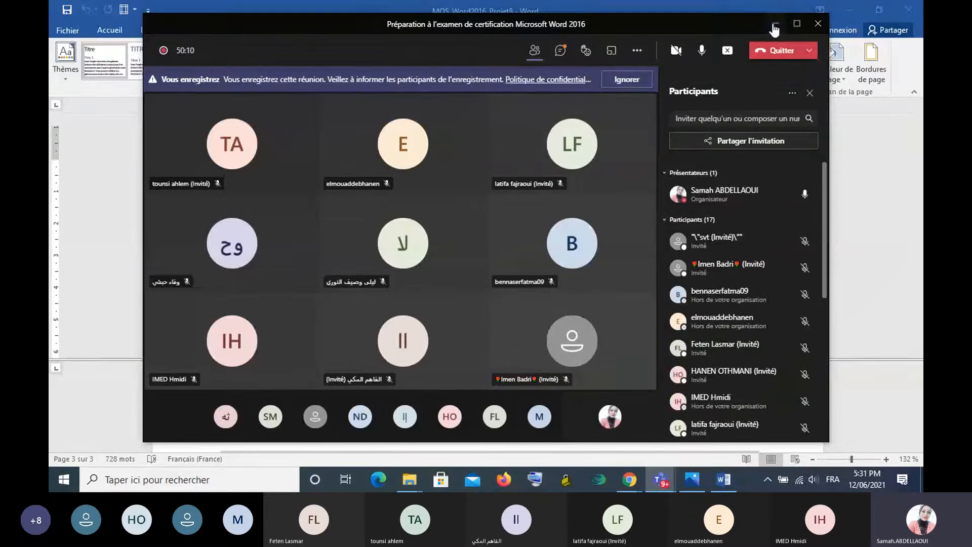
pyautogui.click(776, 23)
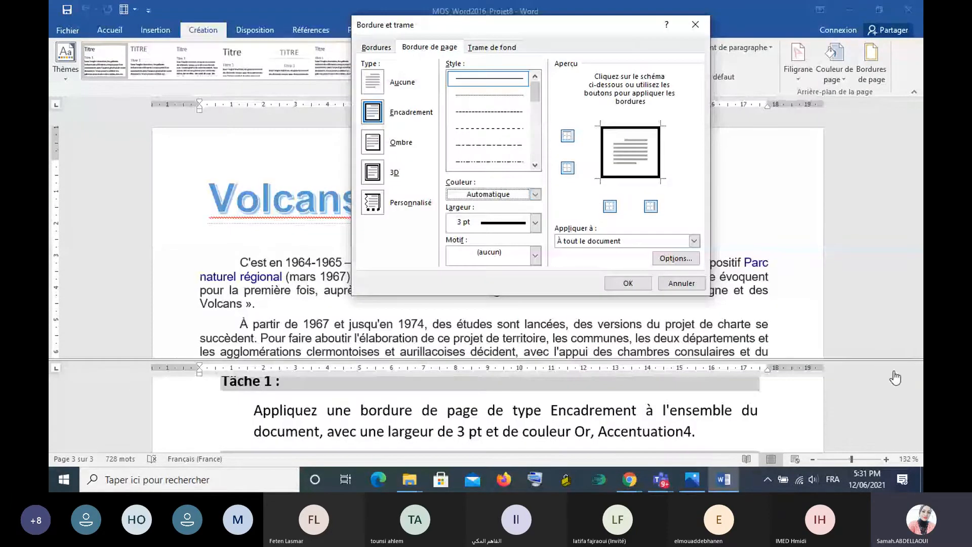
# - Set the page border color to Or, Accentuation4 and apply the border
pyautogui.click(535, 195)
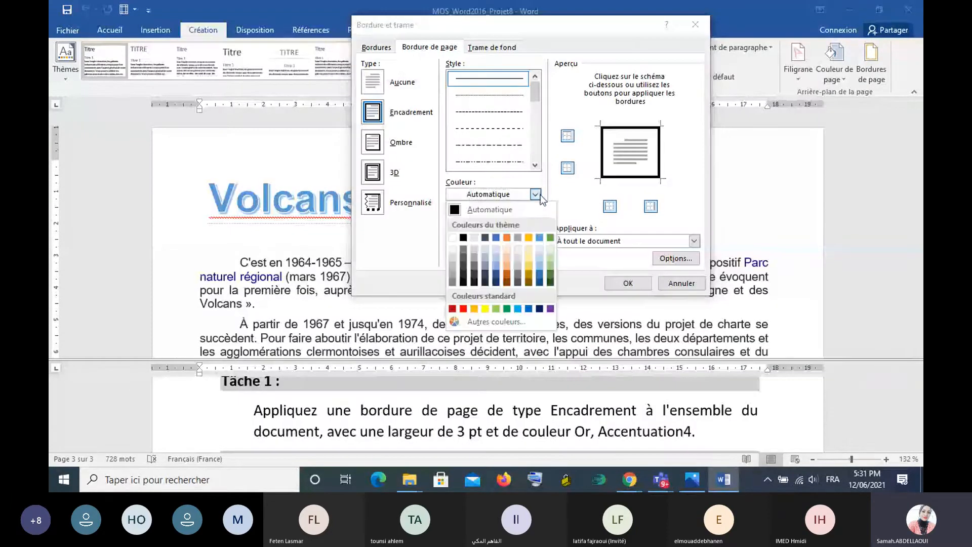
pyautogui.click(528, 237)
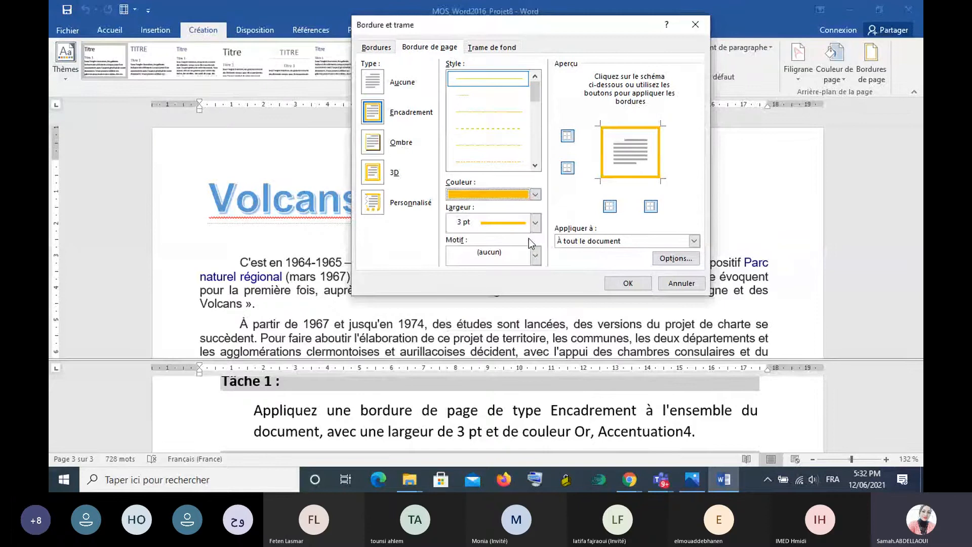
pyautogui.click(627, 285)
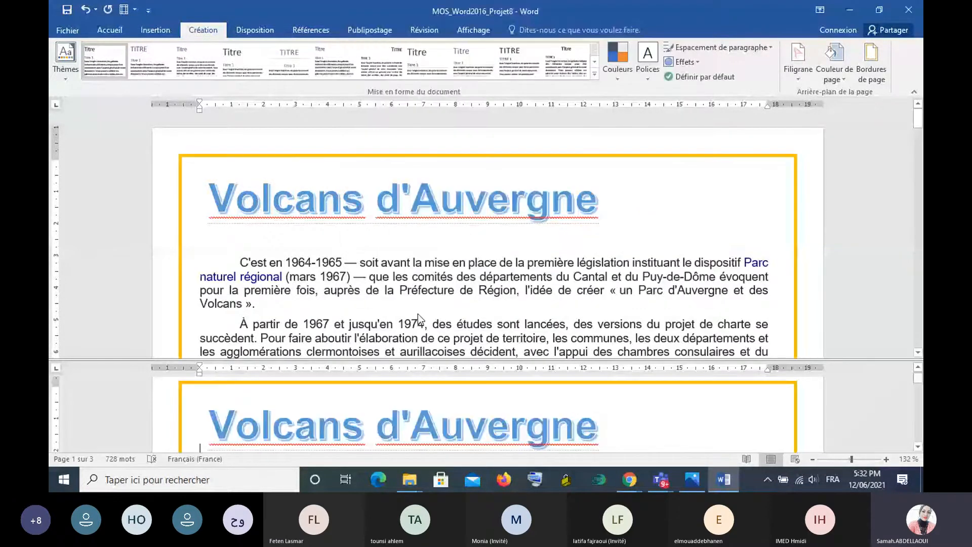
# - Check the page border in the upper pane and bring the Tâche 2 instructions into the lower pane
pyautogui.scroll(-1, 418, 314)
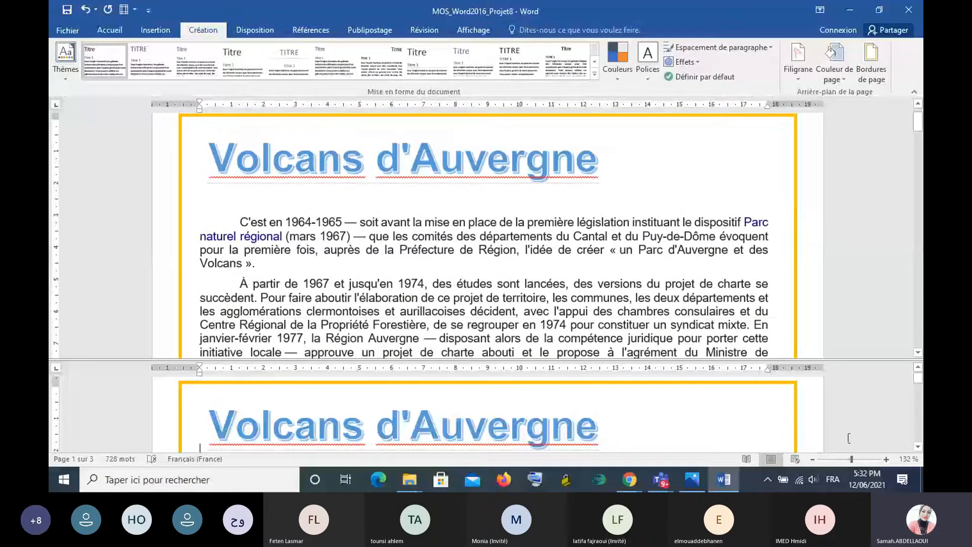
pyautogui.moveTo(918, 378); pyautogui.dragTo(922, 434)
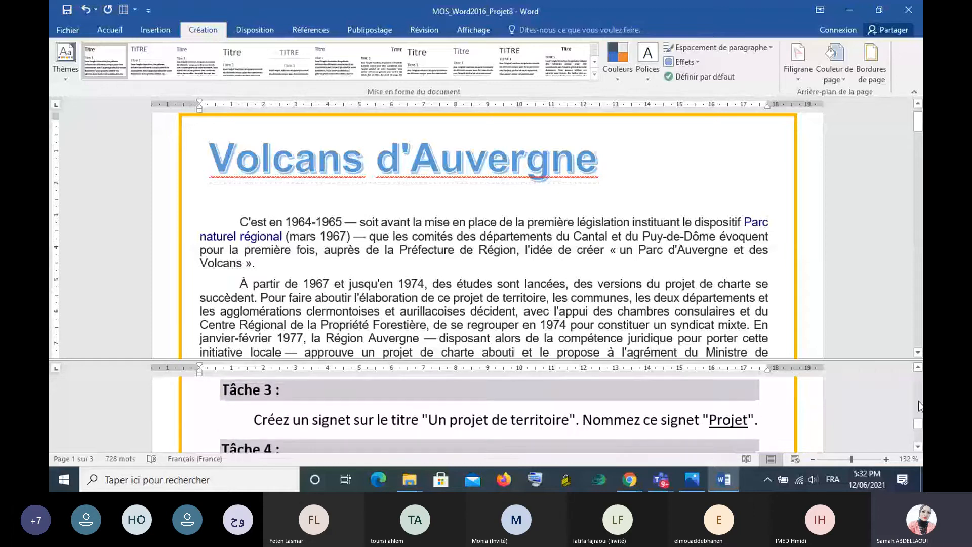
pyautogui.click(917, 368)
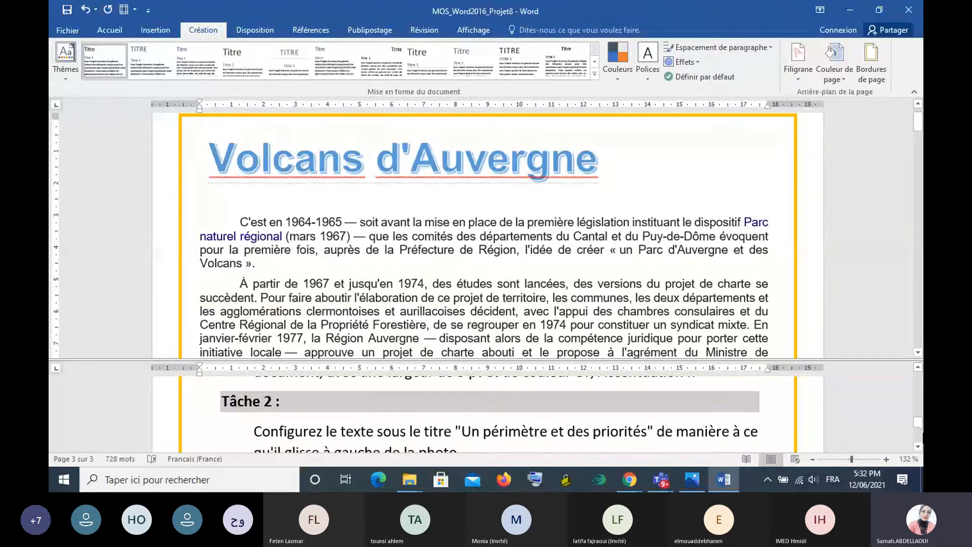
pyautogui.click(917, 445)
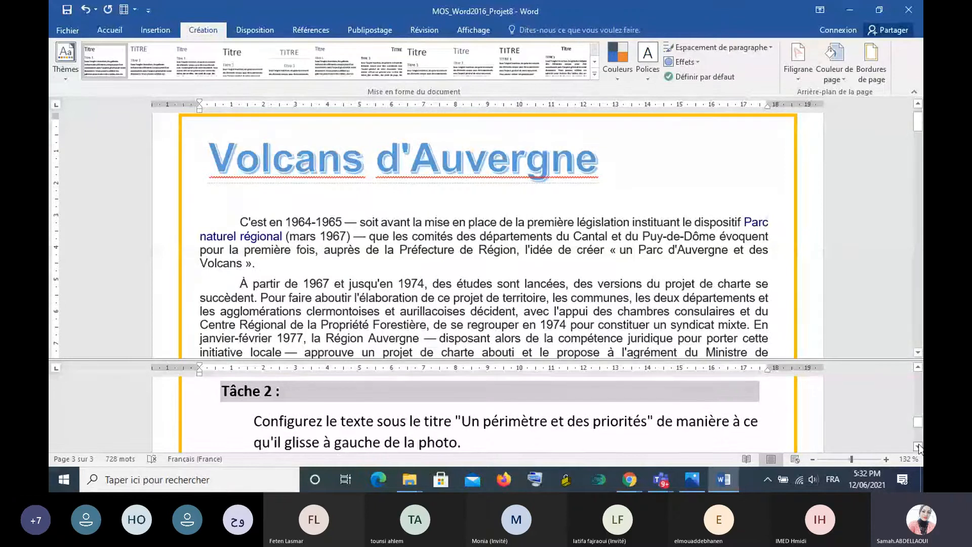
# - For Tâche 2, find and select the photo under the title "Un périmètre et des priorités"
pyautogui.click(917, 446)
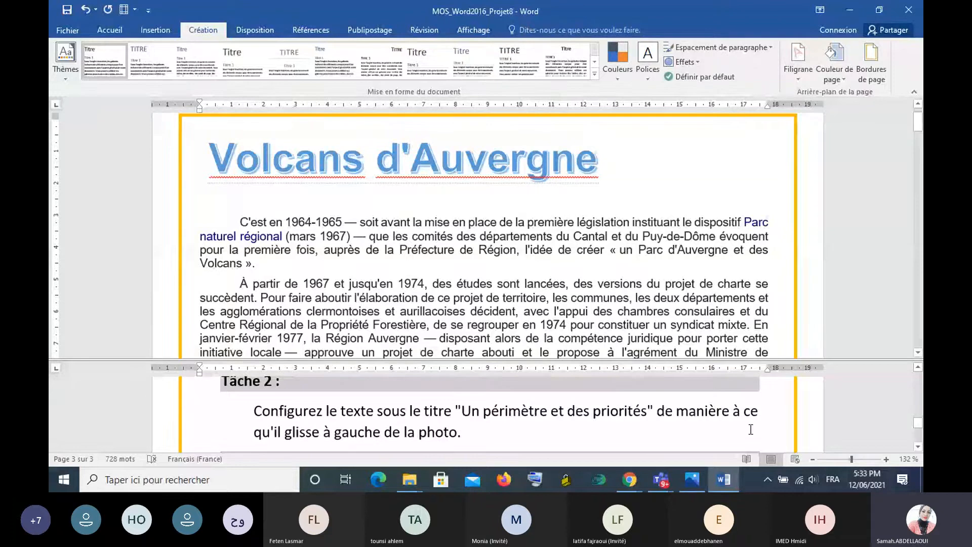
pyautogui.scroll(-5, 673, 213)
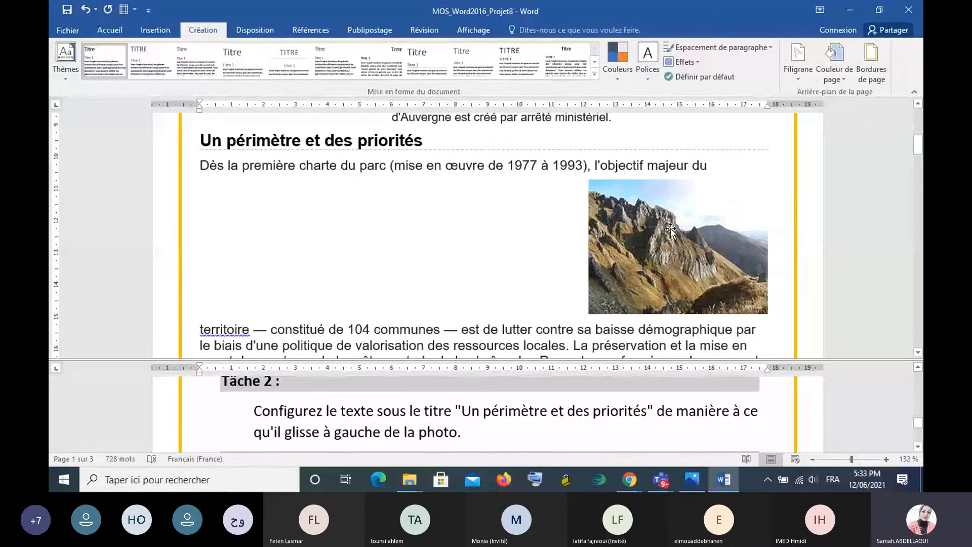
pyautogui.click(650, 210)
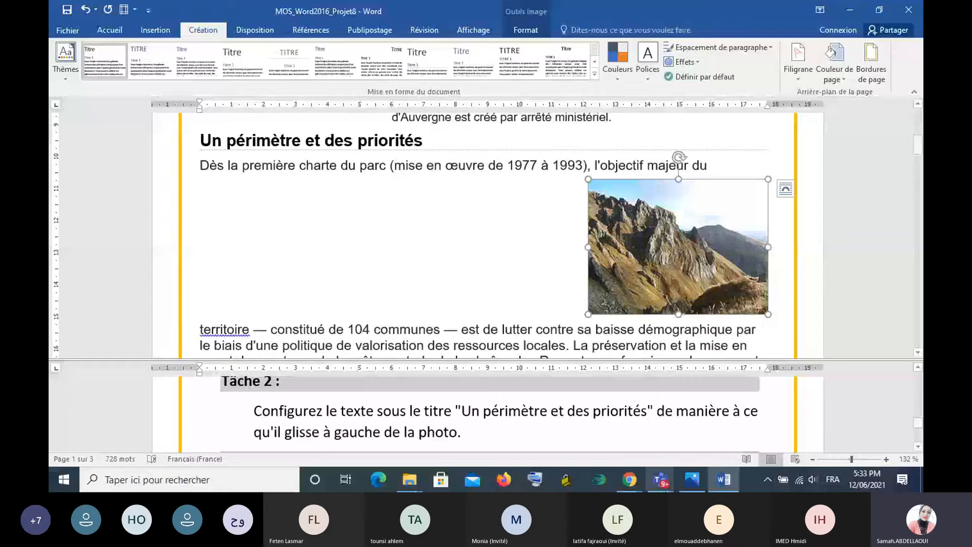
# - Switch to the Teams meeting, admit the person in the waiting room, and minimise the meeting and call windows
pyautogui.moveTo(666, 485)
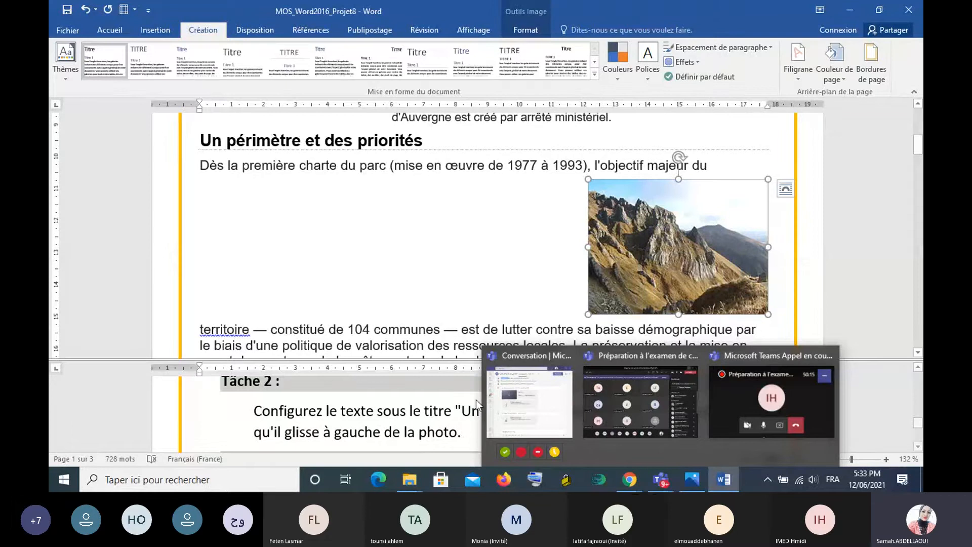
pyautogui.click(636, 420)
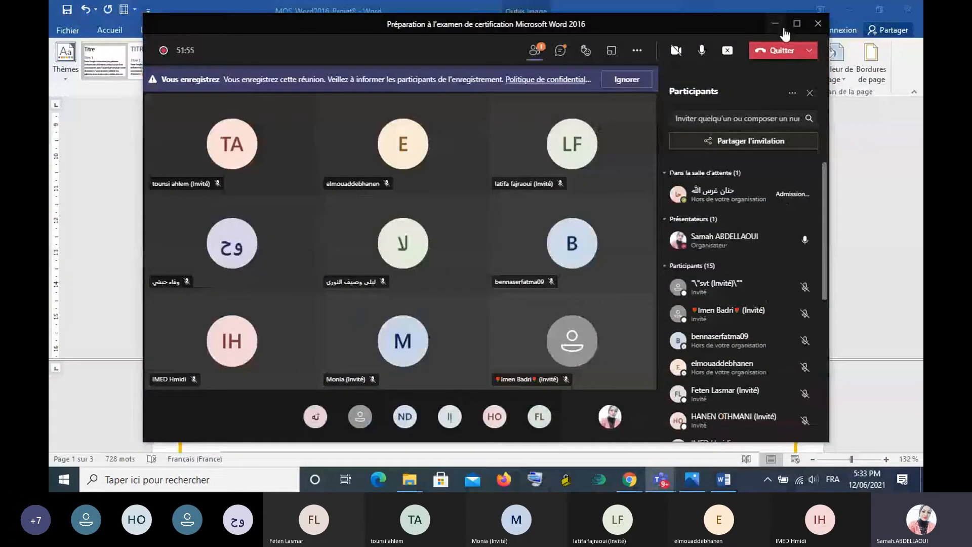
pyautogui.click(775, 24)
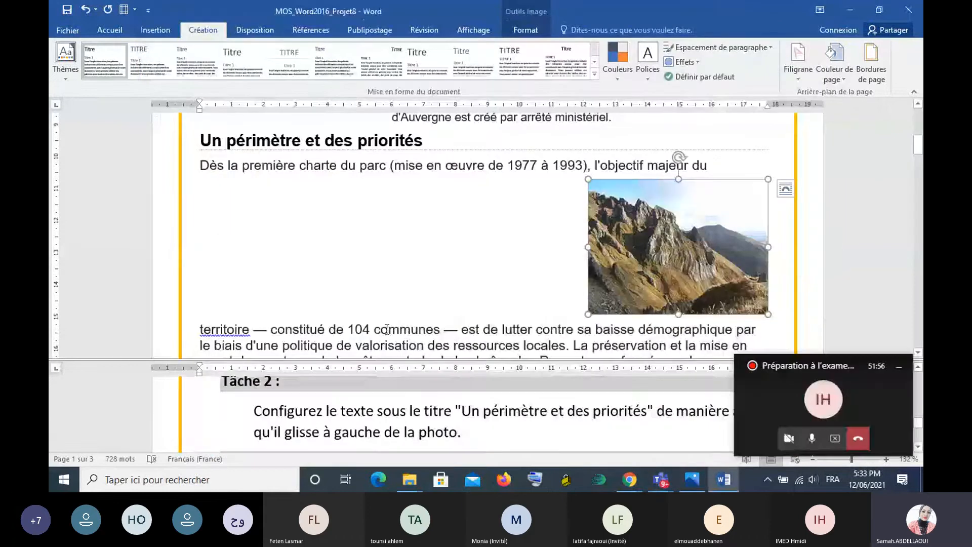
pyautogui.click(898, 366)
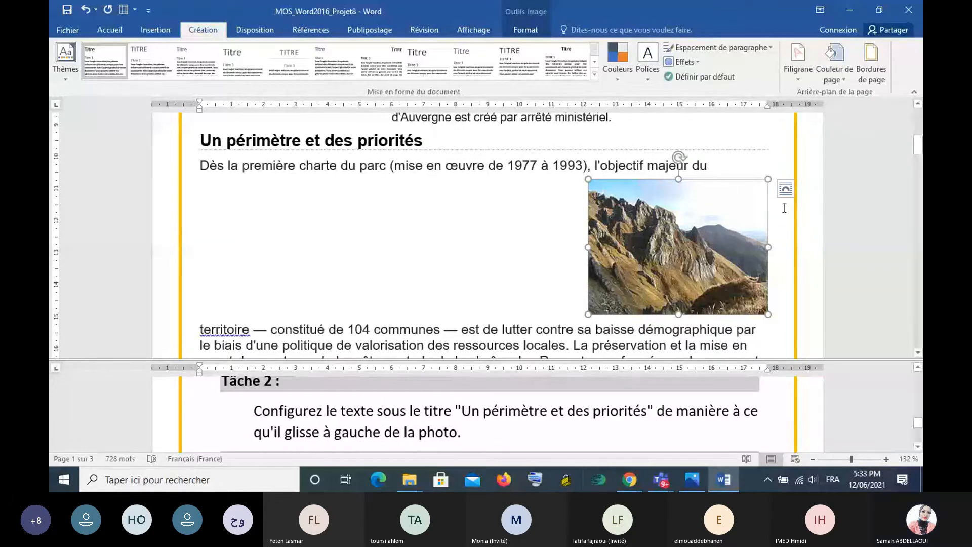
# - Reopen the Teams meeting, admit the newly waiting participant, and look through the participants list
pyautogui.click(649, 408)
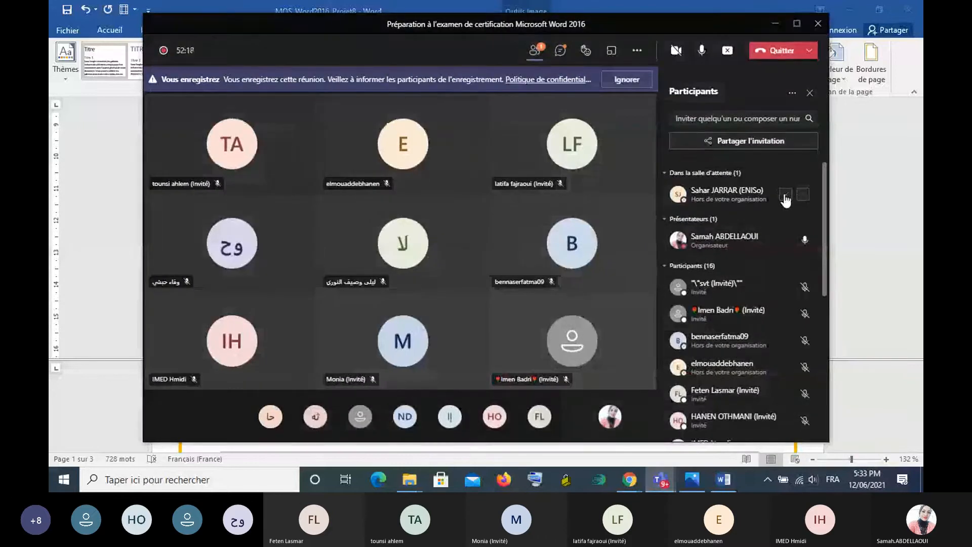
pyautogui.click(785, 195)
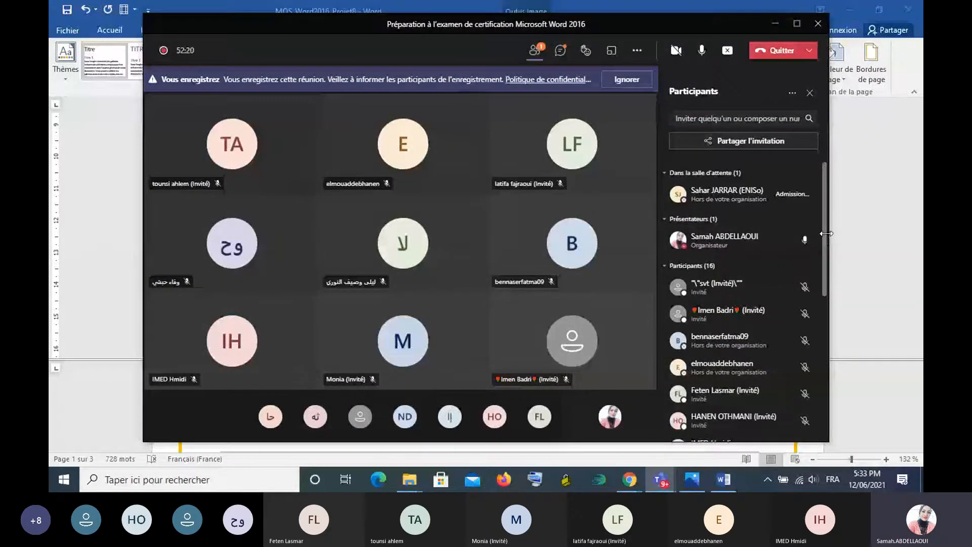
pyautogui.scroll(-2, 820, 246)
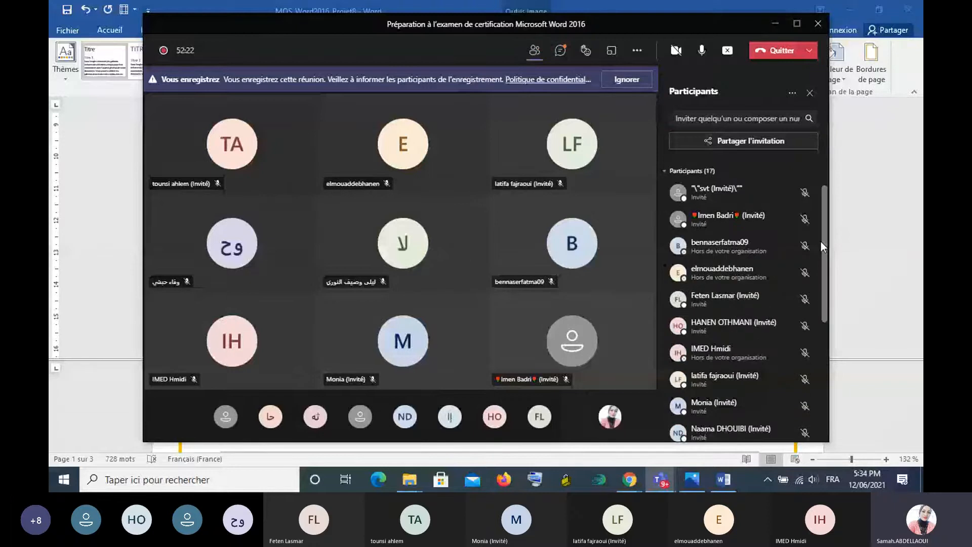
pyautogui.moveTo(821, 242); pyautogui.dragTo(821, 255)
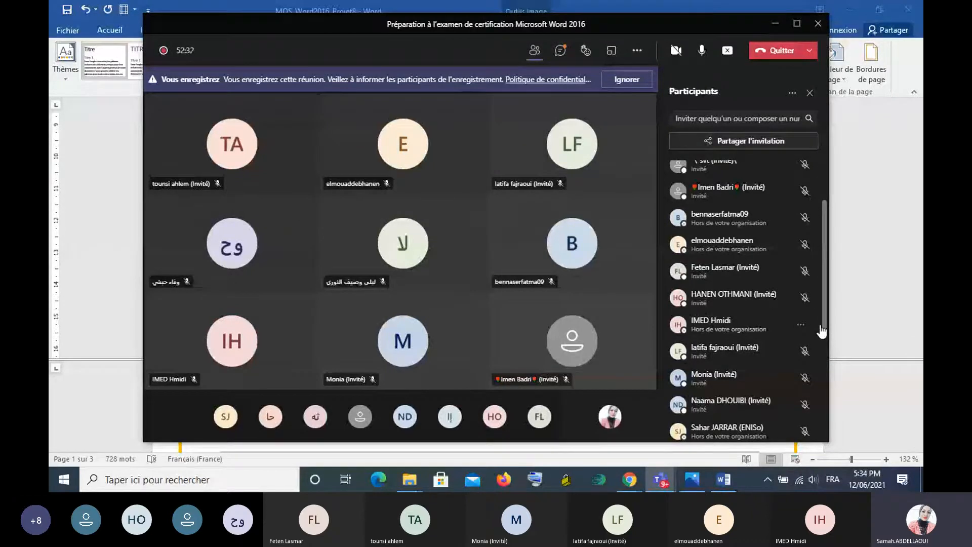
pyautogui.scroll(-3, 821, 331)
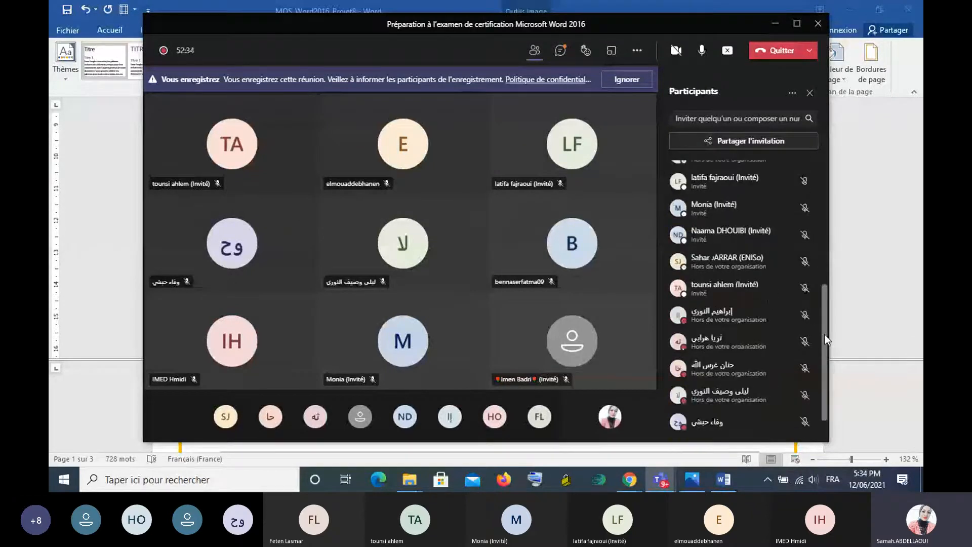
pyautogui.scroll(5, 823, 334)
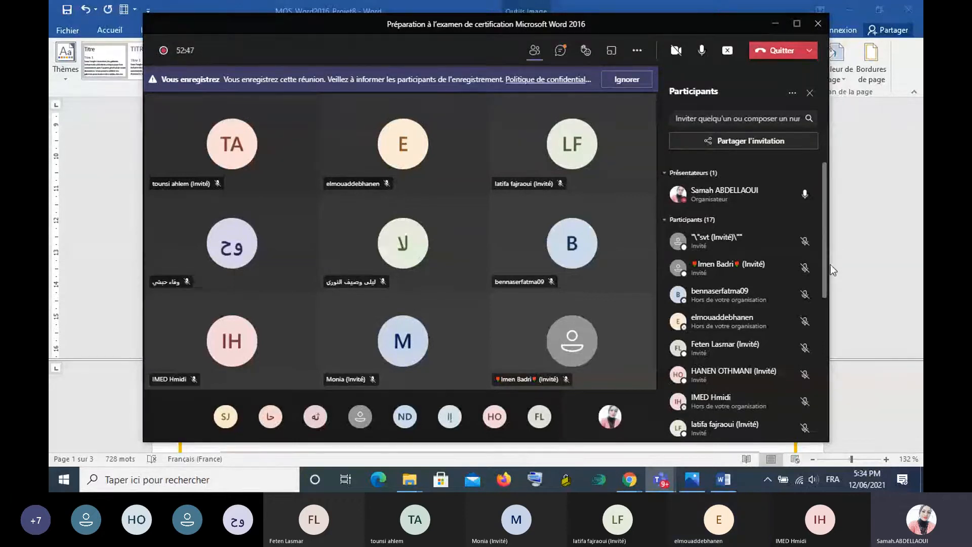
# - In the meeting options, set who can bypass the waiting room to Tous, save, and minimise the meeting window
pyautogui.click(642, 52)
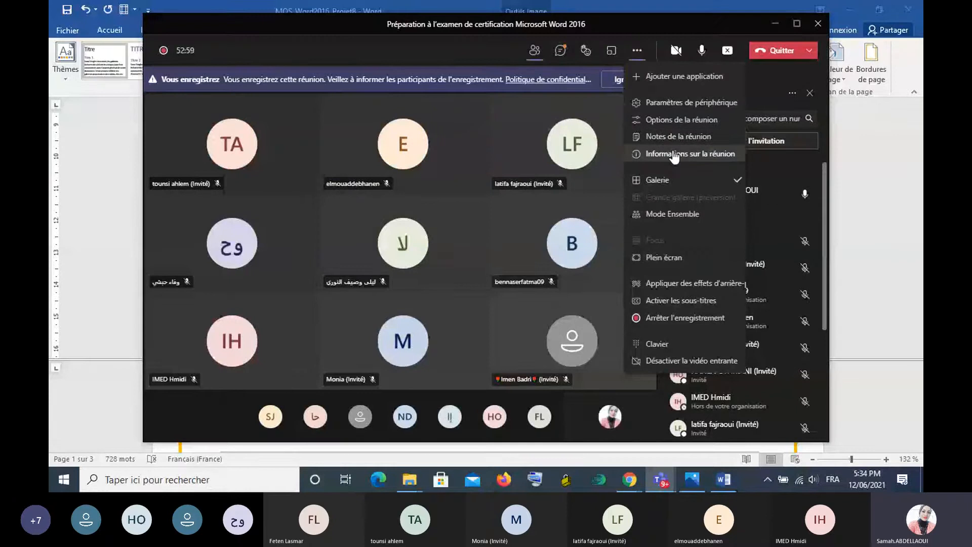
pyautogui.click(698, 119)
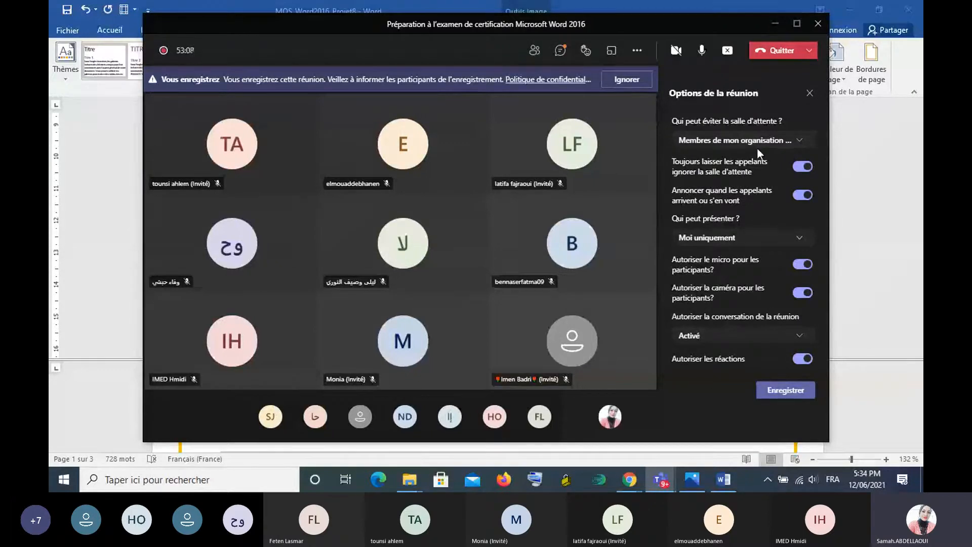
pyautogui.click(798, 144)
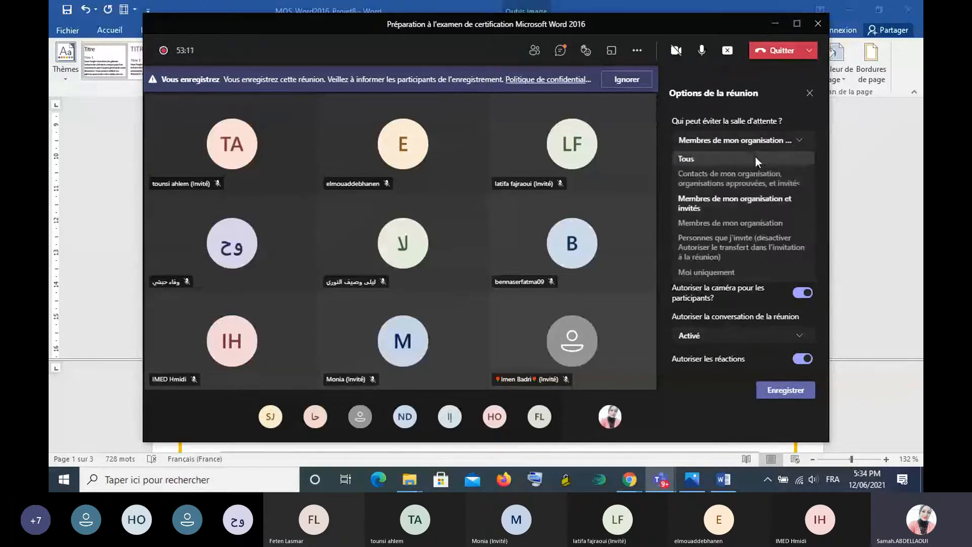
pyautogui.click(717, 159)
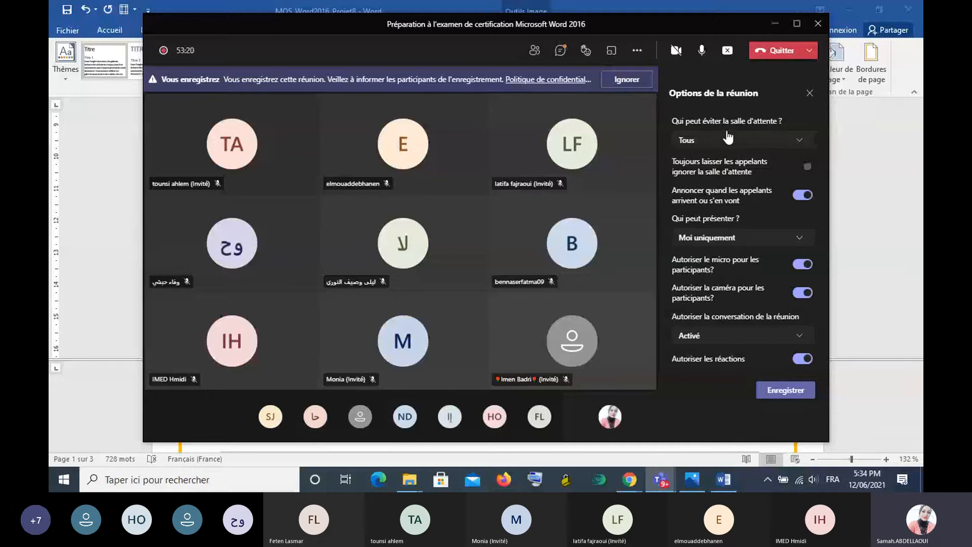
pyautogui.click(784, 392)
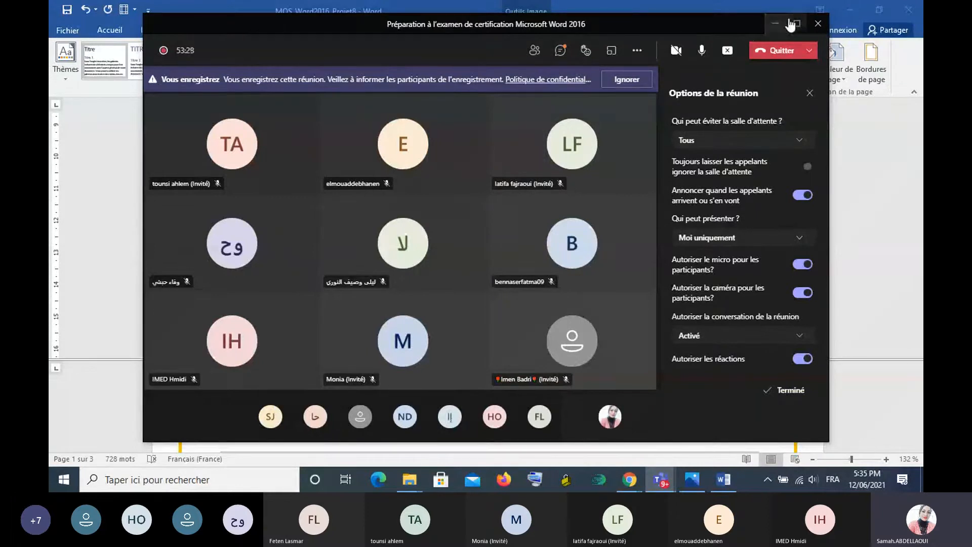
pyautogui.click(774, 23)
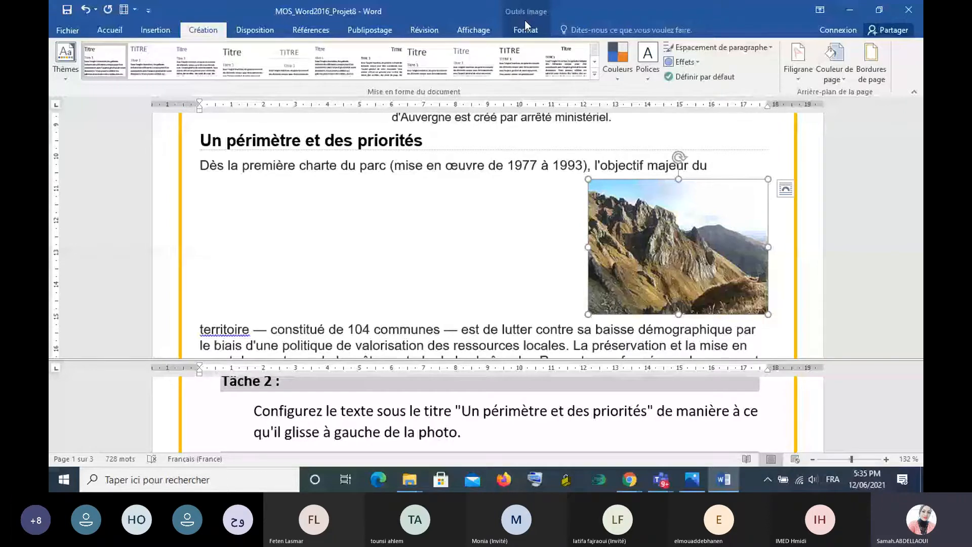
# - Set the selected photo's text wrapping to Encadré with text Seulement à gauche
pyautogui.click(524, 20)
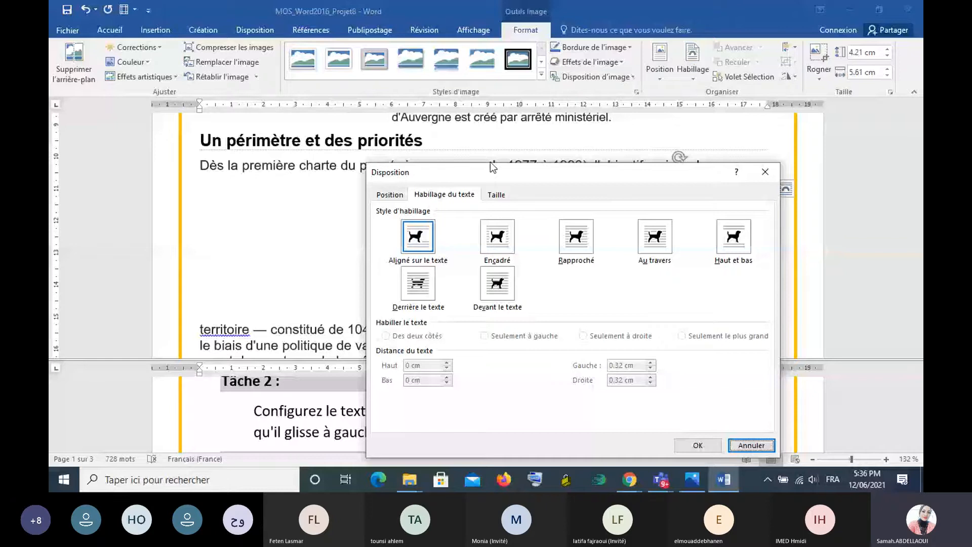
pyautogui.click(496, 245)
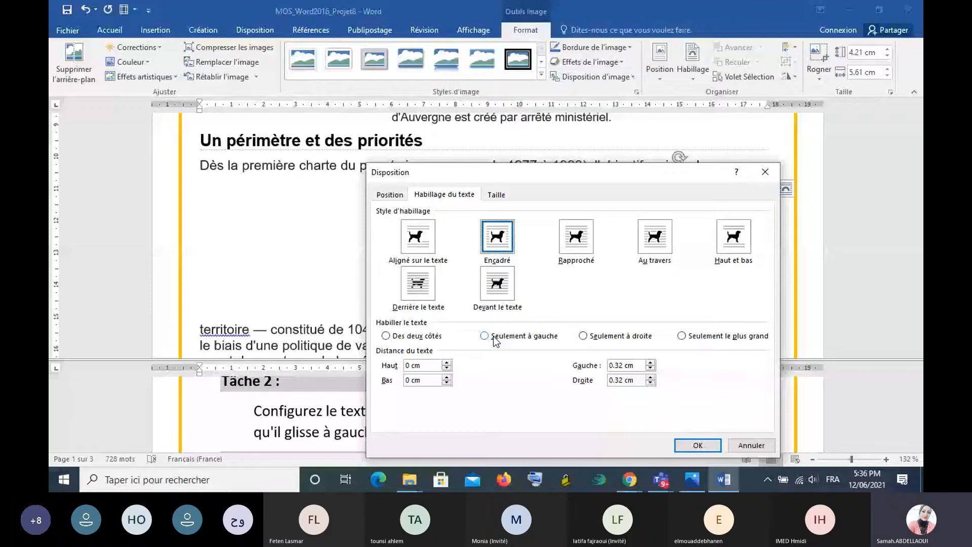
# - Following Tâche 3, add a bookmark named Projet on the heading "Un projet de territoire"
pyautogui.moveTo(918, 157); pyautogui.dragTo(920, 161)
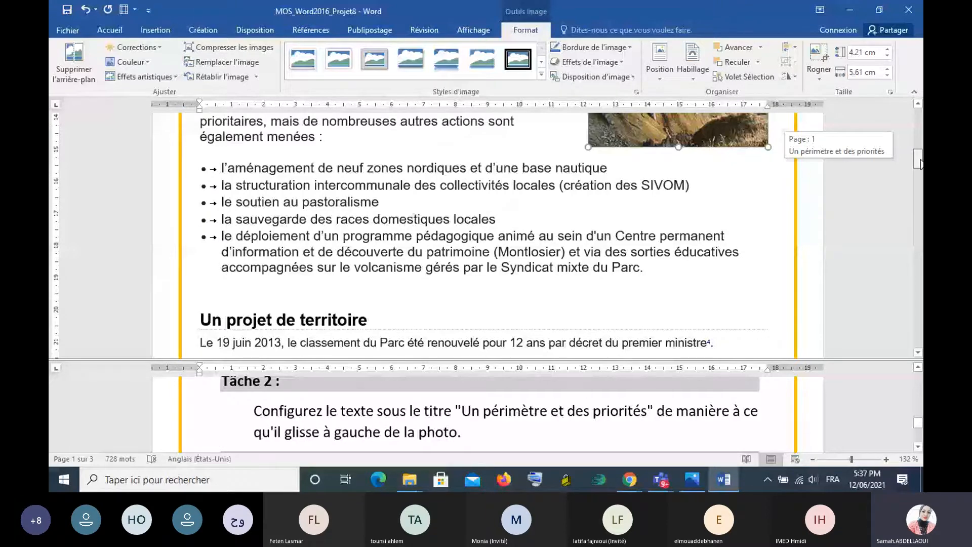
pyautogui.scroll(-3, 397, 430)
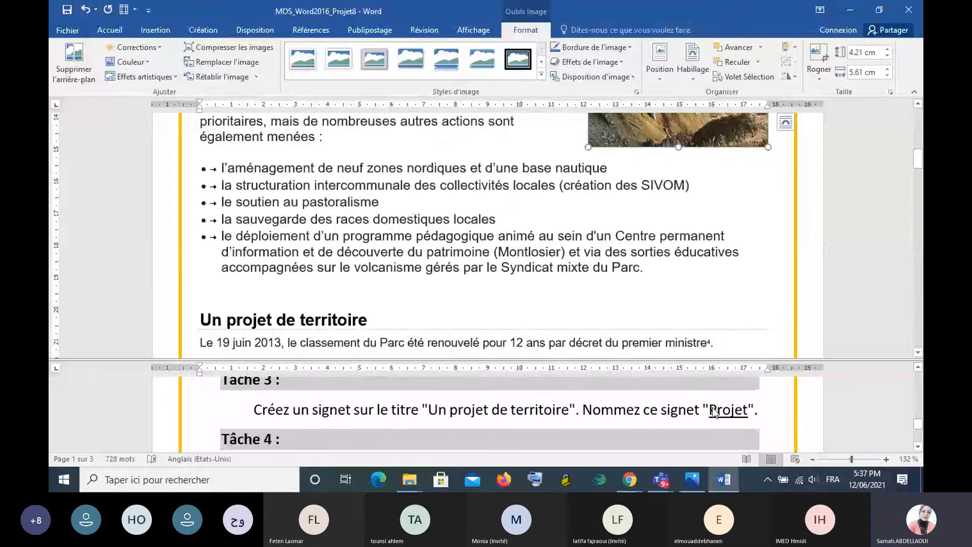
pyautogui.moveTo(711, 409); pyautogui.dragTo(750, 410)
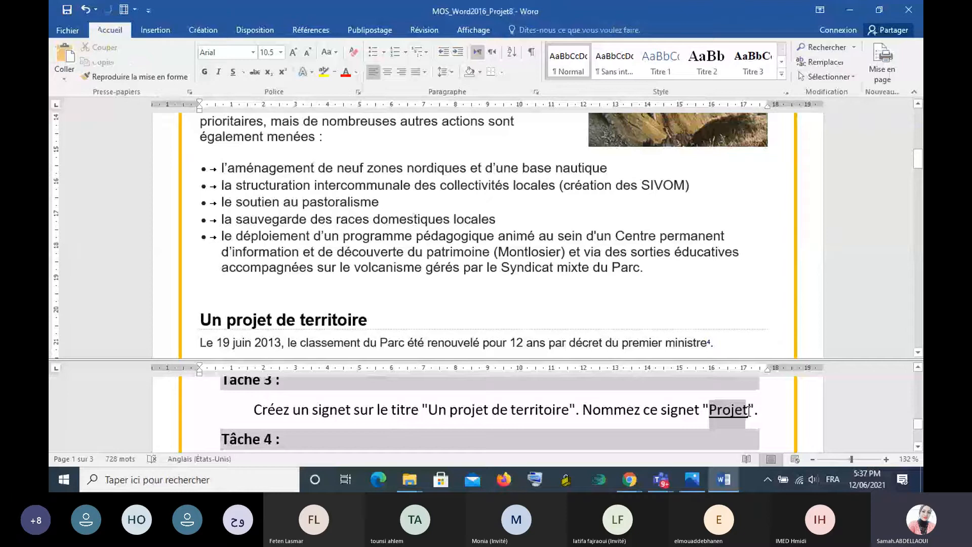
pyautogui.doubleClick(748, 410)
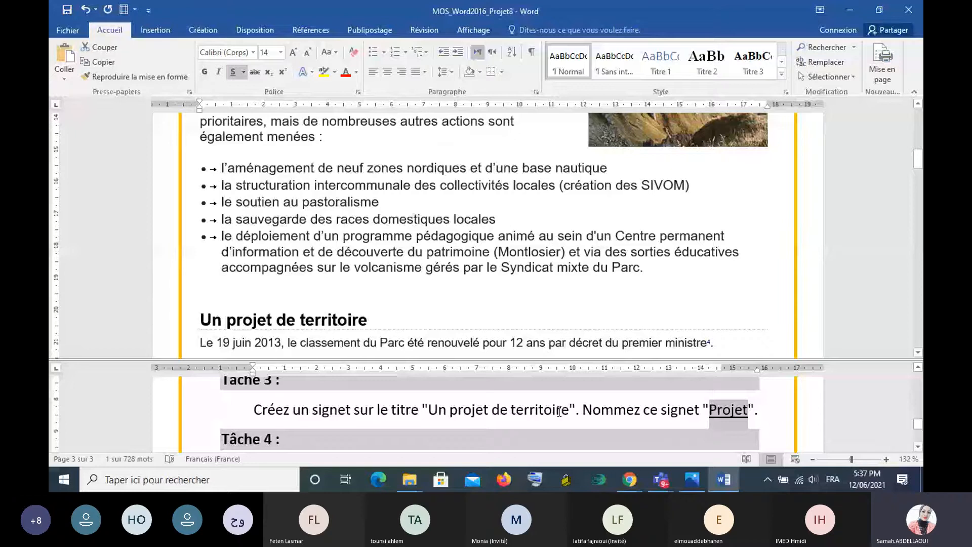
pyautogui.scroll(-2, 283, 263)
pyautogui.moveTo(202, 240); pyautogui.dragTo(375, 244)
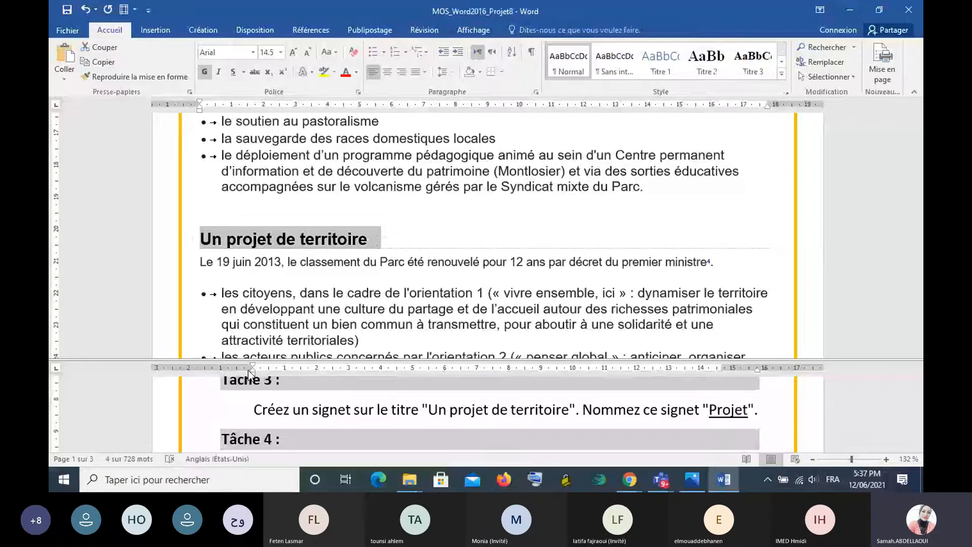
pyautogui.click(154, 30)
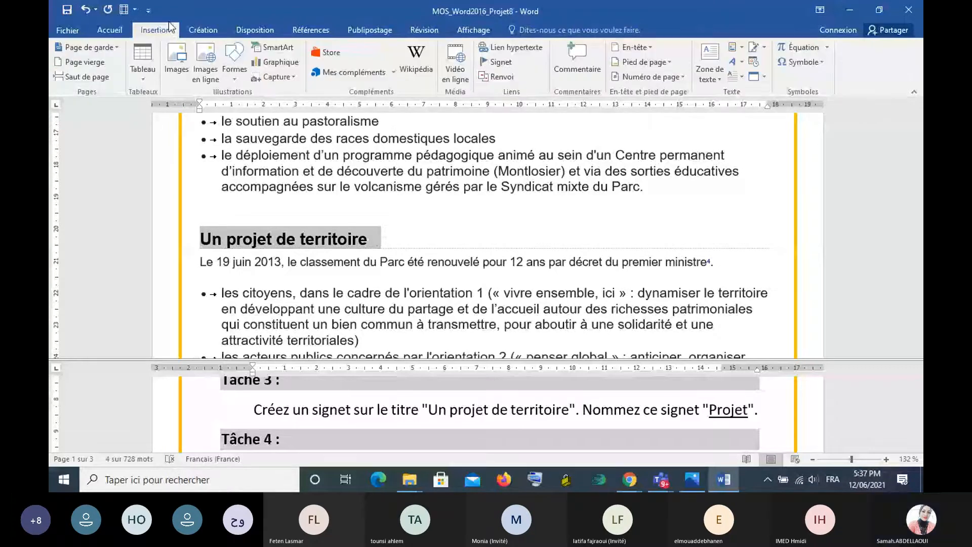
pyautogui.click(486, 63)
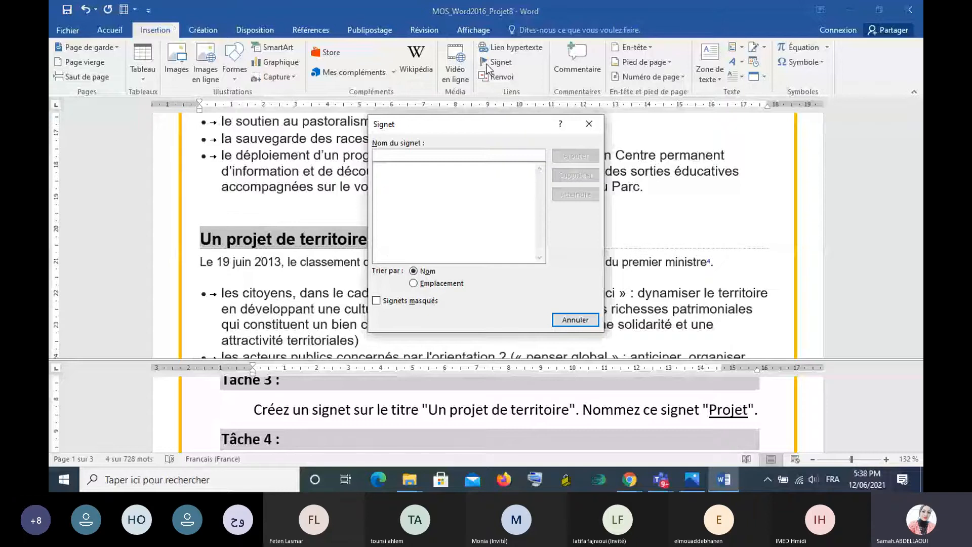
pyautogui.write('Projet')
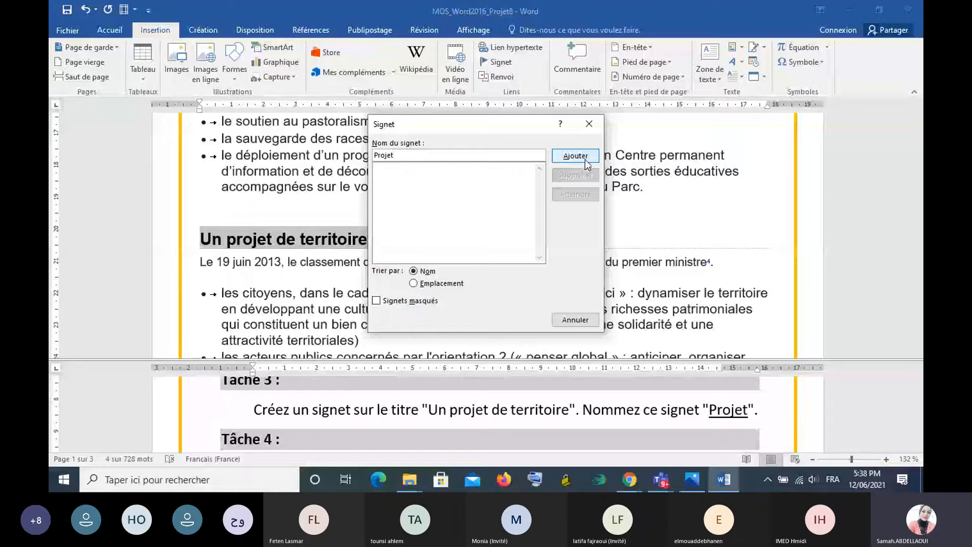
pyautogui.click(584, 159)
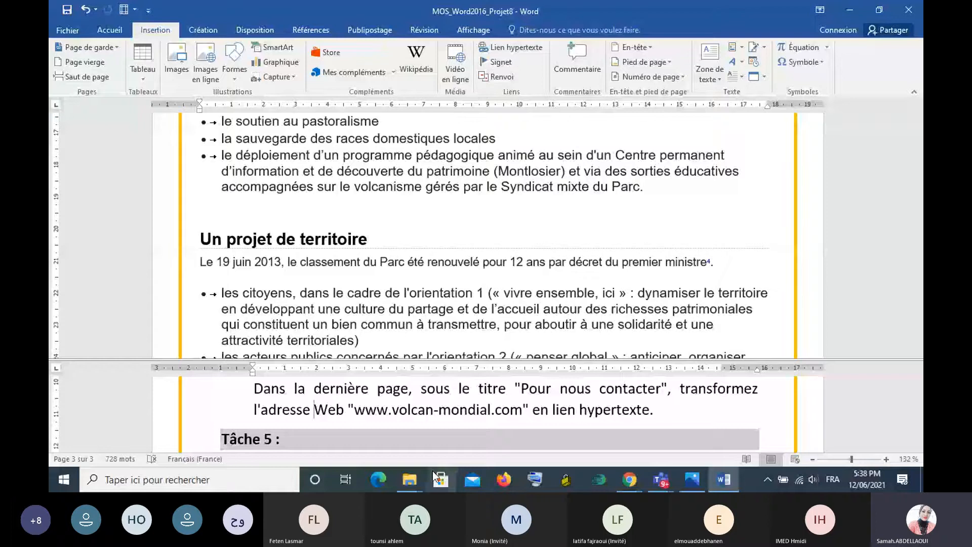
pyautogui.scroll(1, 351, 433)
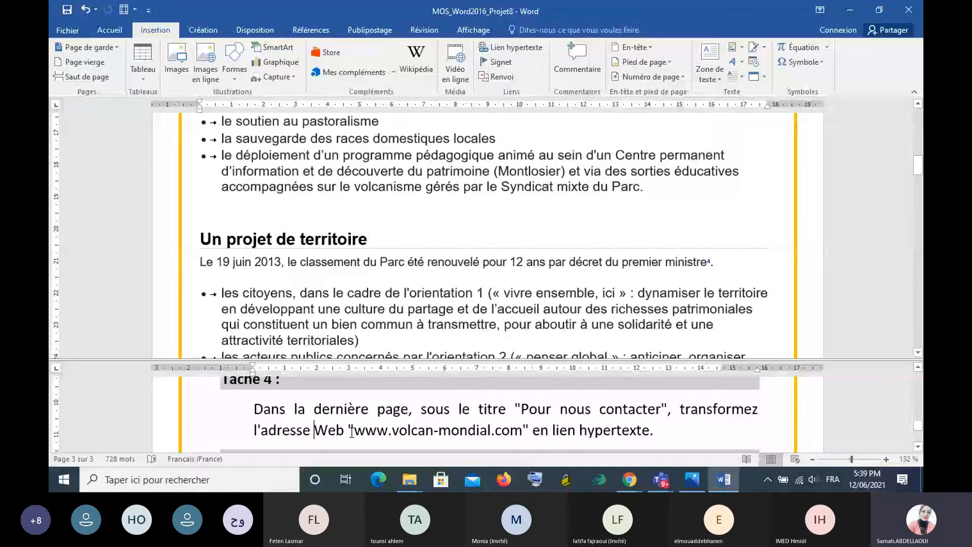
pyautogui.scroll(-2, 405, 217)
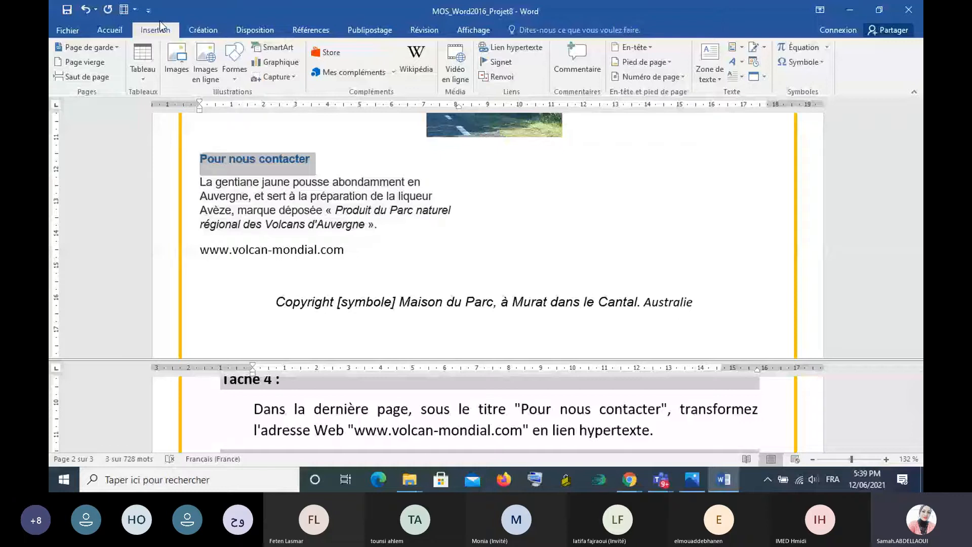
pyautogui.click(497, 50)
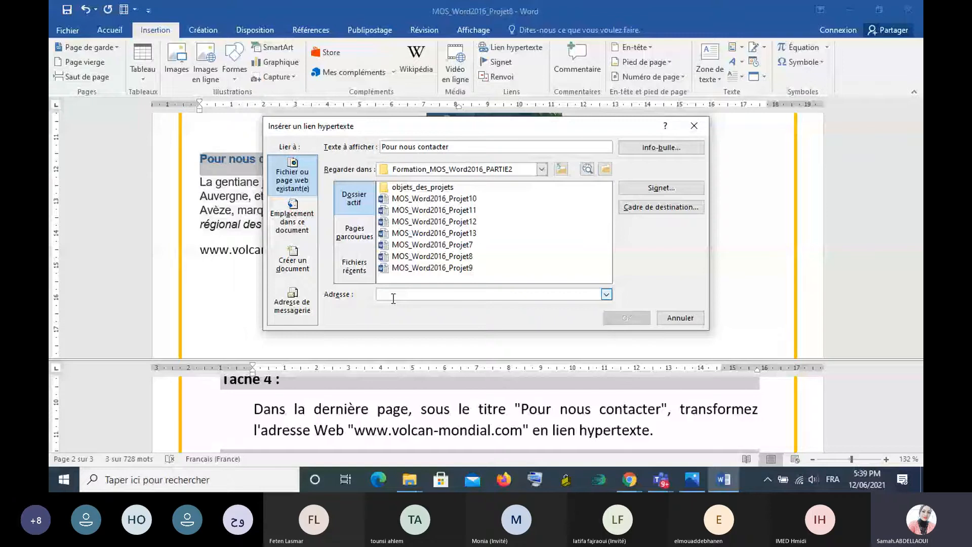
pyautogui.write('http://www.volcan-mondial.com')
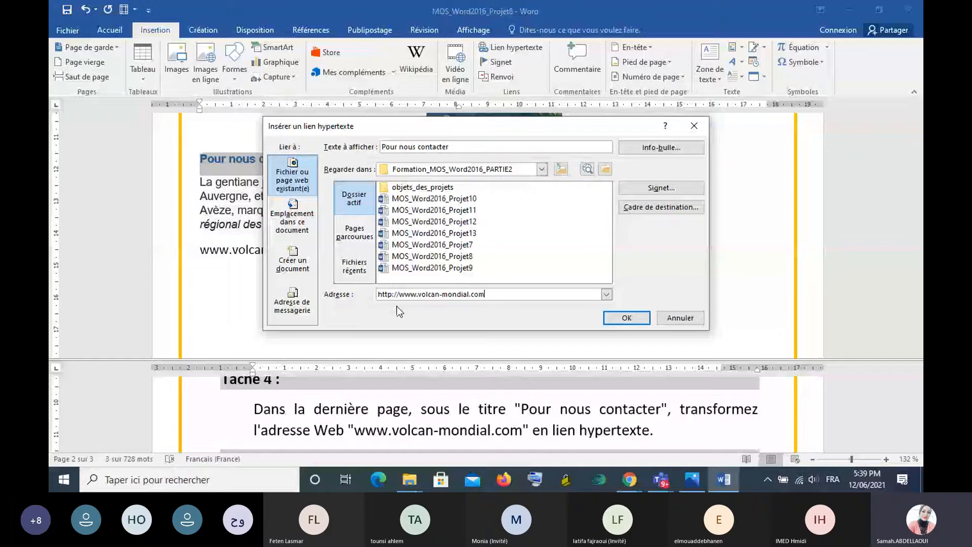
pyautogui.click(627, 318)
# - Bring the Tâche 5 instructions into the lower pane and read them
pyautogui.scroll(-1, 920, 452)
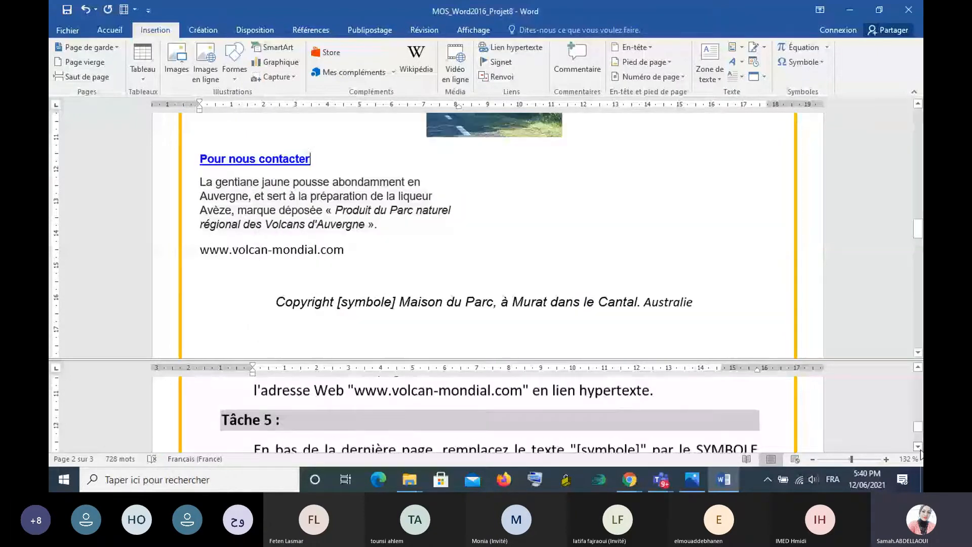
pyautogui.scroll(-1, 859, 398)
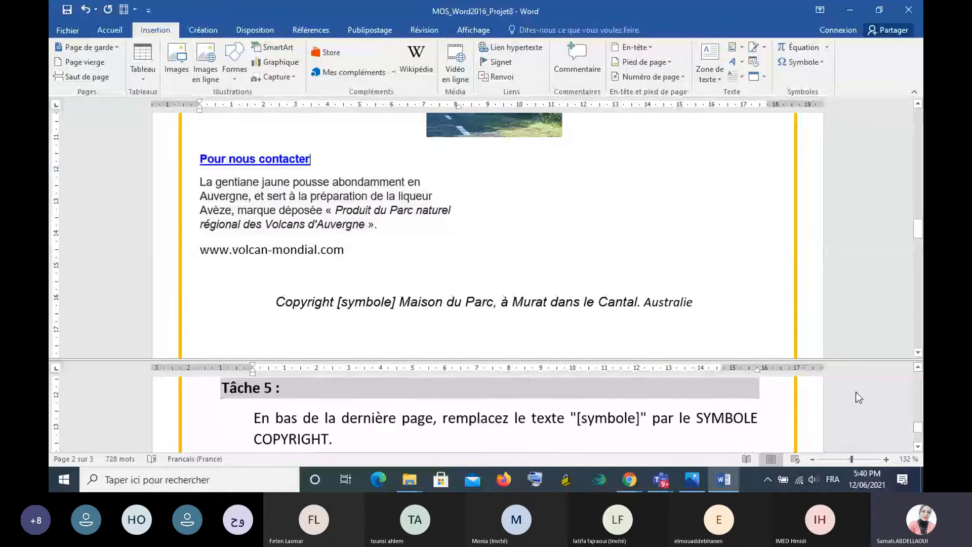
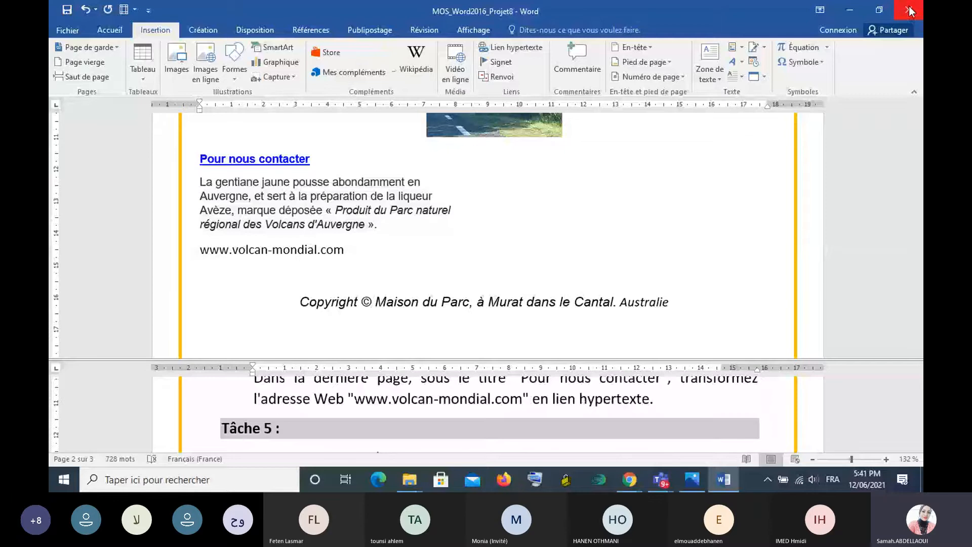
# - Close MOS_Word2016_Projet8 without saving the changes and open MOS_Word2016_Projet9 from the Formation_MOS_Word2016_PARTIE2 folder
pyautogui.click(909, 9)
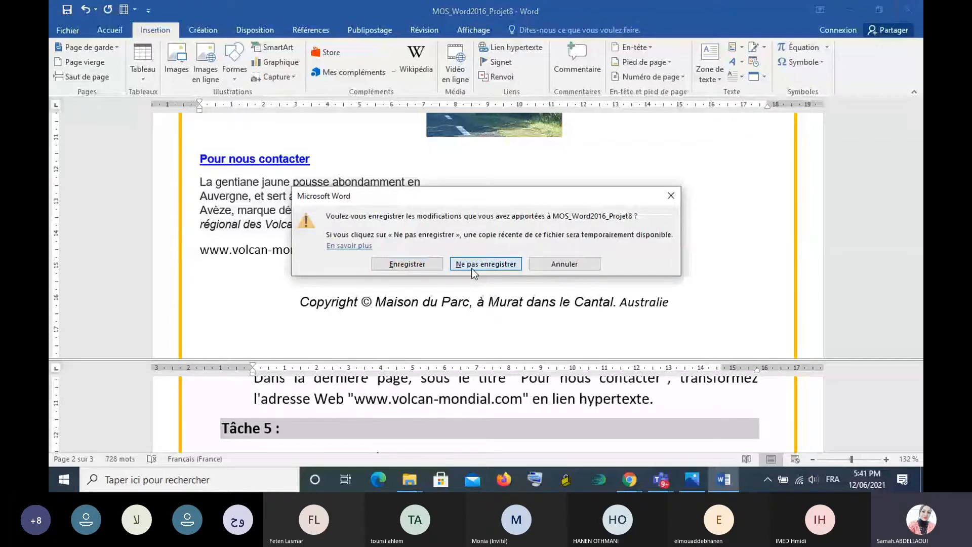
pyautogui.click(471, 264)
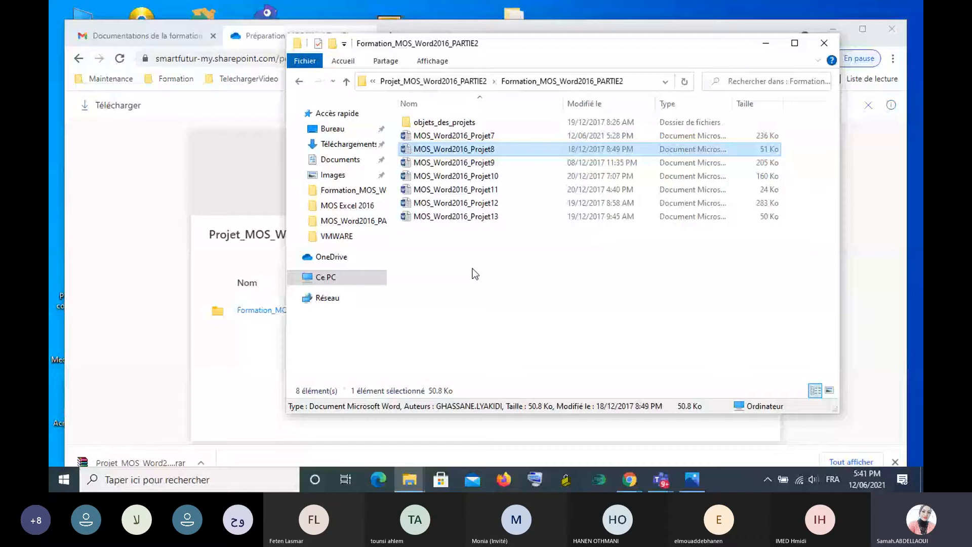
pyautogui.doubleClick(473, 164)
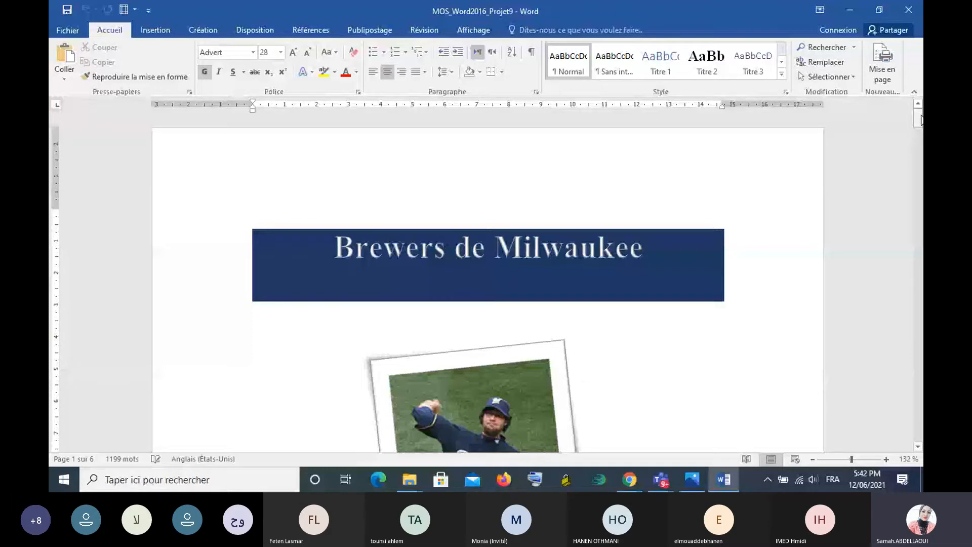
# - Split the document window into two panes, making the upper pane taller than the lower one
pyautogui.click(473, 30)
pyautogui.click(507, 53)
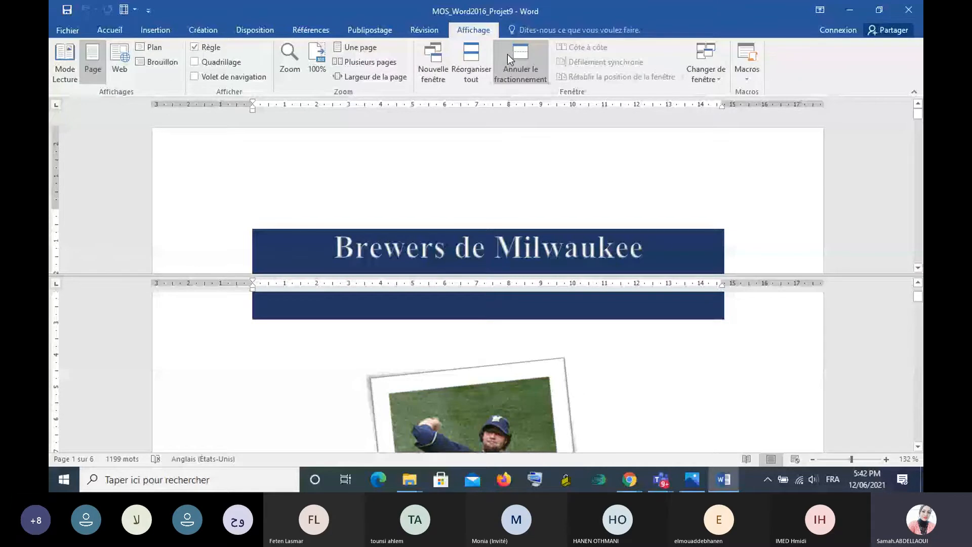
pyautogui.scroll(-1, 759, 313)
pyautogui.moveTo(763, 275); pyautogui.dragTo(763, 348)
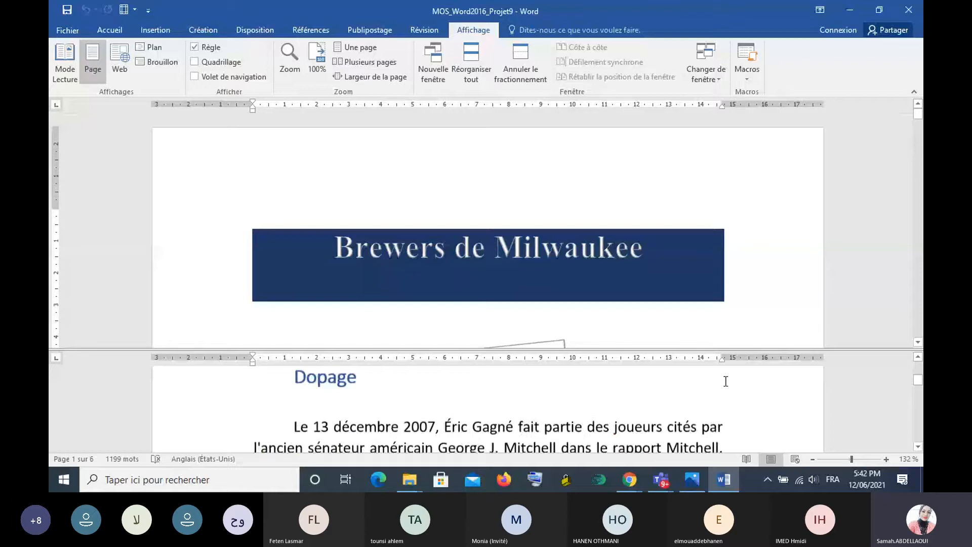
# - Bring the Projet 9 task list on the last page into the lower pane and read the Tâche 1 instruction
pyautogui.scroll(-10, 725, 381)
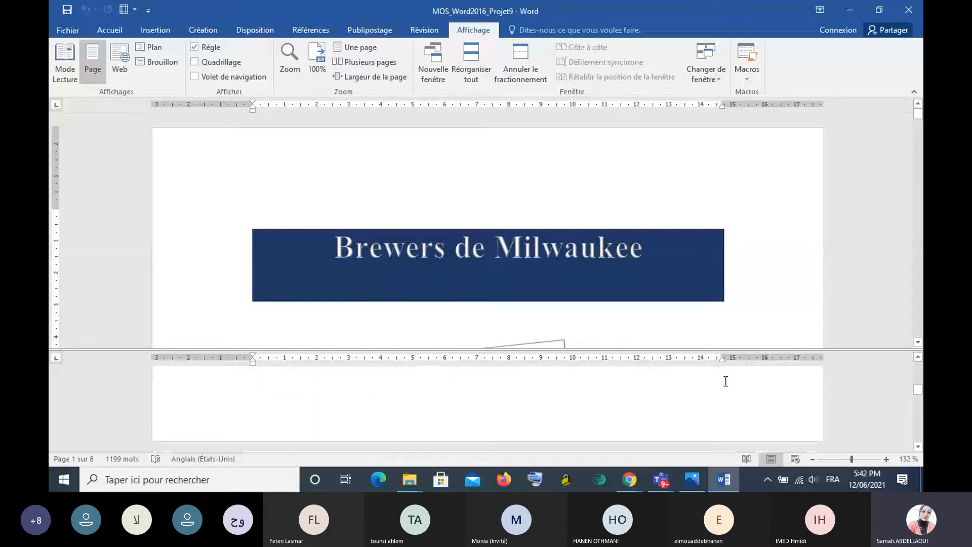
pyautogui.scroll(-15, 725, 380)
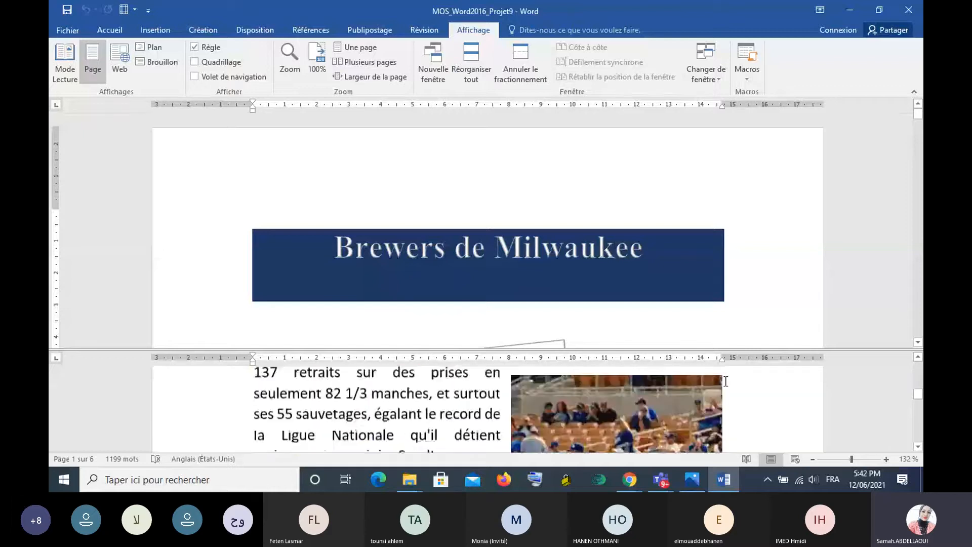
pyautogui.scroll(-1, 725, 380)
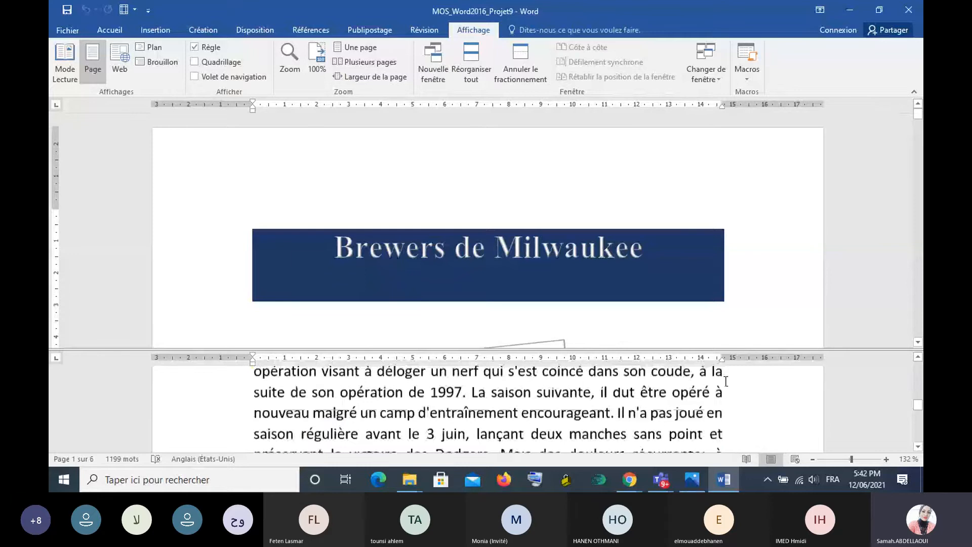
pyautogui.scroll(-3, 725, 380)
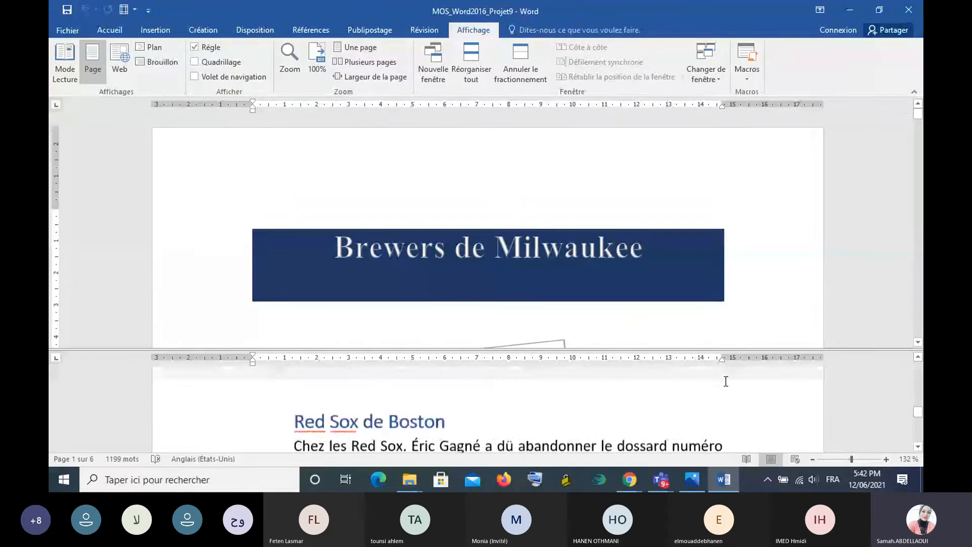
pyautogui.scroll(-5, 725, 380)
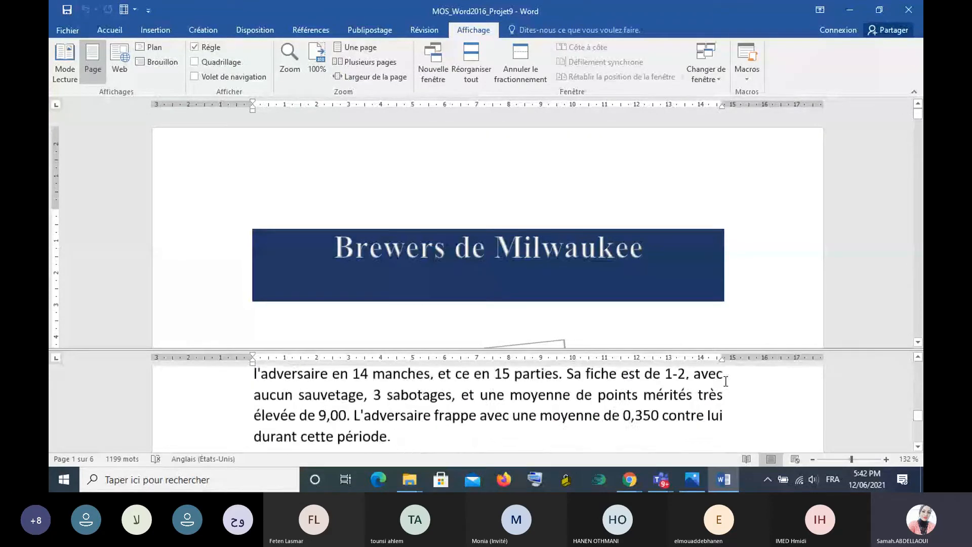
pyautogui.scroll(-10, 725, 381)
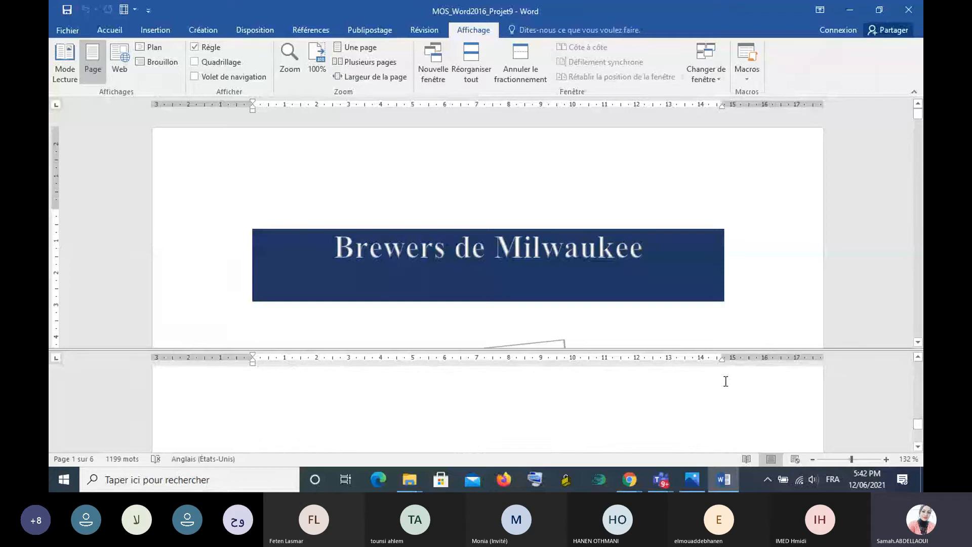
pyautogui.scroll(-4, 725, 381)
pyautogui.scroll(-1, 725, 380)
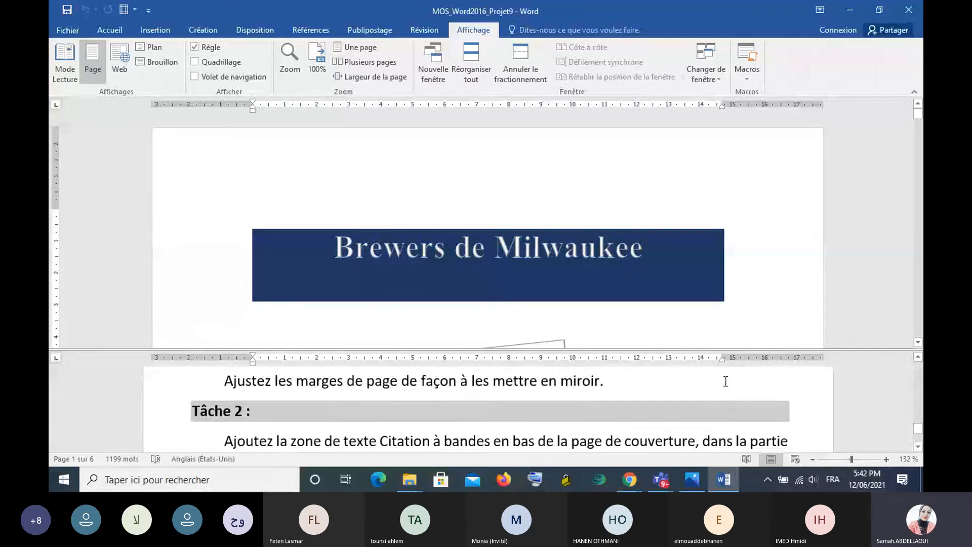
pyautogui.scroll(1, 725, 381)
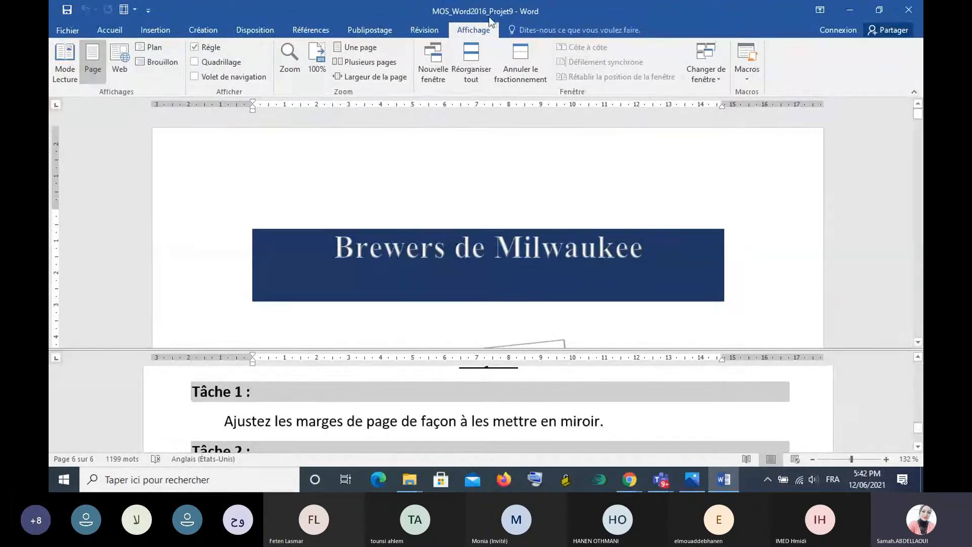
# - Try the En miroir page margins on the document and undo them
pyautogui.click(265, 32)
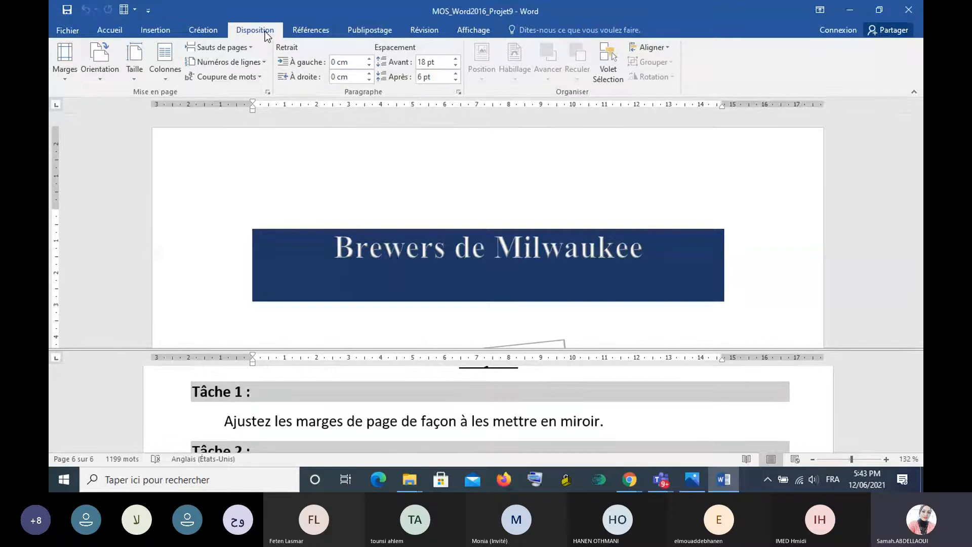
pyautogui.click(66, 73)
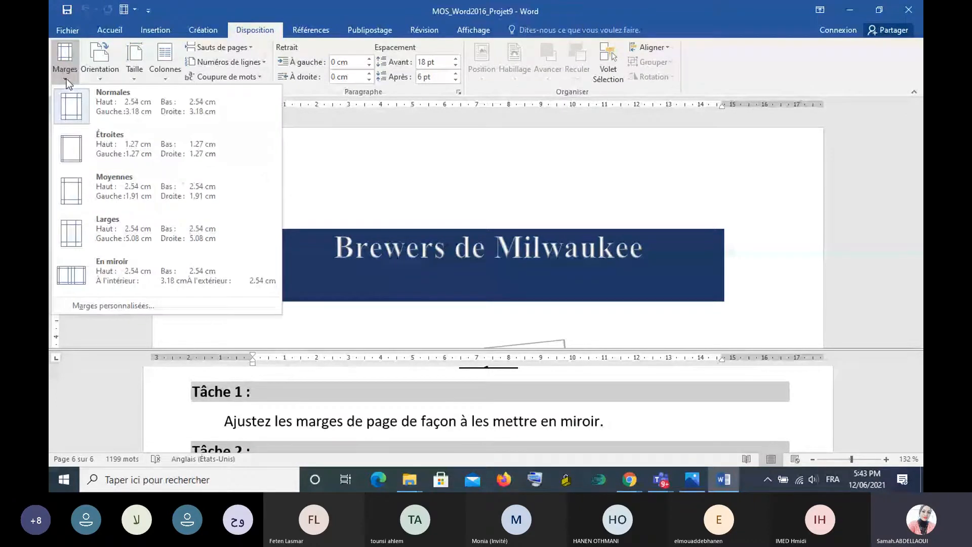
pyautogui.click(107, 271)
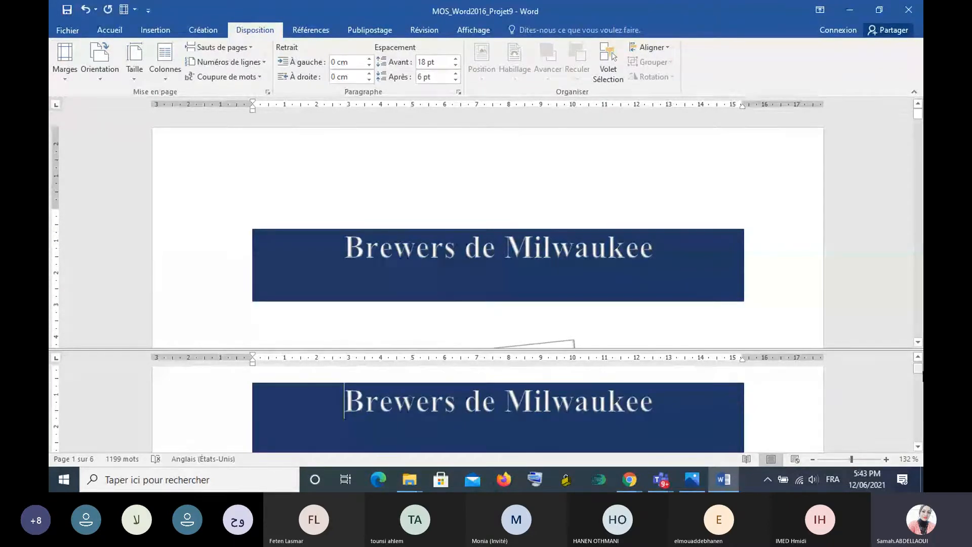
pyautogui.click(85, 10)
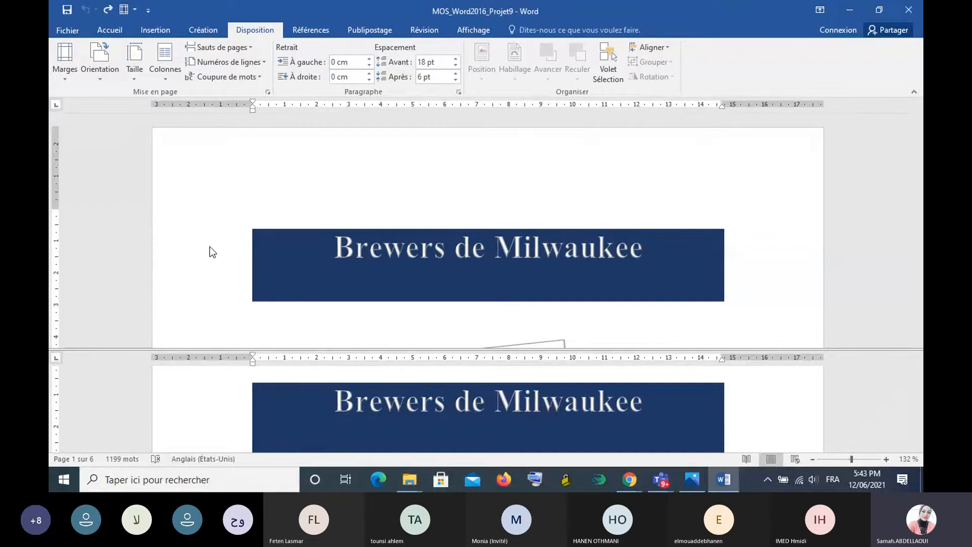
# - Show Tâche 1 in the lower pane again and, from the start of the document, set the page margins to En miroir
pyautogui.scroll(-10, 323, 256)
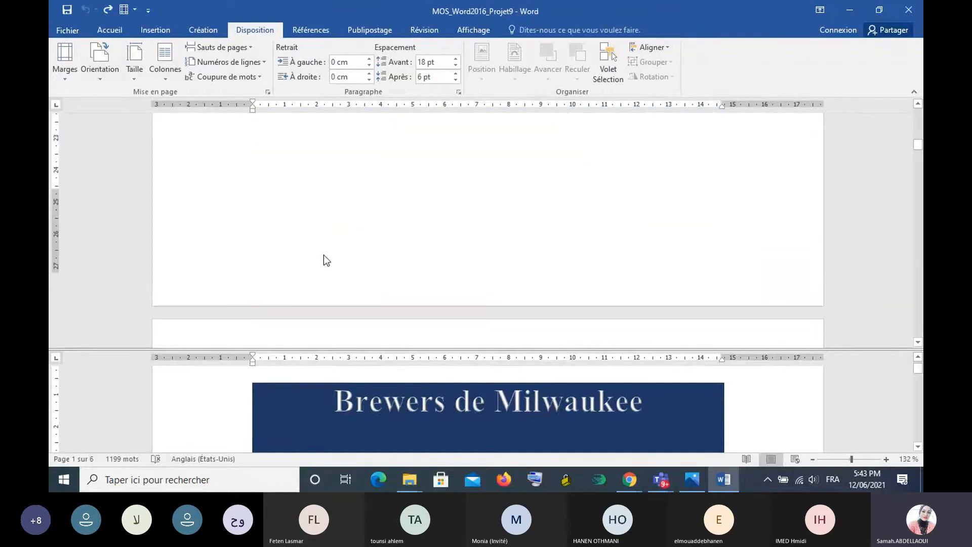
pyautogui.scroll(5, 327, 261)
pyautogui.moveTo(918, 368); pyautogui.dragTo(918, 436)
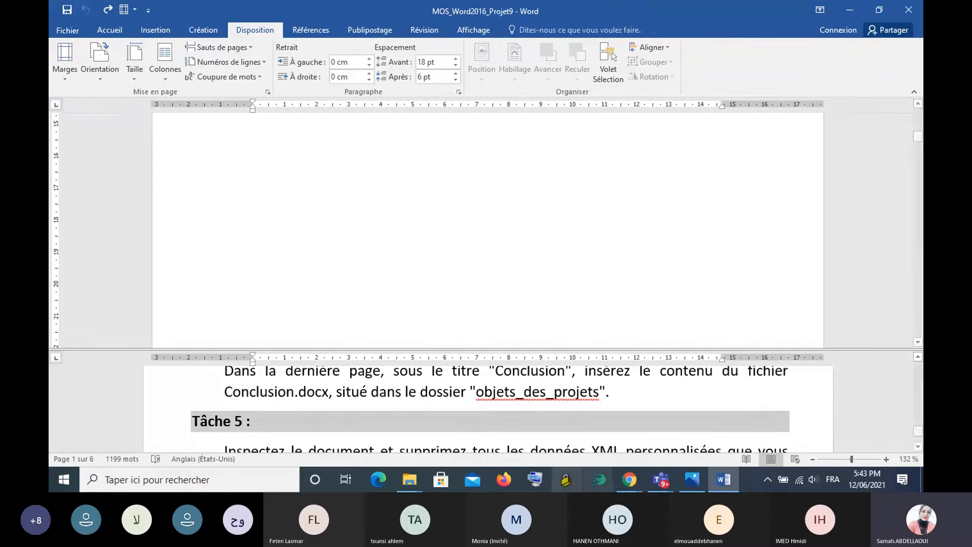
pyautogui.scroll(10, 439, 400)
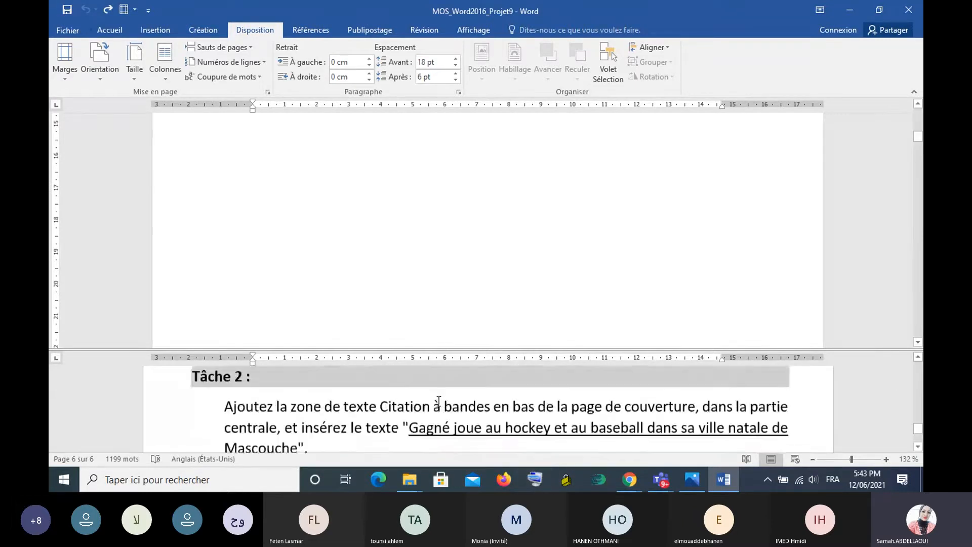
pyautogui.scroll(-1, 439, 401)
pyautogui.scroll(1, 438, 400)
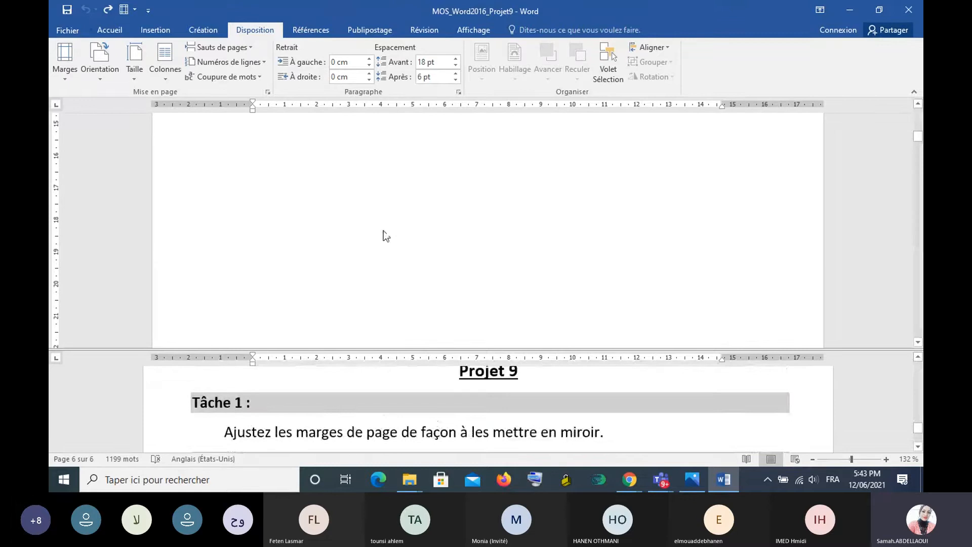
pyautogui.hotkey('ctrl', 'Home')
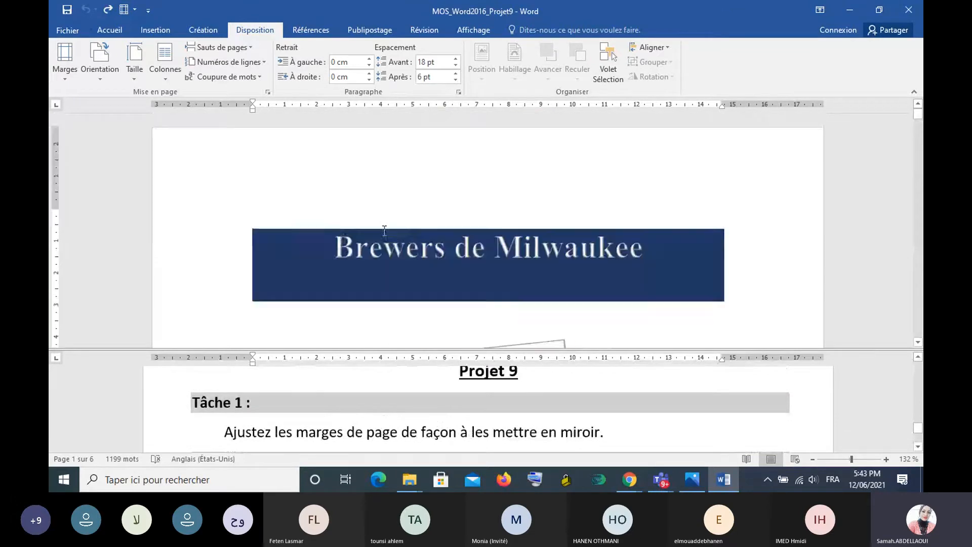
pyautogui.click(66, 65)
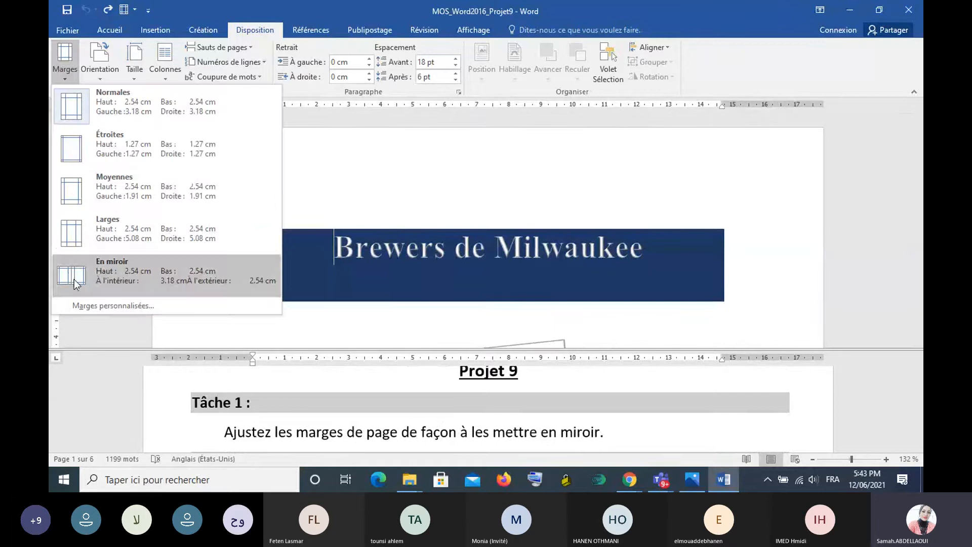
pyautogui.click(75, 283)
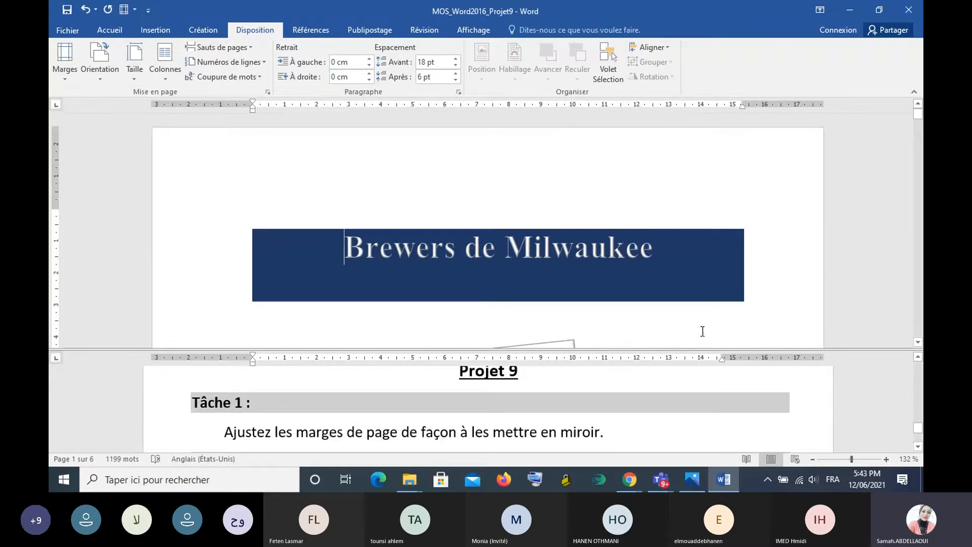
# - Copy the text "Gagné joue au hockey et au baseball dans sa ville natale de Mascouche" from the Tâche 2 instructions
pyautogui.scroll(-1, 703, 331)
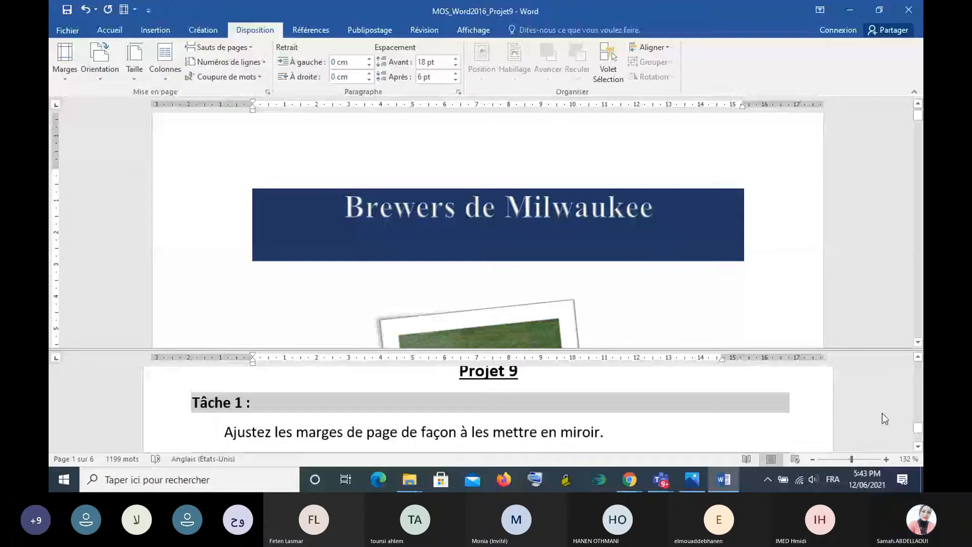
pyautogui.click(918, 447)
pyautogui.click(917, 446)
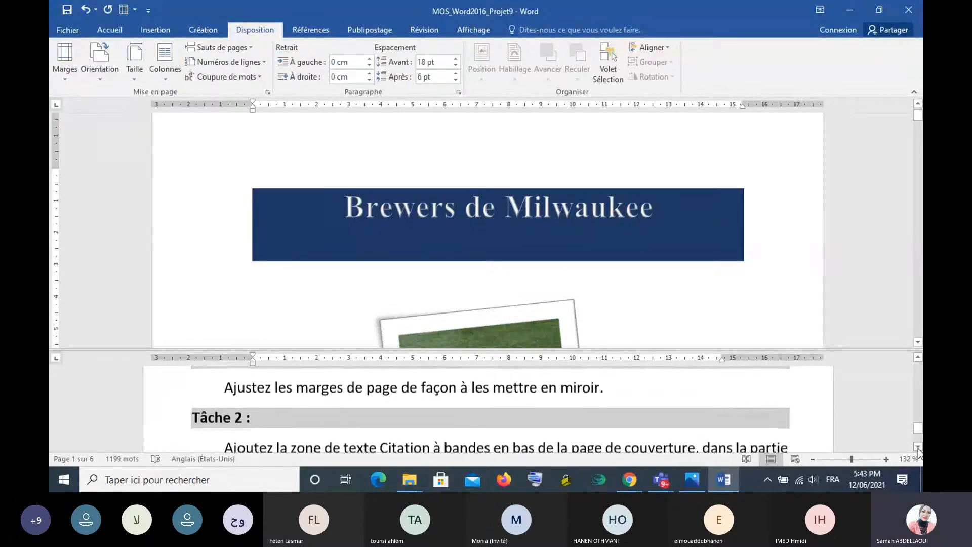
pyautogui.click(917, 447)
pyautogui.click(917, 446)
pyautogui.click(917, 447)
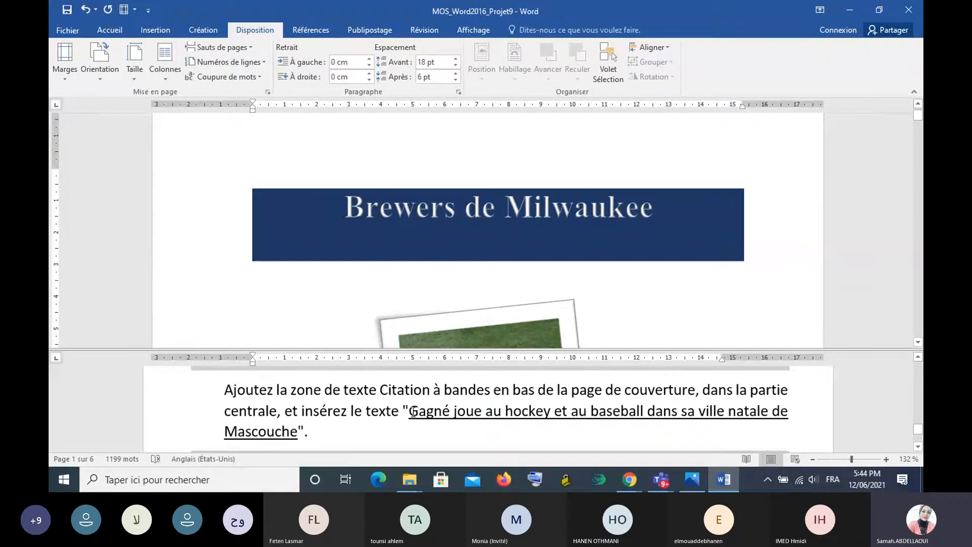
pyautogui.moveTo(409, 411); pyautogui.dragTo(297, 434)
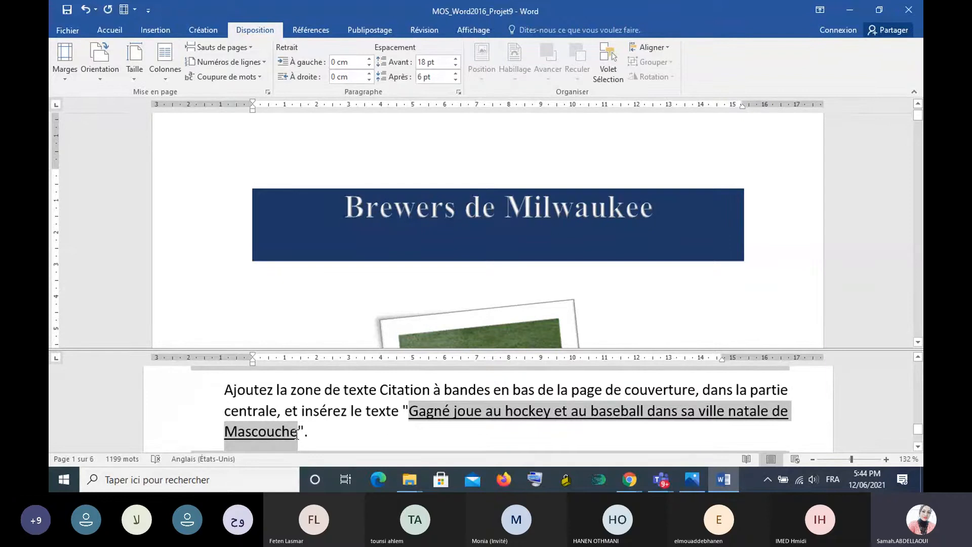
pyautogui.rightClick(256, 433)
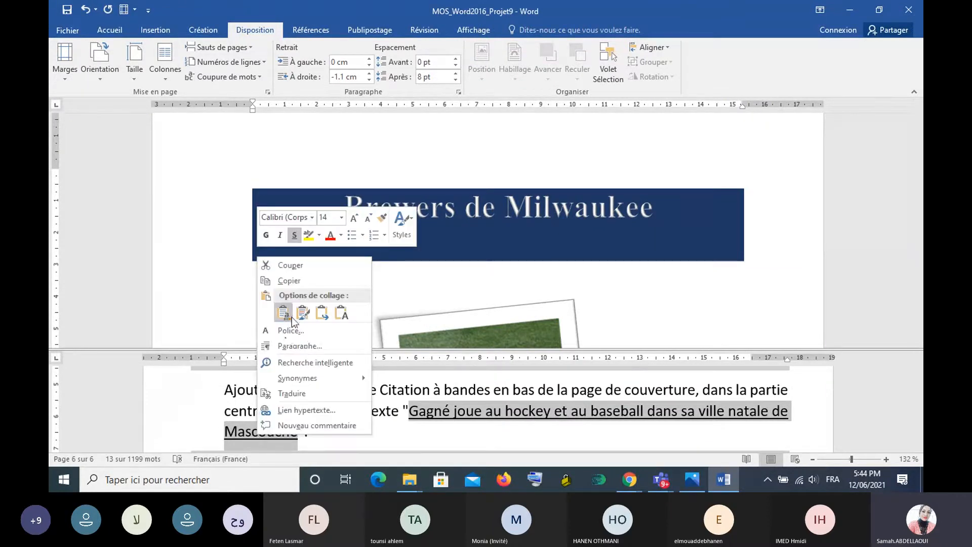
pyautogui.click(293, 280)
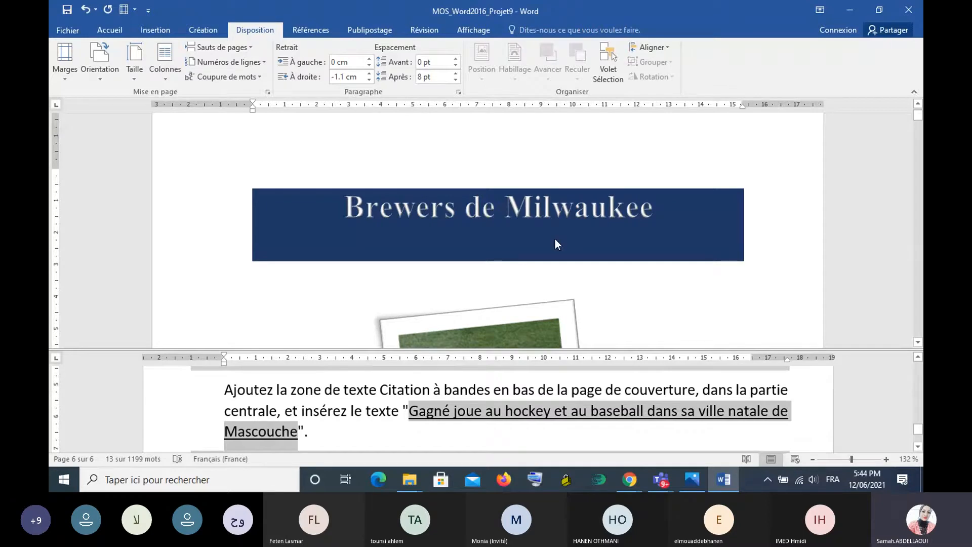
# - Try to place the insertion point in the empty area beside the player photo on the cover page
pyautogui.scroll(-1, 548, 242)
pyautogui.scroll(-4, 548, 242)
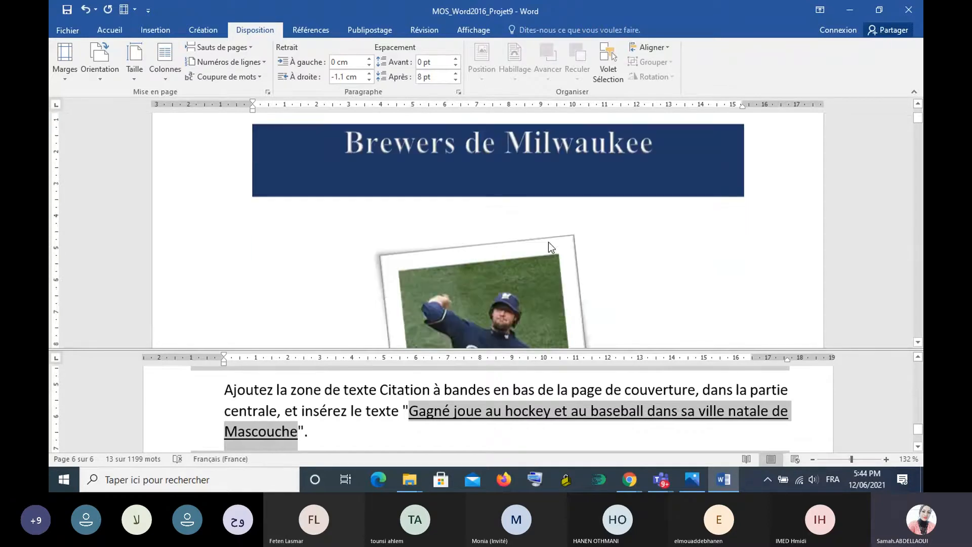
pyautogui.scroll(-3, 549, 244)
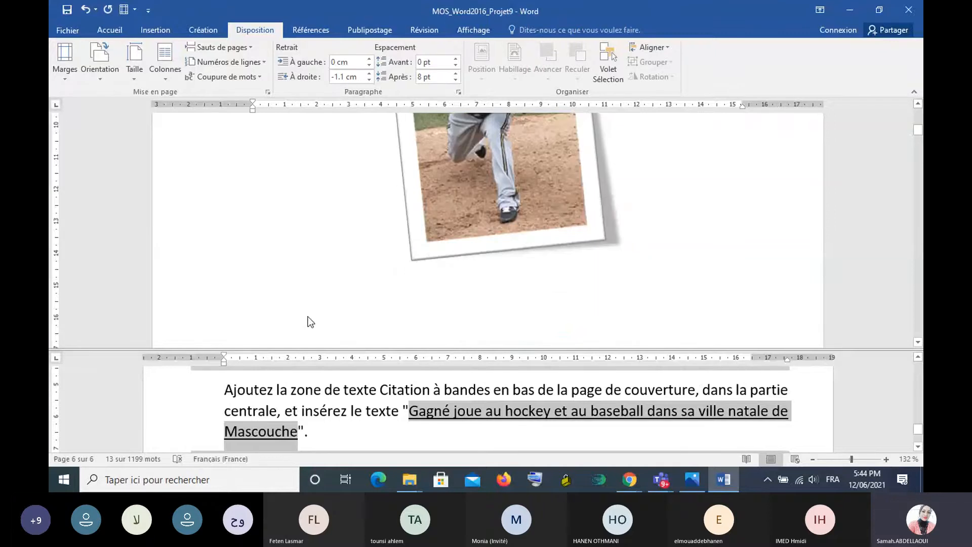
pyautogui.click(396, 271)
pyautogui.click(397, 272)
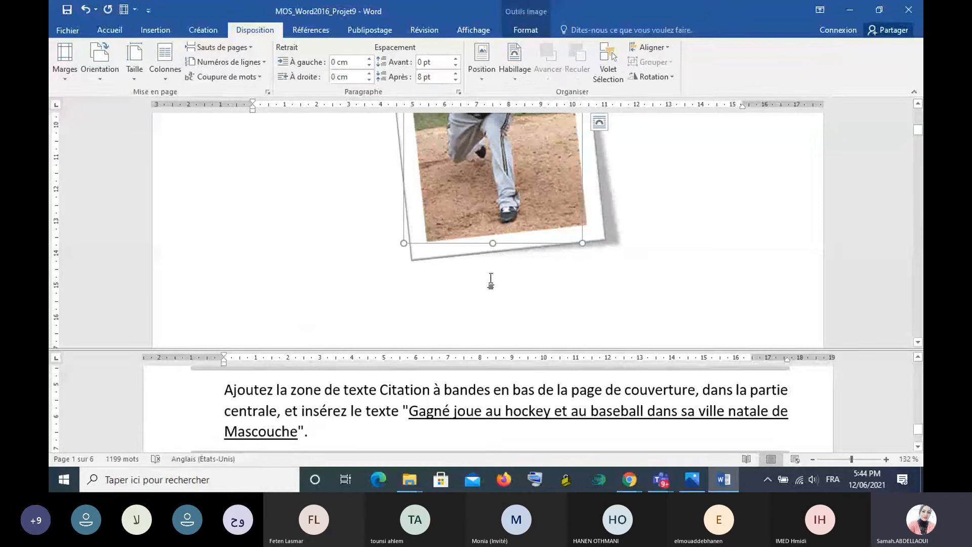
pyautogui.scroll(3, 491, 281)
pyautogui.doubleClick(360, 266)
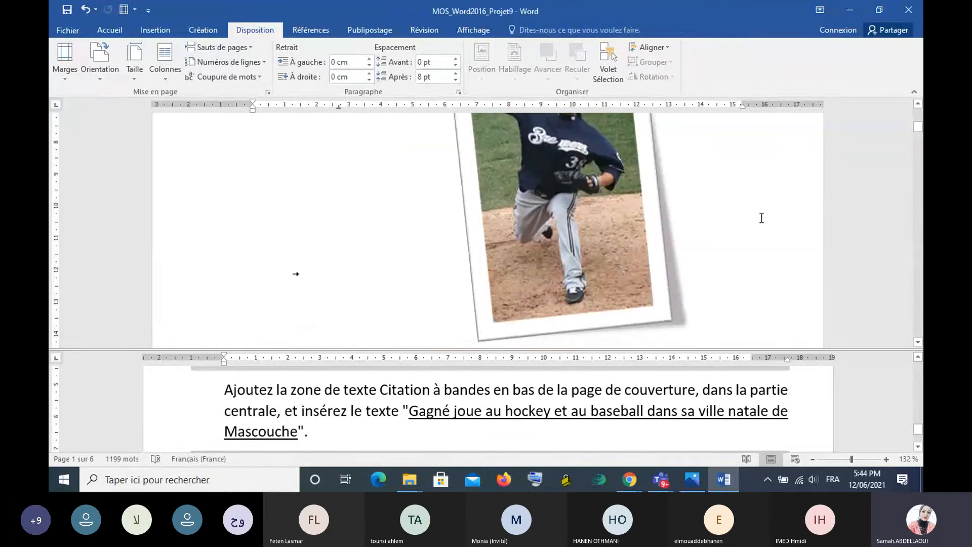
# - Place the insertion point just beside the player photo on the cover page and insert the built-in Citation à bandes text box
pyautogui.scroll(2, 761, 218)
pyautogui.scroll(-4, 761, 217)
pyautogui.scroll(2, 760, 218)
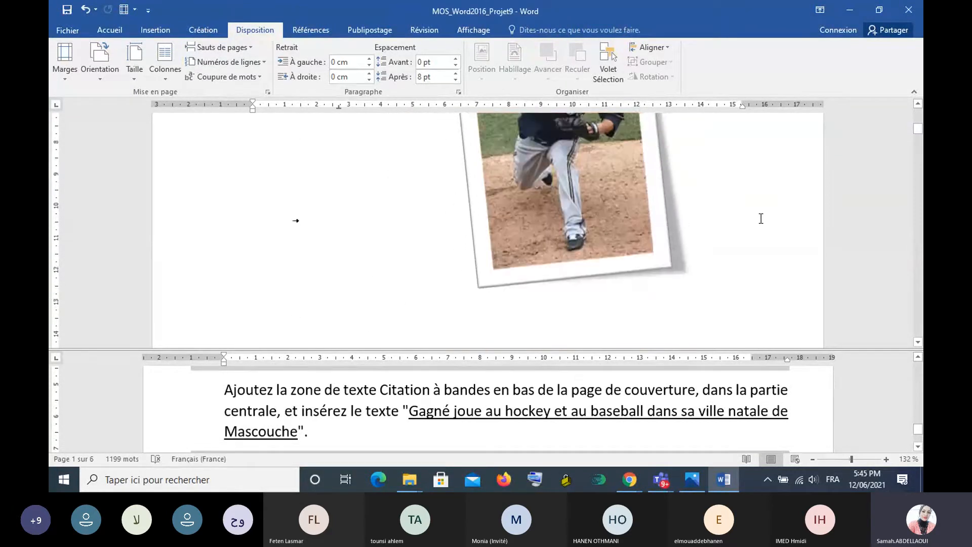
pyautogui.scroll(2, 761, 218)
pyautogui.scroll(-4, 500, 193)
pyautogui.scroll(6, 436, 263)
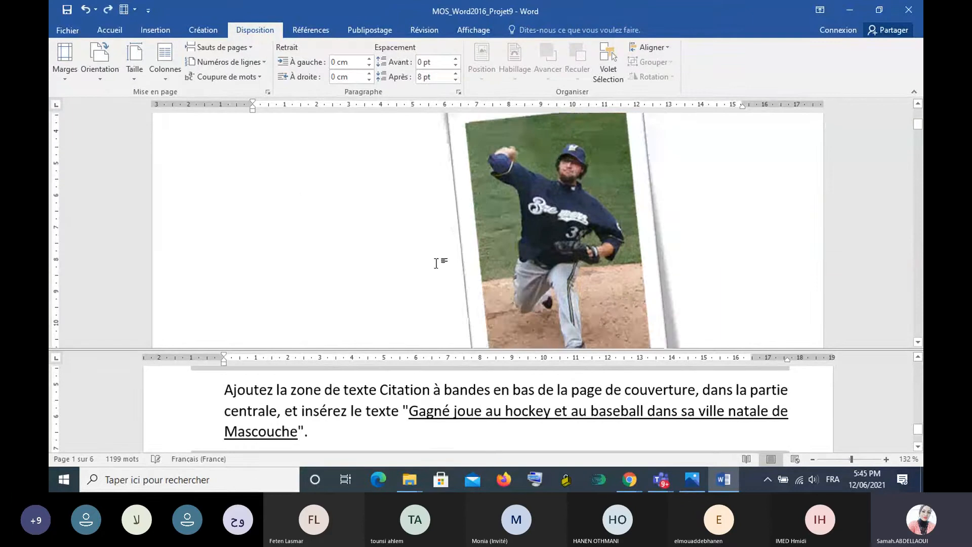
pyautogui.scroll(2, 449, 243)
pyautogui.scroll(-8, 449, 238)
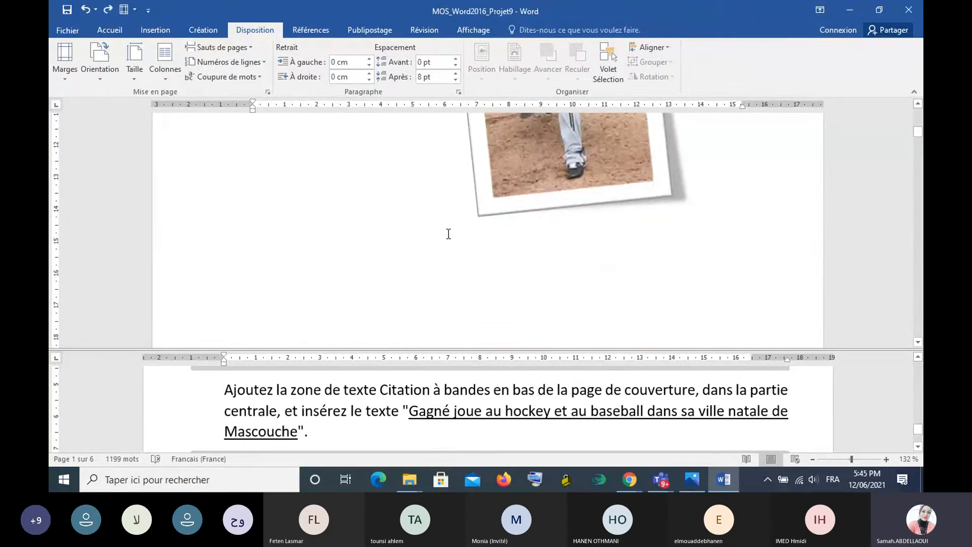
pyautogui.scroll(8, 435, 207)
pyautogui.doubleClick(436, 207)
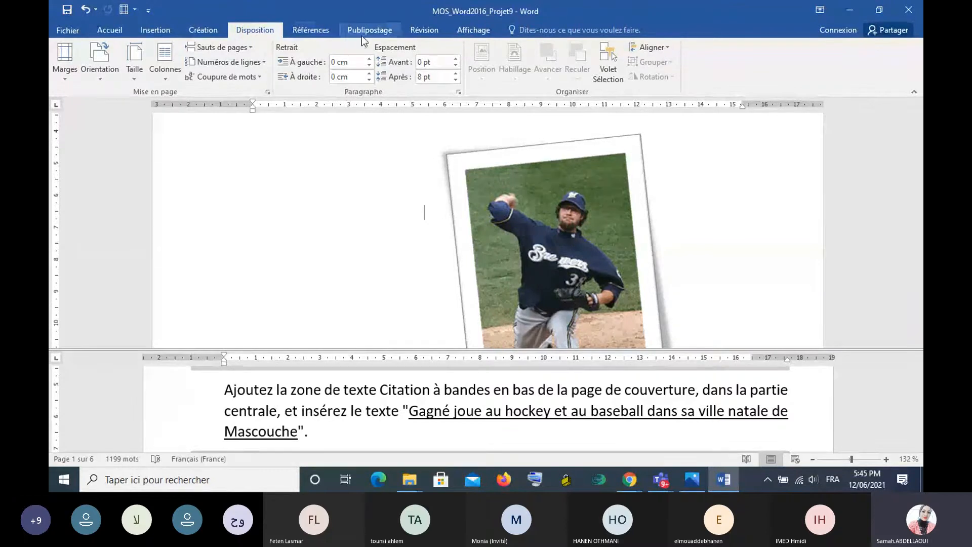
pyautogui.click(153, 31)
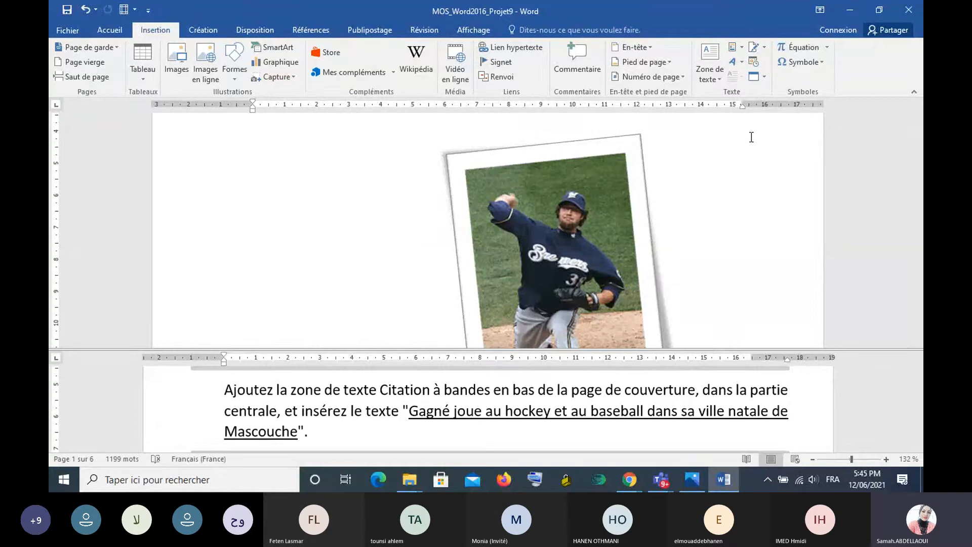
pyautogui.click(709, 63)
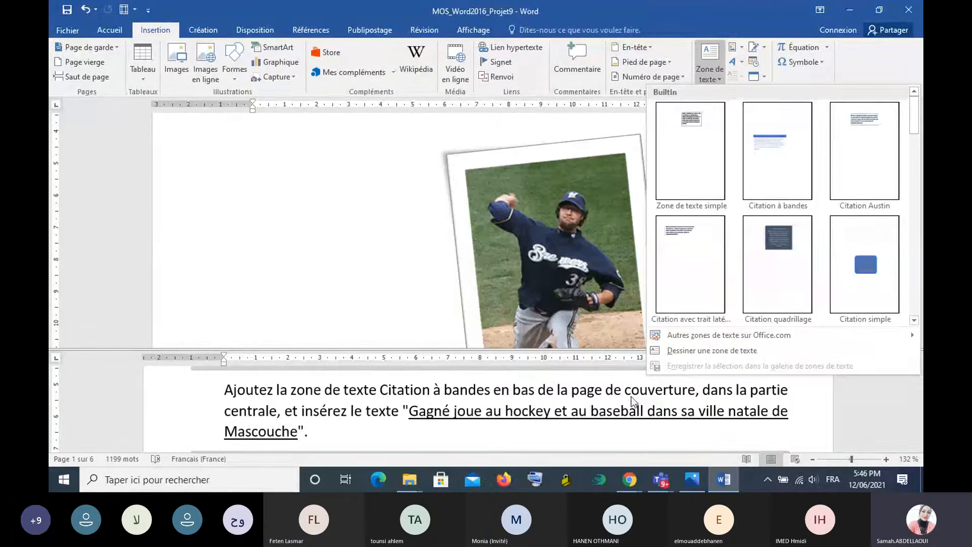
pyautogui.click(771, 161)
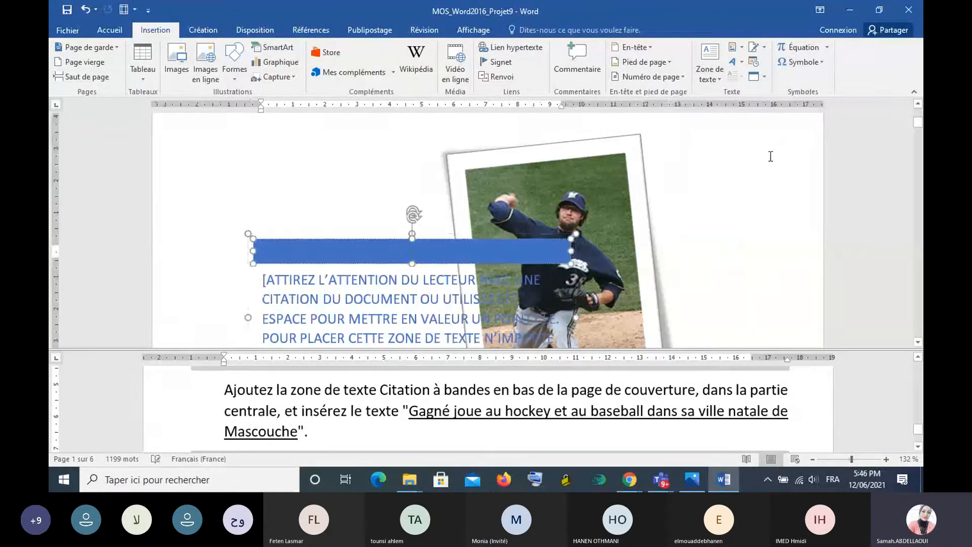
# - Examine where the new text box sits relative to the player photo and the lower part of the cover page
pyautogui.scroll(-3, 672, 226)
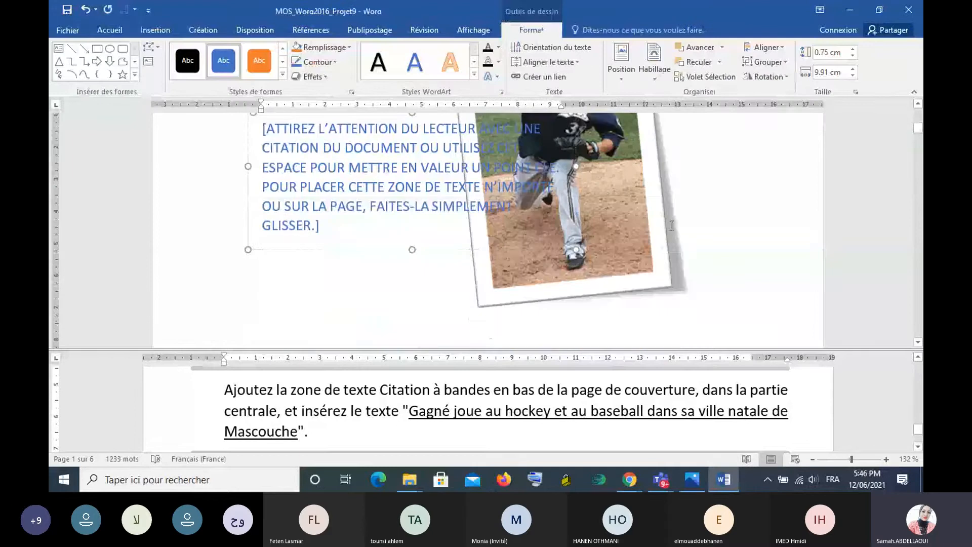
pyautogui.scroll(1, 671, 225)
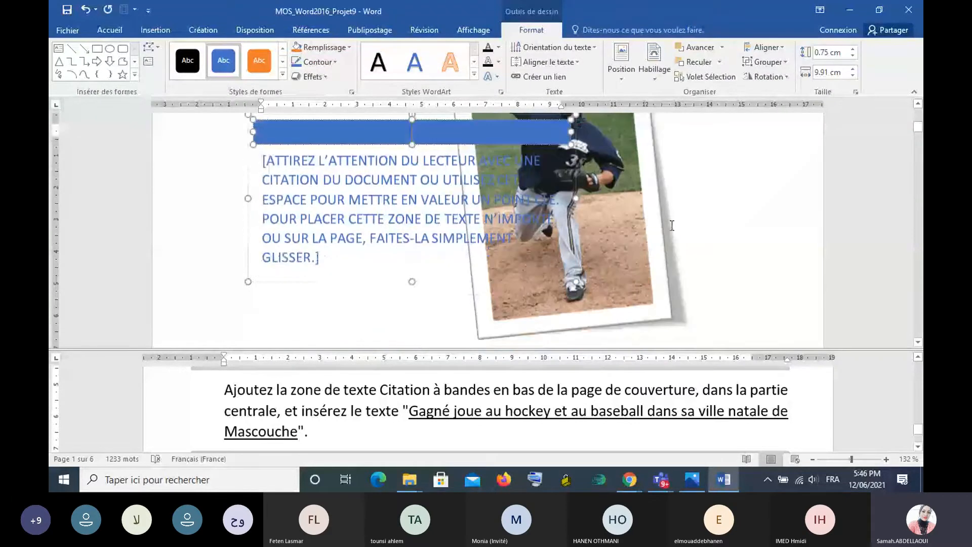
pyautogui.scroll(-3, 671, 225)
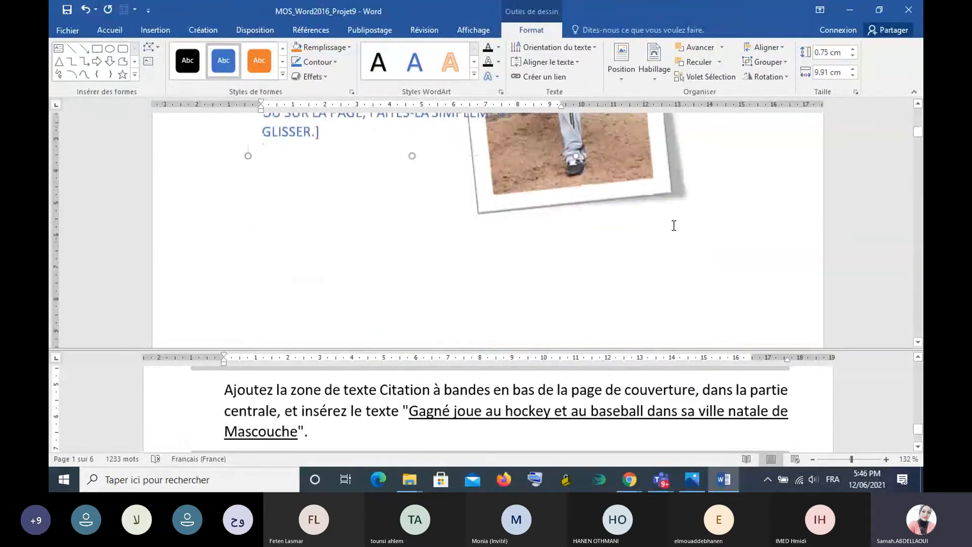
pyautogui.scroll(2, 671, 226)
pyautogui.scroll(2, 673, 225)
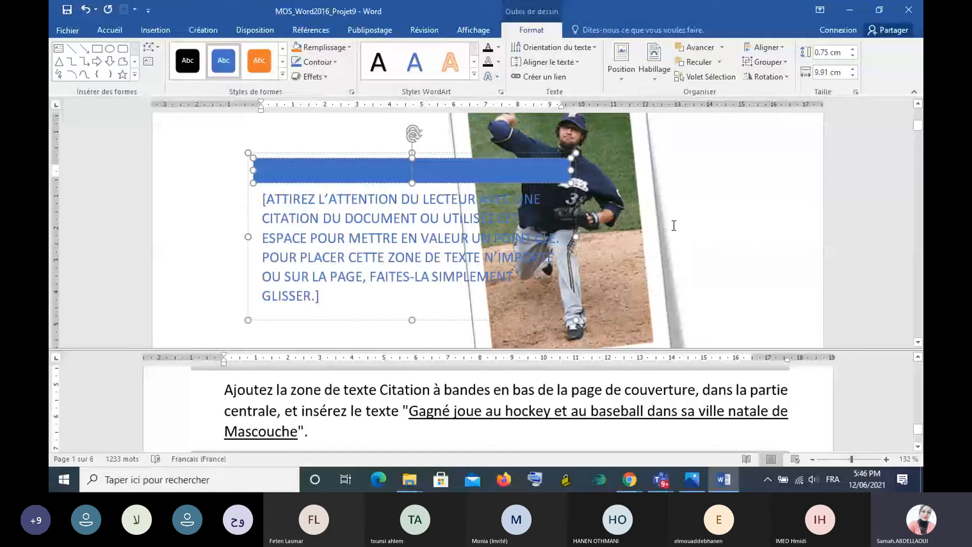
pyautogui.scroll(-1, 674, 226)
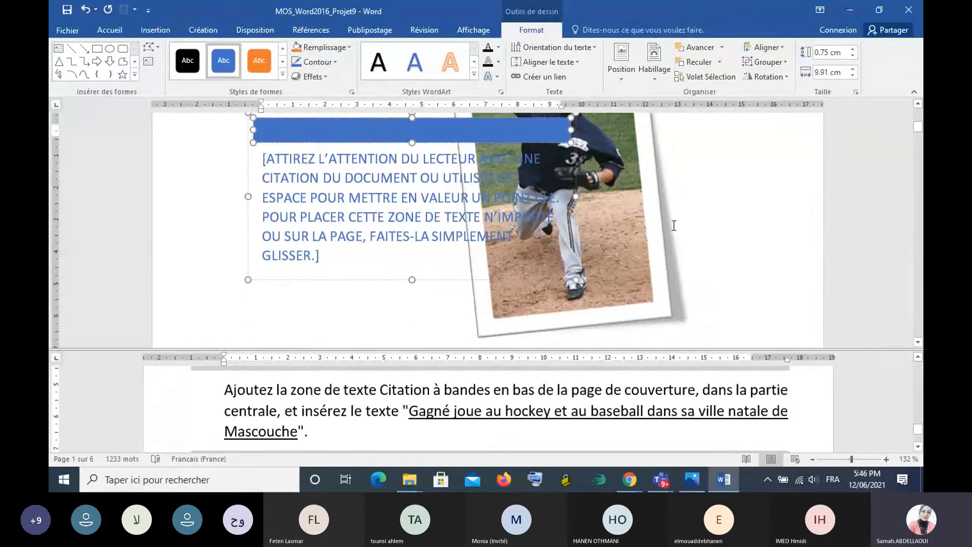
pyautogui.scroll(1, 673, 226)
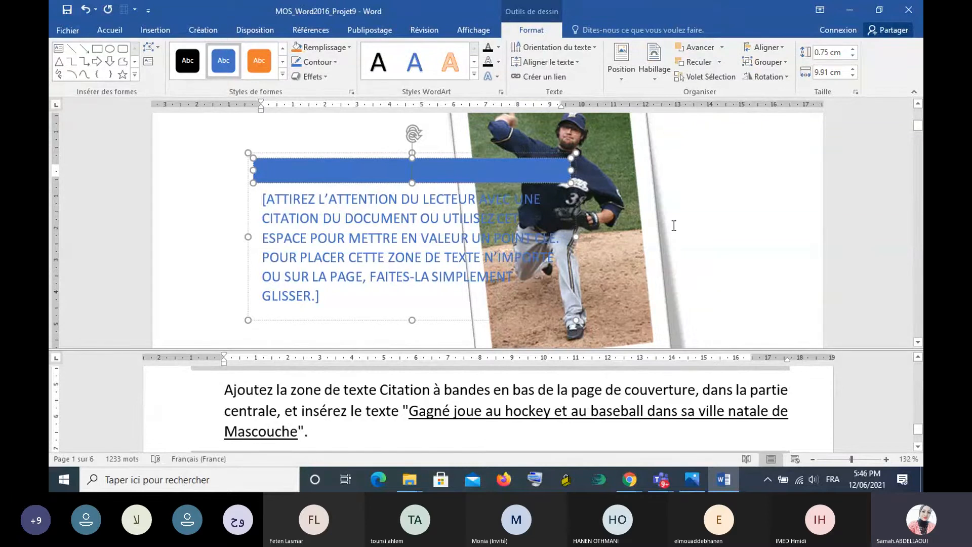
pyautogui.scroll(-1, 674, 226)
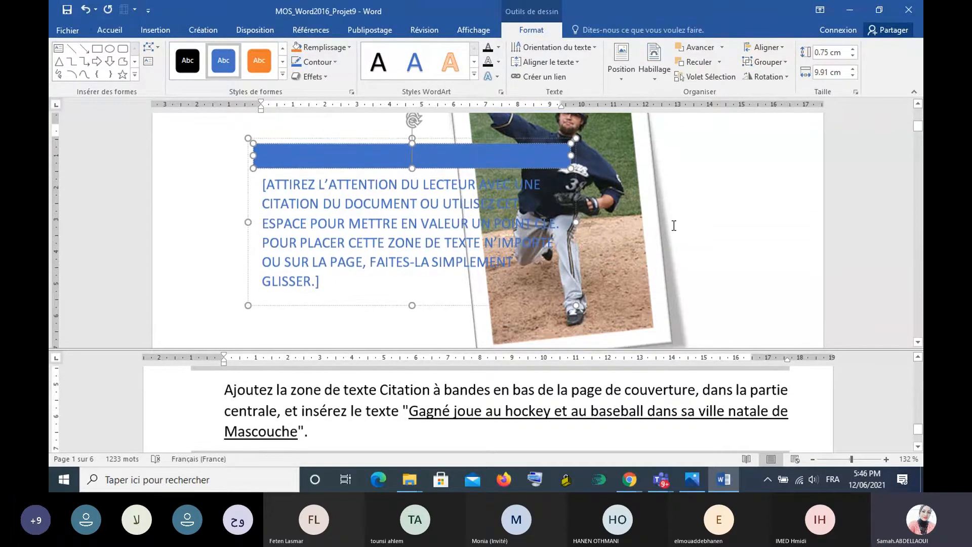
pyautogui.scroll(-1, 674, 226)
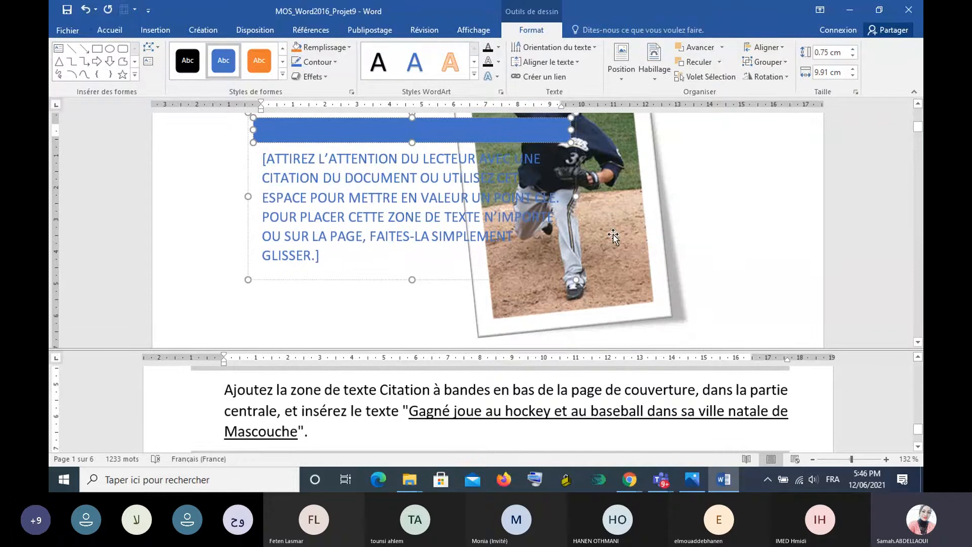
# - Try pasting the copied sentence with its source formatting over the text box's placeholder text, and undo the paste
pyautogui.click(266, 167)
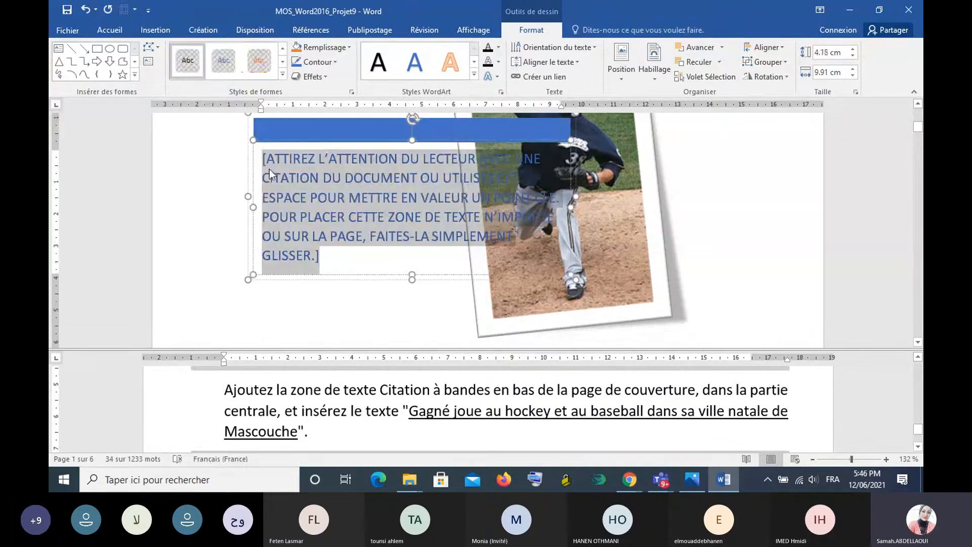
pyautogui.rightClick(347, 191)
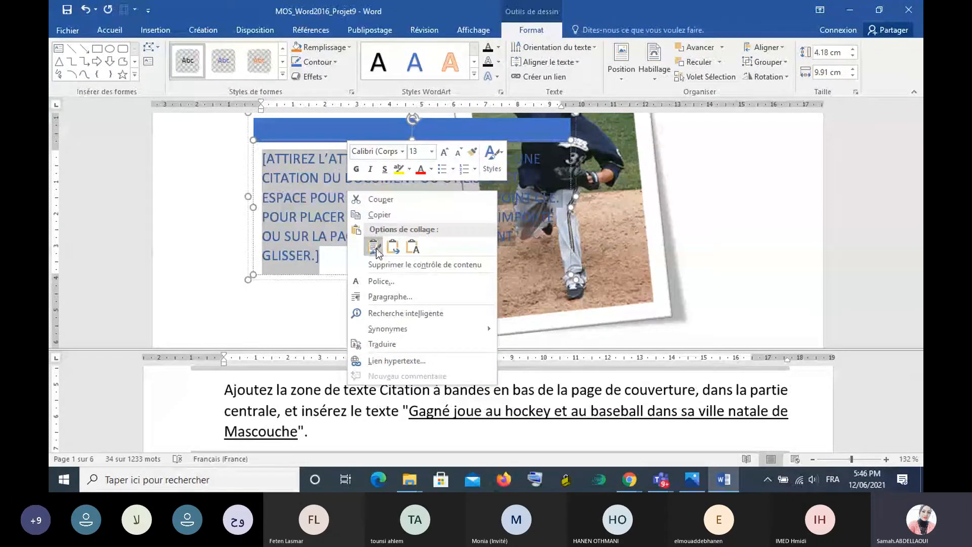
pyautogui.click(394, 247)
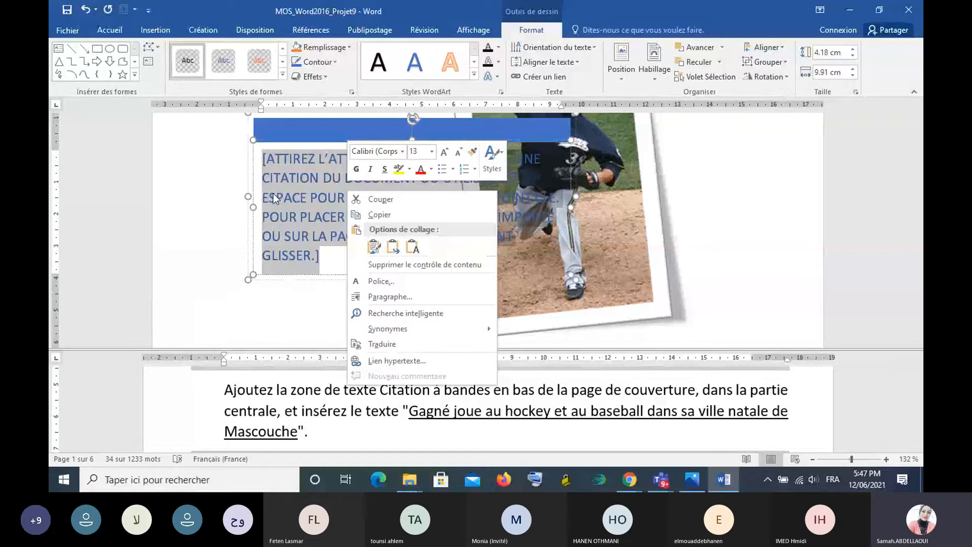
pyautogui.press('Escape')
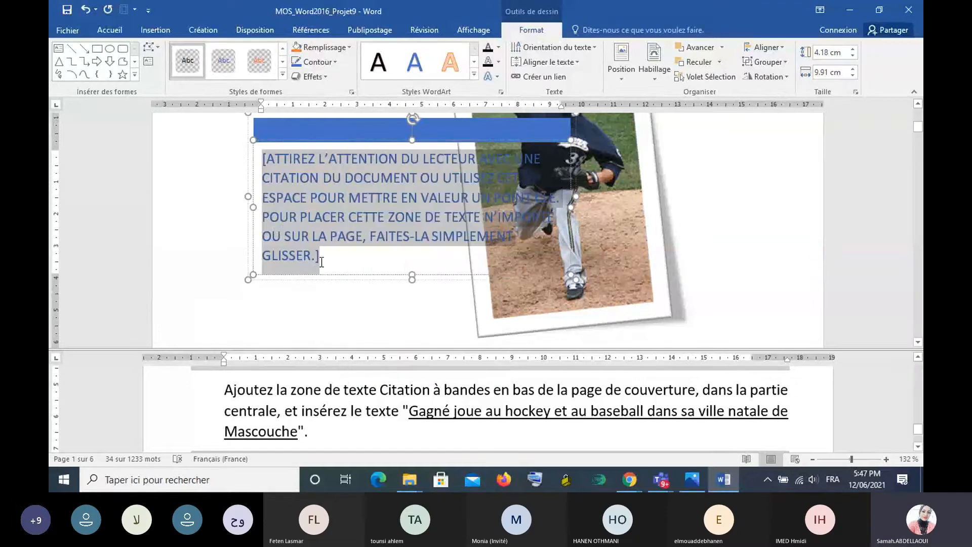
pyautogui.write('Gagné joue au hockey et au baseball dans sa ville natale de Mascouche')
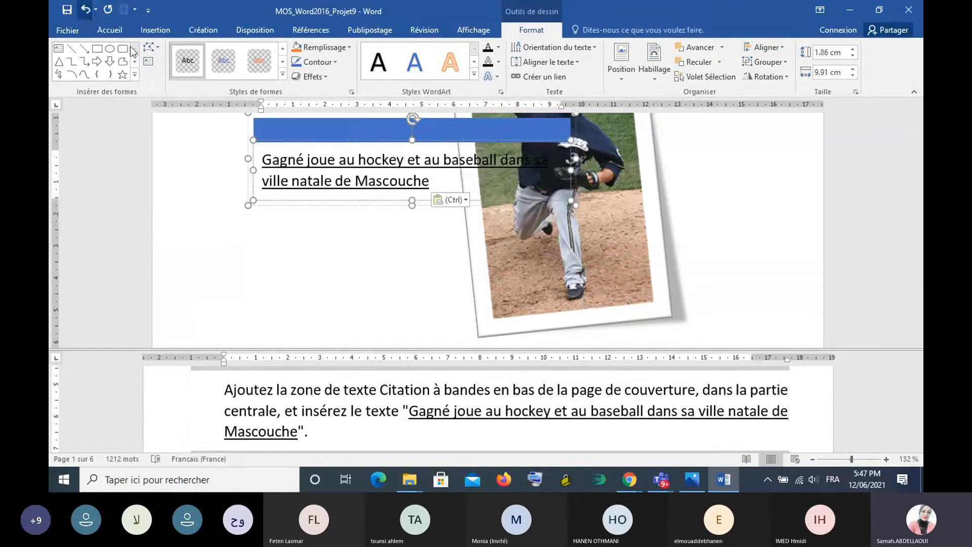
pyautogui.hotkey('ctrl', 'z')
# - Replace the text box's placeholder with the copied sentence about Gagné, pasted as text only
pyautogui.rightClick(375, 188)
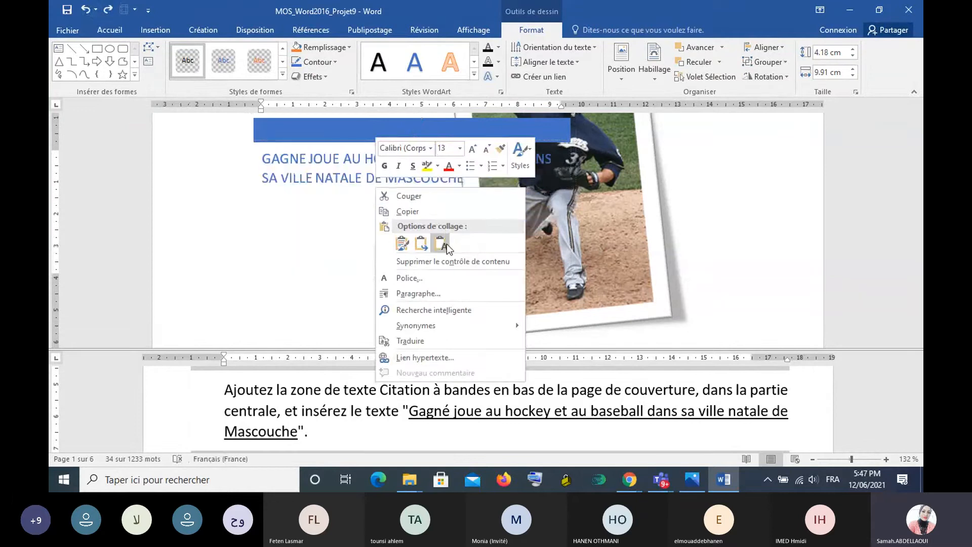
pyautogui.click(446, 244)
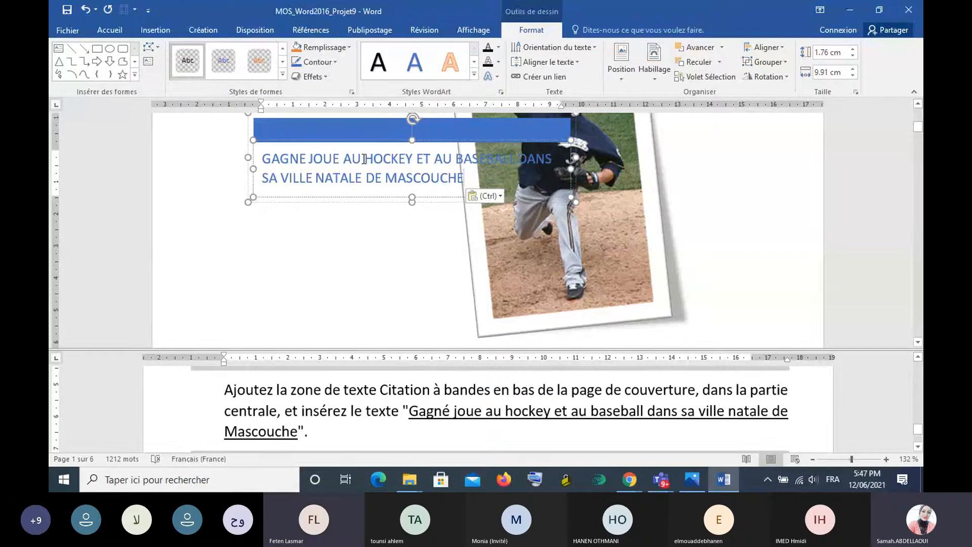
# - Select the Citation à bandes text box by its blue band on the cover page
pyautogui.click(376, 136)
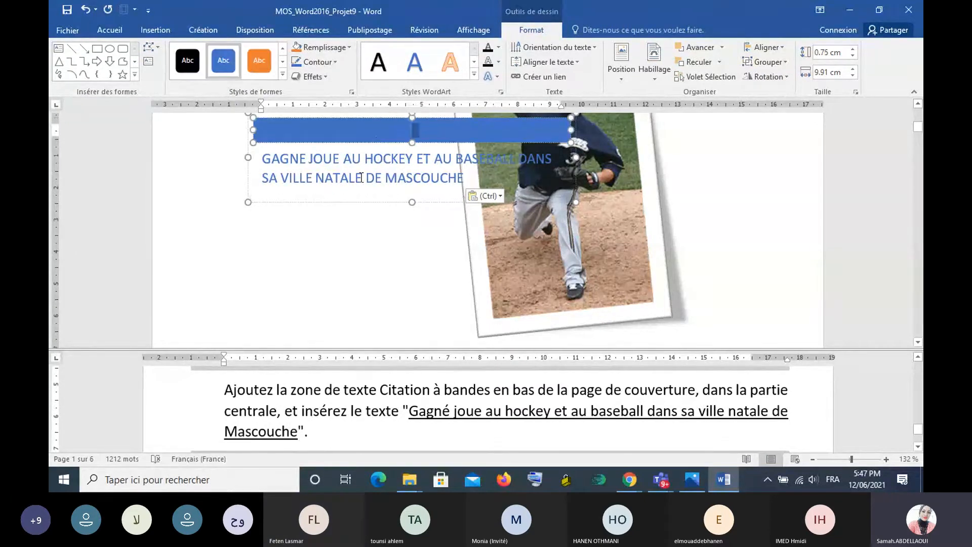
pyautogui.click(377, 199)
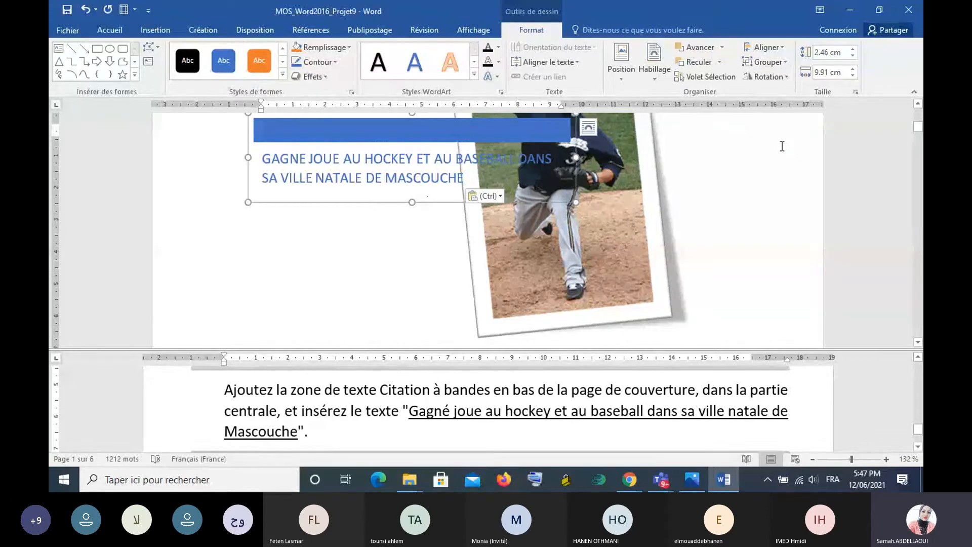
pyautogui.click(918, 104)
pyautogui.click(917, 104)
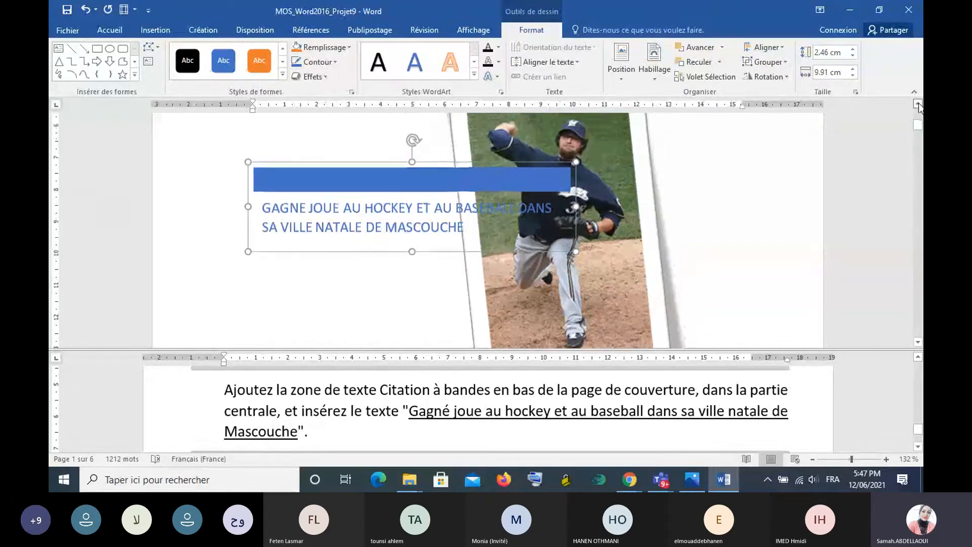
pyautogui.click(917, 104)
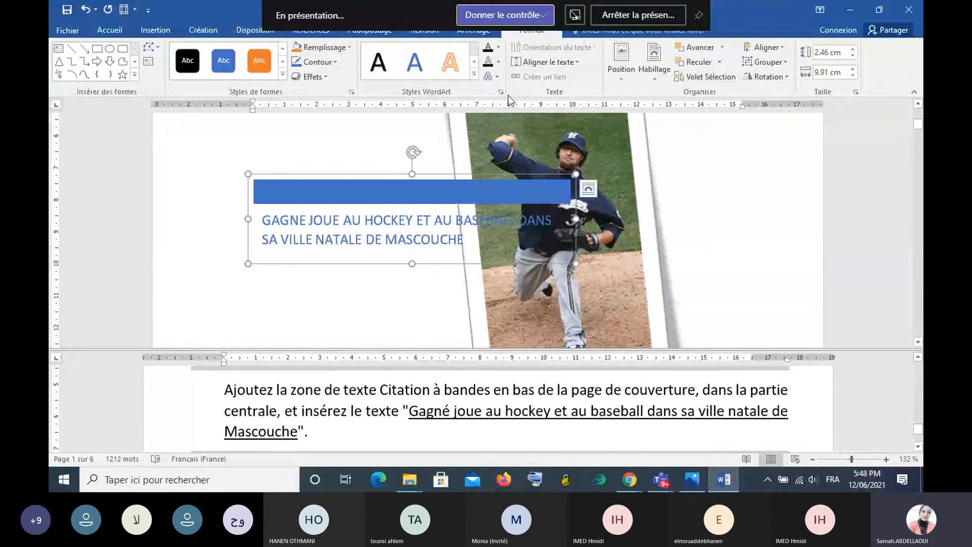
pyautogui.click(684, 159)
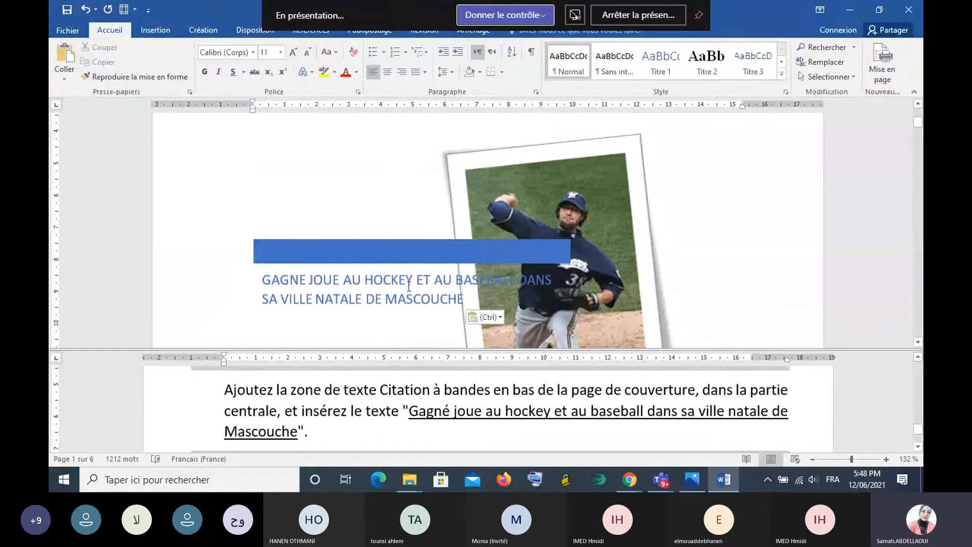
pyautogui.click(394, 257)
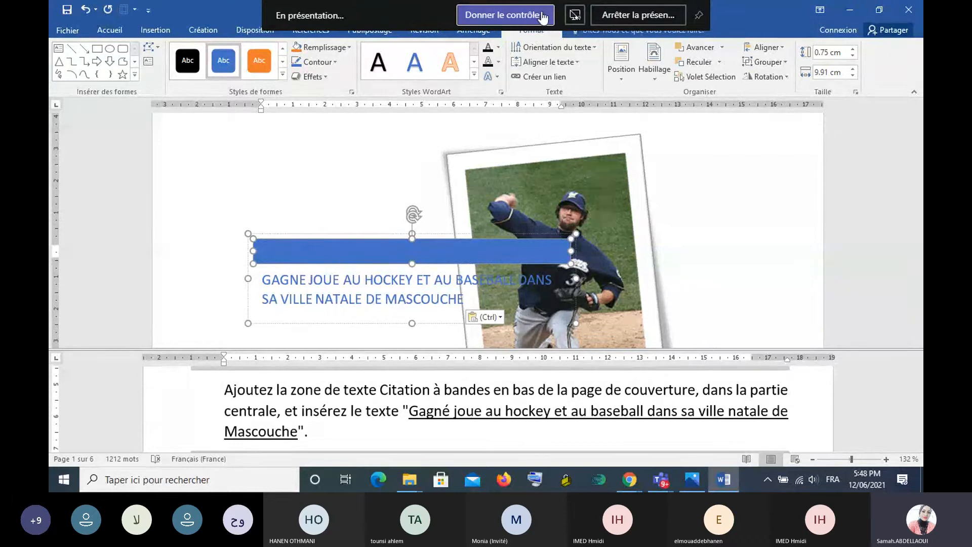
pyautogui.click(852, 11)
pyautogui.click(793, 48)
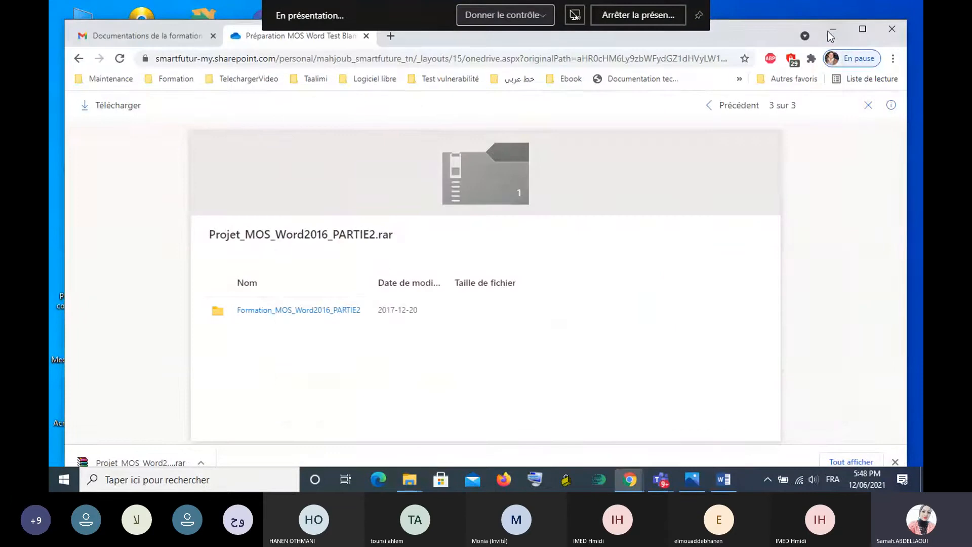
pyautogui.click(837, 34)
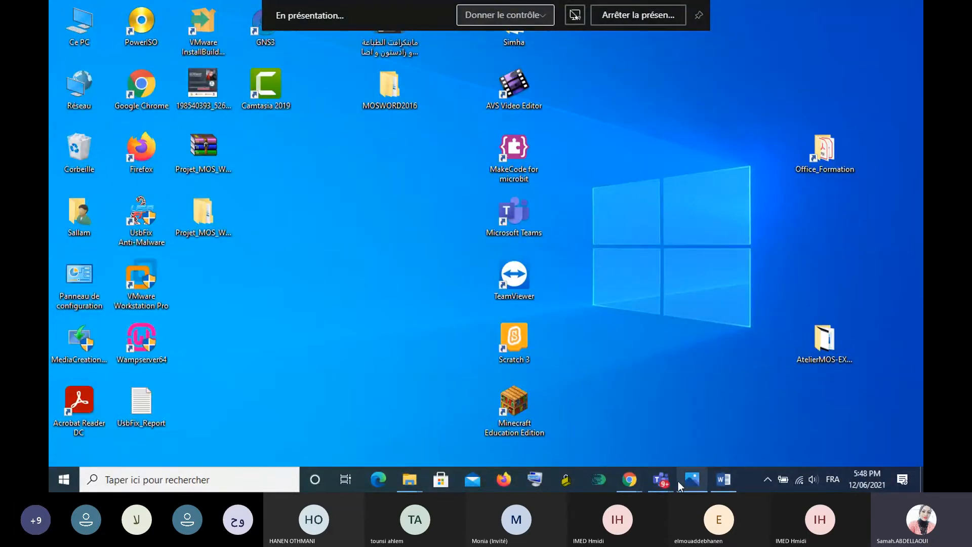
pyautogui.click(722, 480)
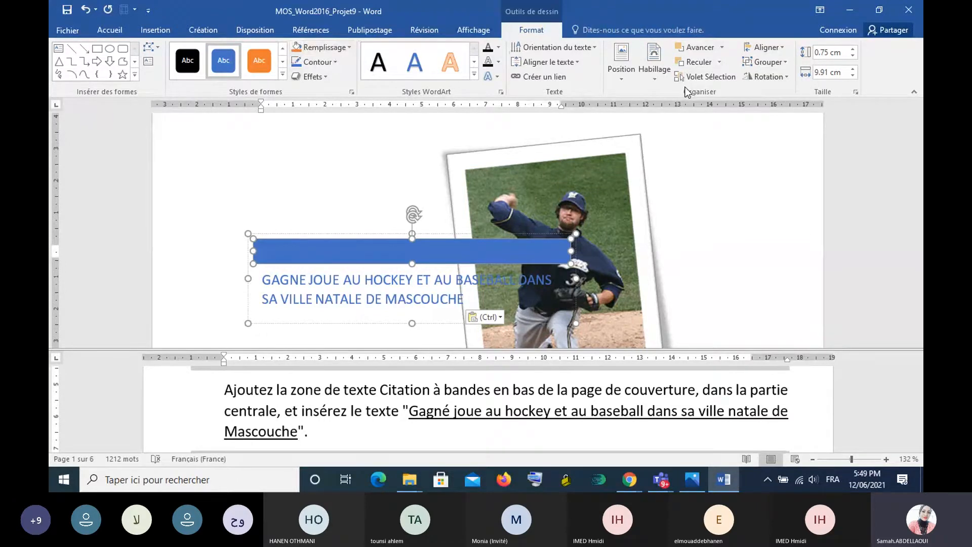
# - Position the whole Citation à bandes text box at the bottom centre of the cover page with square text wrapping
pyautogui.click(621, 77)
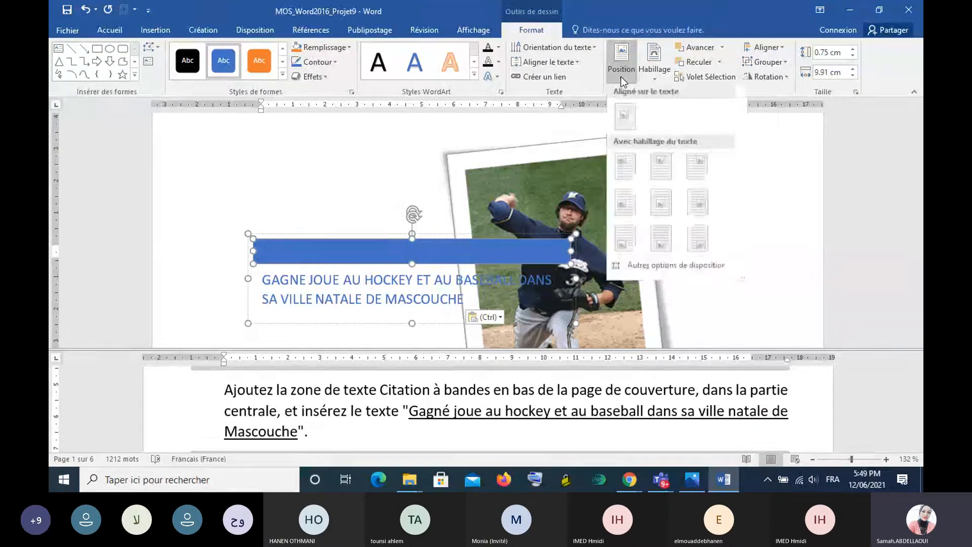
pyautogui.click(443, 238)
pyautogui.click(449, 234)
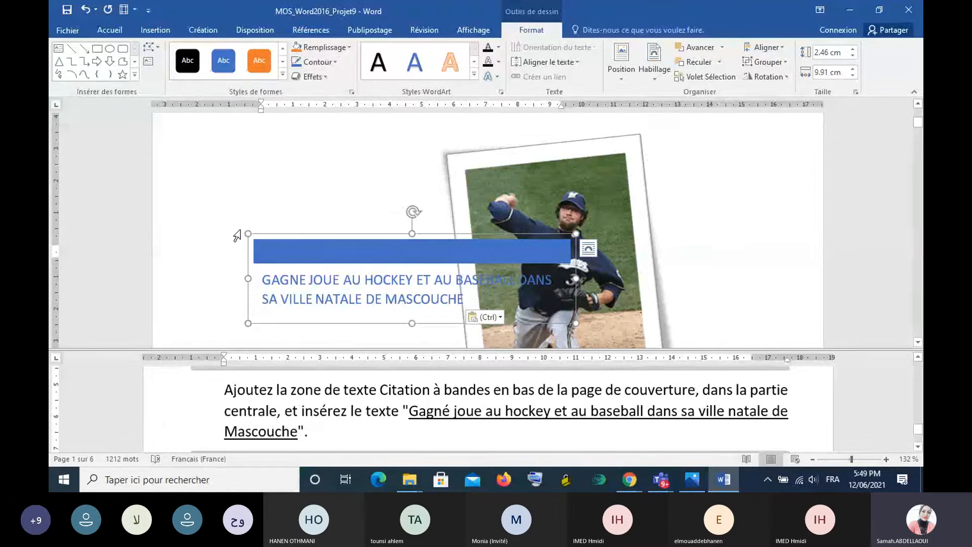
pyautogui.click(617, 79)
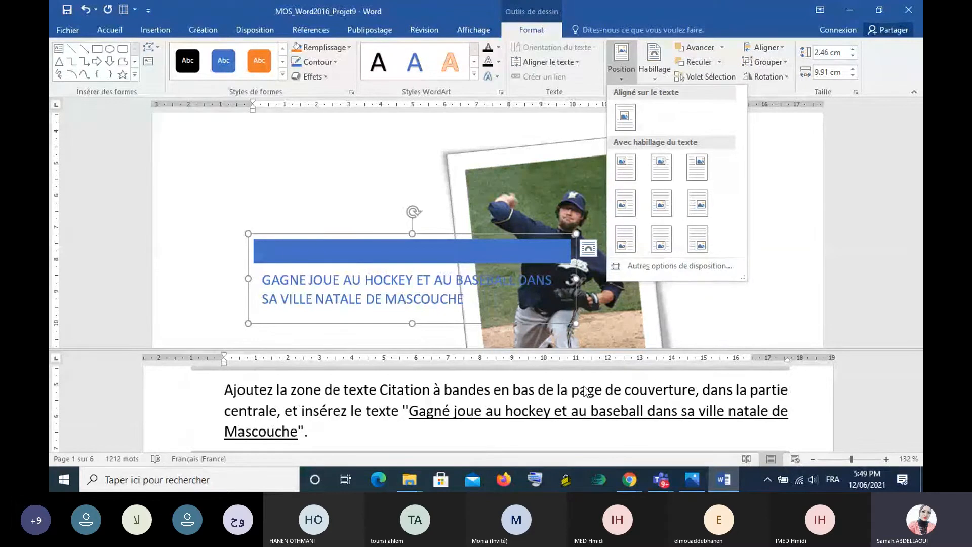
pyautogui.click(661, 245)
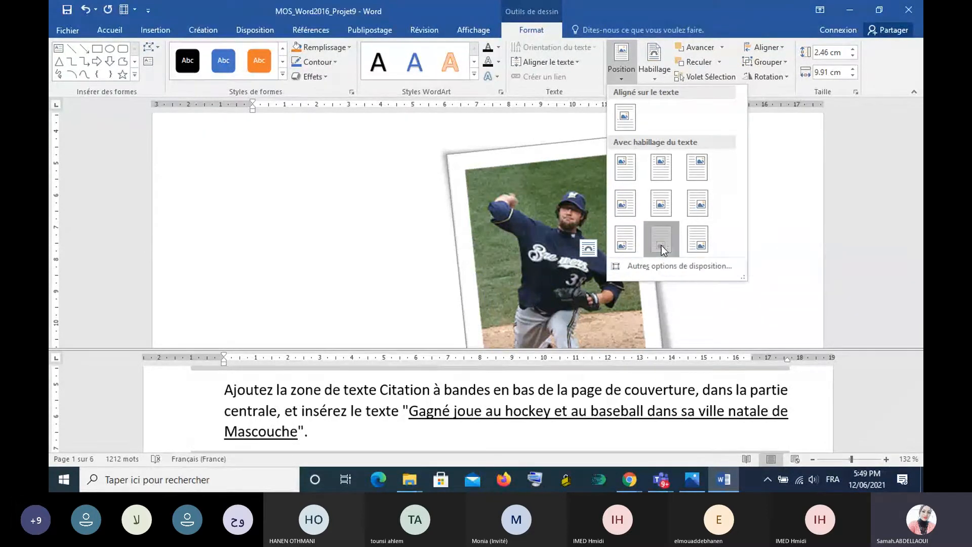
pyautogui.scroll(-8, 737, 226)
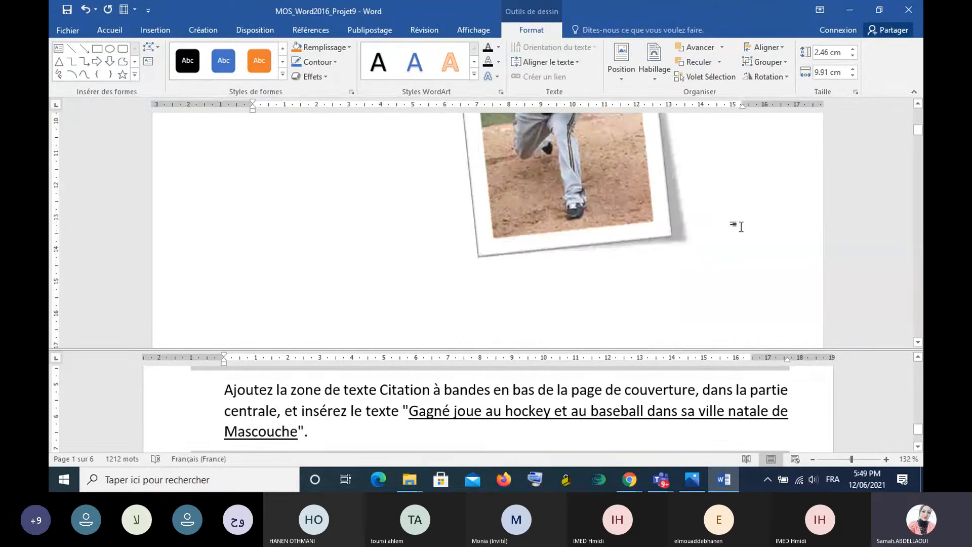
pyautogui.scroll(3, 742, 226)
pyautogui.scroll(-3, 742, 227)
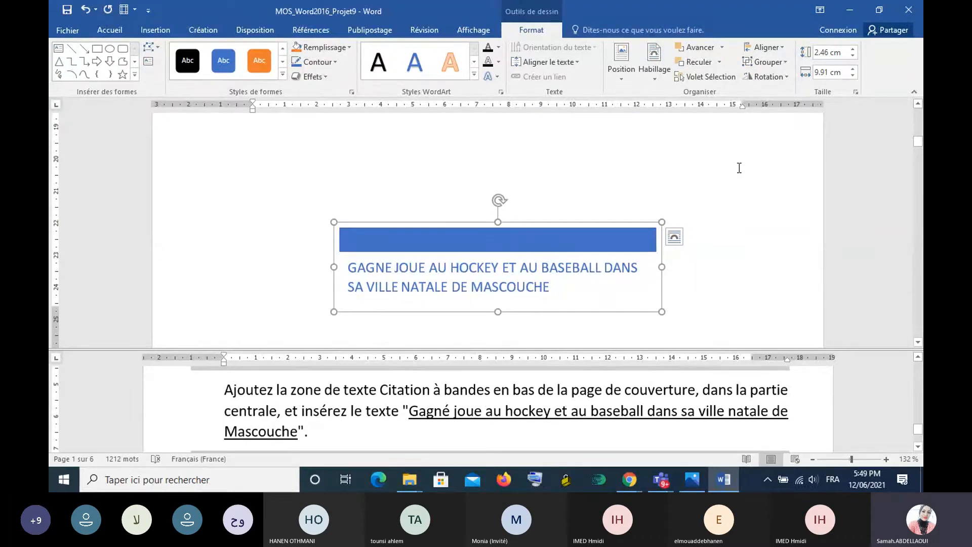
pyautogui.scroll(-2, 739, 167)
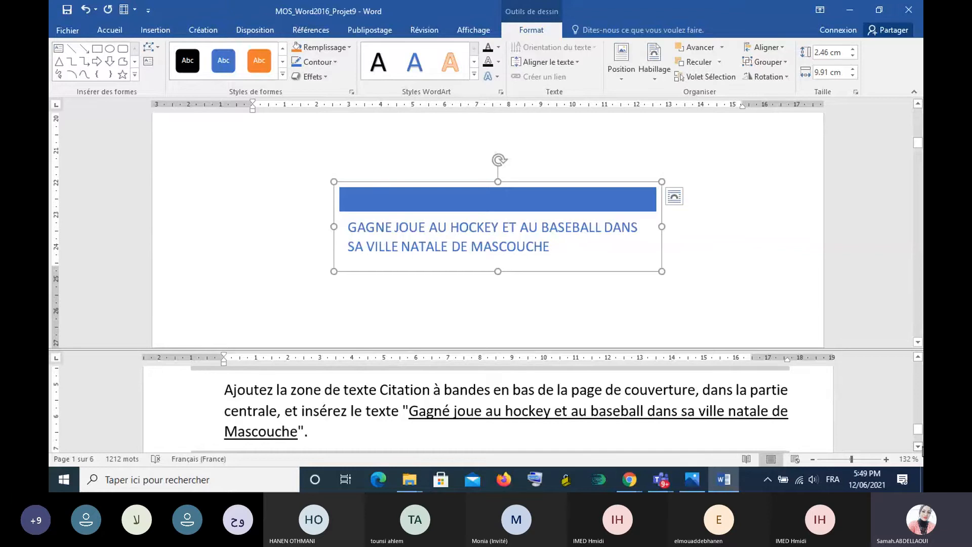
# - Read the Tâche 3 instruction and find the table of contents on the document's last page
pyautogui.scroll(1, 912, 444)
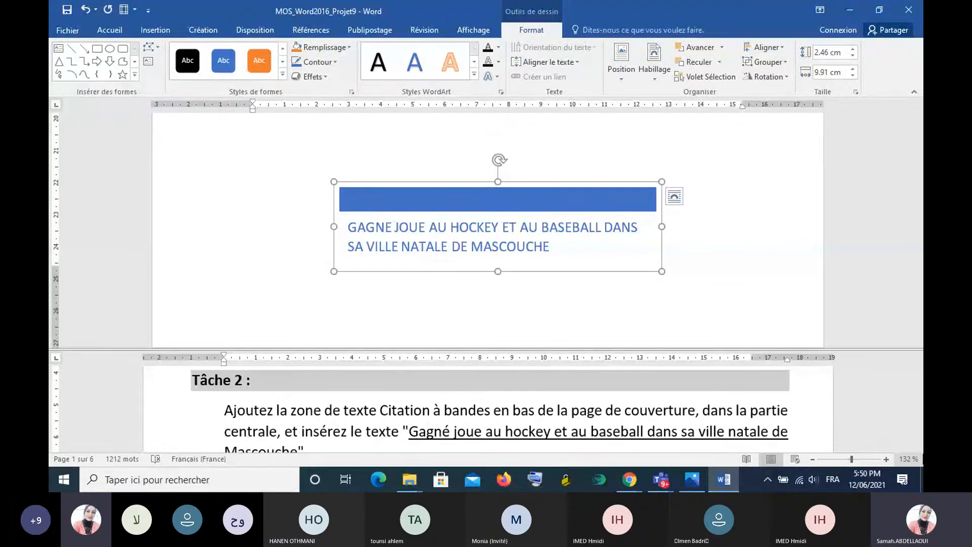
pyautogui.click(917, 446)
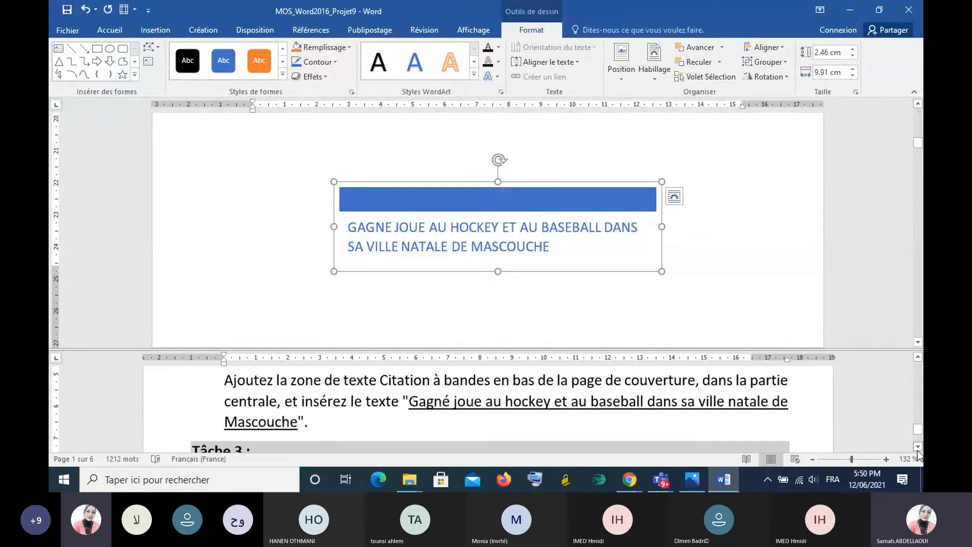
pyautogui.click(917, 446)
pyautogui.click(917, 446)
pyautogui.click(917, 447)
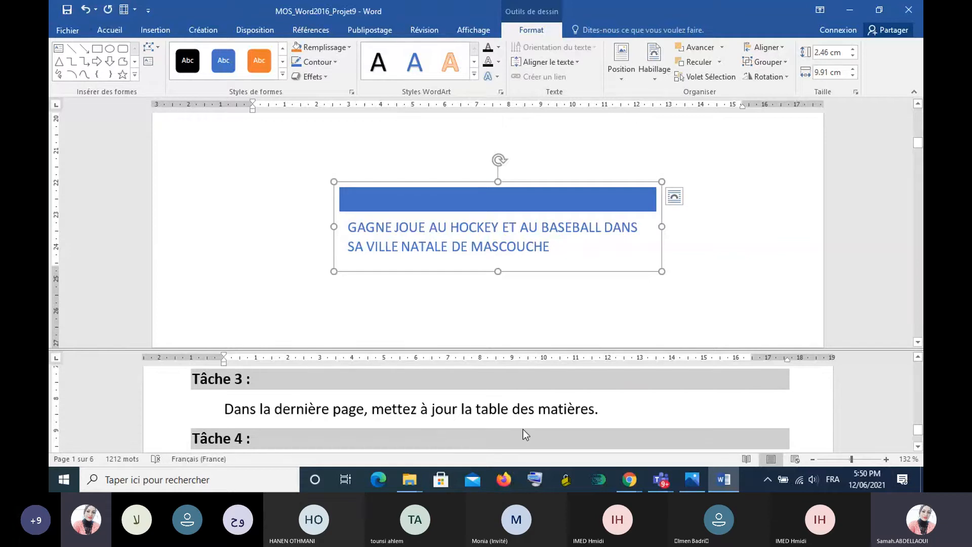
pyautogui.click(723, 208)
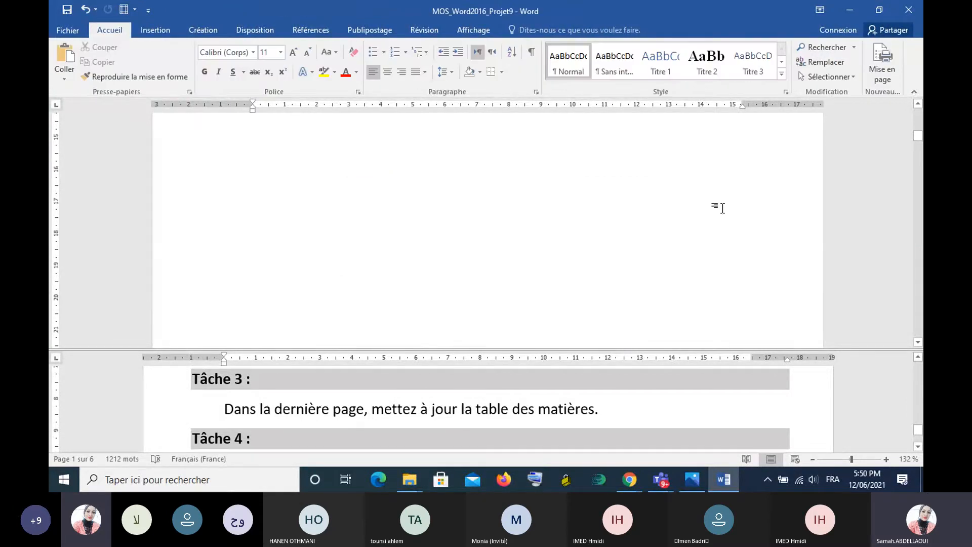
pyautogui.scroll(-6, 724, 208)
pyautogui.scroll(-12, 724, 208)
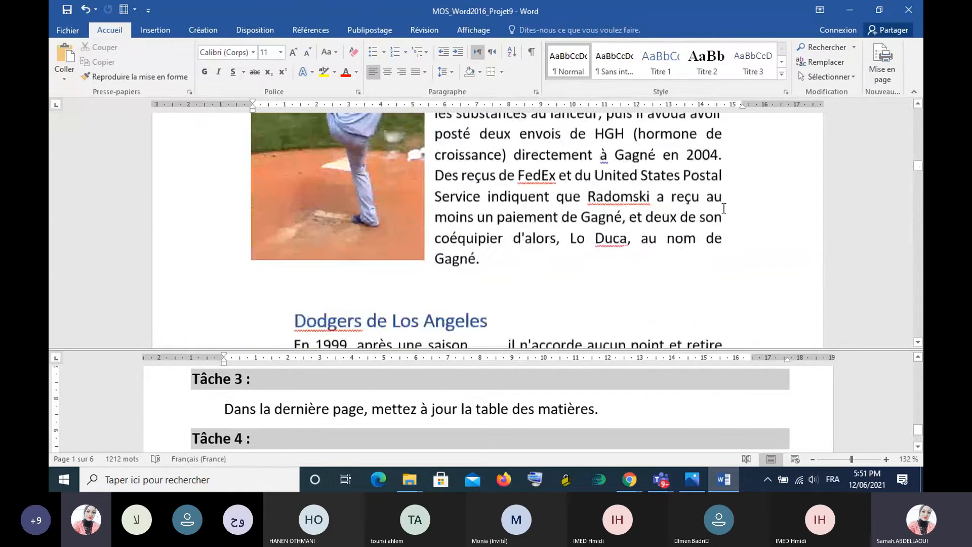
pyautogui.scroll(-8, 723, 208)
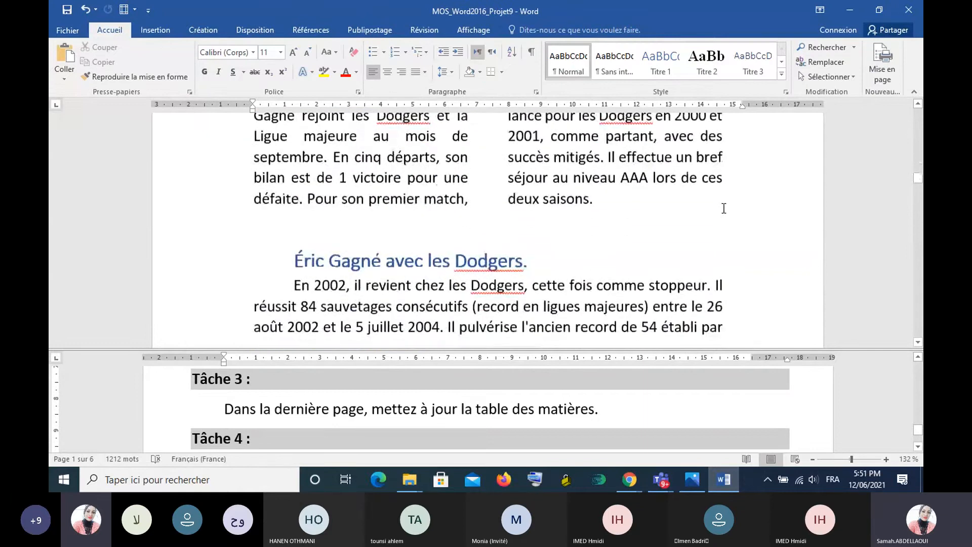
pyautogui.scroll(-5, 723, 208)
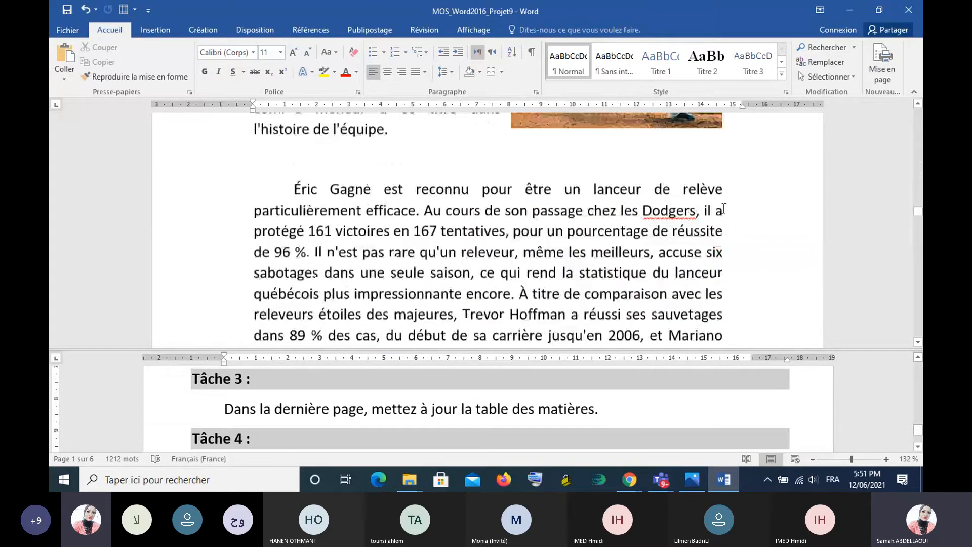
pyautogui.scroll(-20, 723, 208)
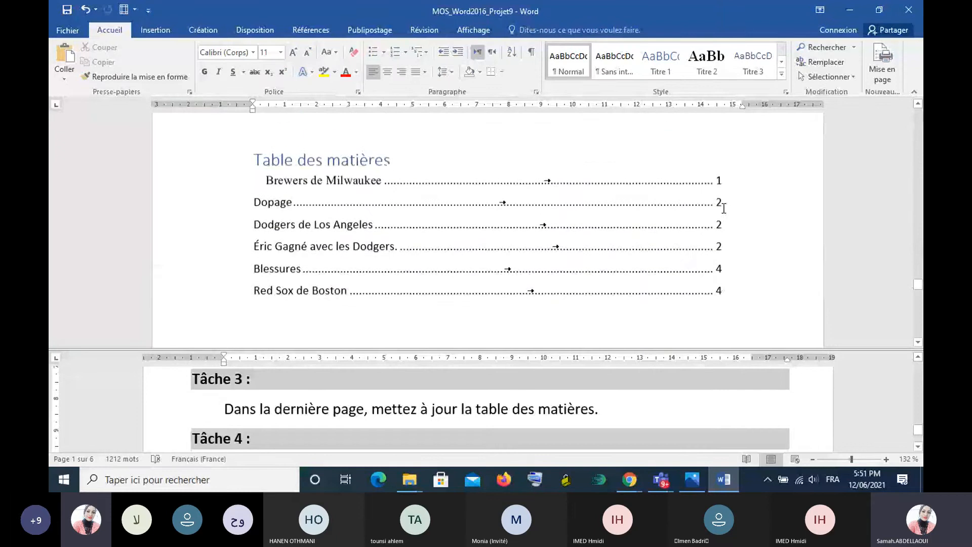
pyautogui.scroll(1, 723, 208)
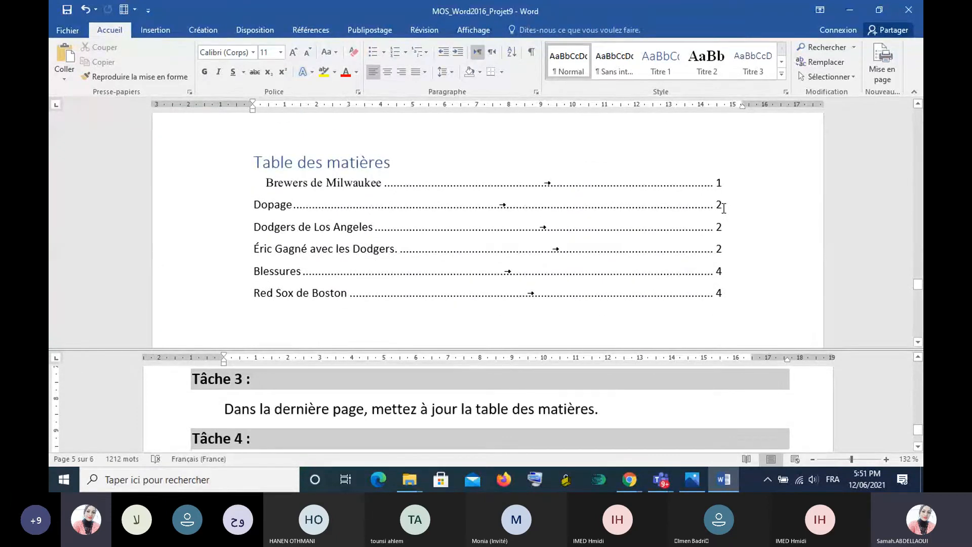
pyautogui.click(723, 208)
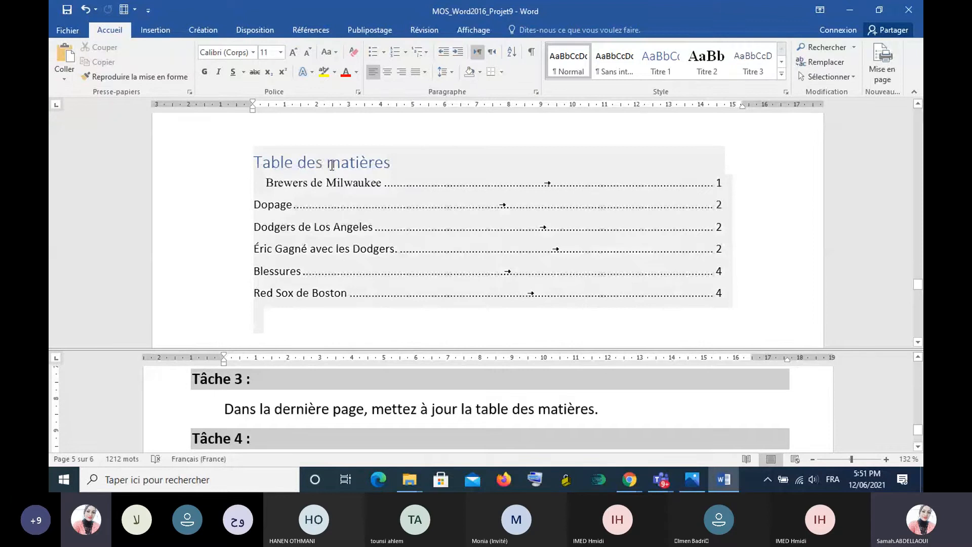
# - Update the entire table of contents, not only its page numbers
pyautogui.click(262, 166)
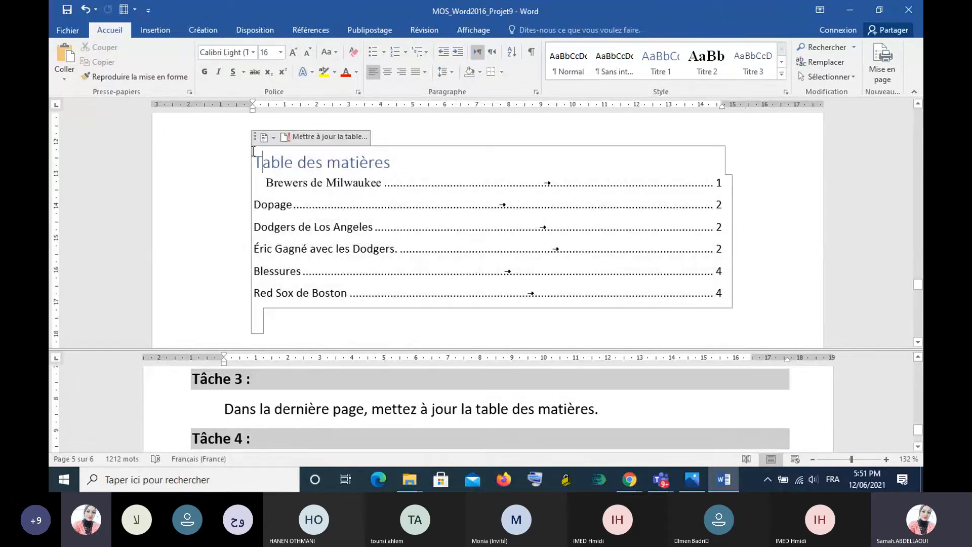
pyautogui.moveTo(253, 151); pyautogui.dragTo(422, 323)
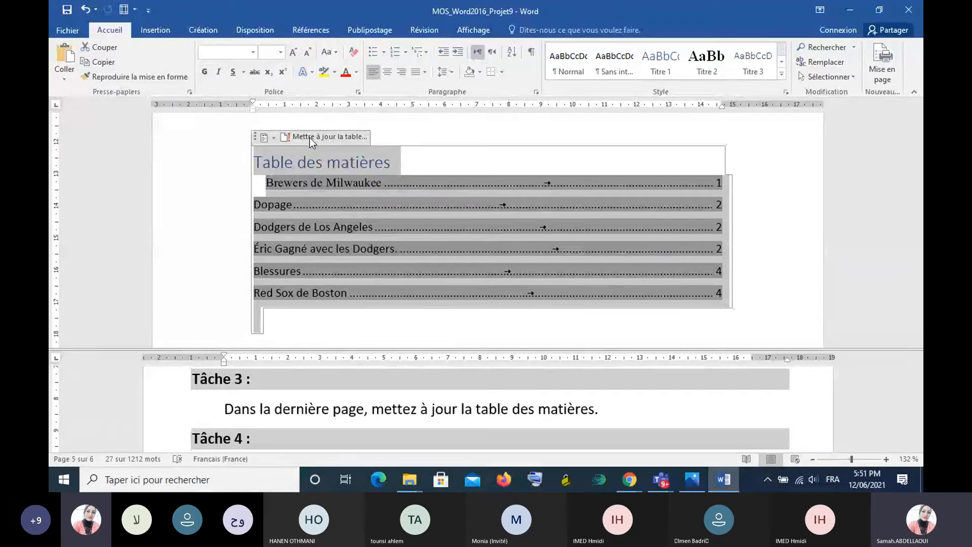
pyautogui.click(309, 138)
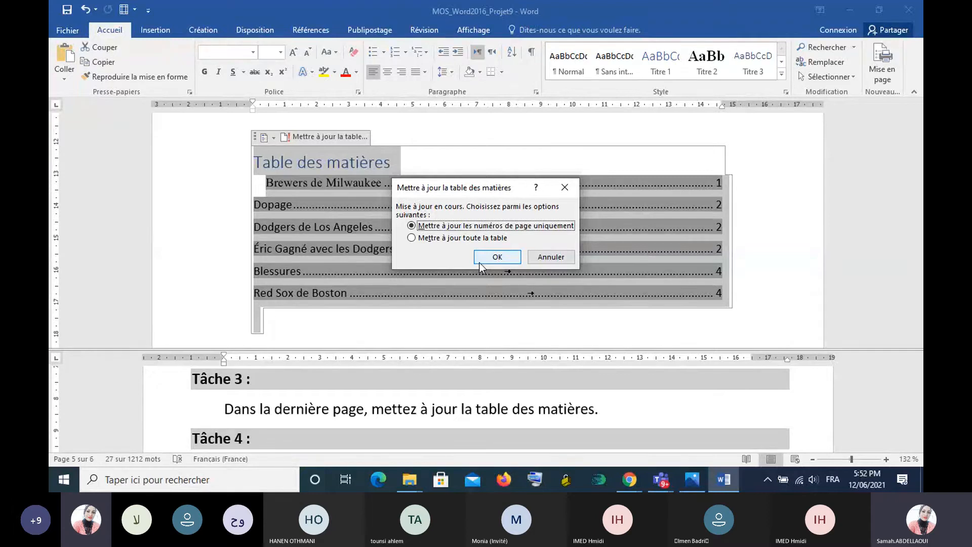
pyautogui.click(411, 238)
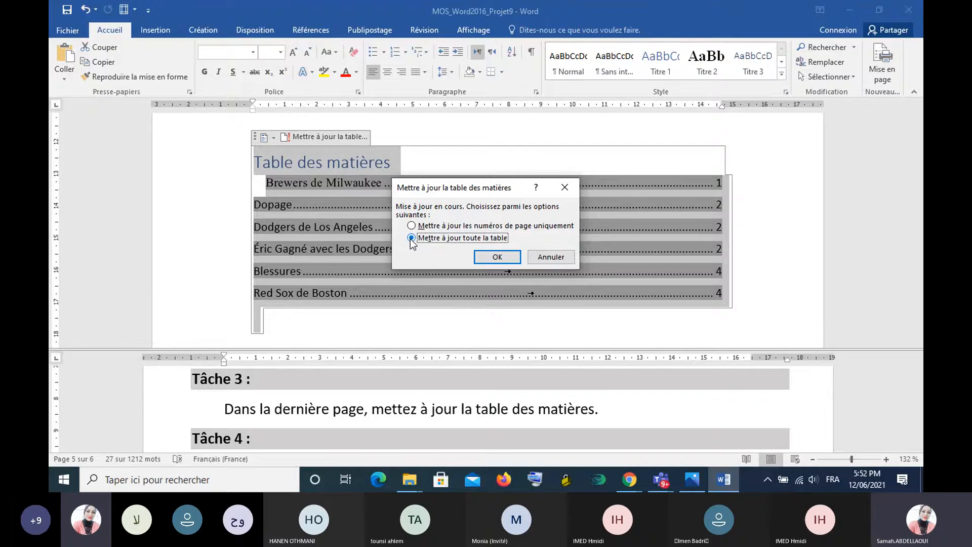
pyautogui.click(496, 259)
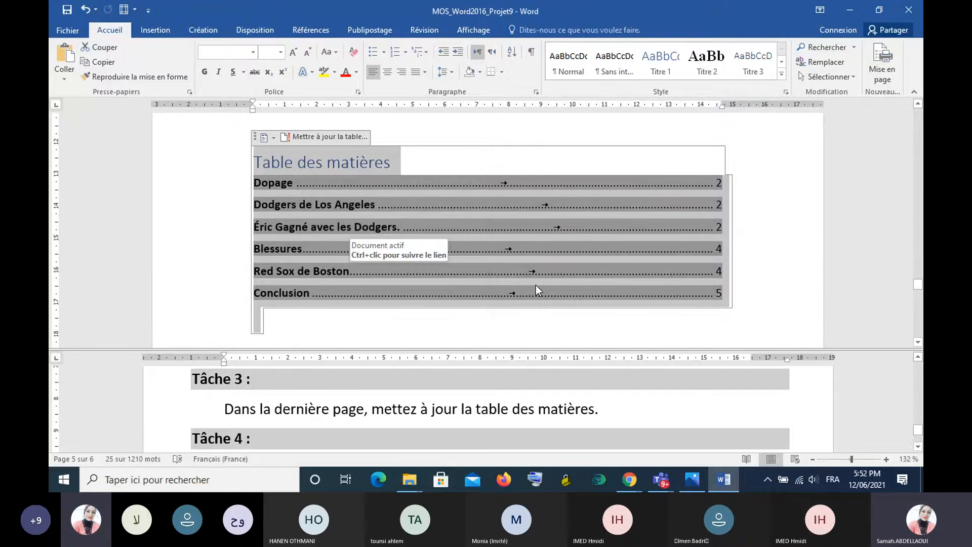
pyautogui.click(782, 221)
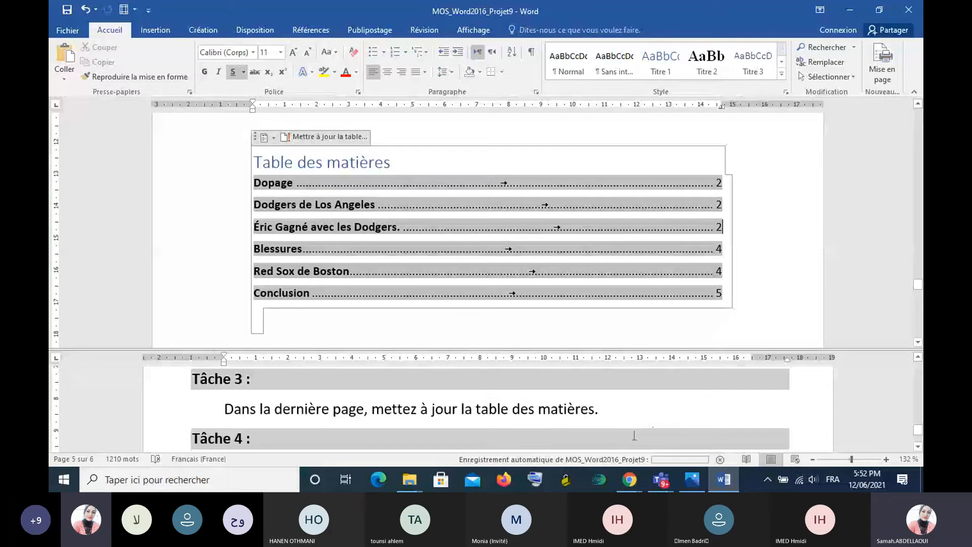
# - Insert the text of the Conclusion file from the objets_des_projets folder on the empty line beneath the Conclusion heading, as Tâche 4 asks
pyautogui.scroll(-2, 615, 411)
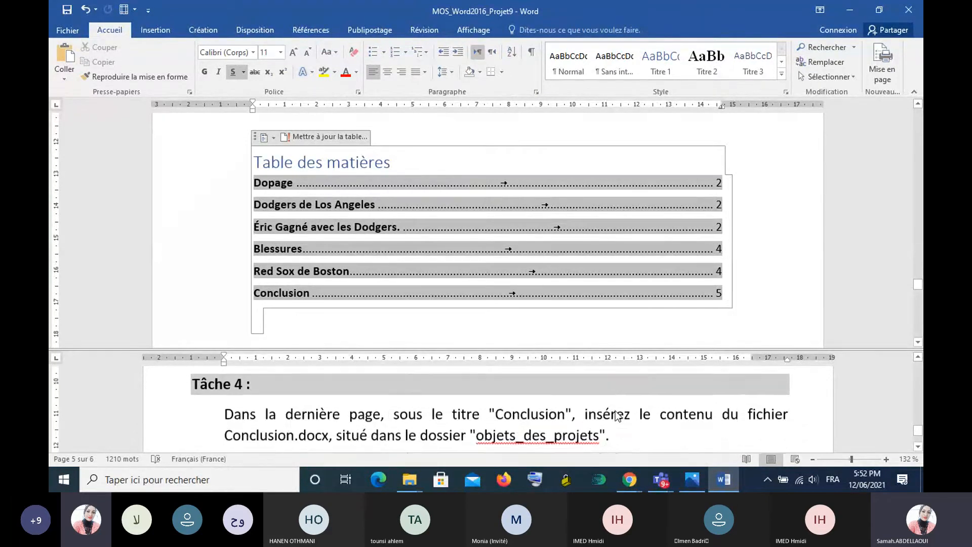
pyautogui.scroll(1, 615, 411)
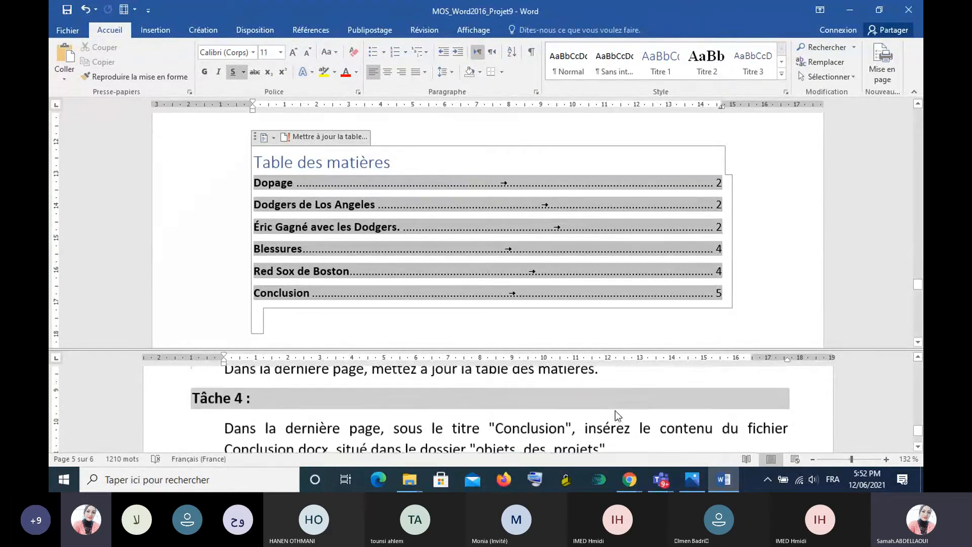
pyautogui.click(917, 447)
pyautogui.click(917, 447)
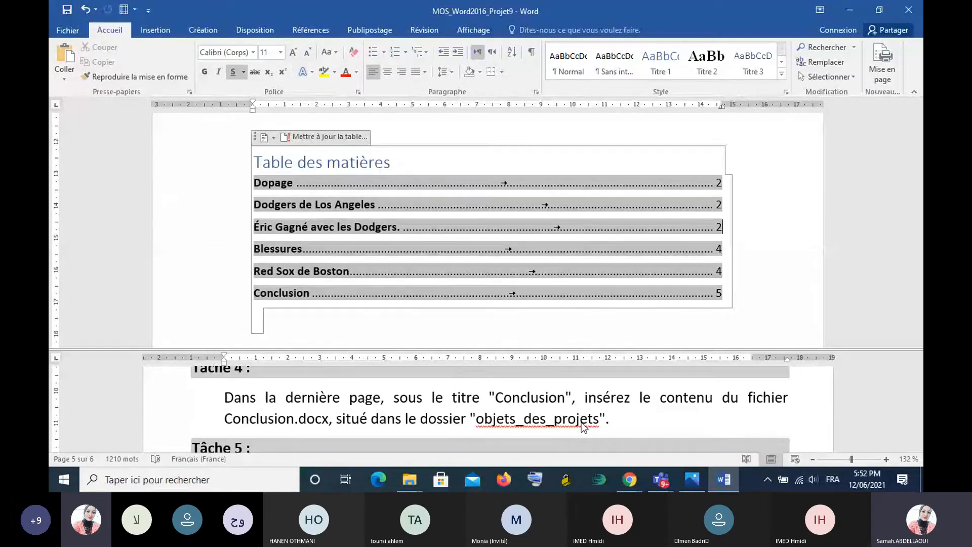
pyautogui.scroll(5, 477, 180)
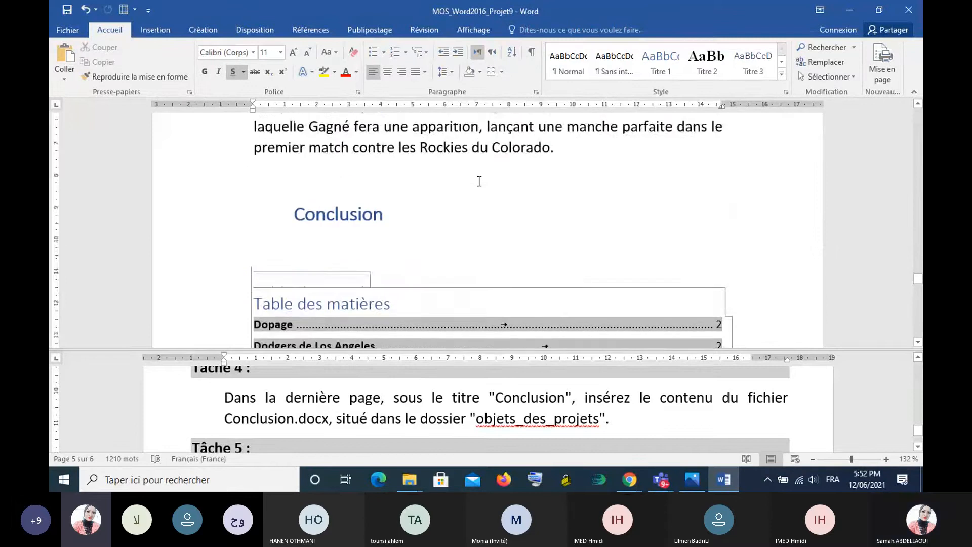
pyautogui.click(357, 304)
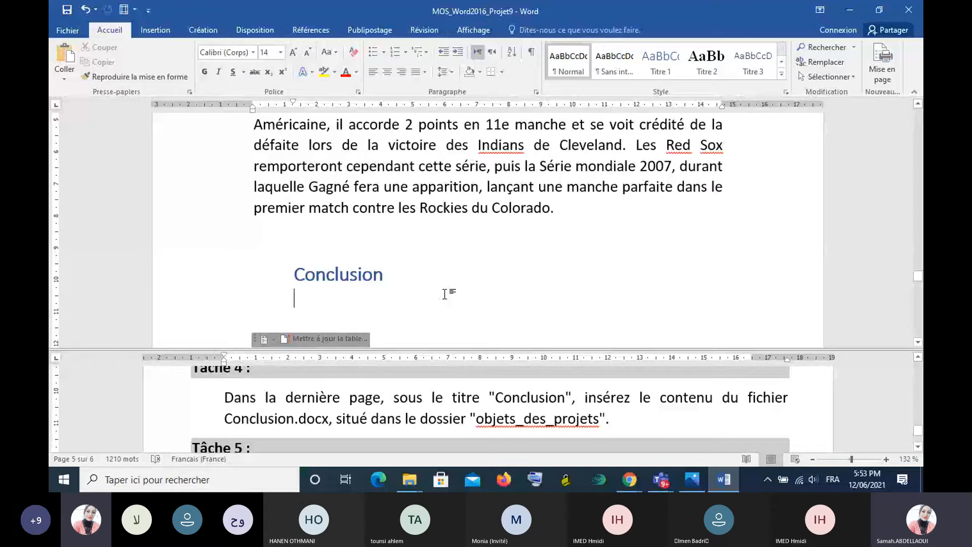
pyautogui.click(161, 27)
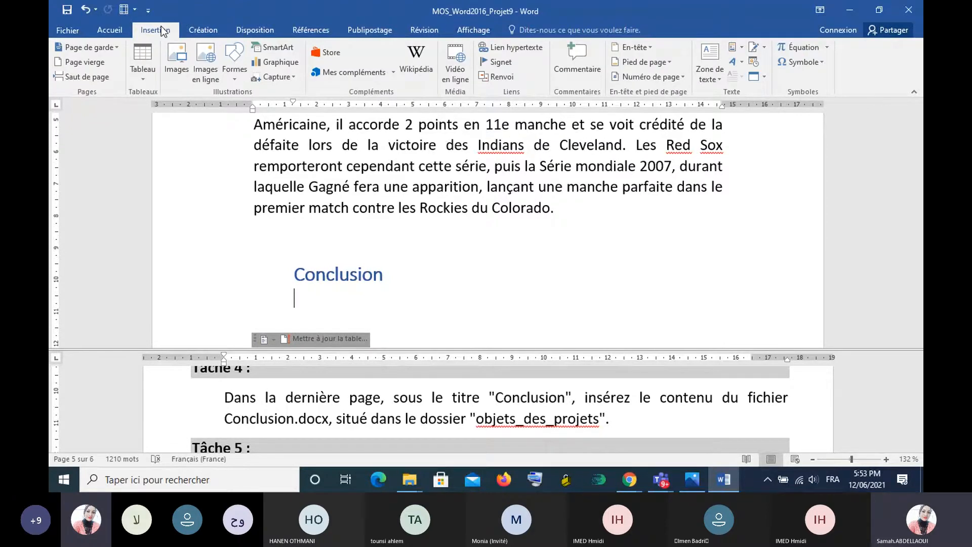
pyautogui.click(765, 77)
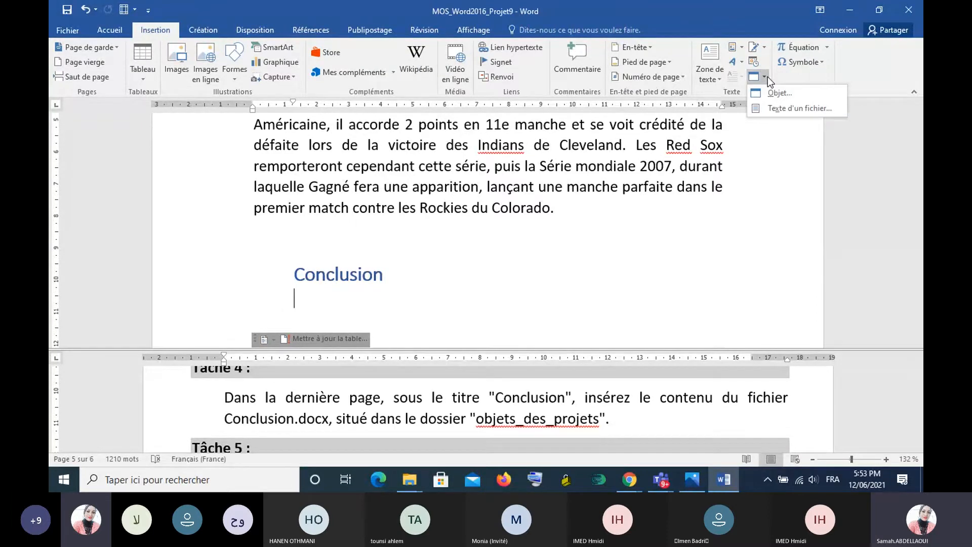
pyautogui.click(807, 109)
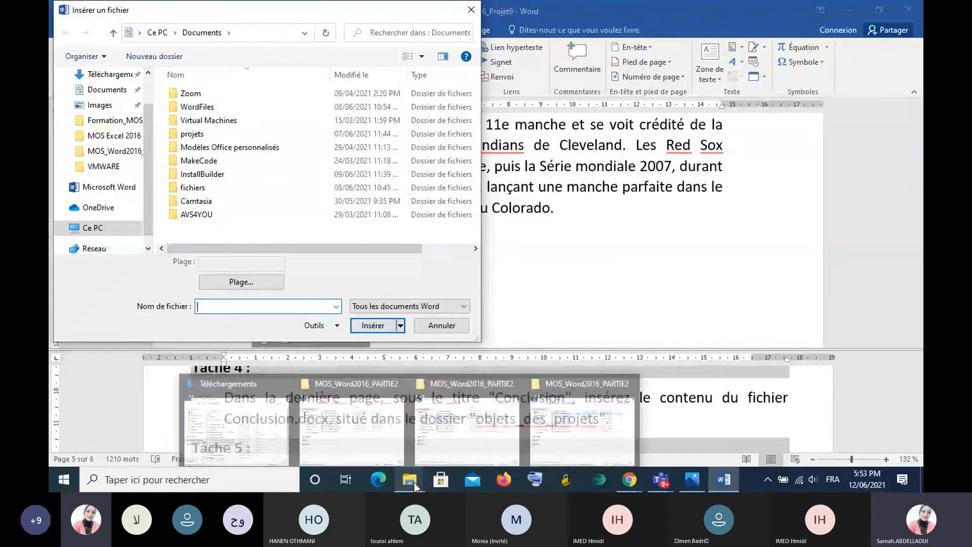
pyautogui.click(114, 120)
pyautogui.doubleClick(241, 91)
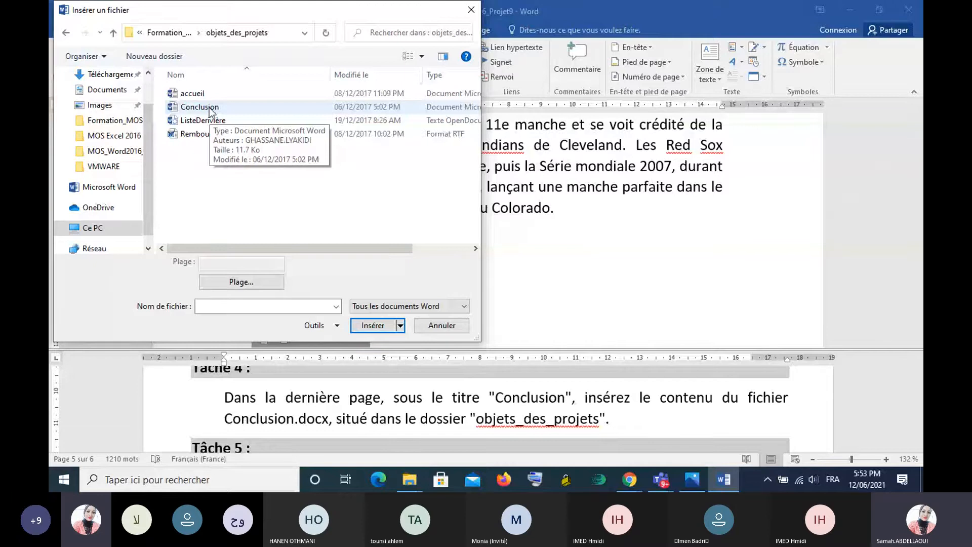
pyautogui.click(210, 107)
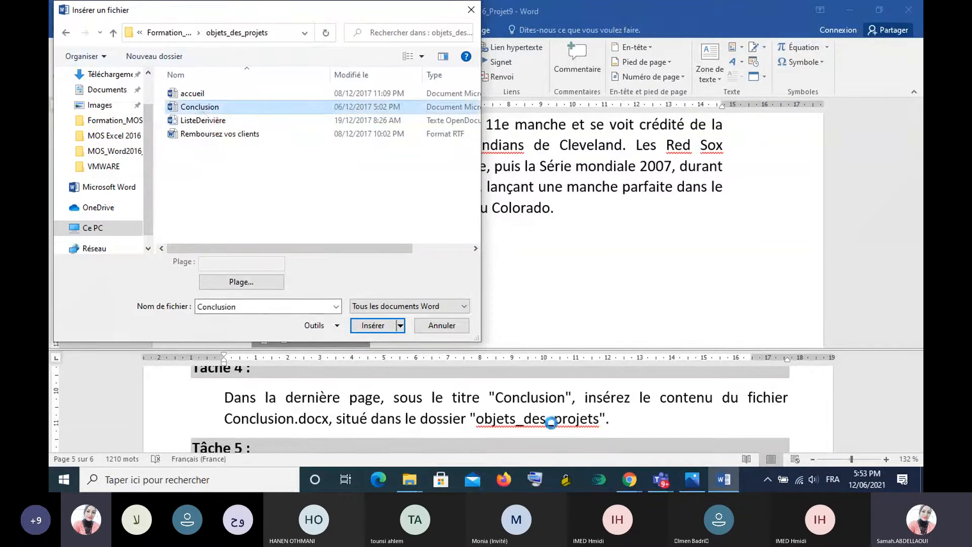
pyautogui.click(383, 329)
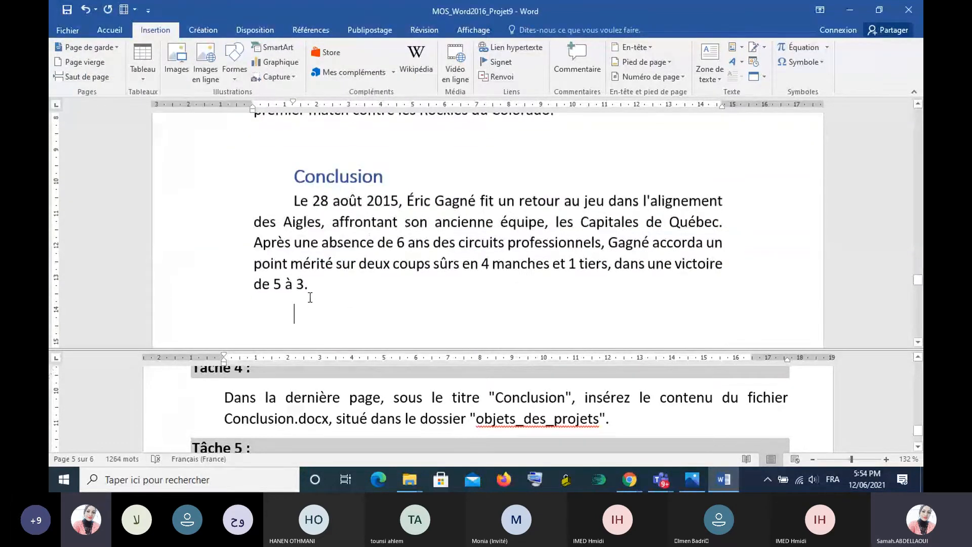
pyautogui.scroll(1, 310, 298)
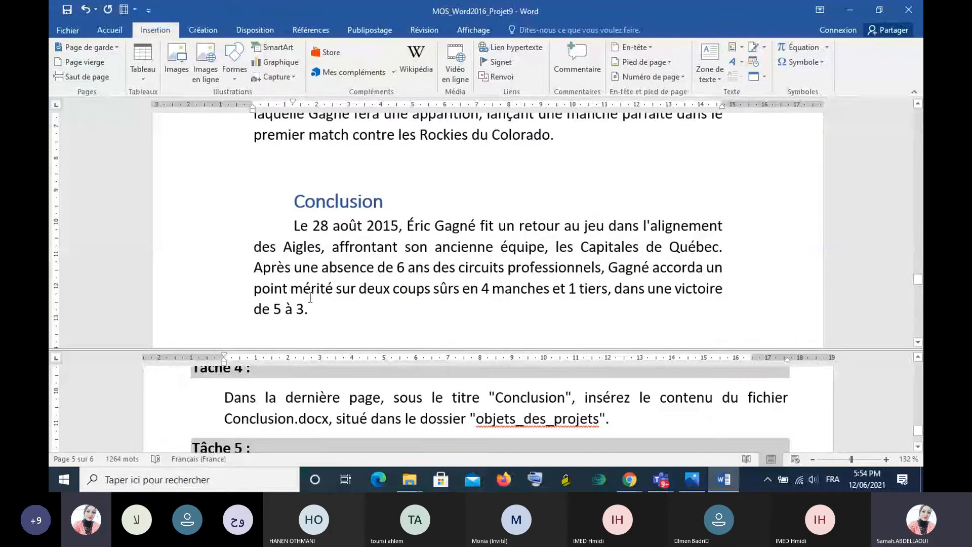
# - Save the document and run the Document Inspector with the default content checks, as Tâche 5 asks
pyautogui.scroll(-1, 309, 298)
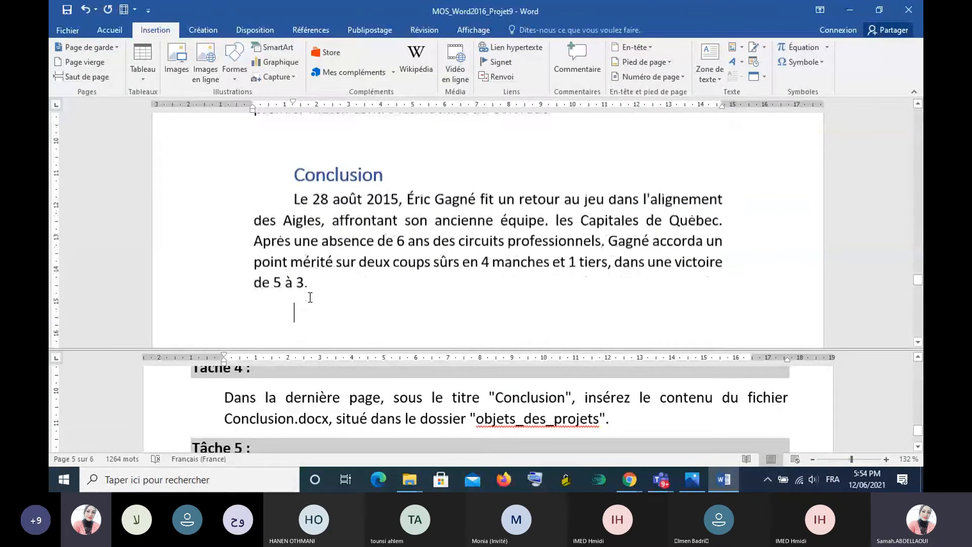
pyautogui.scroll(-2, 309, 298)
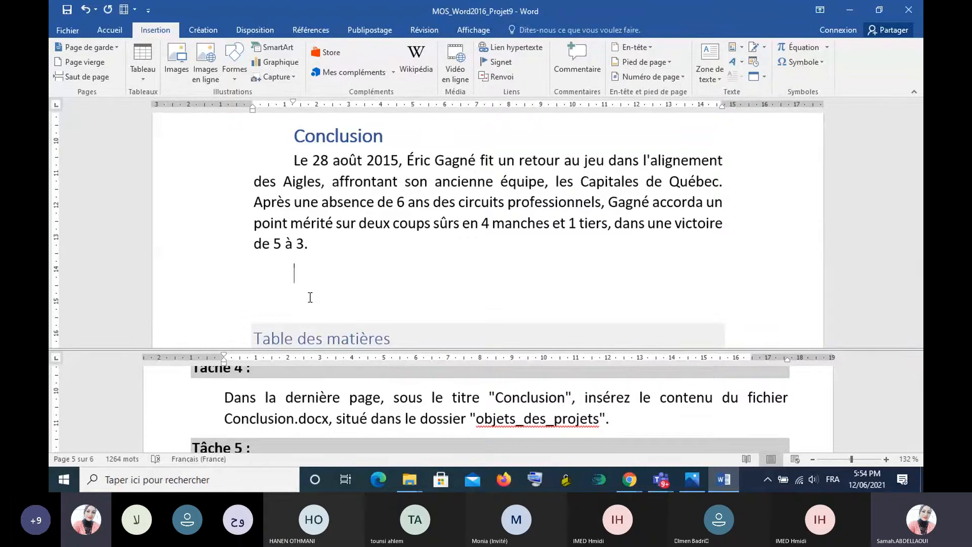
pyautogui.scroll(-3, 359, 383)
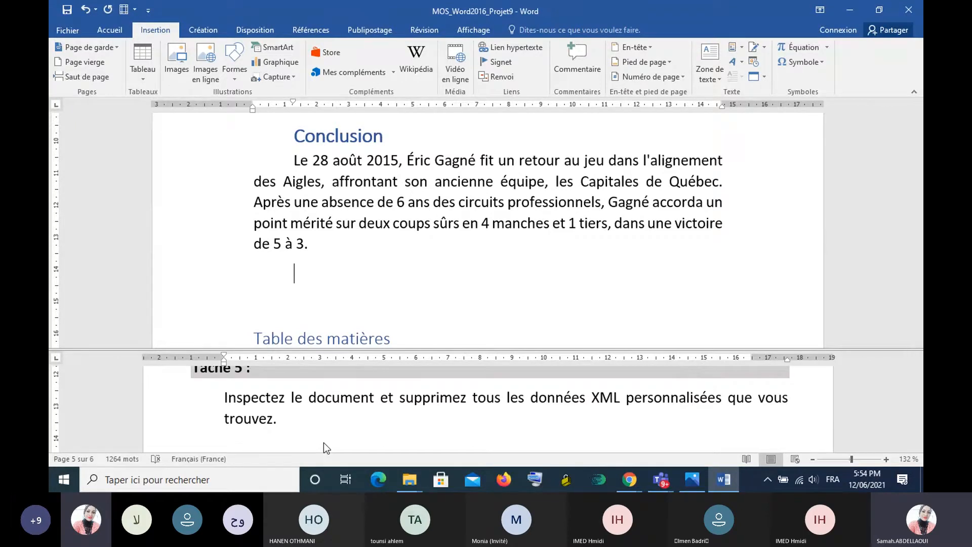
pyautogui.click(58, 28)
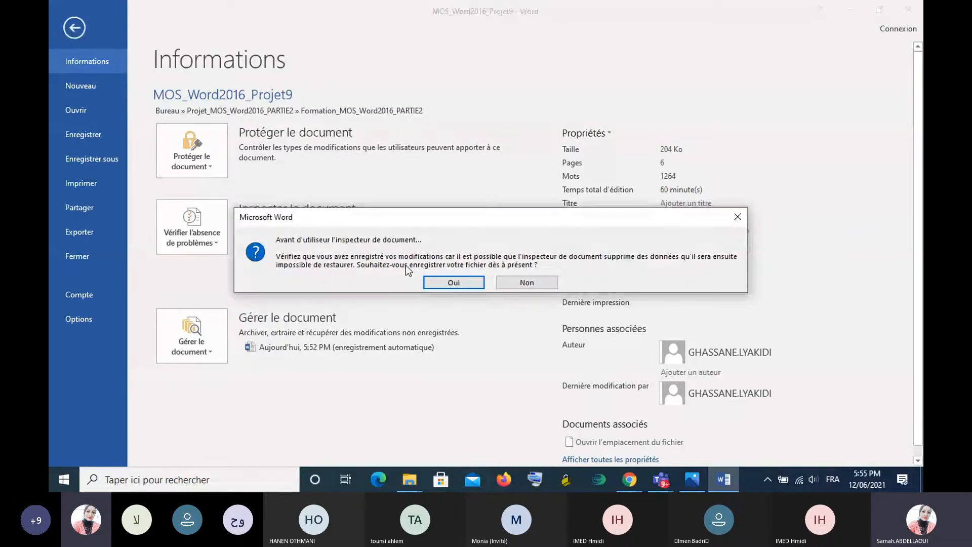
pyautogui.click(448, 281)
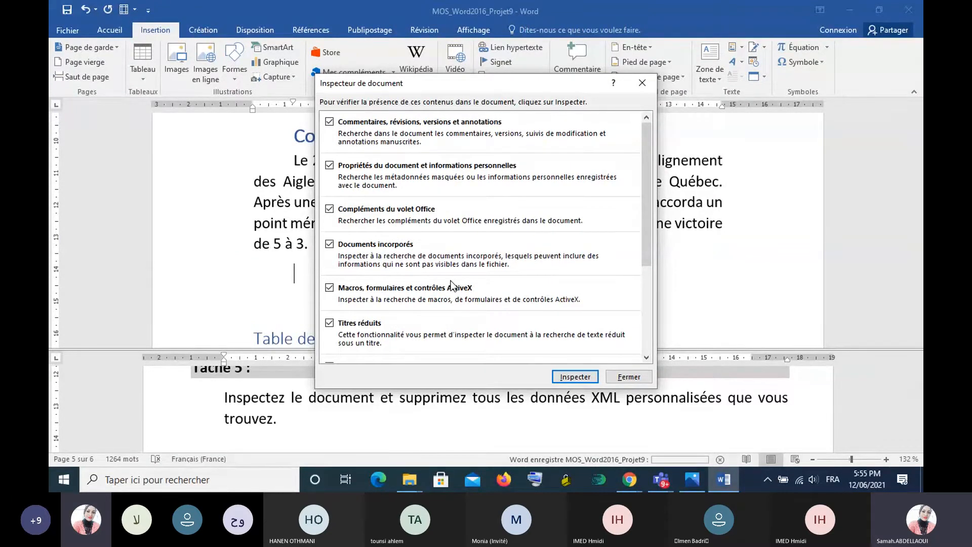
pyautogui.click(575, 377)
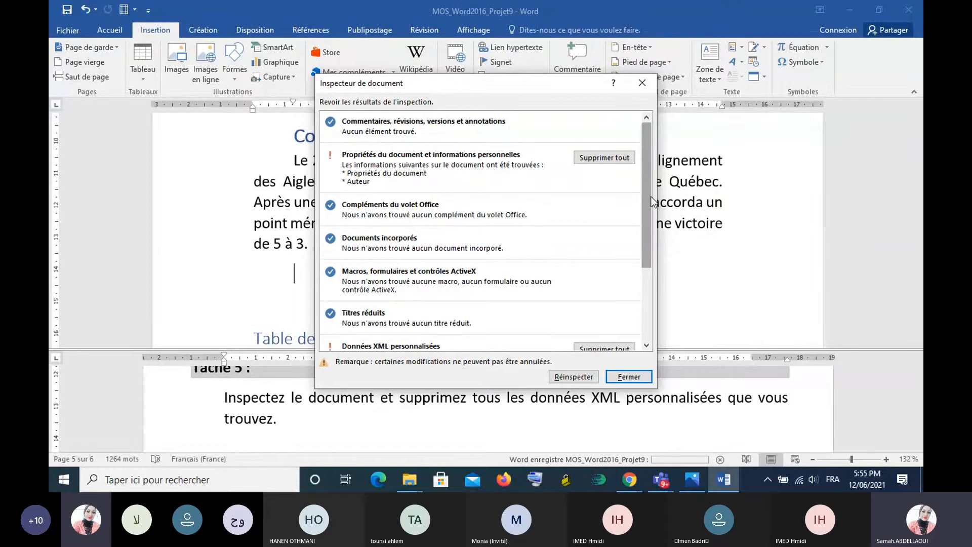
# - Remove all custom XML data from the document and close the Document Inspector
pyautogui.moveTo(652, 199); pyautogui.dragTo(661, 259)
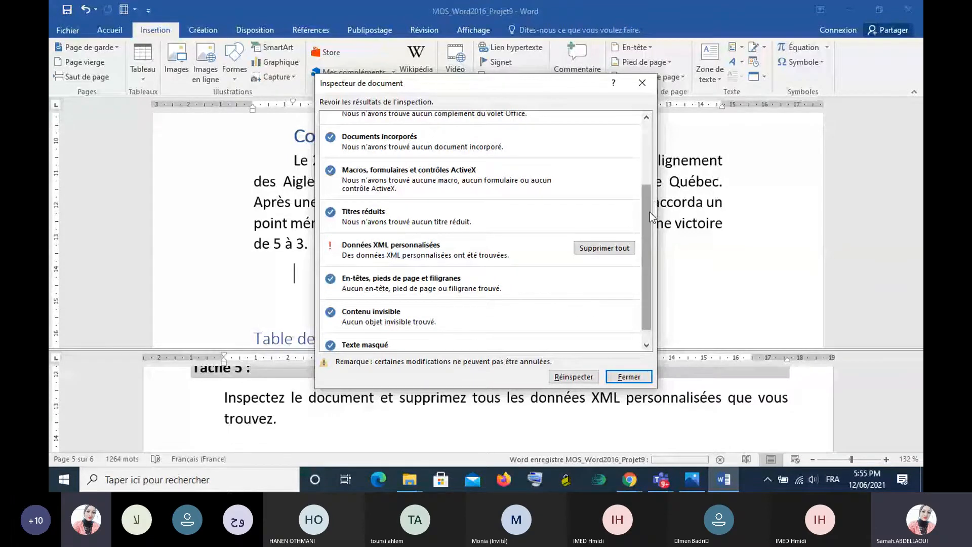
pyautogui.moveTo(649, 212)
pyautogui.mouseDown()
pyautogui.moveTo(645, 171)
pyautogui.moveTo(647, 192)
pyautogui.mouseUp()
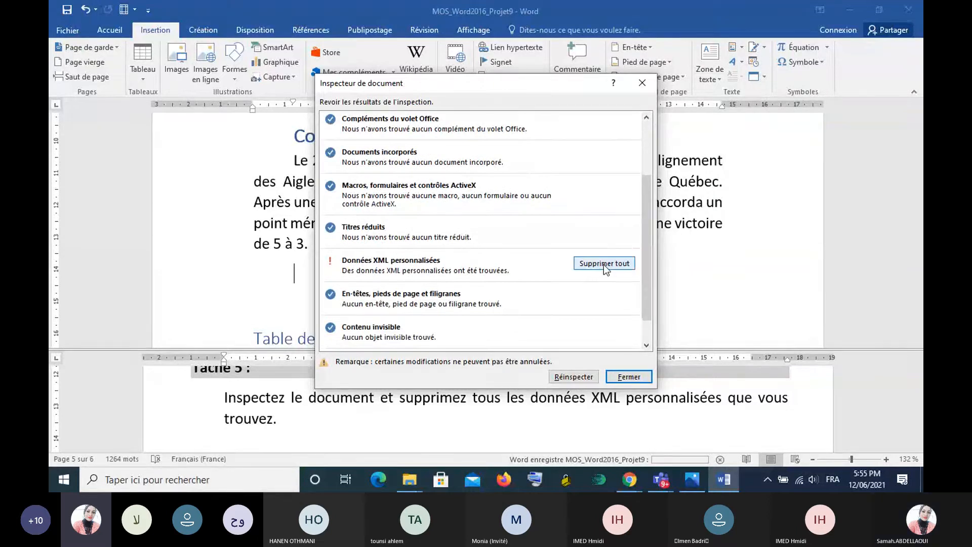
pyautogui.click(603, 264)
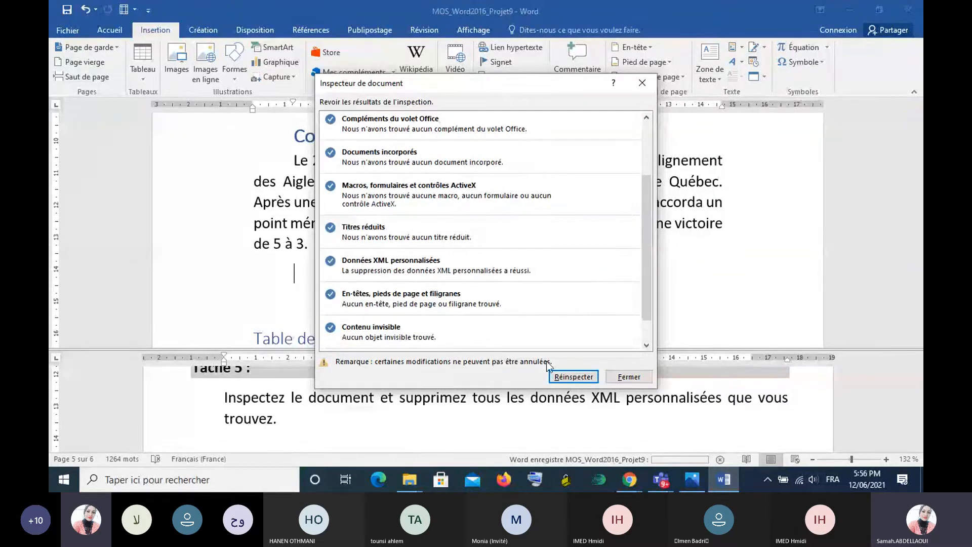
pyautogui.moveTo(410, 479)
pyautogui.click(629, 375)
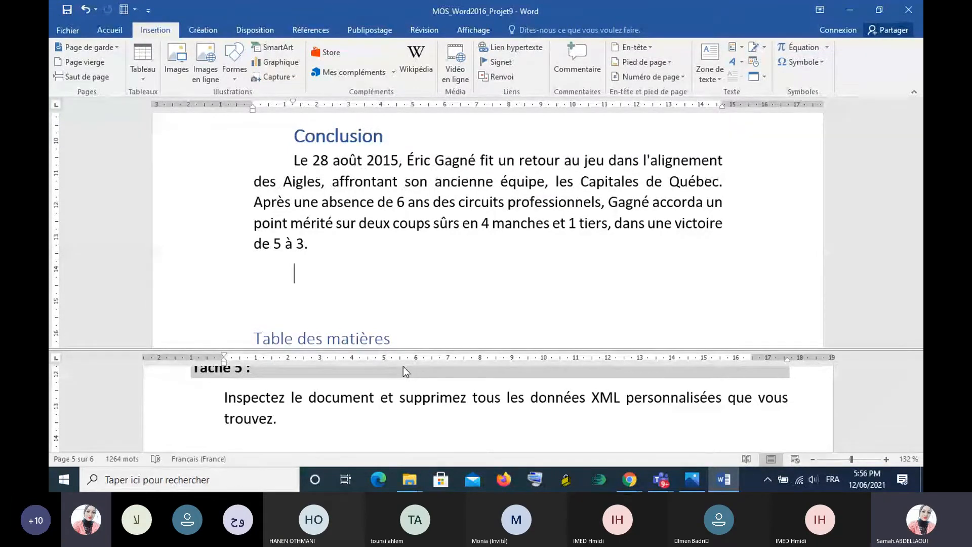
# - Close the Projet9 document without saving the remaining changes
pyautogui.scroll(-3, 606, 269)
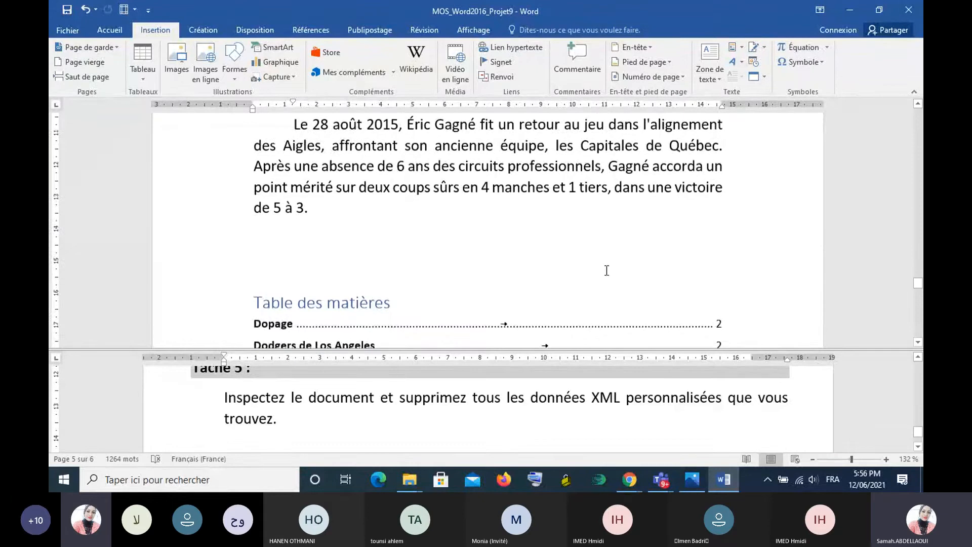
pyautogui.scroll(3, 606, 269)
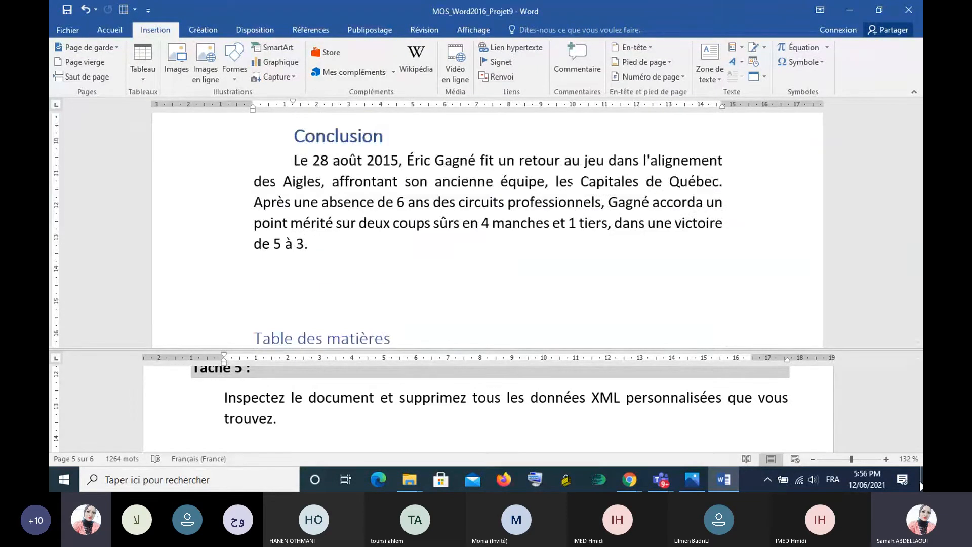
pyautogui.click(918, 433)
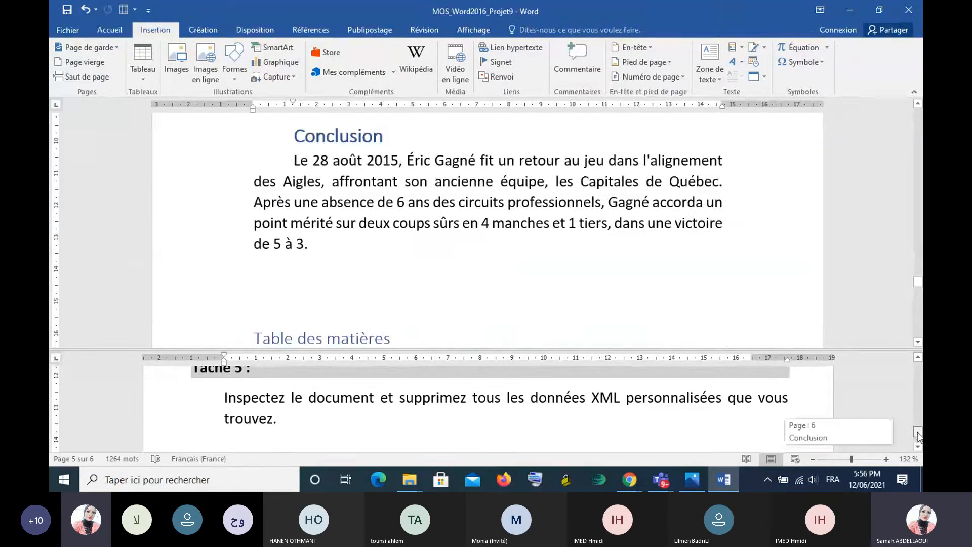
pyautogui.moveTo(918, 436); pyautogui.dragTo(919, 433)
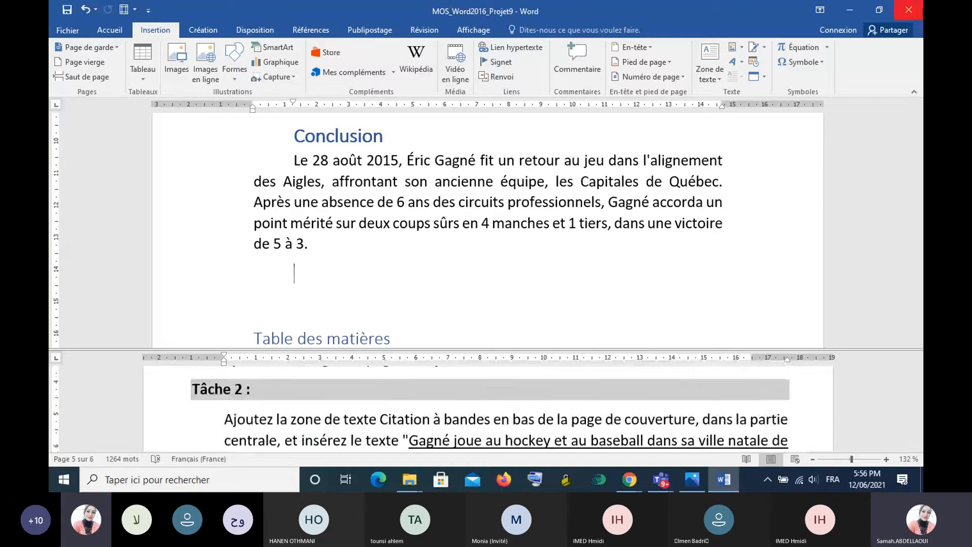
pyautogui.click(908, 10)
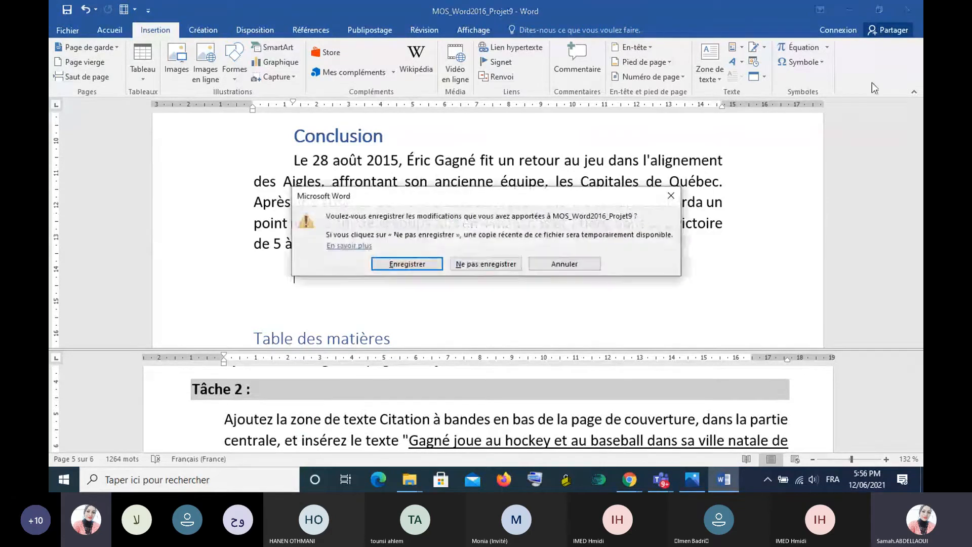
pyautogui.click(502, 269)
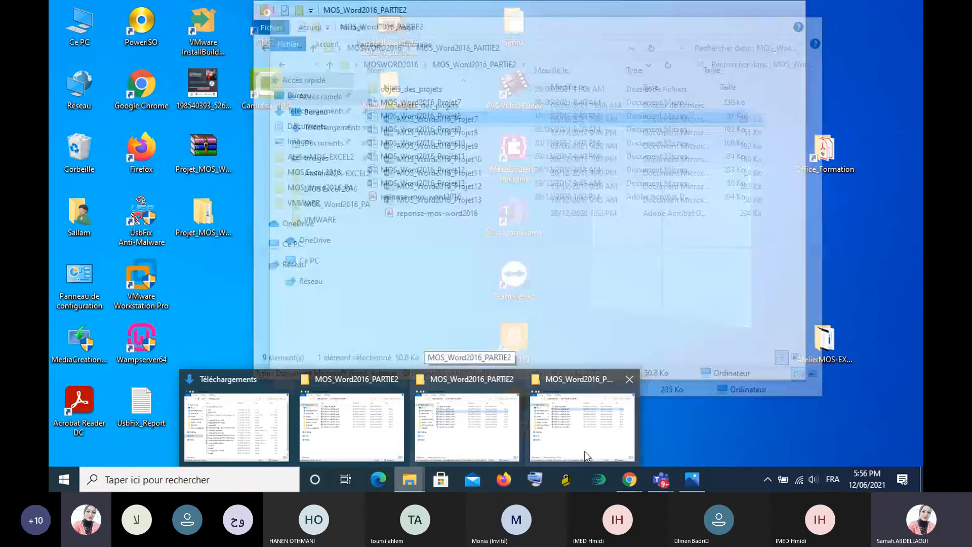
pyautogui.moveTo(584, 451)
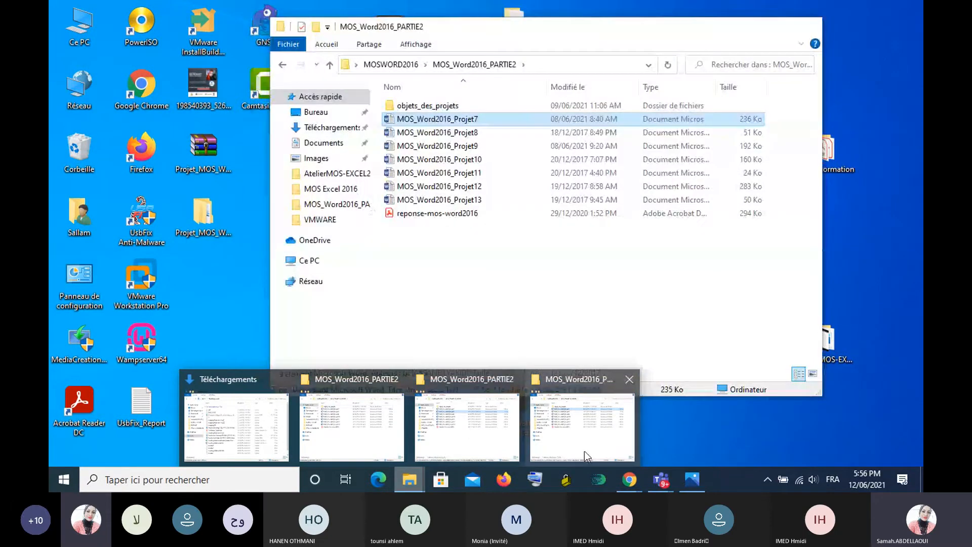
pyautogui.moveTo(324, 443)
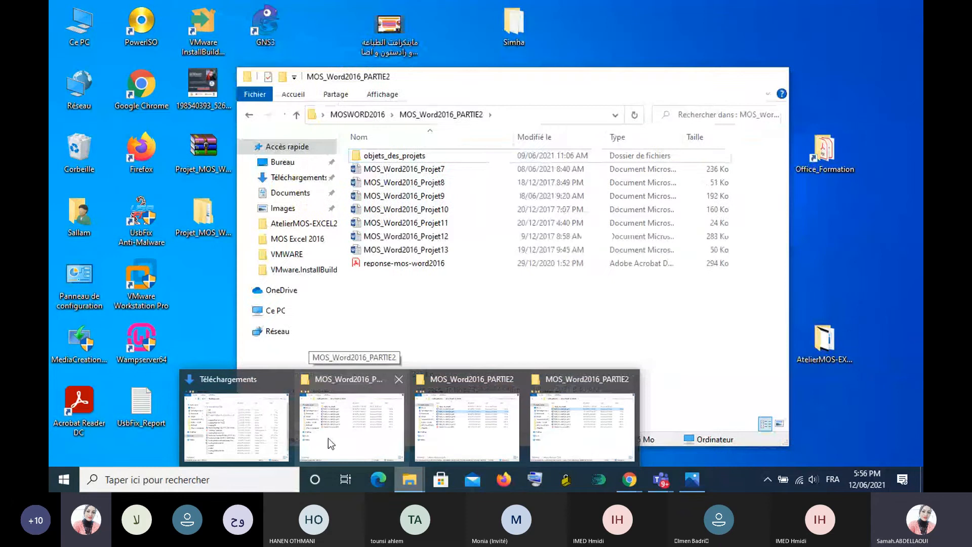
pyautogui.moveTo(229, 439)
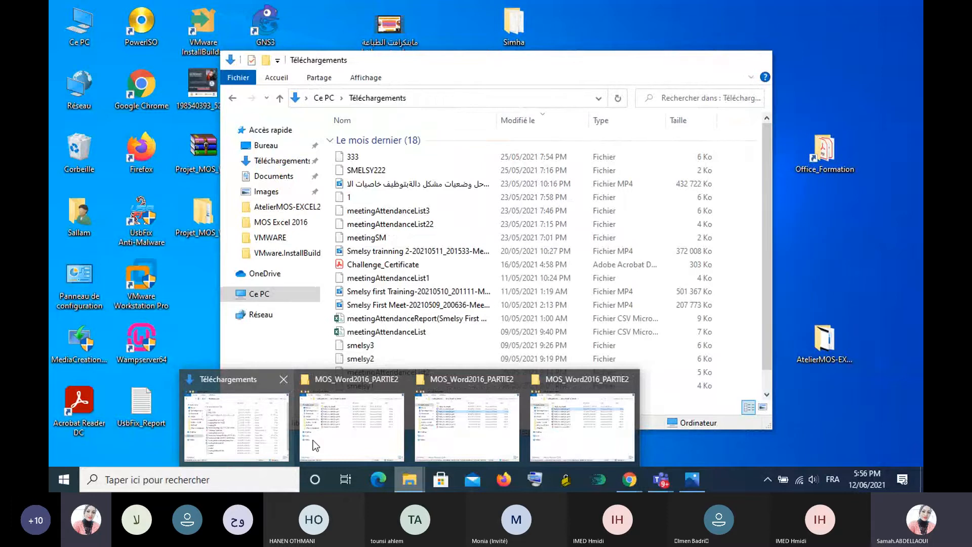
pyautogui.moveTo(435, 439)
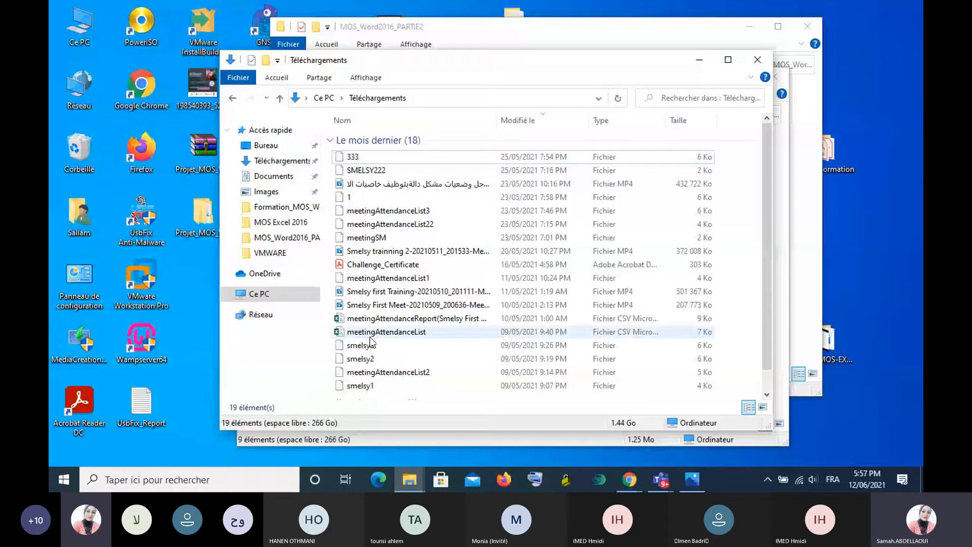
pyautogui.moveTo(771, 190); pyautogui.dragTo(772, 248)
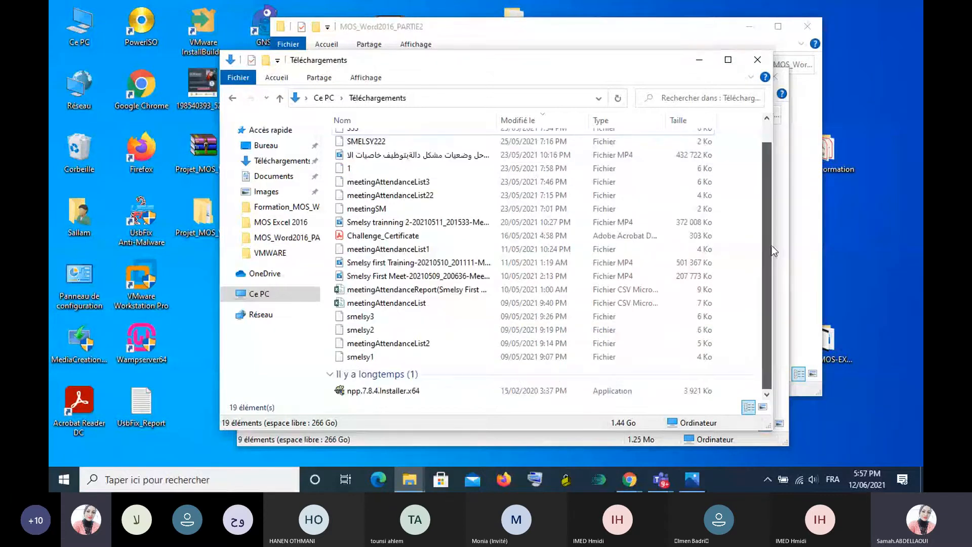
pyautogui.scroll(5, 770, 245)
pyautogui.click(699, 59)
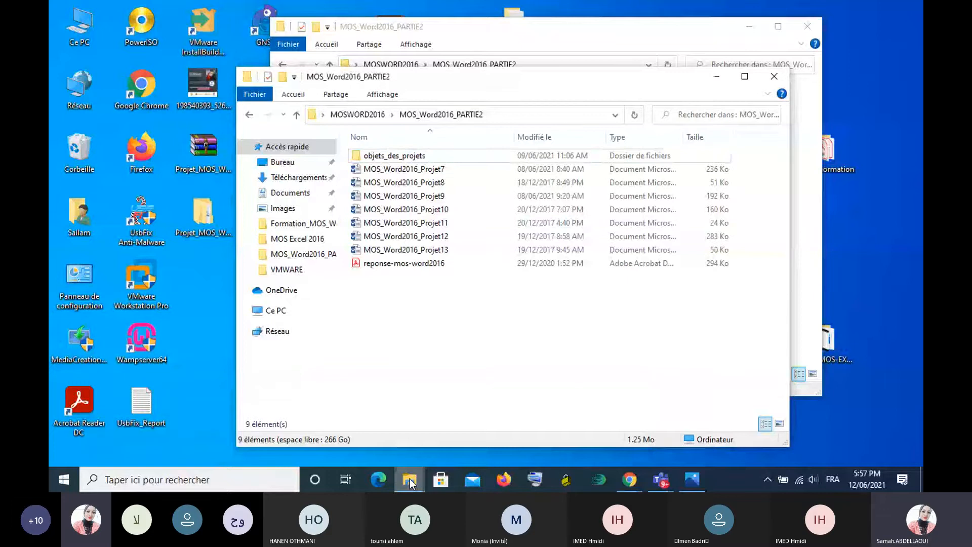
# - Keep a single MOS_Word2016_PARTIE2 folder window in view by minimising one duplicate and closing the other
pyautogui.click(411, 483)
pyautogui.click(443, 445)
pyautogui.click(443, 445)
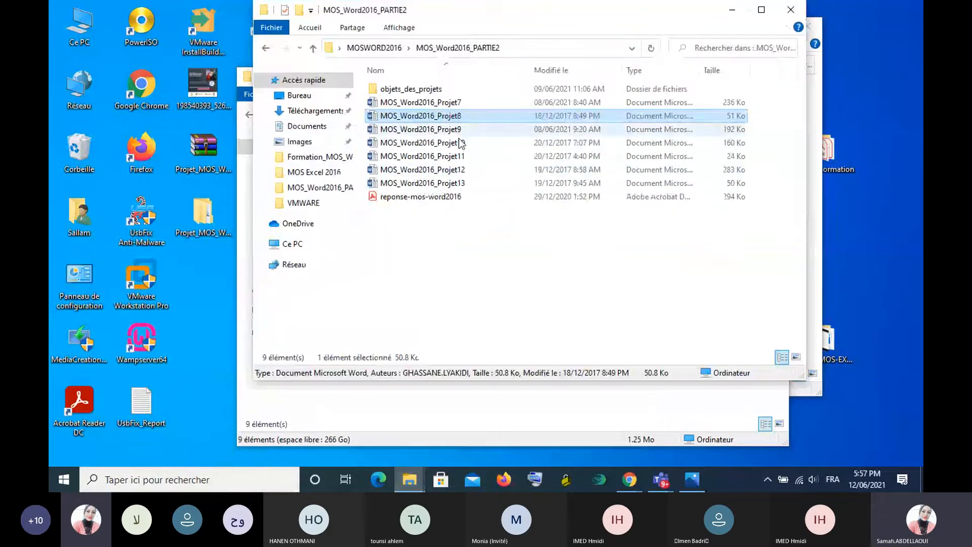
pyautogui.click(409, 481)
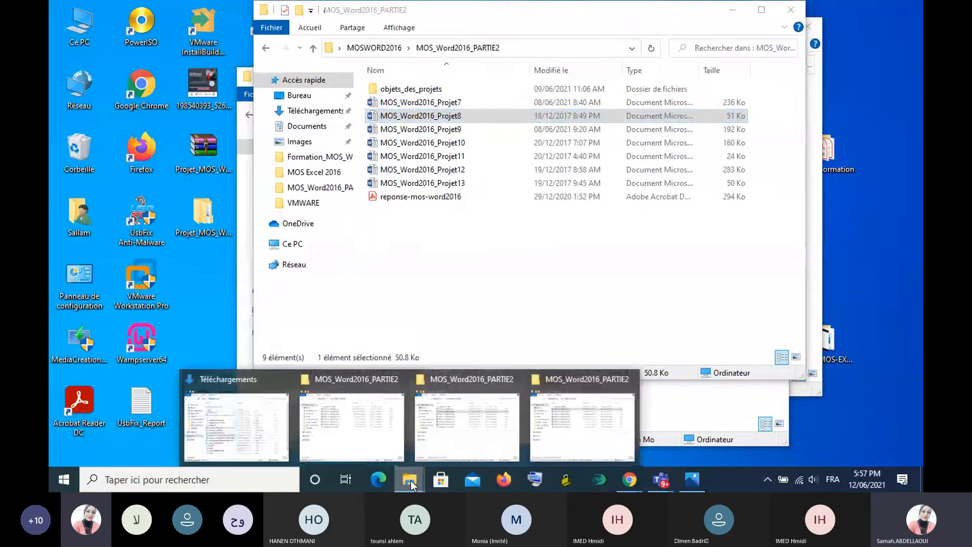
pyautogui.click(616, 430)
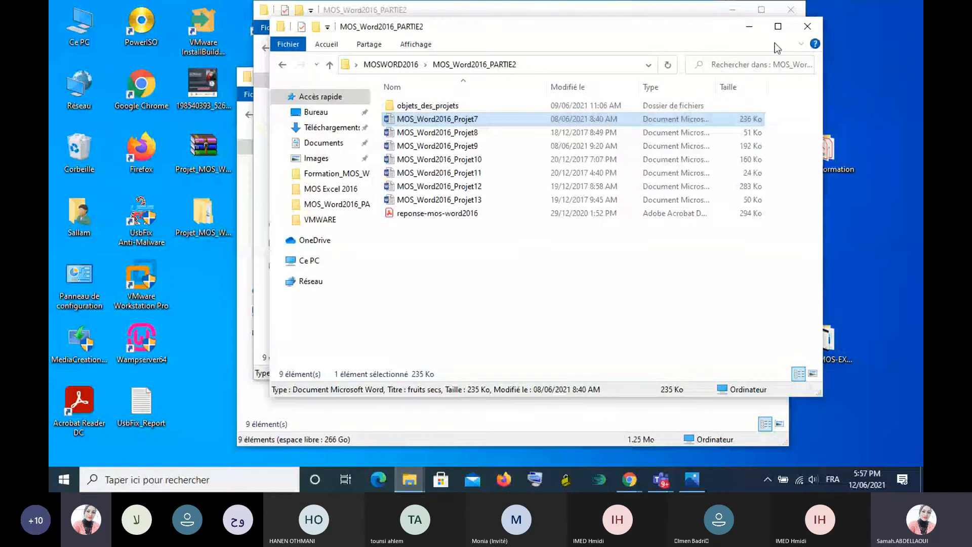
pyautogui.click(749, 27)
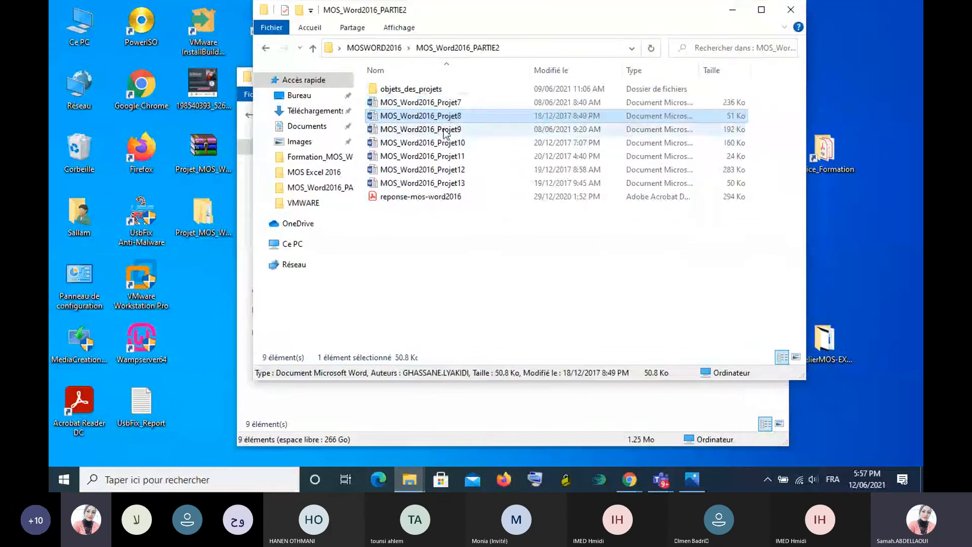
pyautogui.click(244, 81)
pyautogui.click(245, 81)
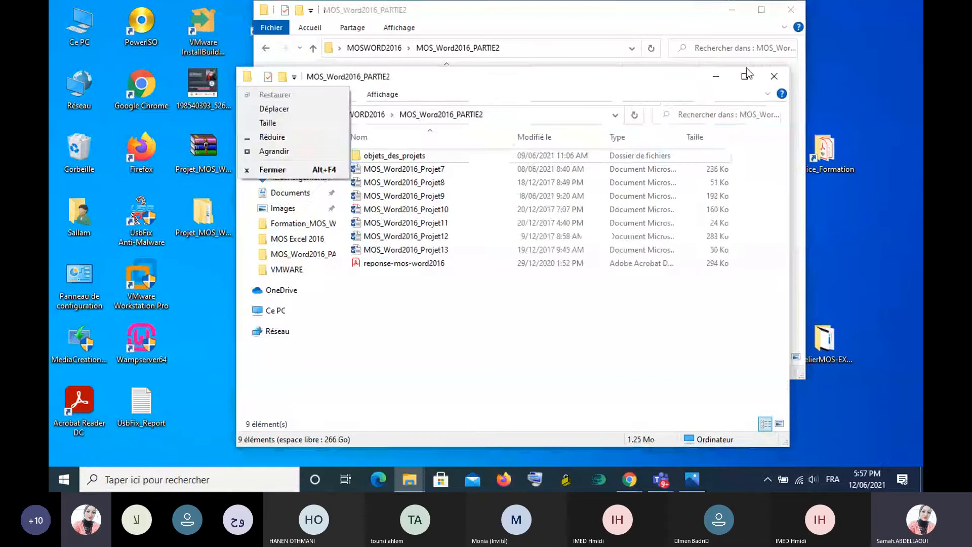
pyautogui.click(776, 72)
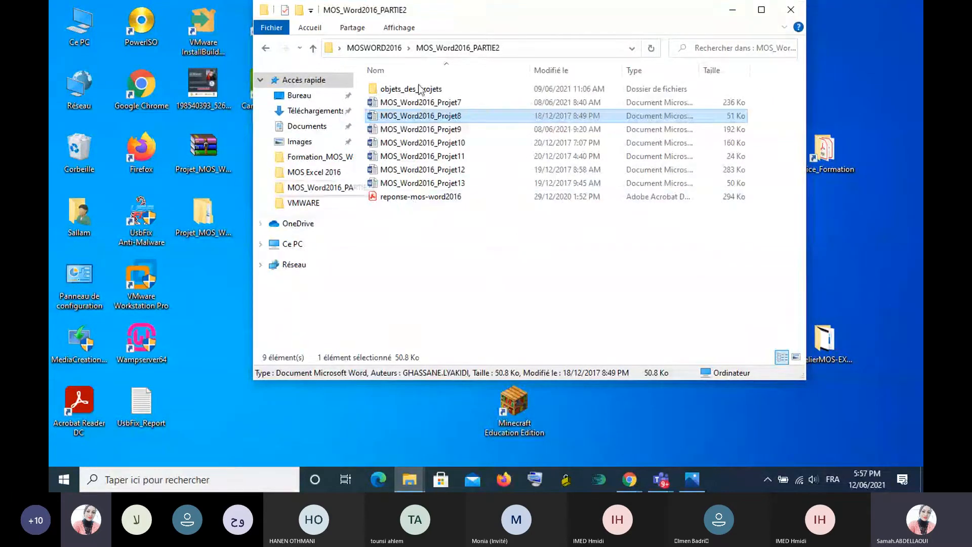
# - Open the MOS_Word2016_Projet10 document from the folder and split its window into two panes
pyautogui.click(430, 144)
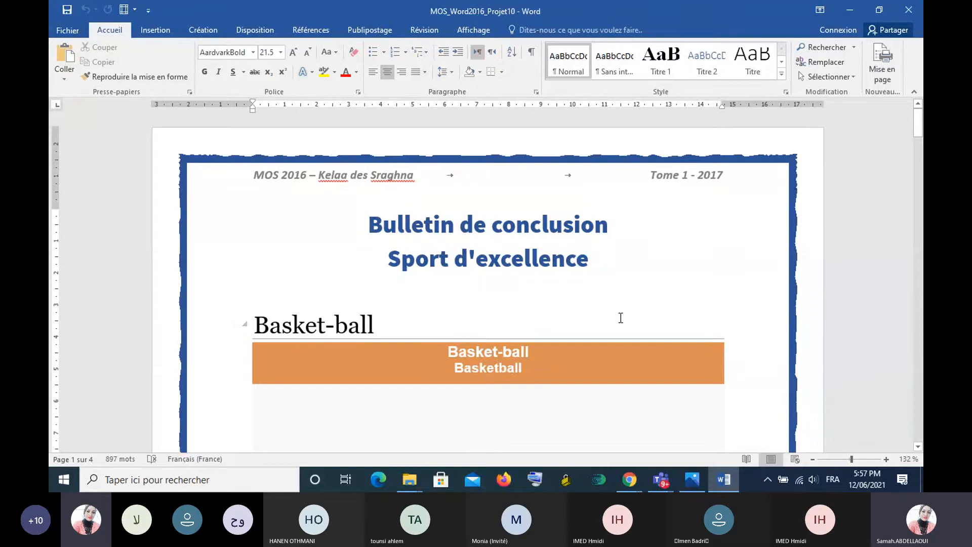
pyautogui.click(475, 32)
pyautogui.click(525, 56)
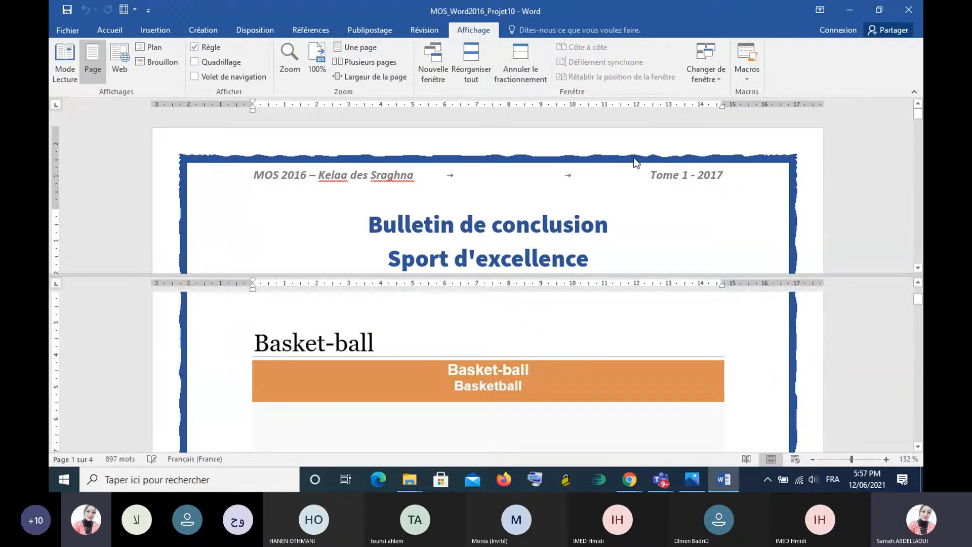
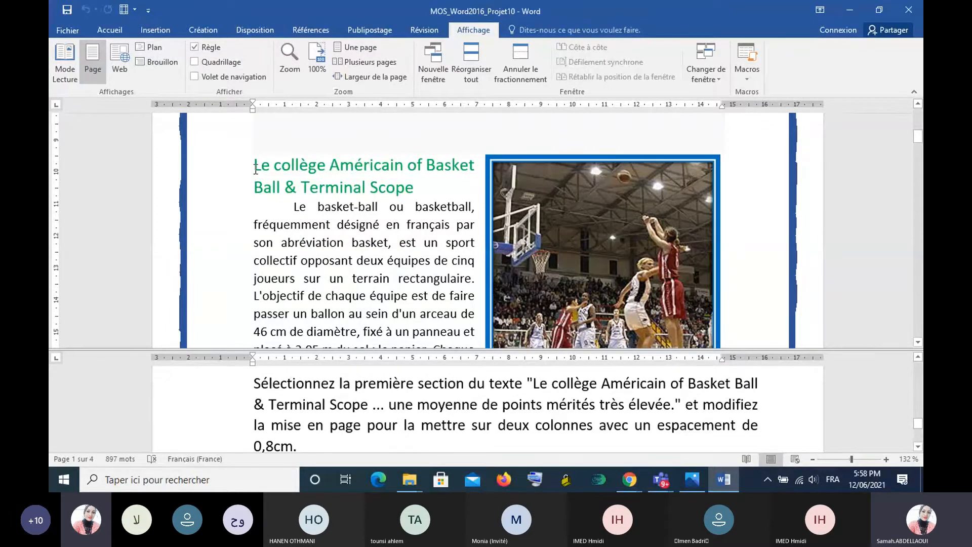
# - Lay out the first section, from "Le collège Américain of Basket Ball" to "très élevée.", in two columns with 0,8 cm spacing
pyautogui.moveTo(256, 169); pyautogui.dragTo(474, 307)
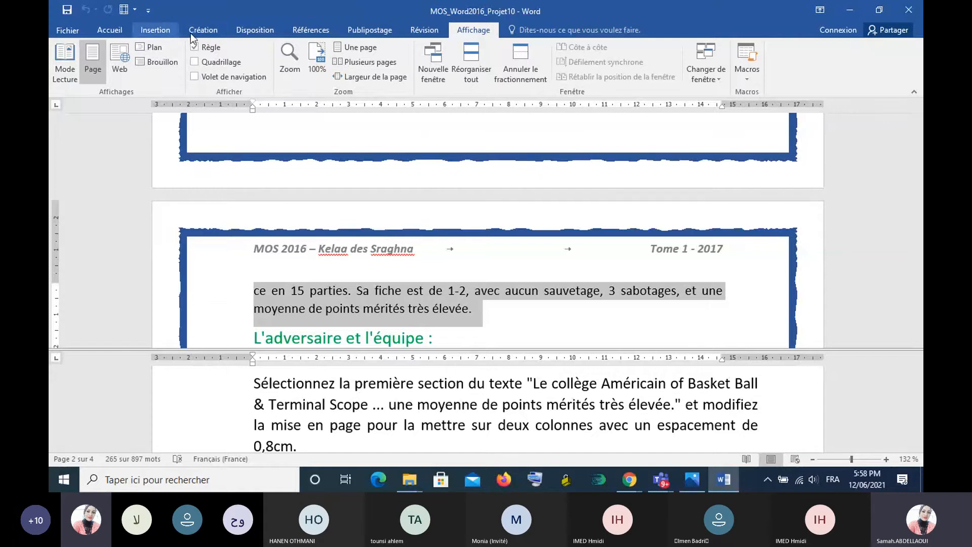
pyautogui.click(237, 31)
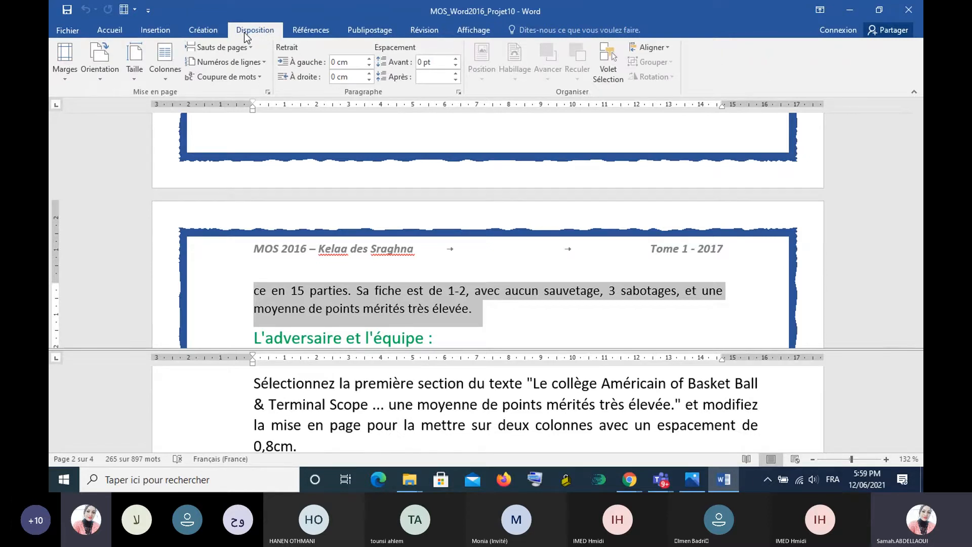
pyautogui.click(166, 77)
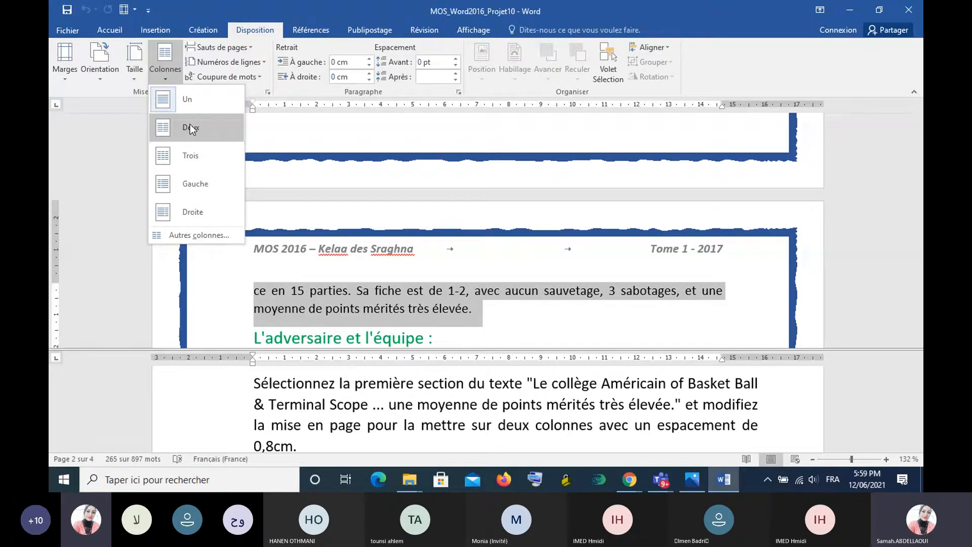
pyautogui.click(200, 236)
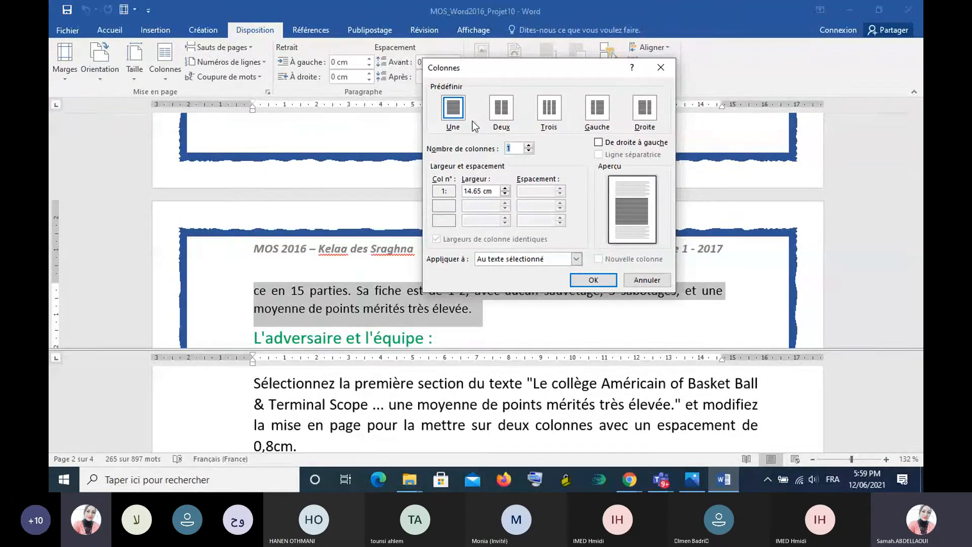
pyautogui.click(500, 107)
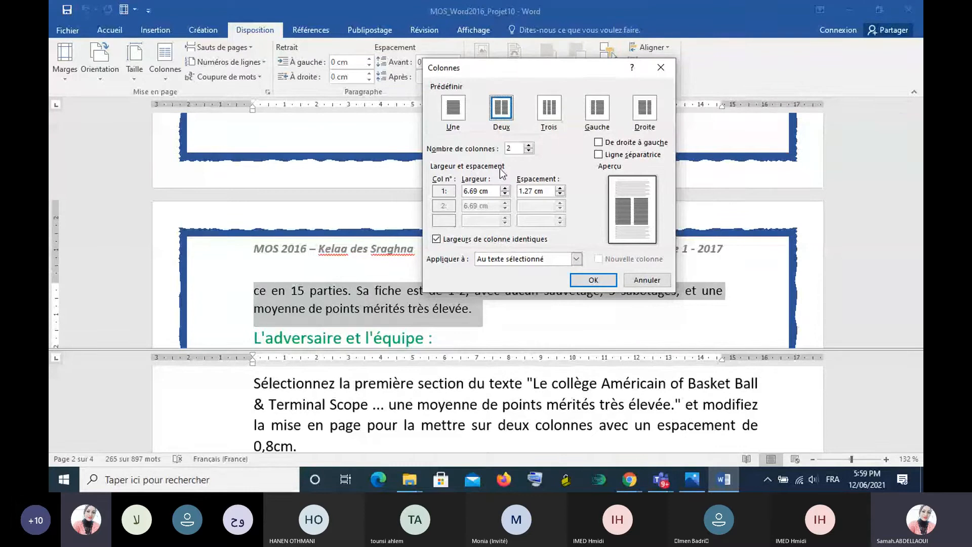
pyautogui.click(560, 195)
pyautogui.click(560, 195)
pyautogui.click(586, 281)
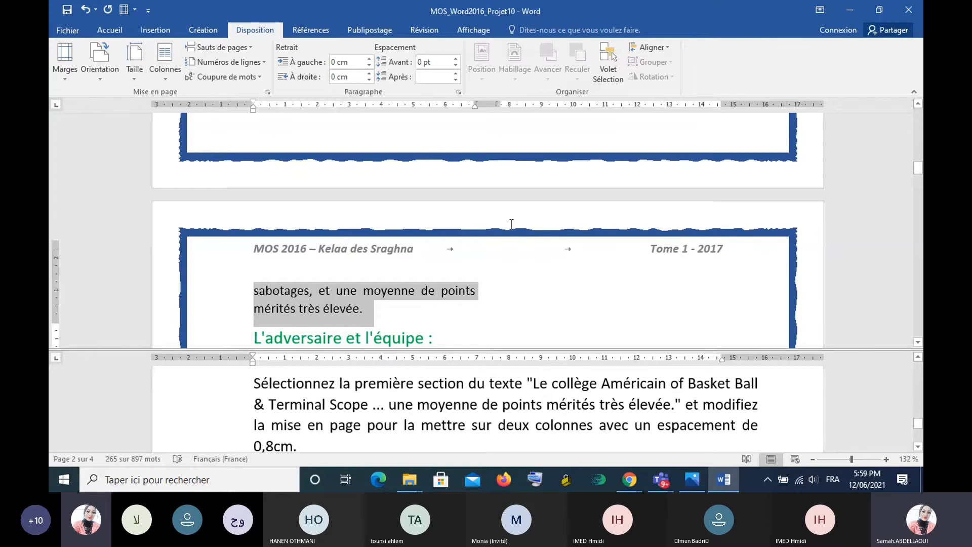
pyautogui.scroll(10, 512, 223)
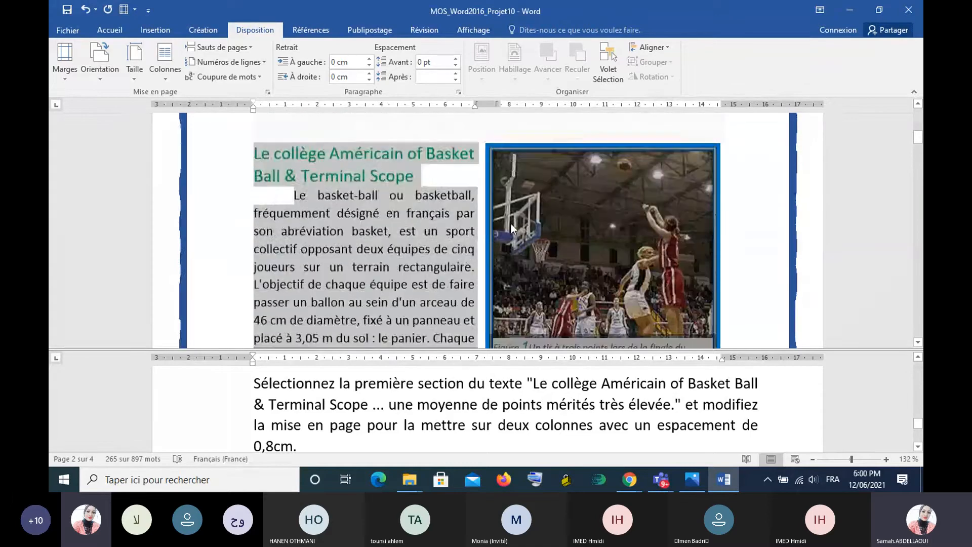
pyautogui.scroll(-10, 512, 223)
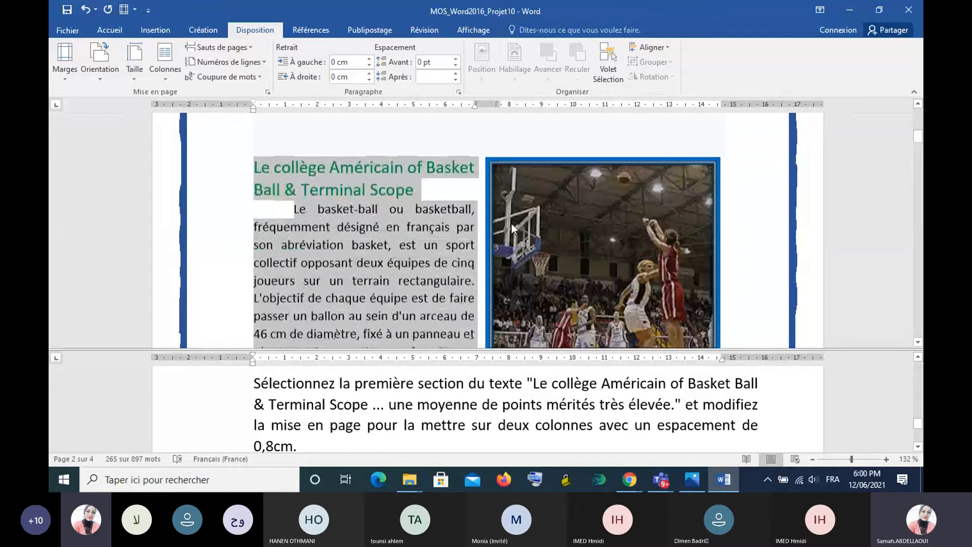
pyautogui.scroll(-4, 512, 223)
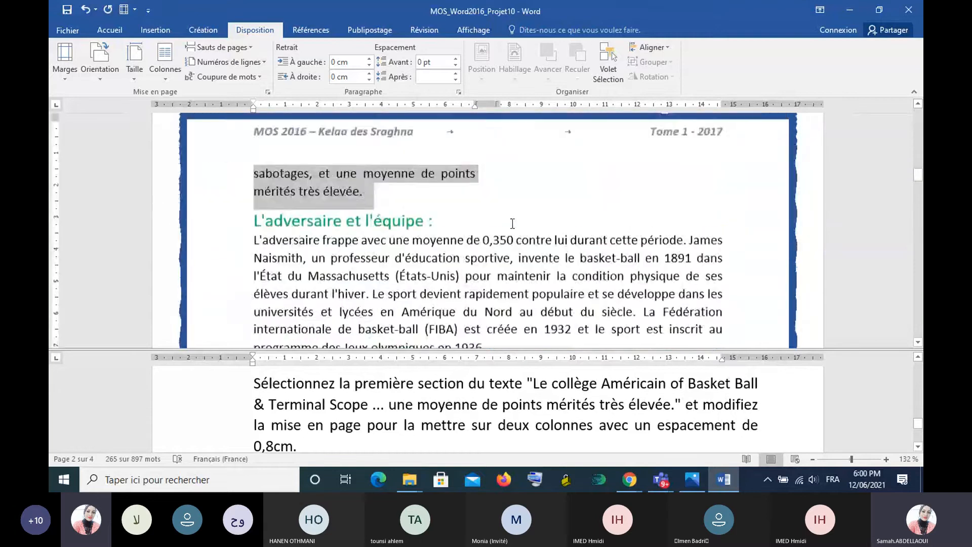
pyautogui.scroll(-1, 512, 223)
pyautogui.click(597, 172)
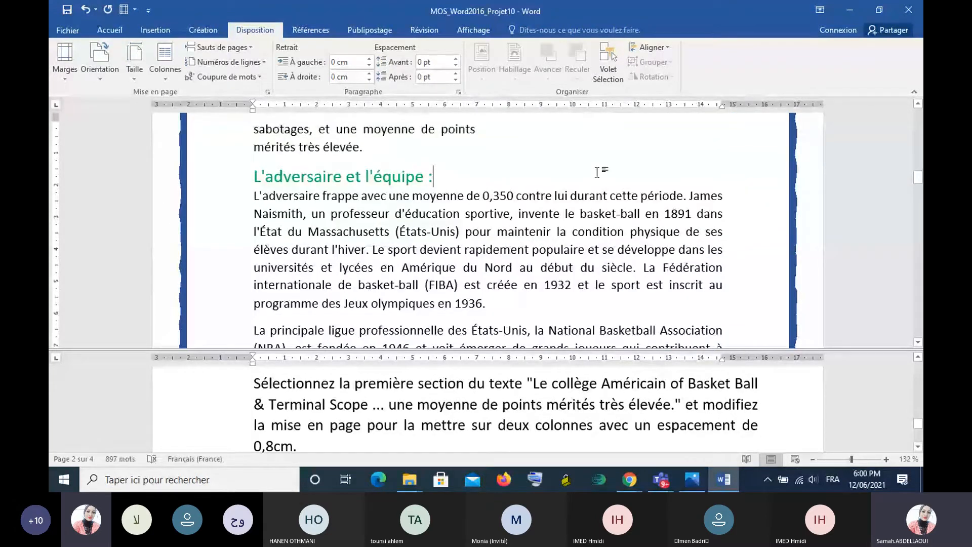
# - Follow Tâche 2 by inserting a text wrapping break (Habillage du texte) directly before the heading "Etape 3 : Red Workshop de Boston."
pyautogui.scroll(-3, 543, 410)
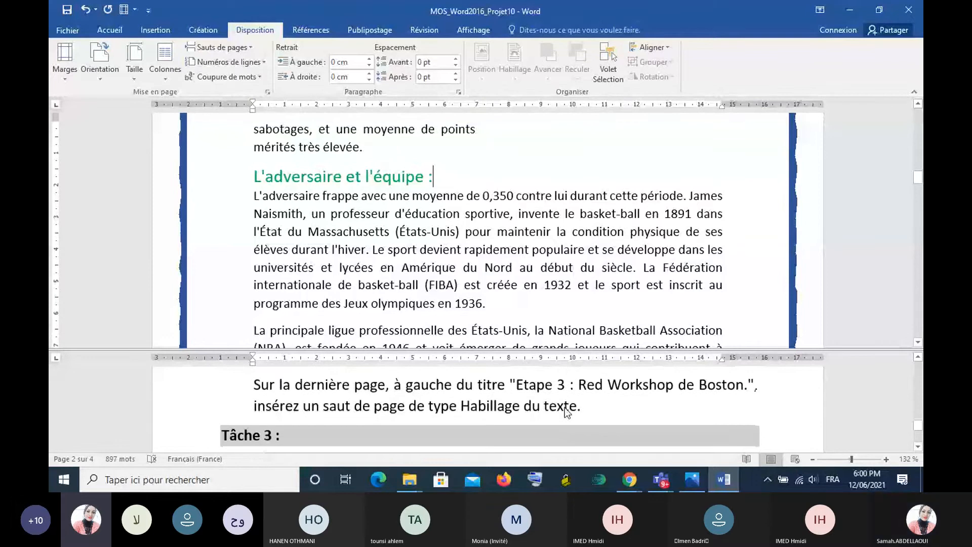
pyautogui.scroll(1, 564, 407)
pyautogui.scroll(-1, 565, 405)
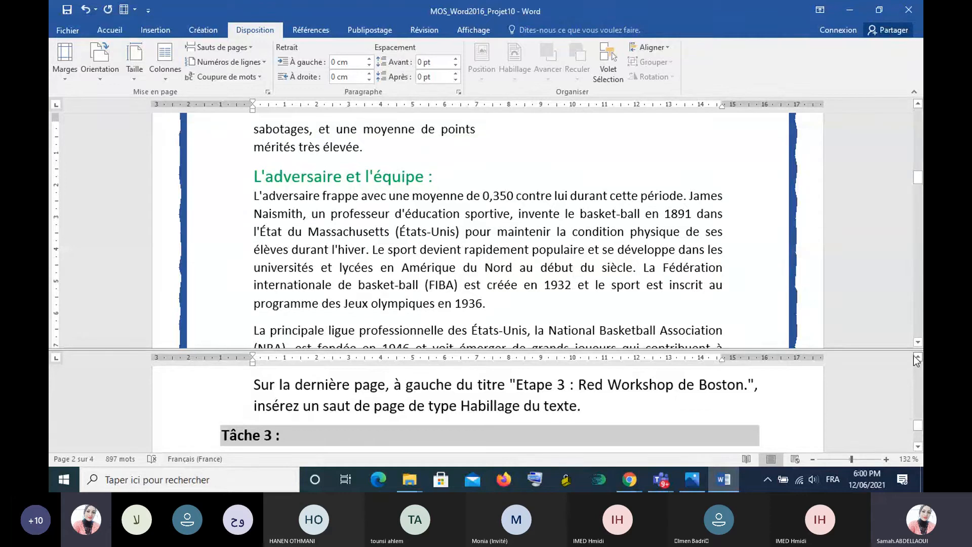
pyautogui.click(917, 358)
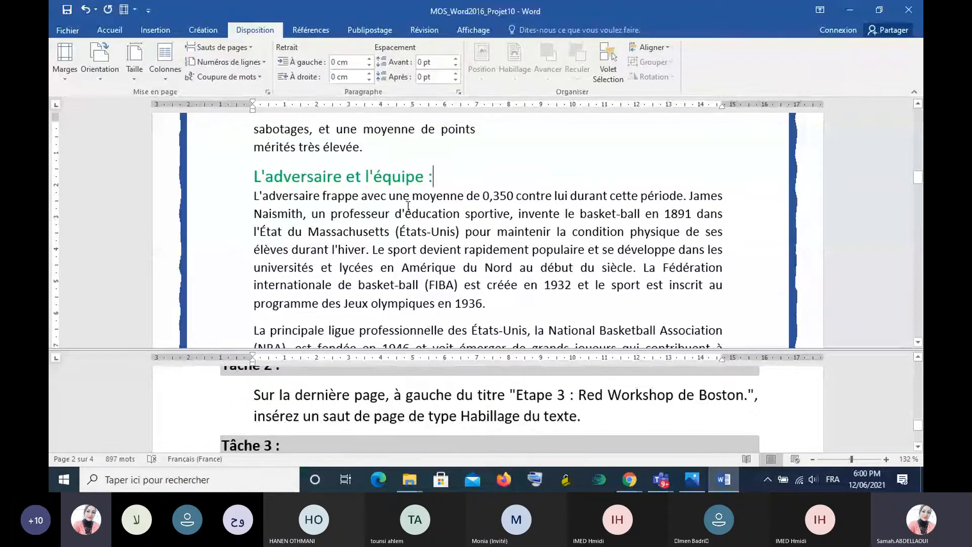
pyautogui.scroll(-2, 408, 206)
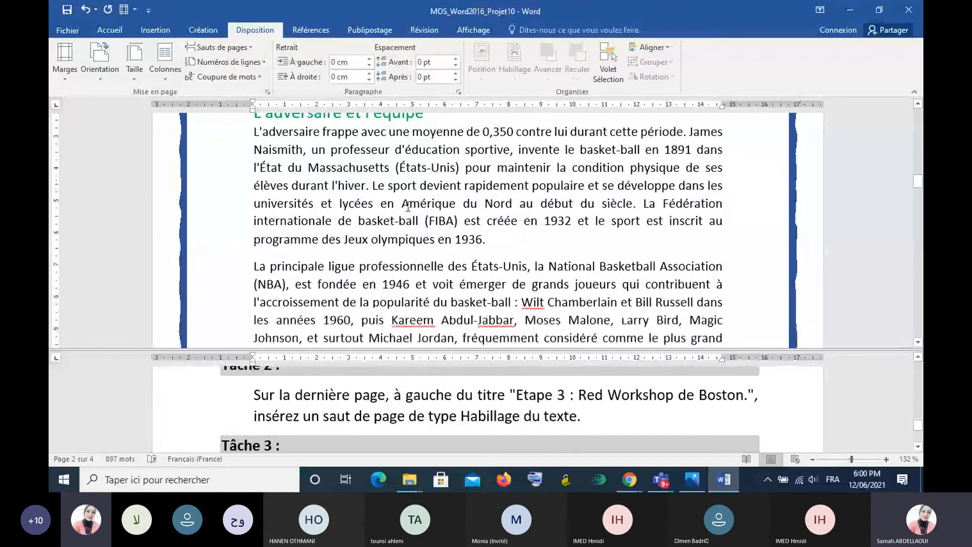
pyautogui.scroll(-15, 408, 206)
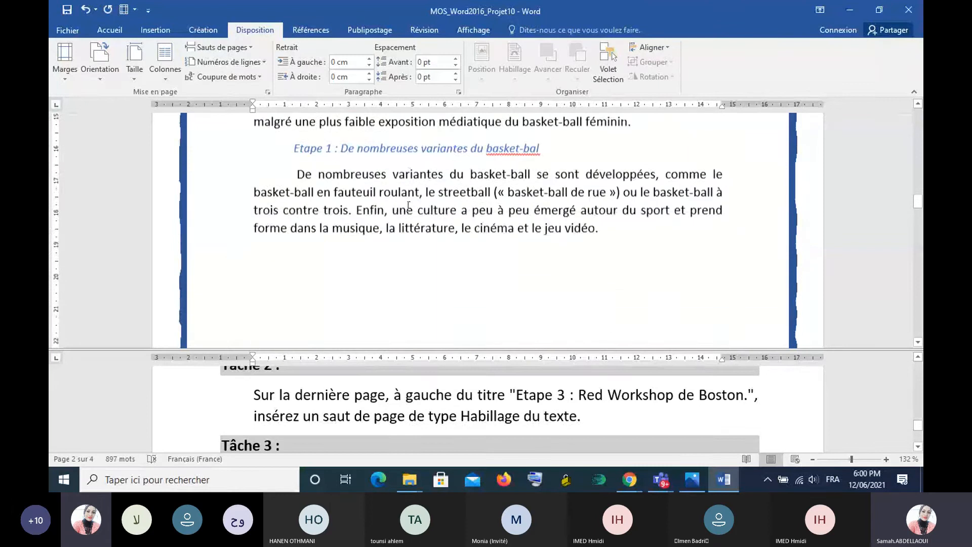
pyautogui.scroll(-12, 408, 206)
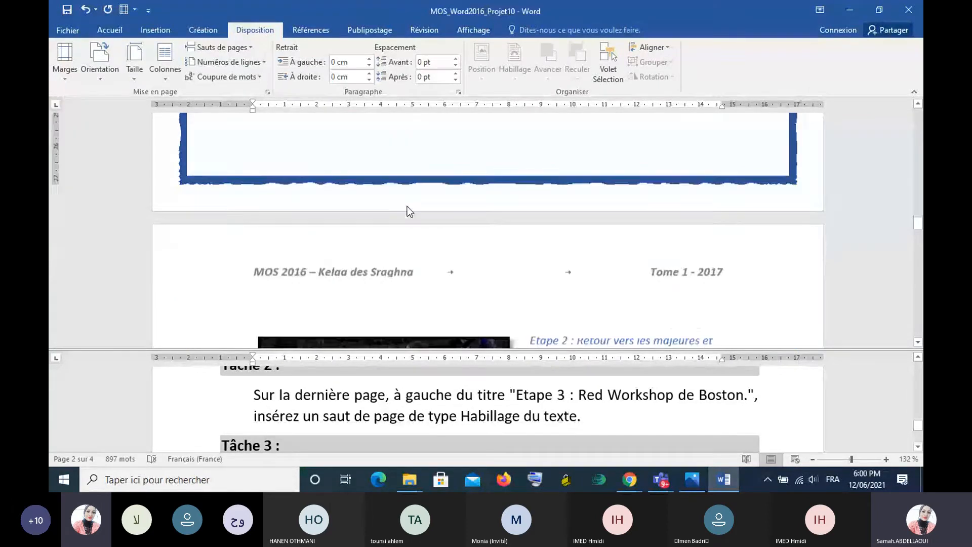
pyautogui.scroll(-1, 407, 206)
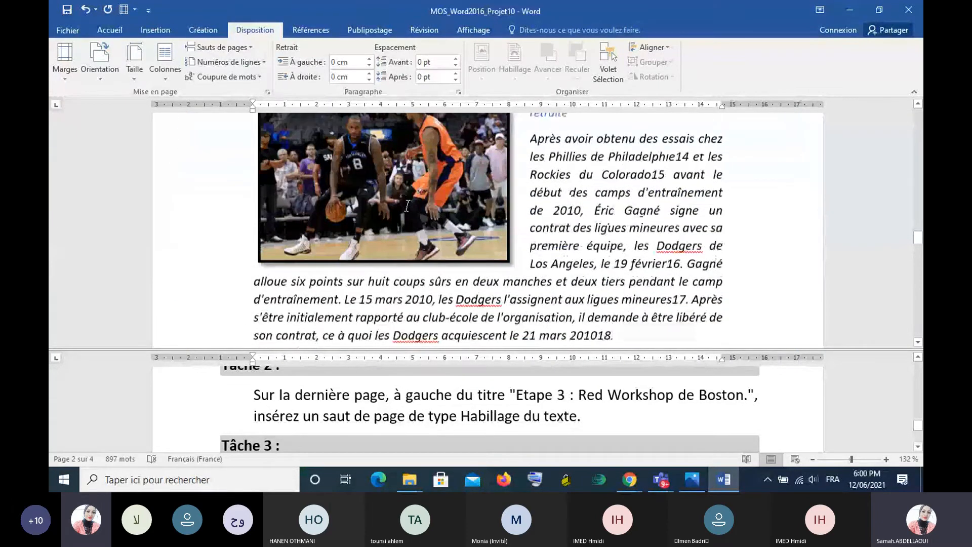
pyautogui.scroll(-4, 406, 205)
pyautogui.scroll(-10, 406, 205)
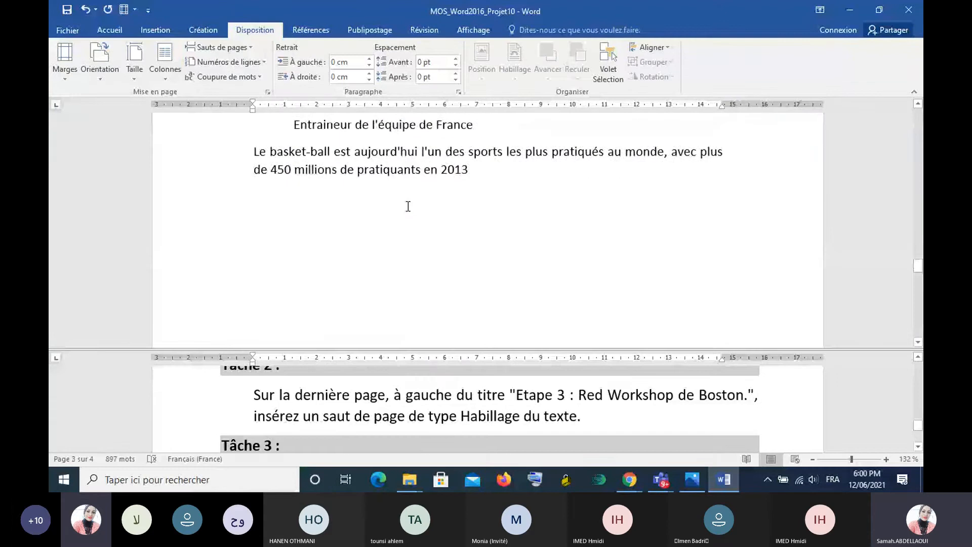
pyautogui.scroll(8, 408, 206)
pyautogui.scroll(1, 408, 206)
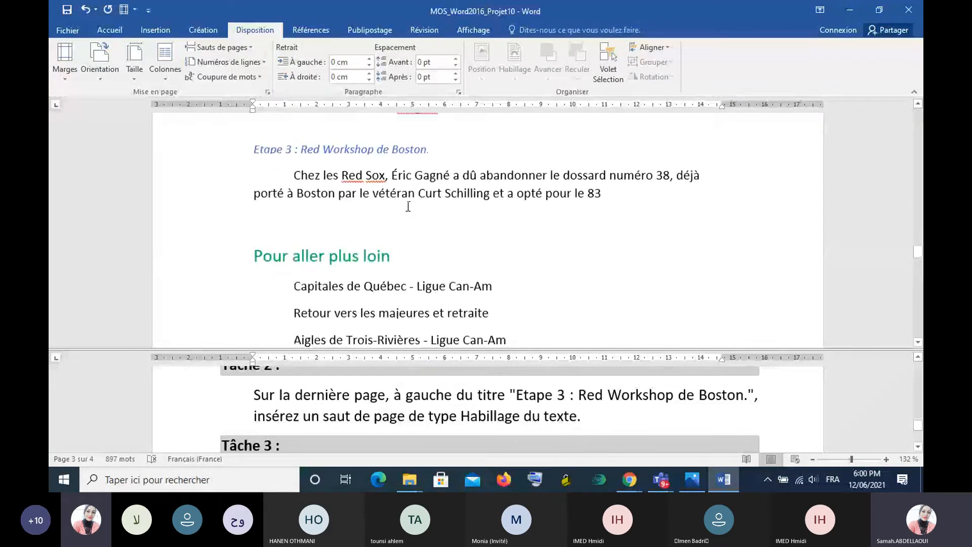
pyautogui.scroll(2, 408, 206)
pyautogui.scroll(-2, 408, 206)
pyautogui.scroll(3, 406, 207)
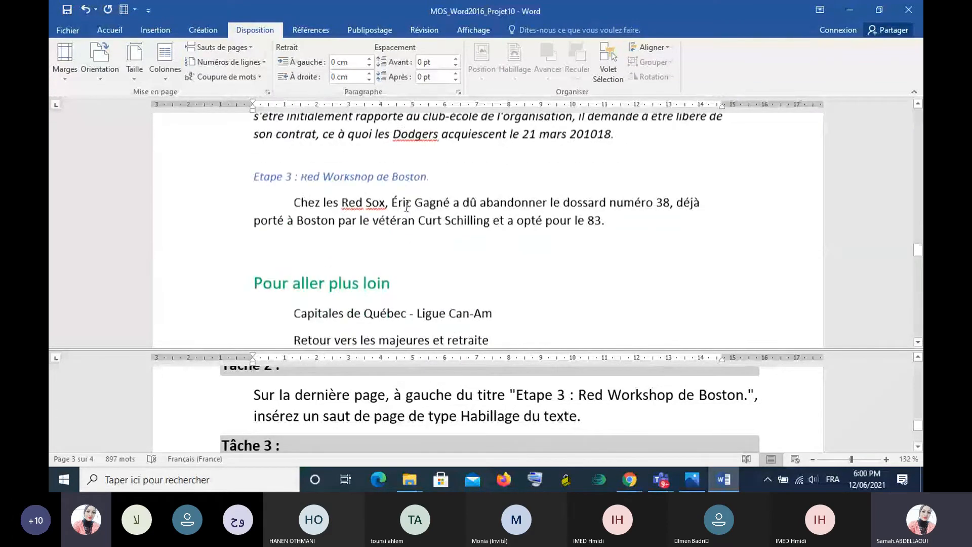
pyautogui.scroll(1, 406, 206)
pyautogui.click(255, 276)
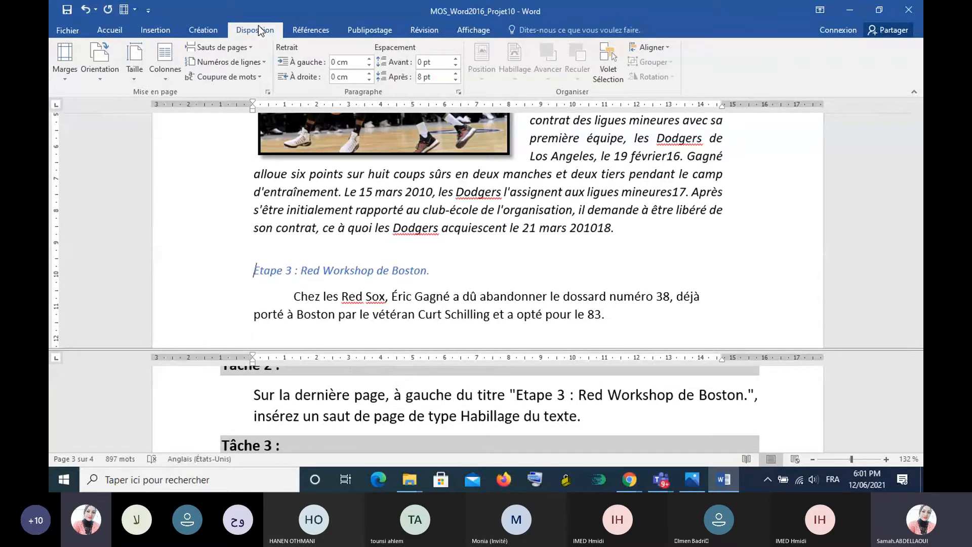
pyautogui.click(219, 47)
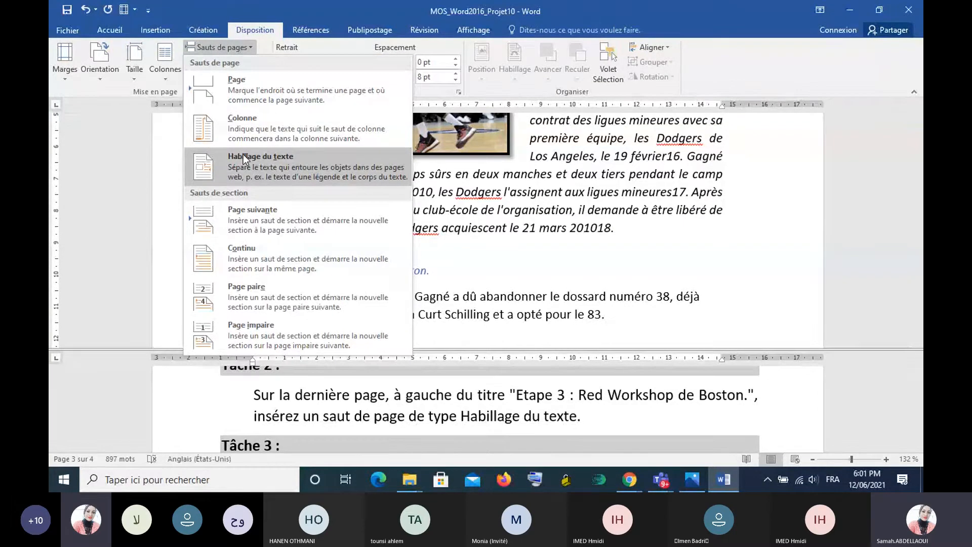
pyautogui.click(304, 168)
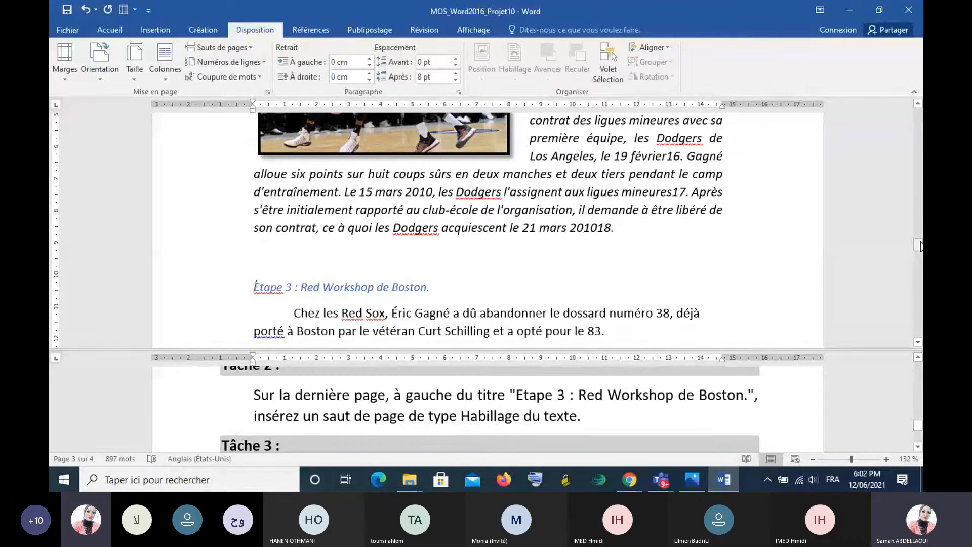
# - Zoom the instructions pane to 116% and read the Tâche 3 instructions on the custom-bulleted list under "Pour aller plus loin"
pyautogui.scroll(-4, 706, 394)
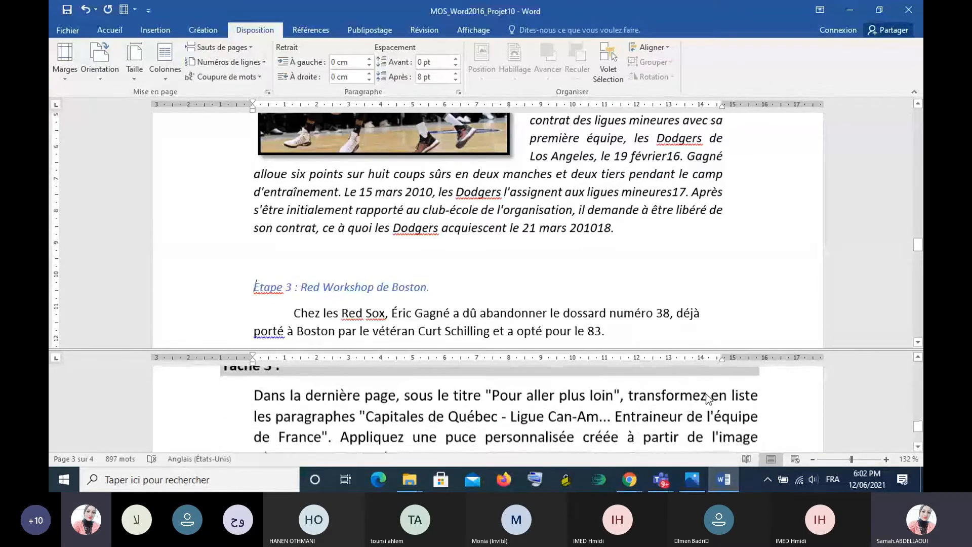
pyautogui.scroll(-2, 705, 394)
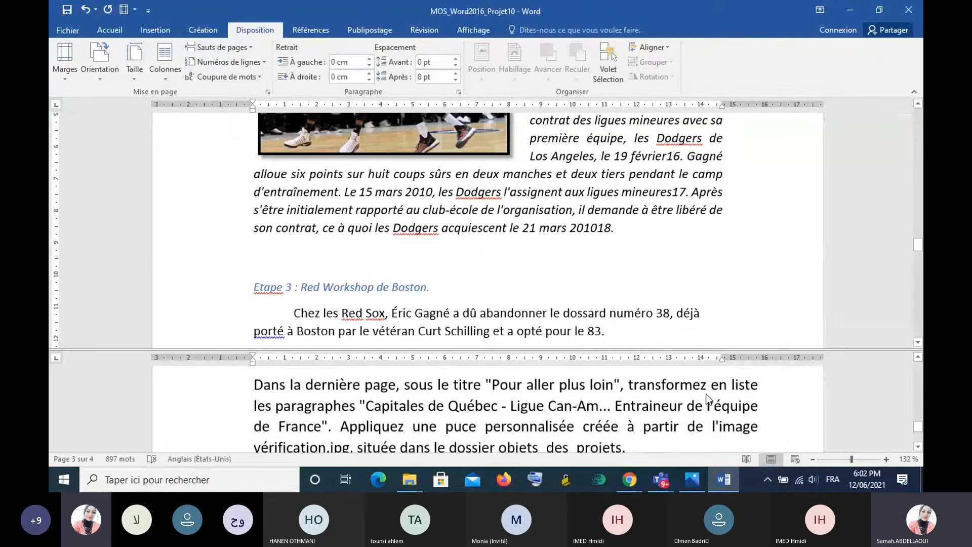
pyautogui.scroll(1, 708, 399)
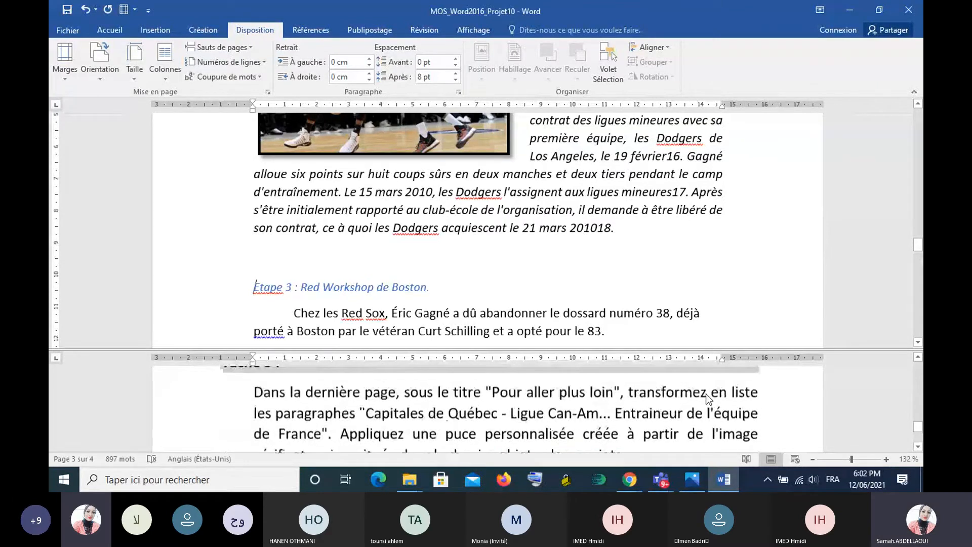
pyautogui.scroll(1, 708, 399)
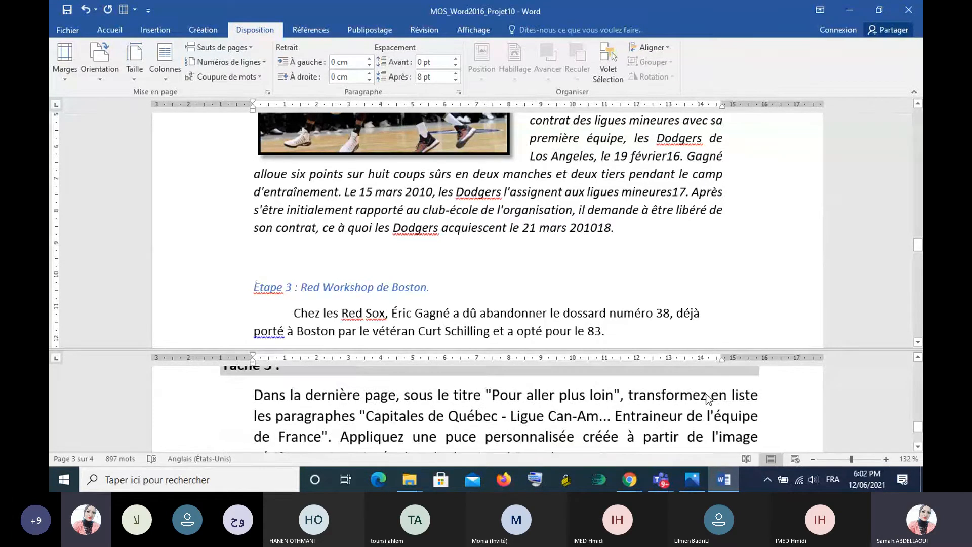
pyautogui.click(849, 461)
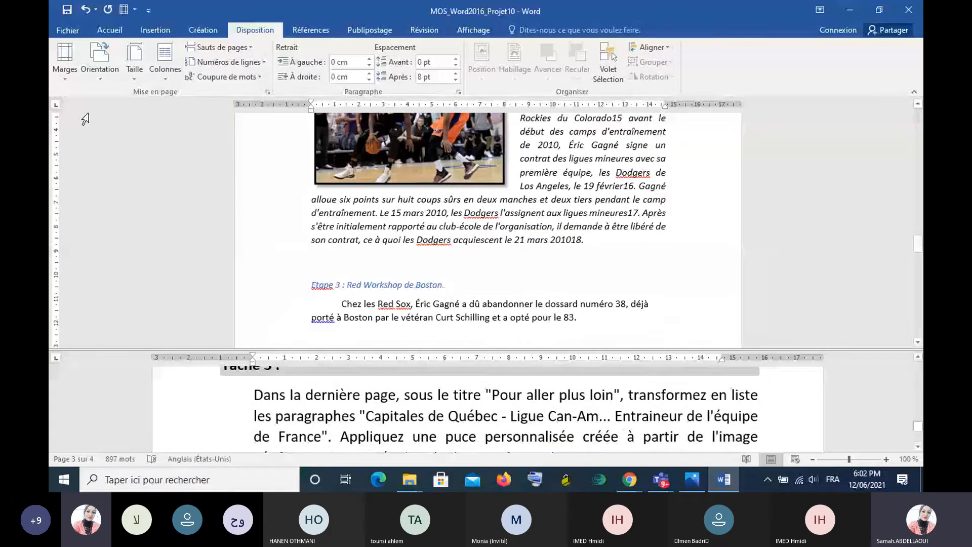
pyautogui.click(852, 459)
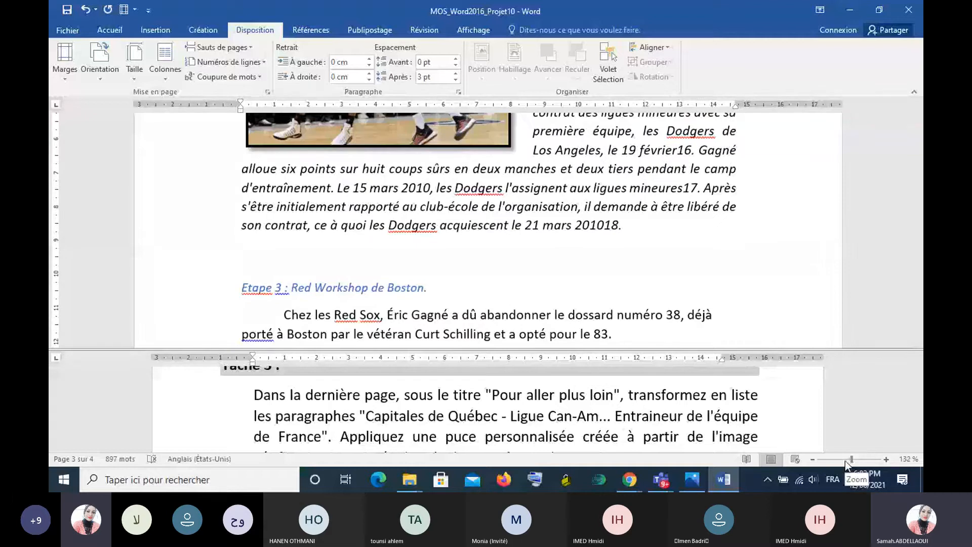
pyautogui.click(723, 428)
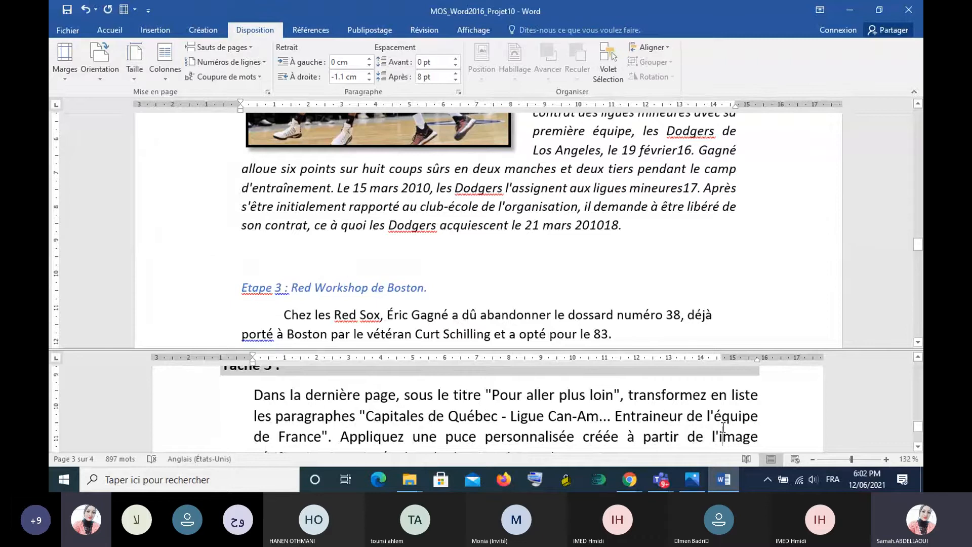
pyautogui.click(846, 460)
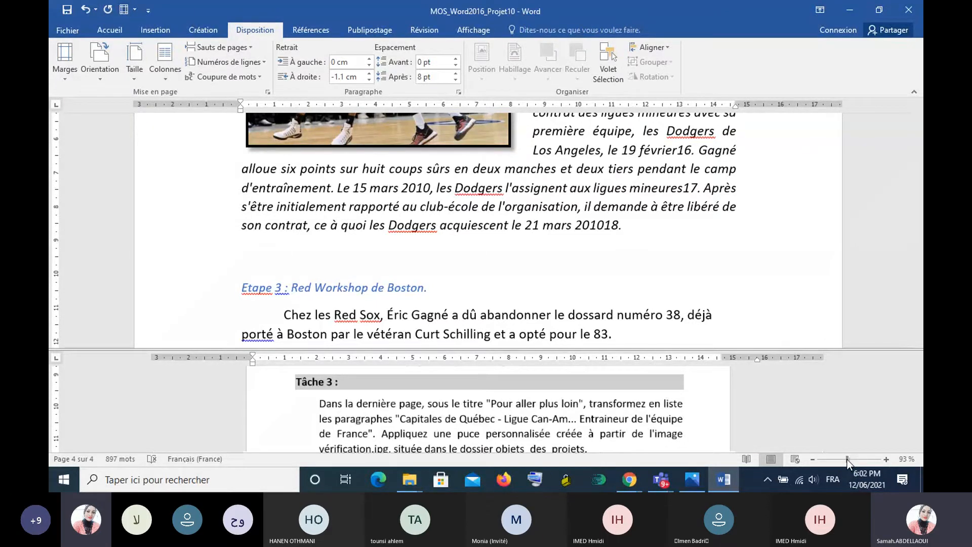
pyautogui.click(850, 459)
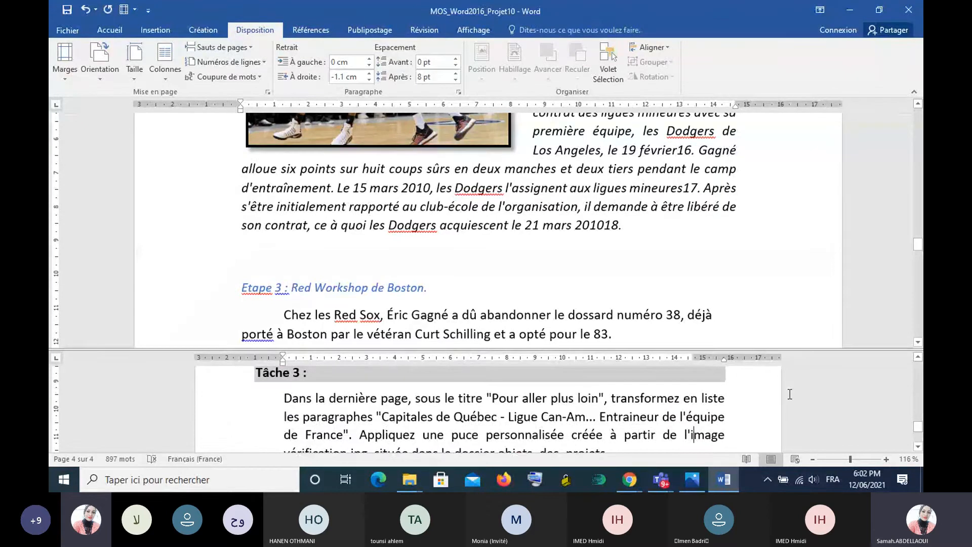
pyautogui.scroll(-1, 790, 394)
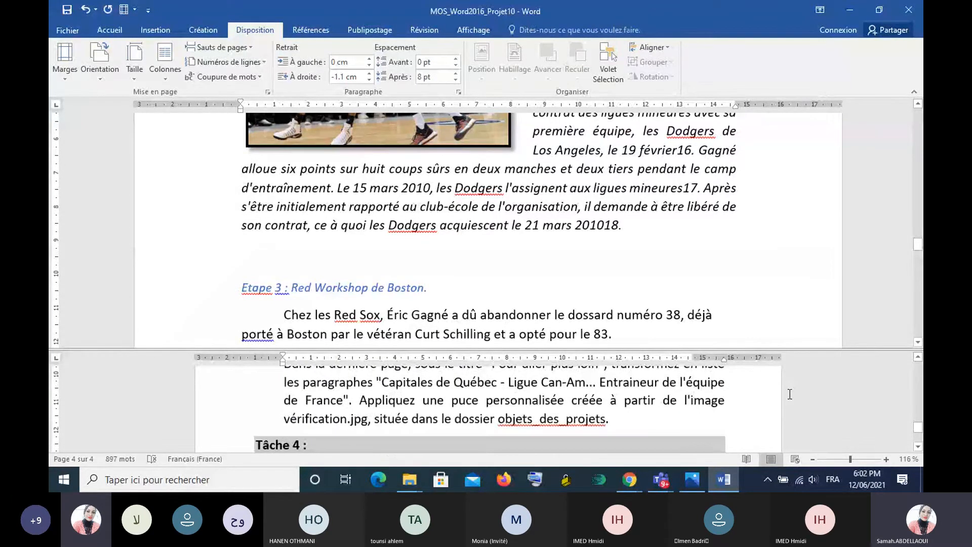
pyautogui.click(917, 356)
pyautogui.click(917, 356)
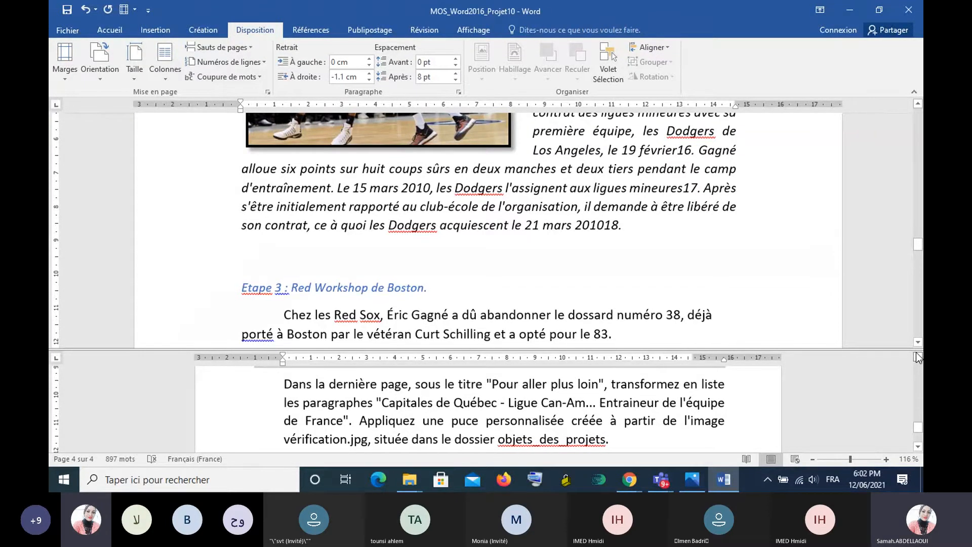
pyautogui.scroll(-2, 563, 229)
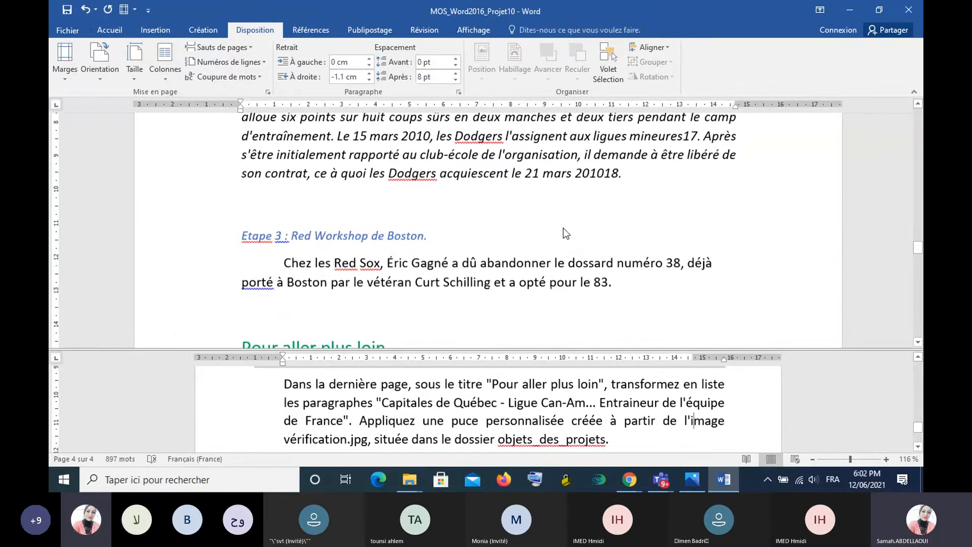
# - Turn the four paragraphs under "Pour aller plus loin" into a list with a custom picture bullet from the vérification image in objets_des_projets
pyautogui.scroll(-2, 563, 228)
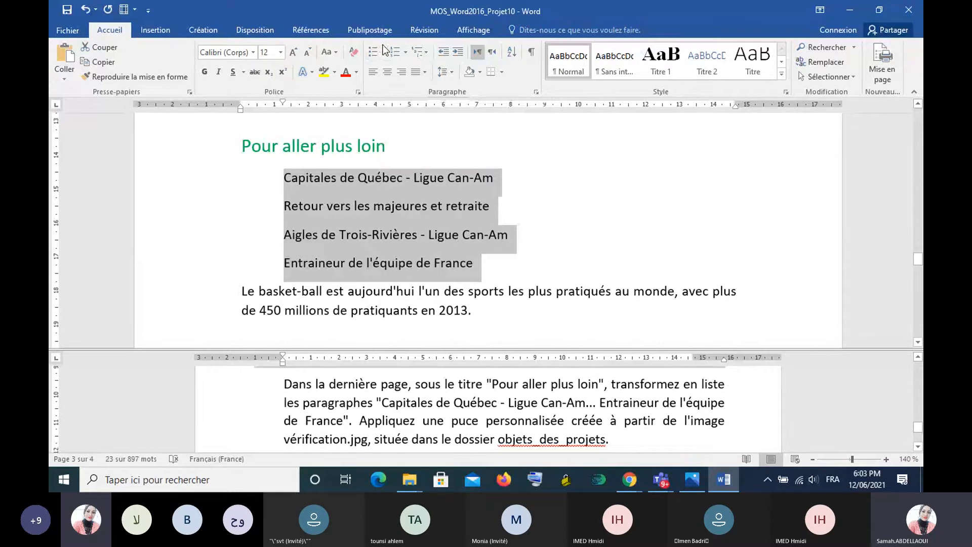
pyautogui.click(385, 56)
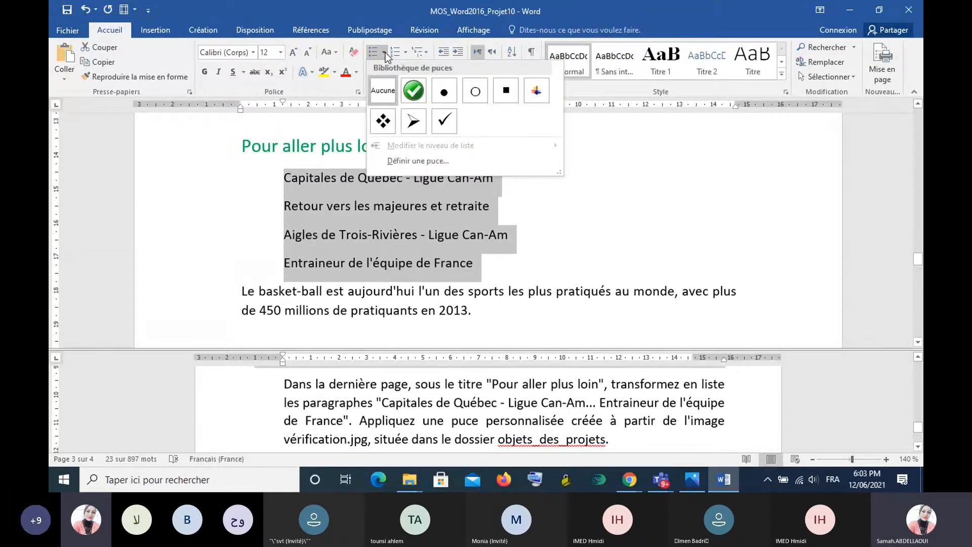
pyautogui.click(417, 160)
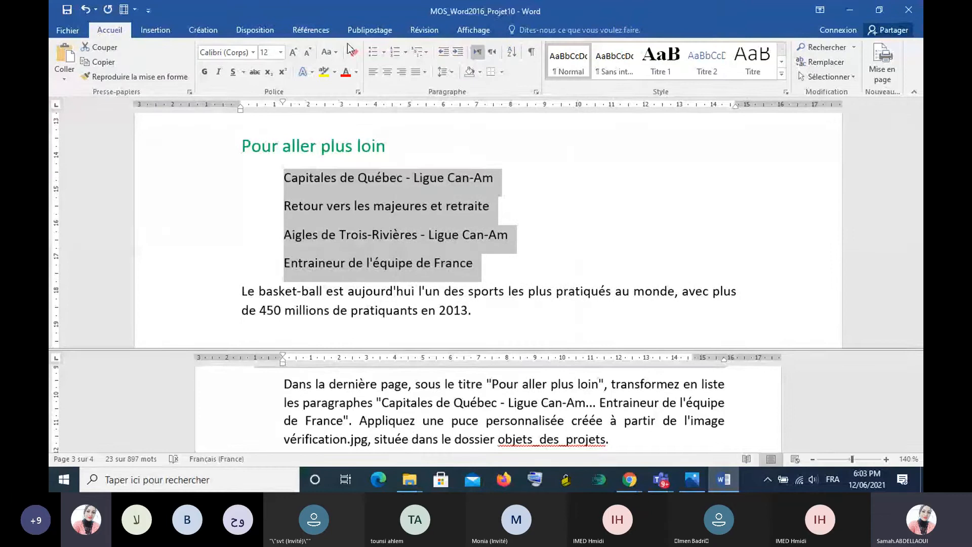
pyautogui.click(384, 51)
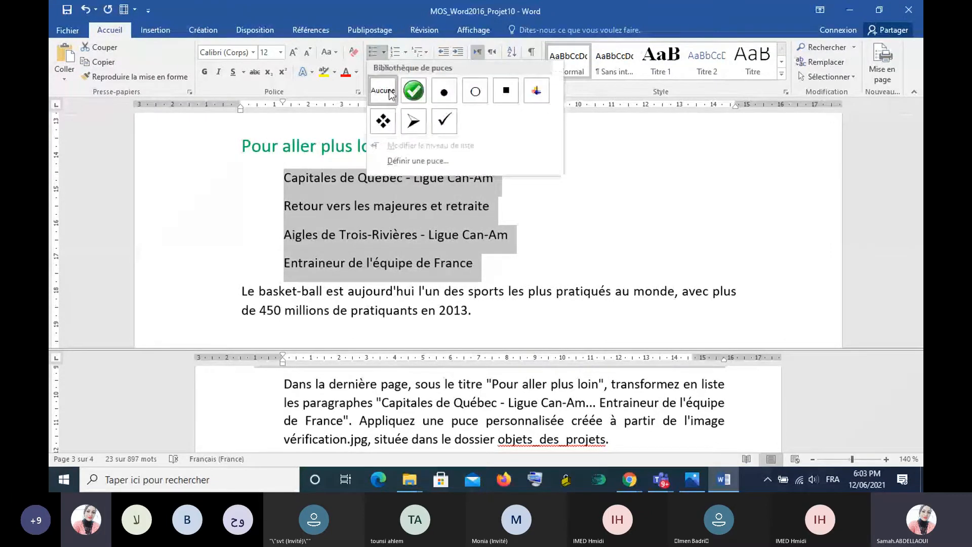
pyautogui.click(424, 161)
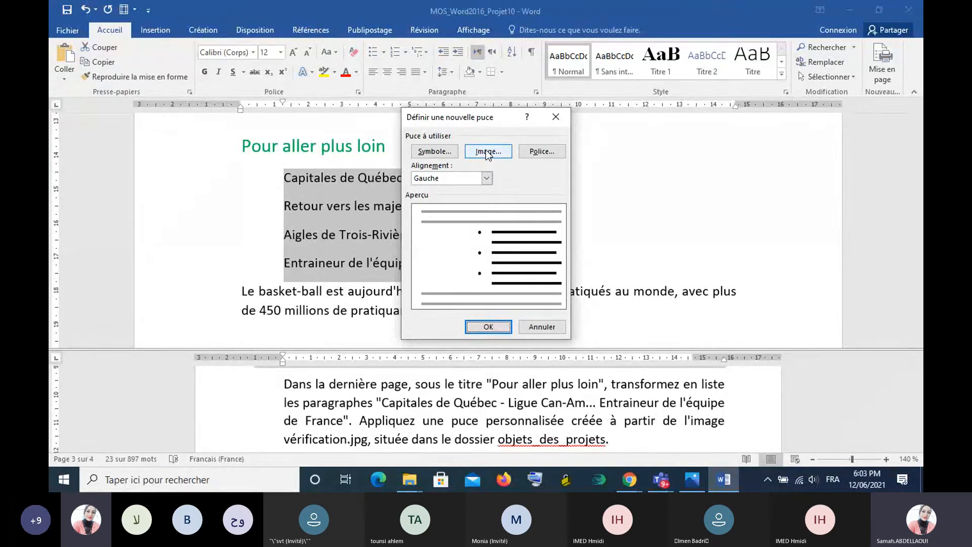
pyautogui.click(487, 151)
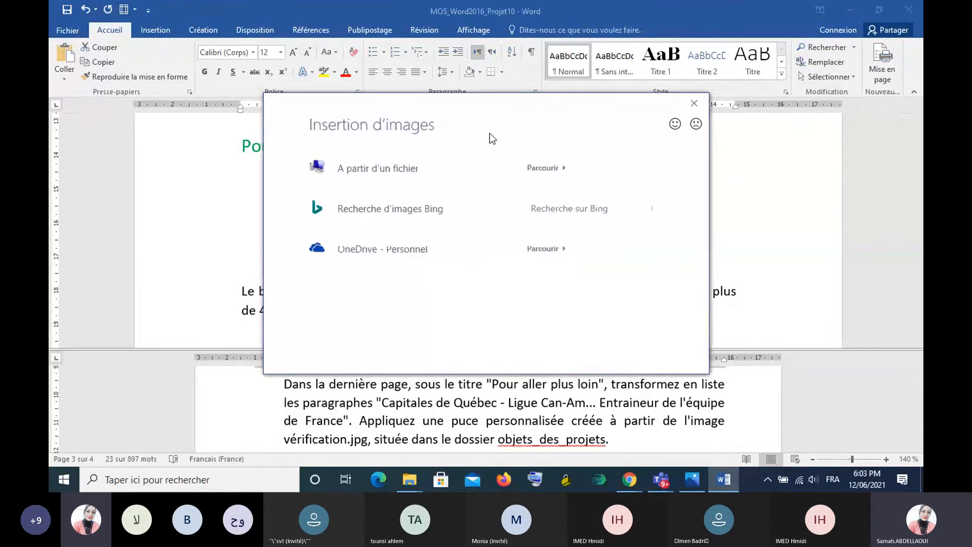
pyautogui.click(545, 168)
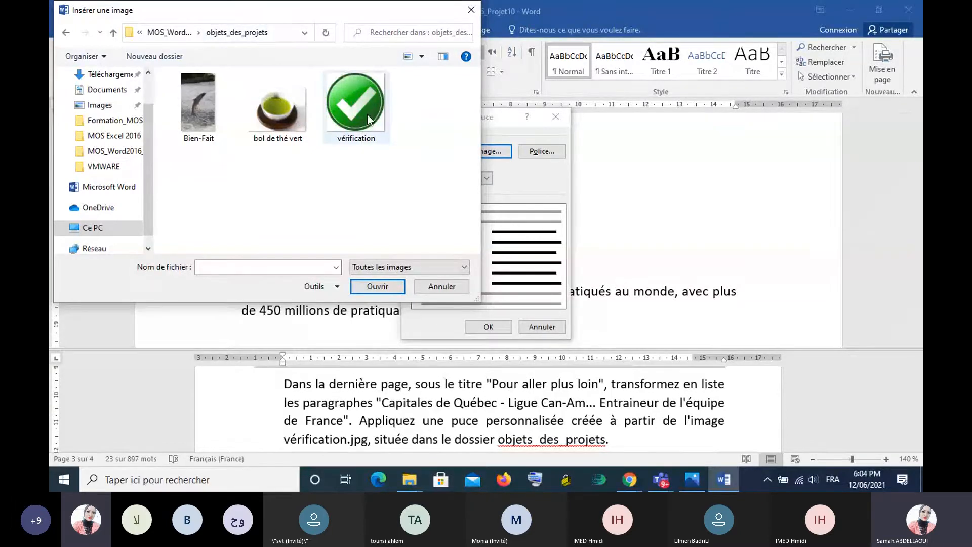
pyautogui.click(355, 104)
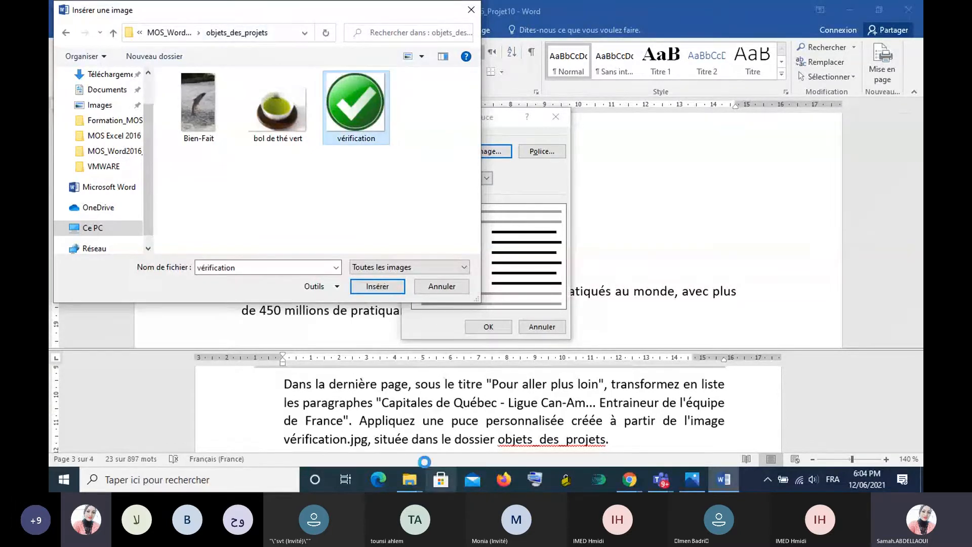
pyautogui.click(378, 286)
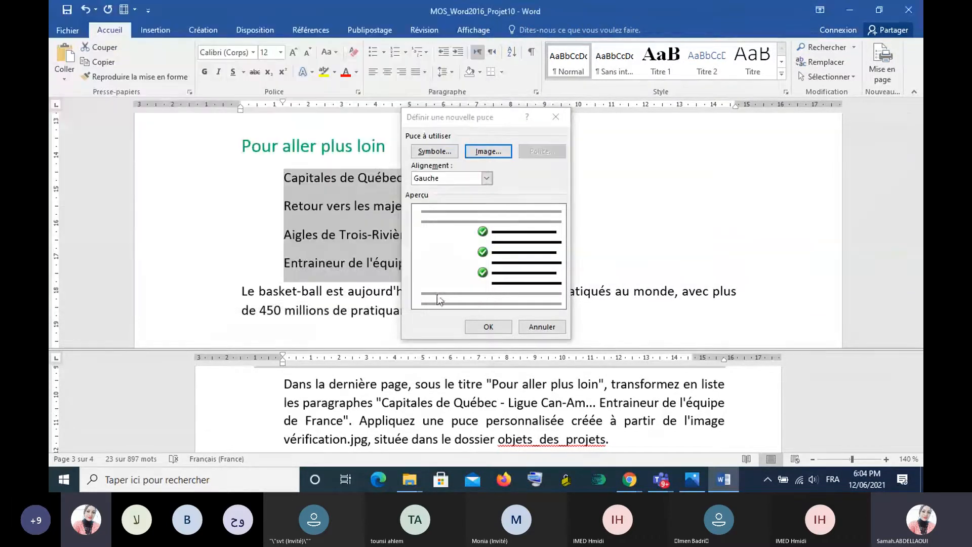
pyautogui.click(486, 328)
pyautogui.click(661, 226)
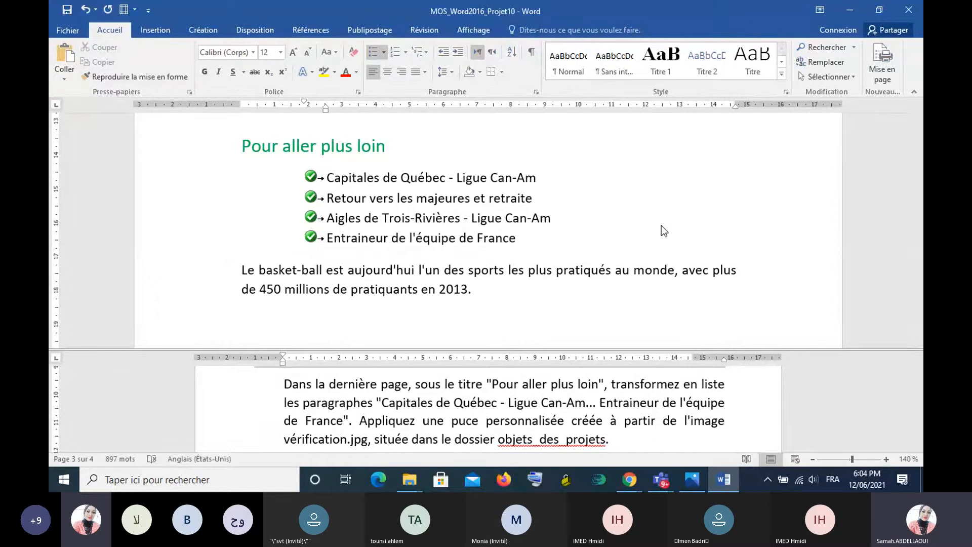
# - Follow Tâche 4 by applying the Photocopie artistic effect to the basketball image beside the heading "Etape 2"
pyautogui.scroll(-4, 269, 415)
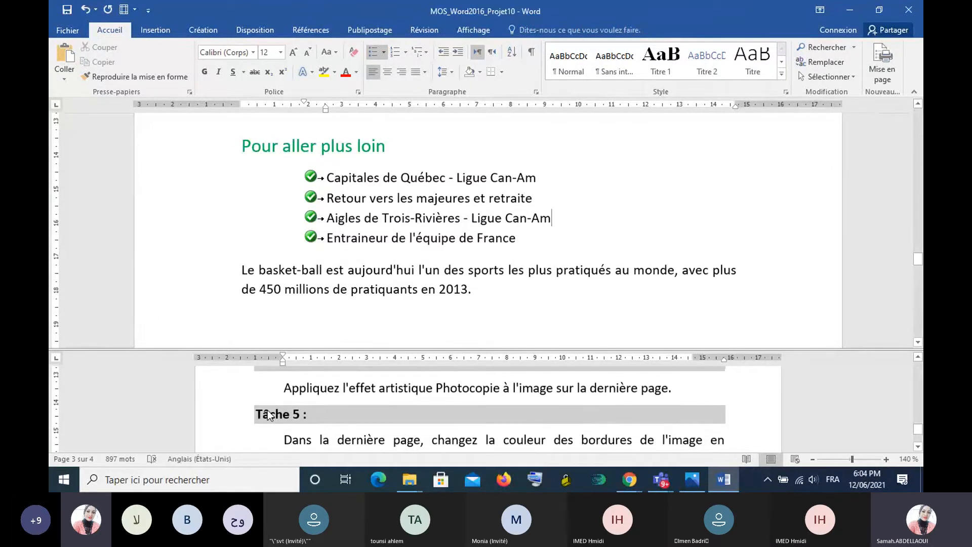
pyautogui.scroll(1, 268, 410)
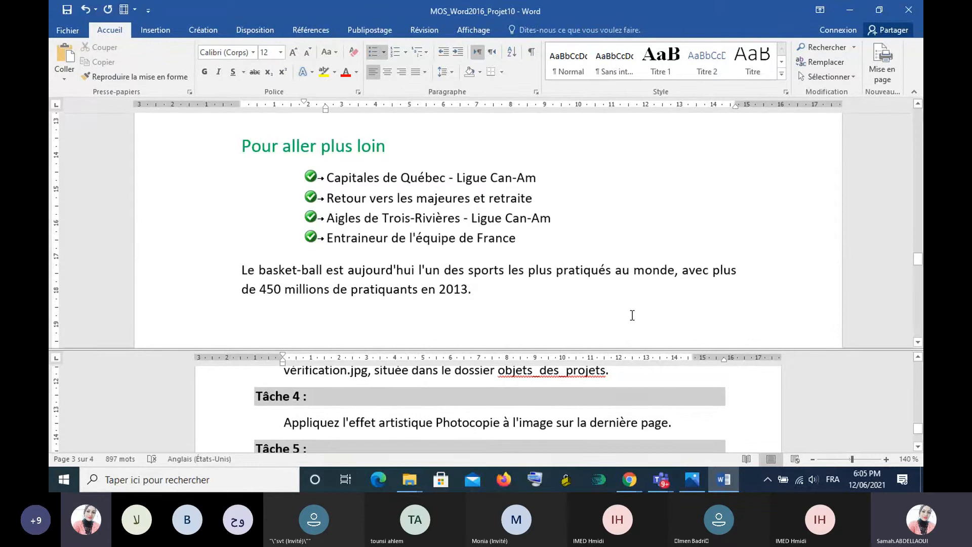
pyautogui.scroll(1, 631, 315)
pyautogui.scroll(5, 632, 315)
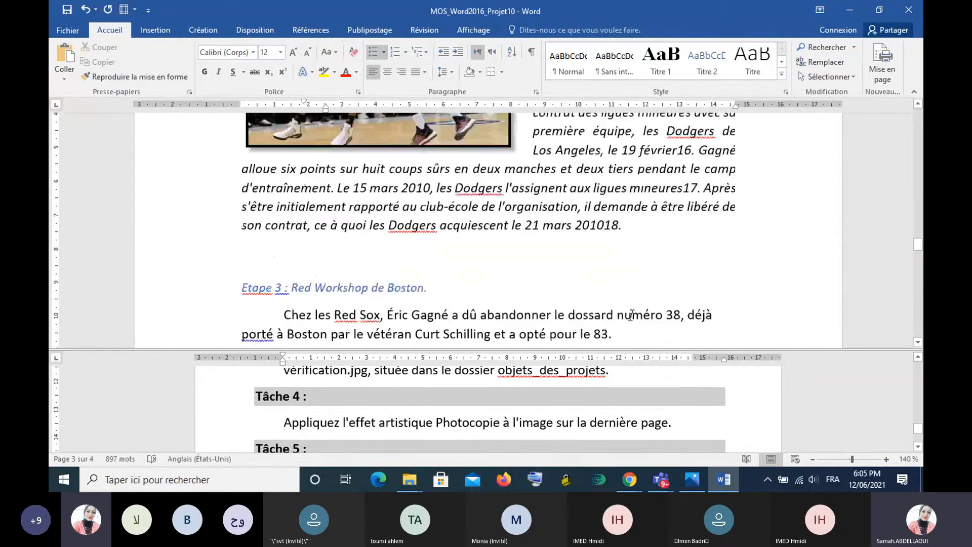
pyautogui.scroll(4, 632, 315)
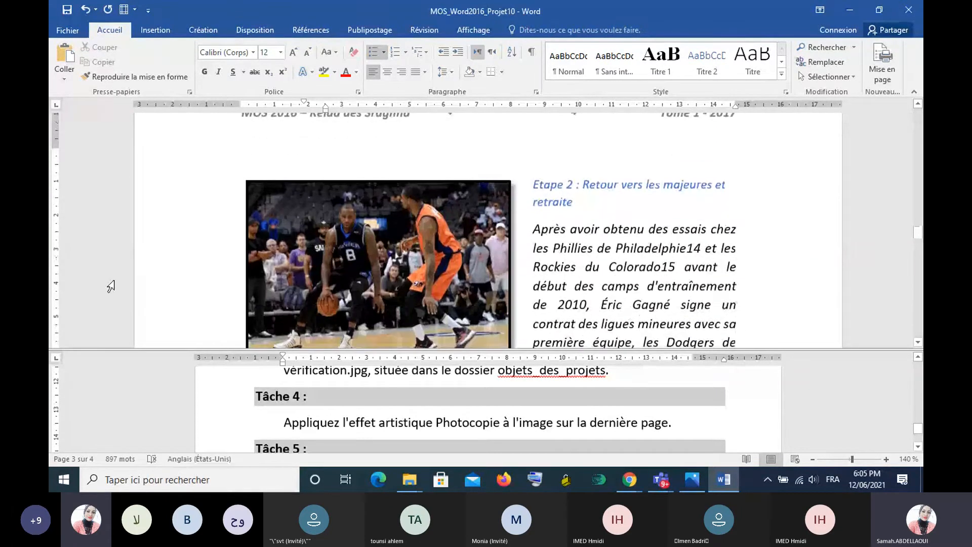
pyautogui.click(290, 247)
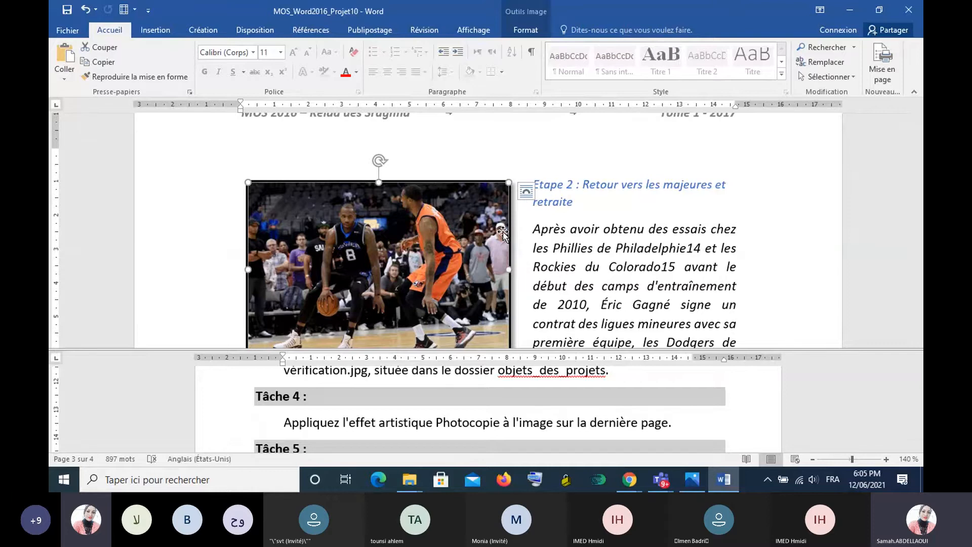
pyautogui.click(516, 32)
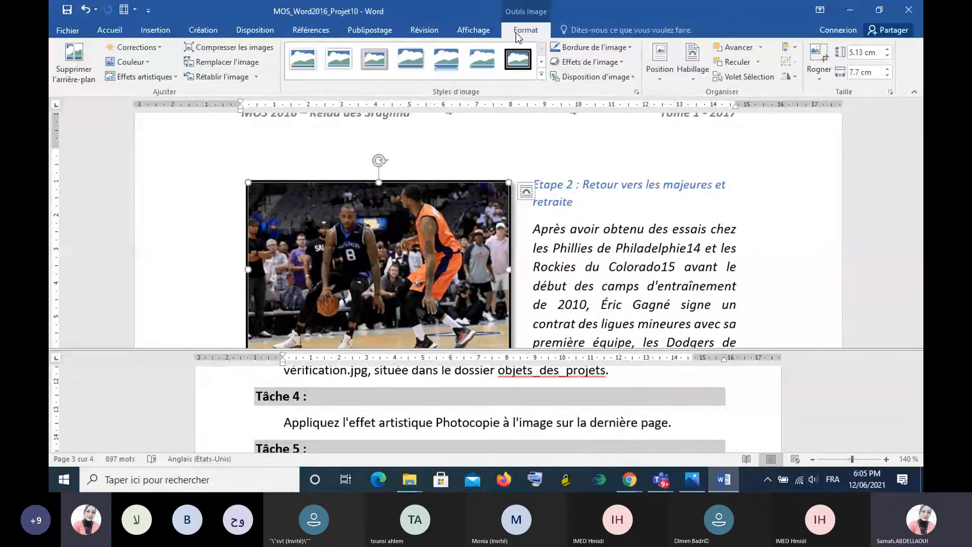
pyautogui.click(175, 76)
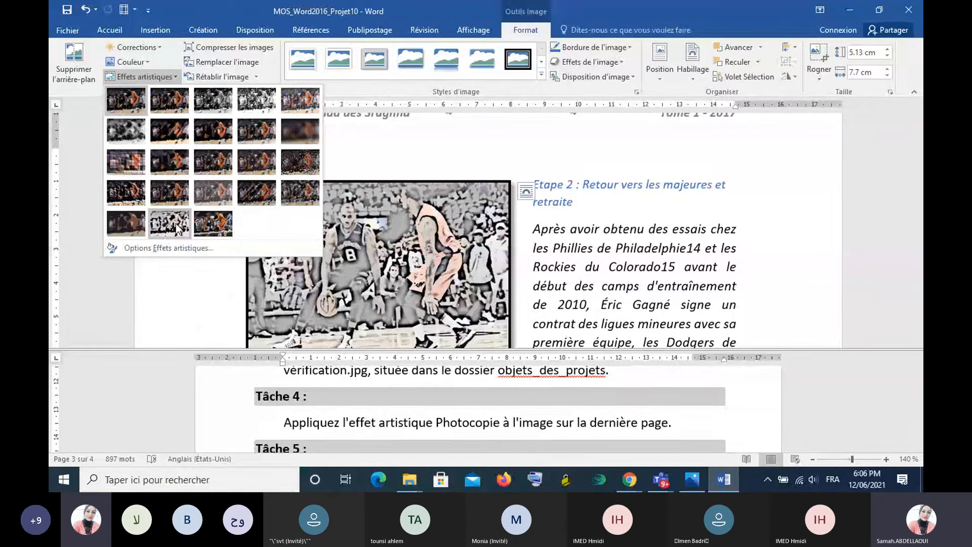
pyautogui.press('Escape')
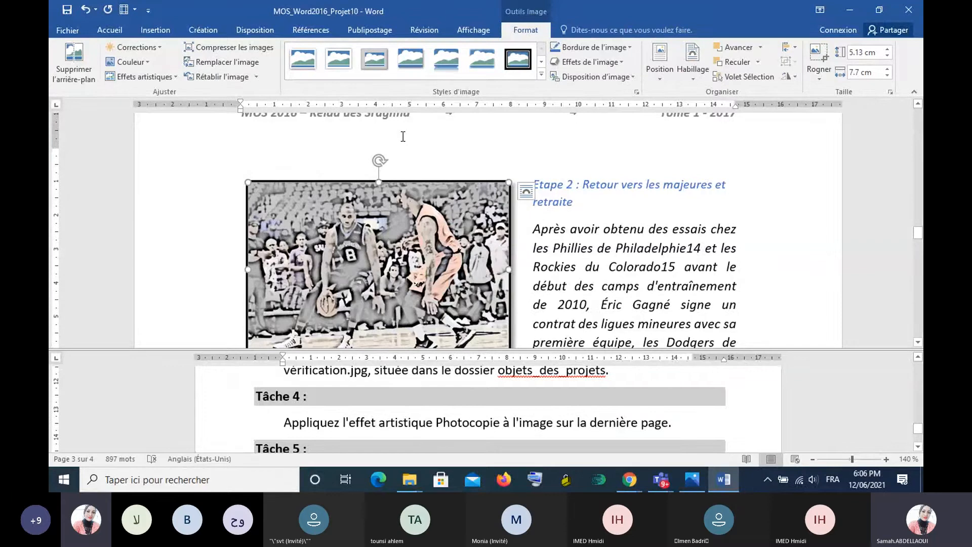
# - Follow Tâche 5 by setting the basketball image's border colour to Bleu, Accentuation1, plus sombre 25 %
pyautogui.scroll(-1, 488, 146)
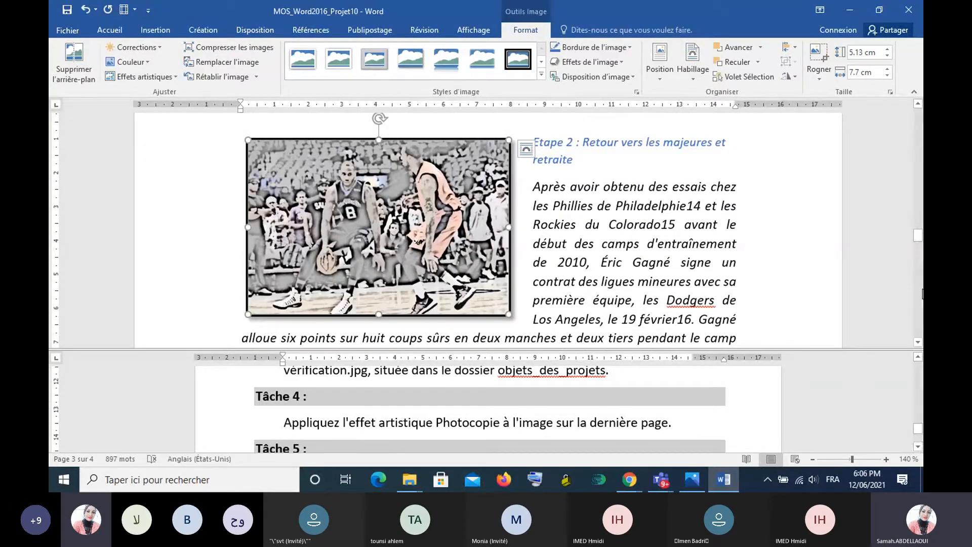
pyautogui.click(917, 446)
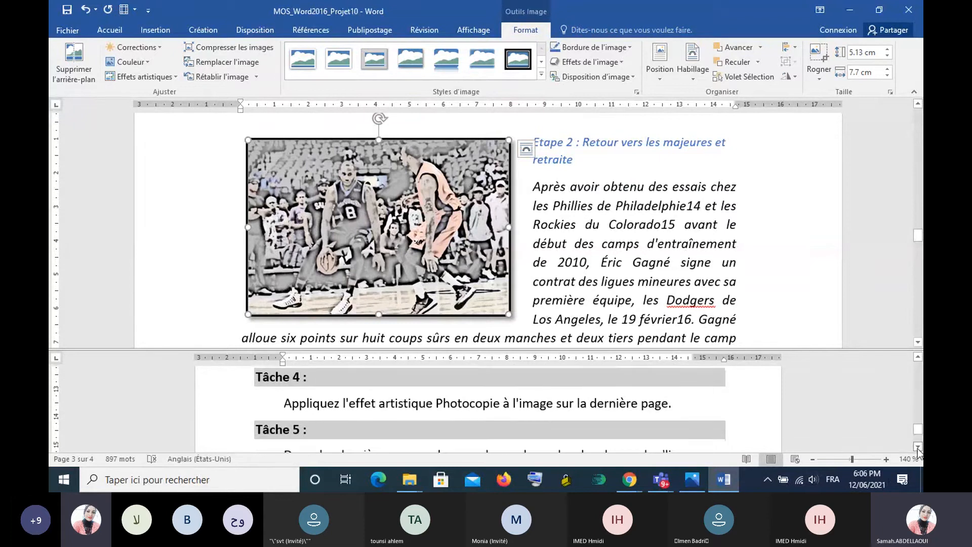
pyautogui.click(917, 446)
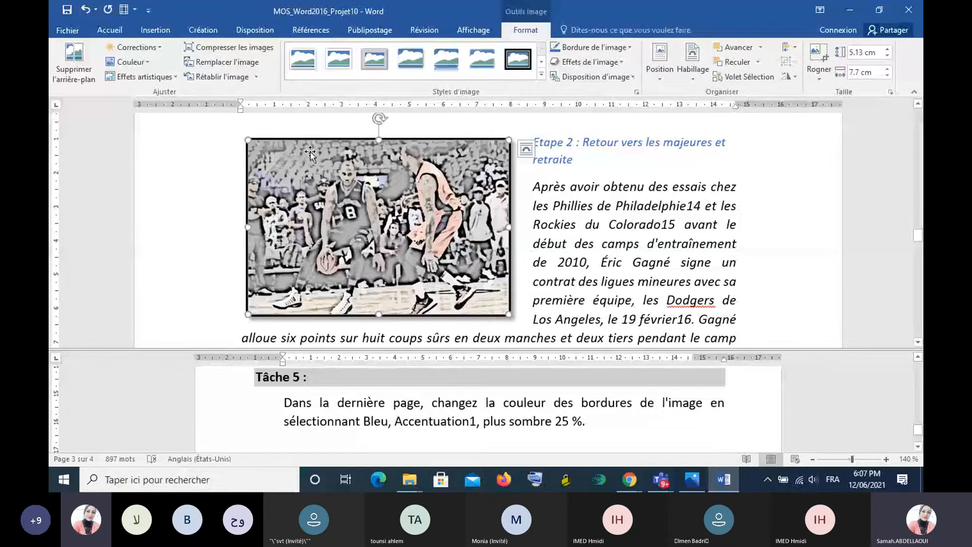
pyautogui.click(629, 46)
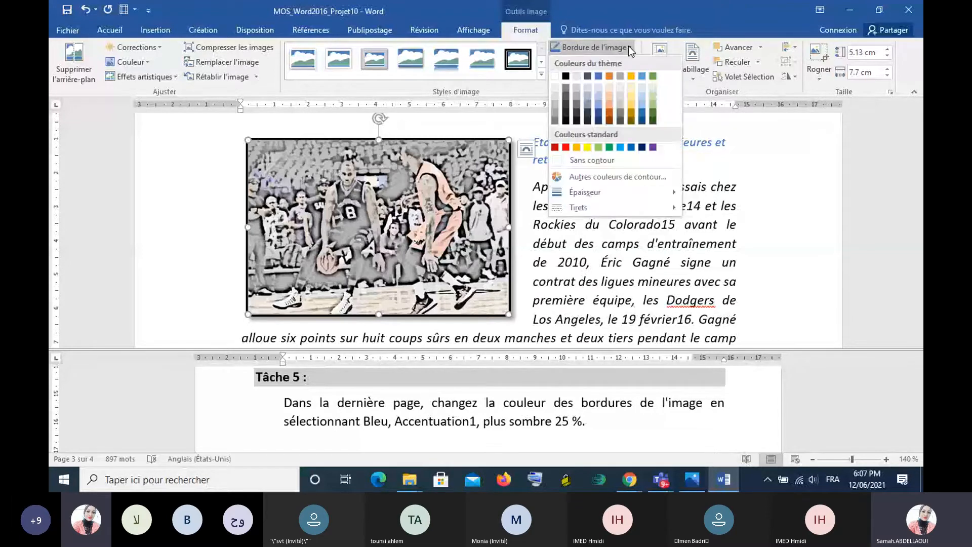
pyautogui.click(598, 114)
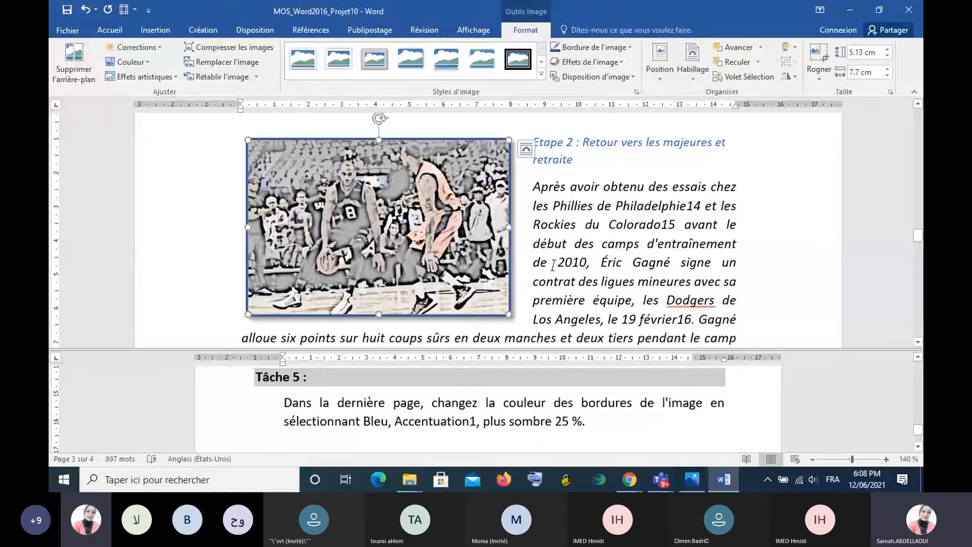
# - Close MOS_Word2016_Projet10 without saving and open the MOS_Word2016_Projet11 document from the folder
pyautogui.click(908, 11)
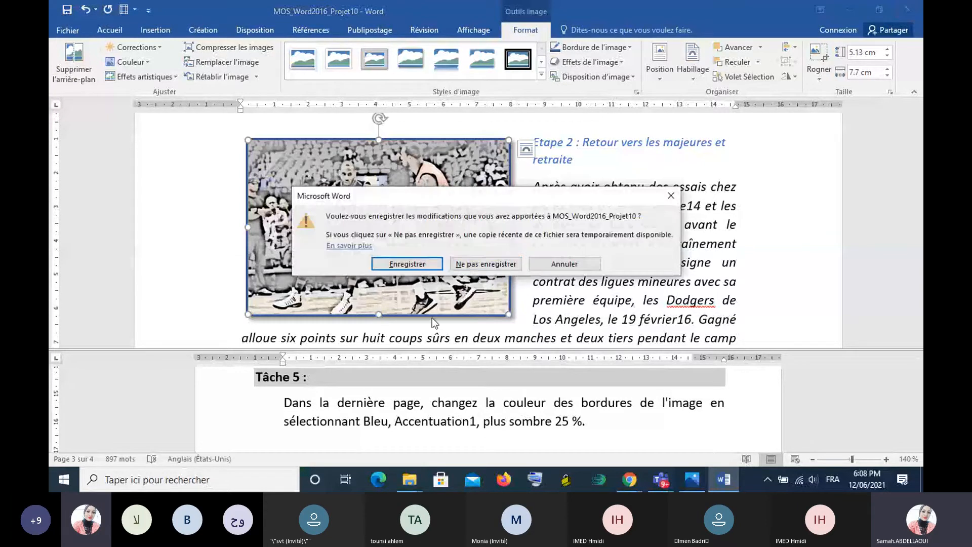
pyautogui.click(485, 264)
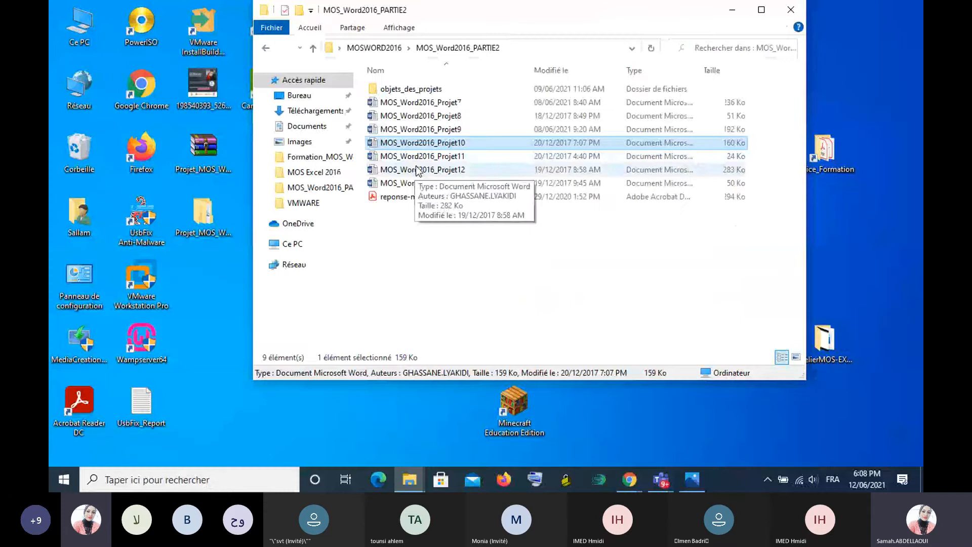
pyautogui.doubleClick(418, 158)
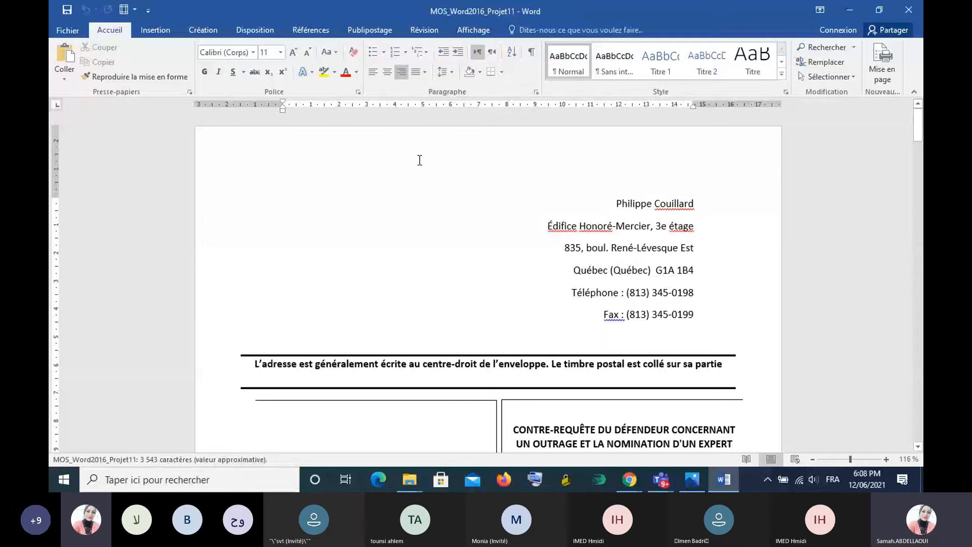
# - Split the Projet11 window into two panes, enlarge the upper one, and bring the Tâche 1 instructions into the lower one
pyautogui.click(497, 32)
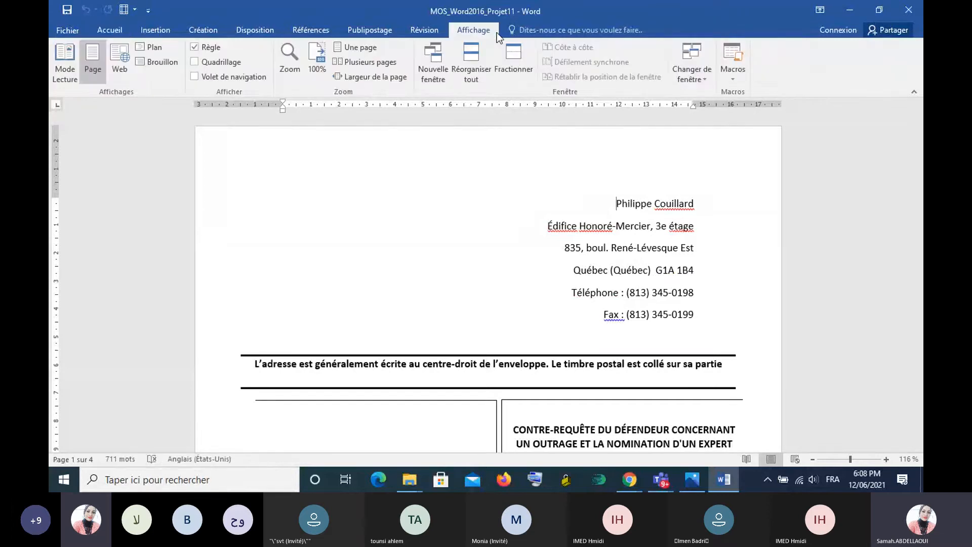
pyautogui.click(529, 51)
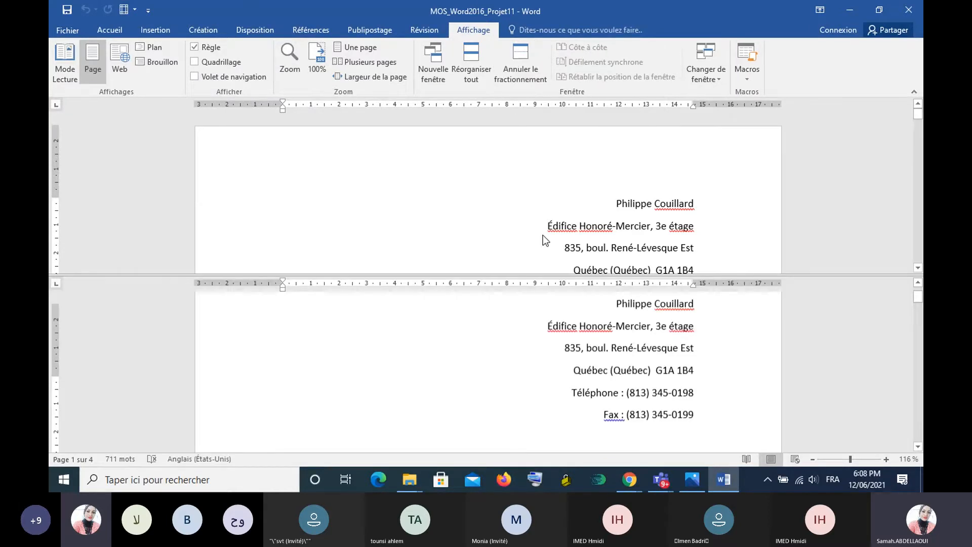
pyautogui.scroll(-2, 699, 354)
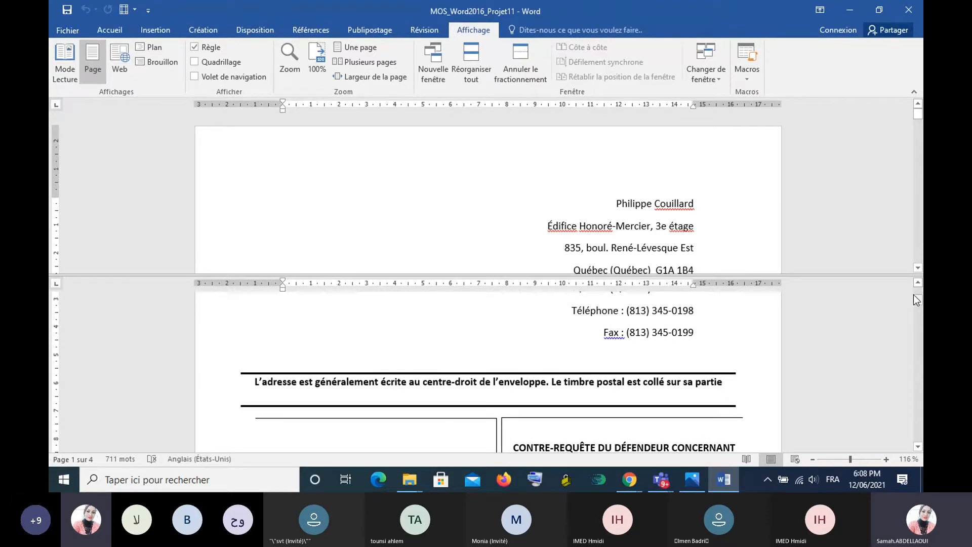
pyautogui.moveTo(917, 297); pyautogui.dragTo(921, 407)
pyautogui.moveTo(604, 277); pyautogui.dragTo(614, 343)
pyautogui.click(918, 446)
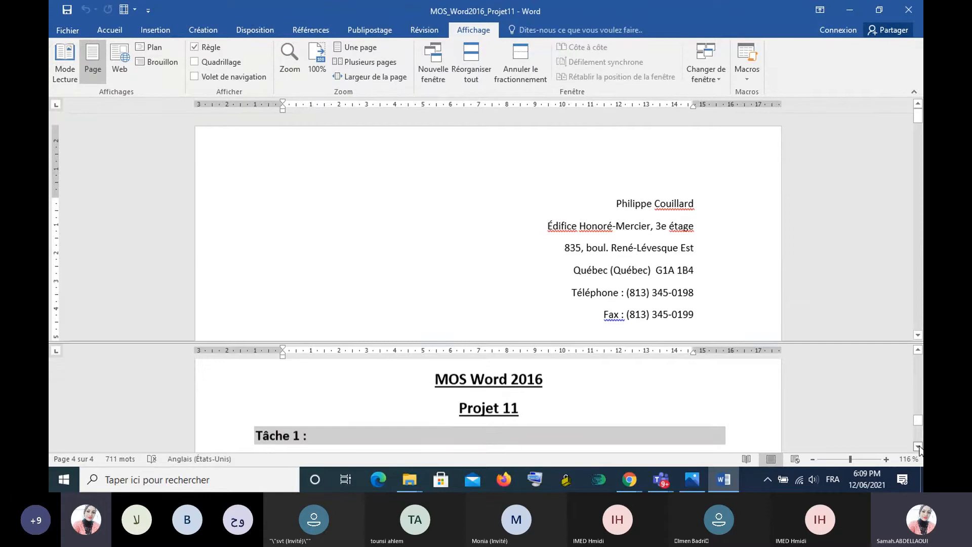
pyautogui.click(918, 447)
pyautogui.click(918, 447)
pyautogui.click(918, 446)
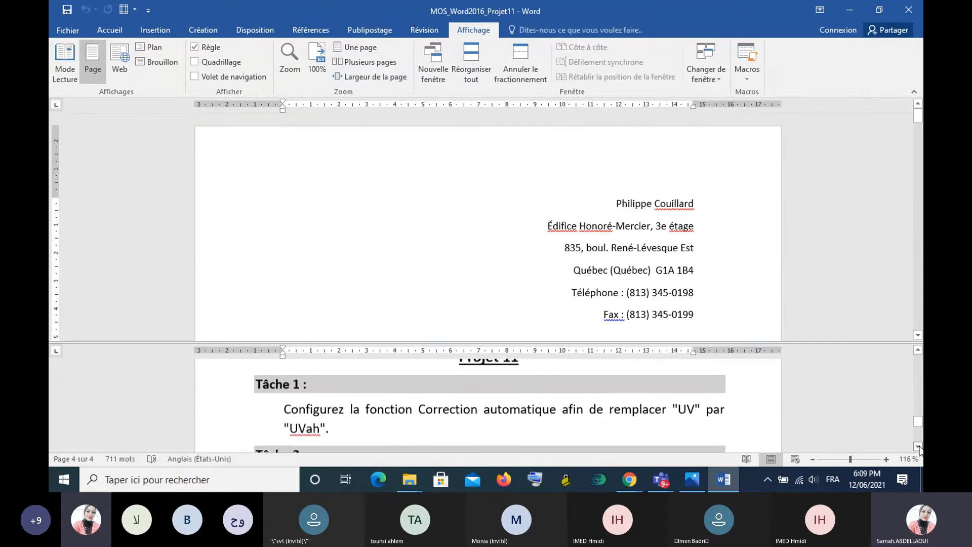
pyautogui.click(918, 447)
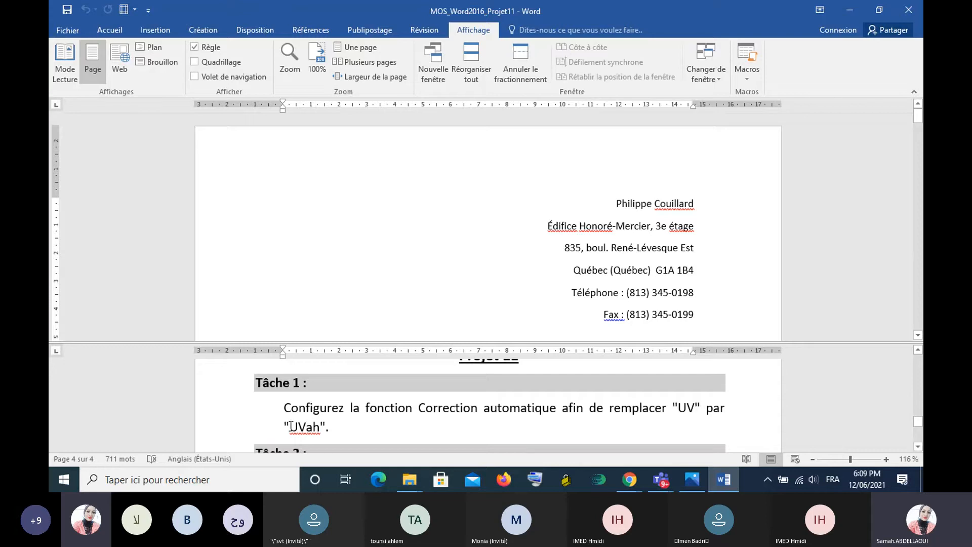
# - Copy the word "UVah" from the Tâche 1 instructions and place the cursor at the start of the document
pyautogui.moveTo(290, 427); pyautogui.dragTo(321, 429)
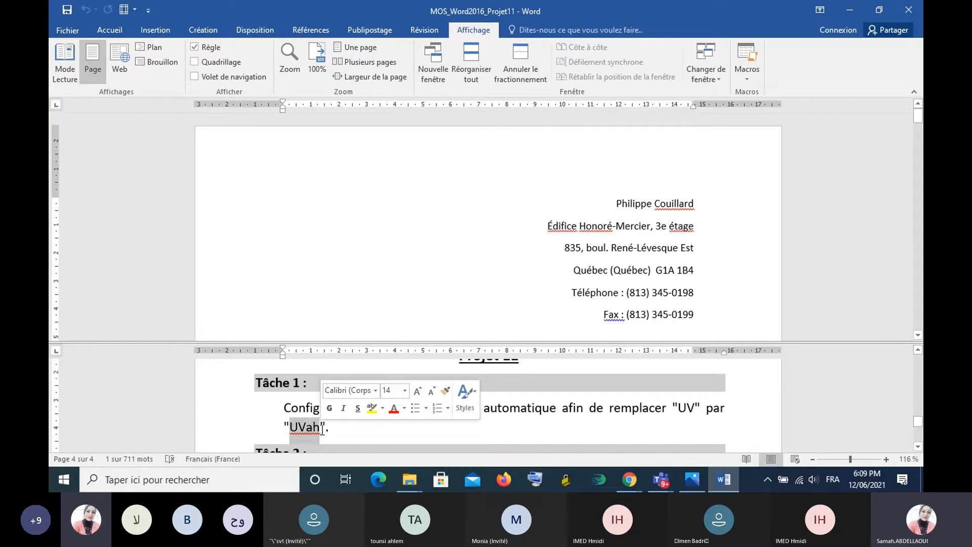
pyautogui.hotkey('ctrl', 'c')
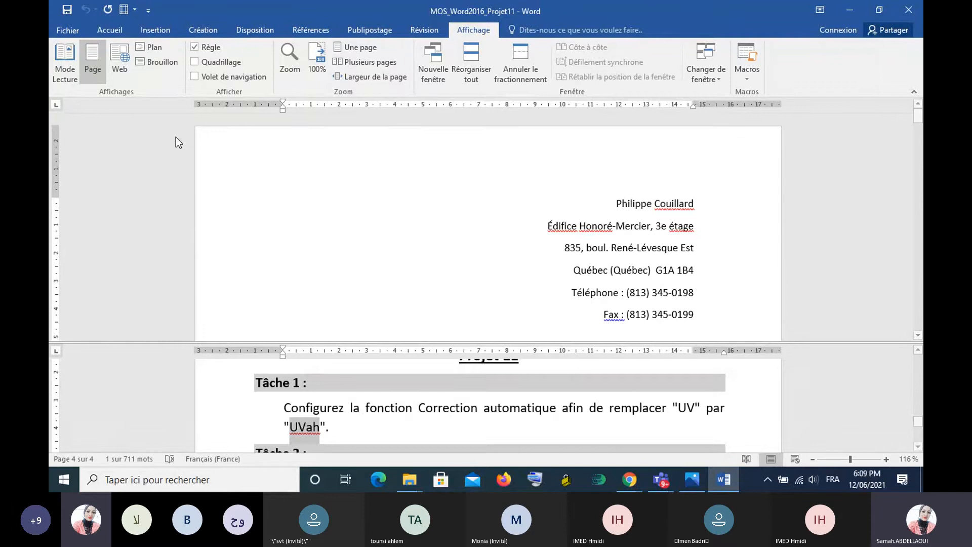
pyautogui.click(280, 187)
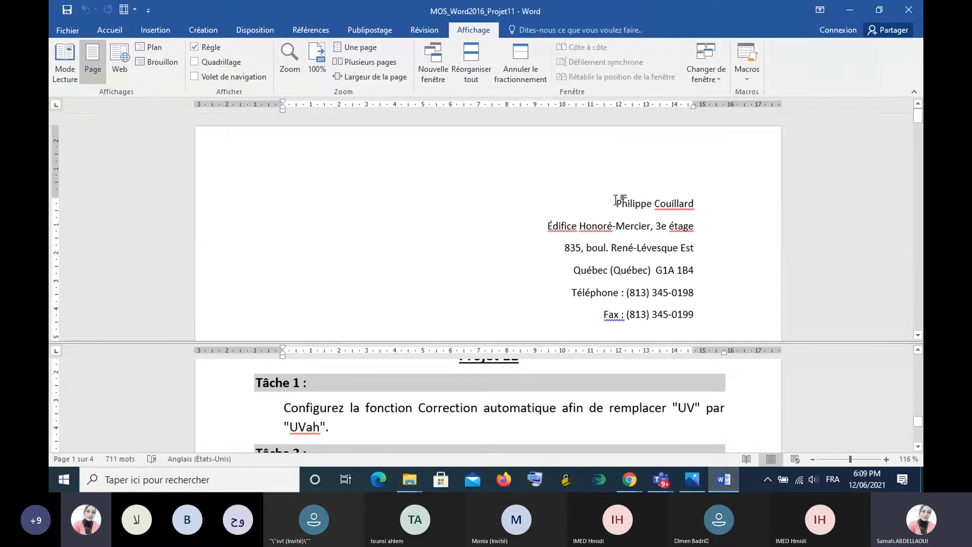
# - Add an AutoCorrect entry in Word's proofing options that replaces "UV" with "UVah", redefining the existing entry
pyautogui.click(62, 35)
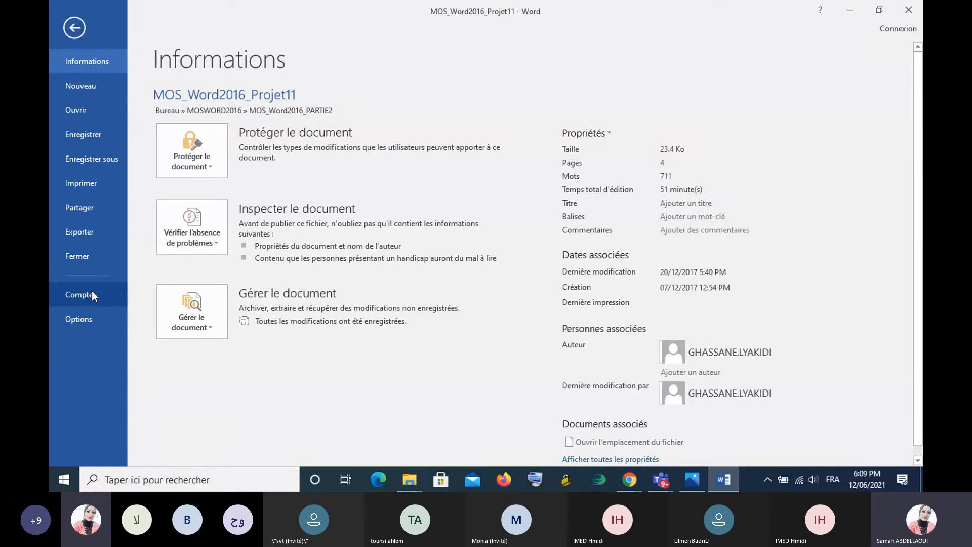
pyautogui.click(79, 316)
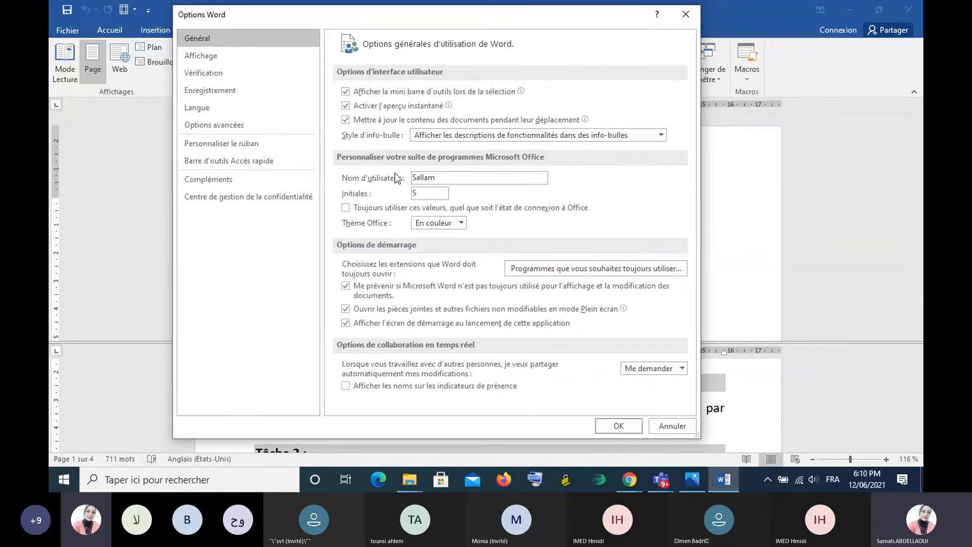
pyautogui.click(199, 74)
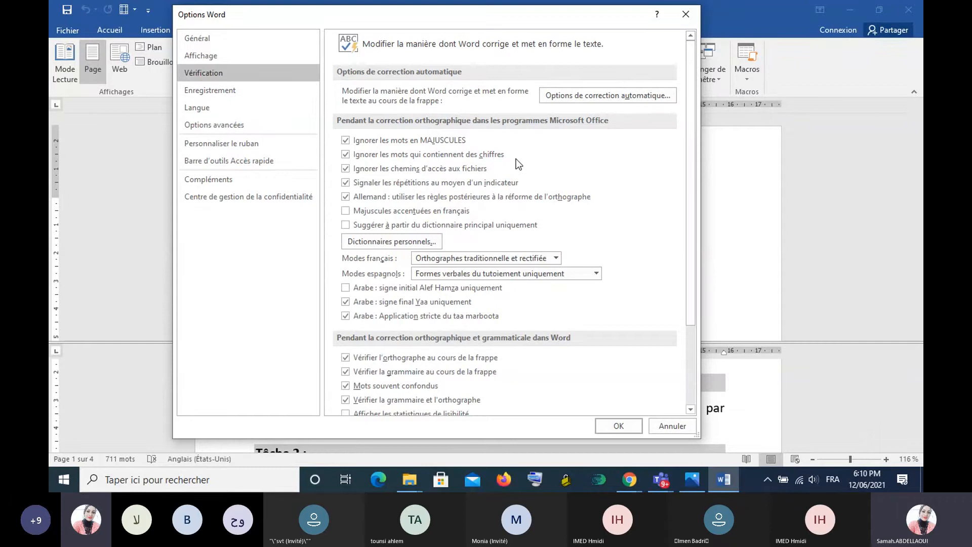
pyautogui.click(611, 91)
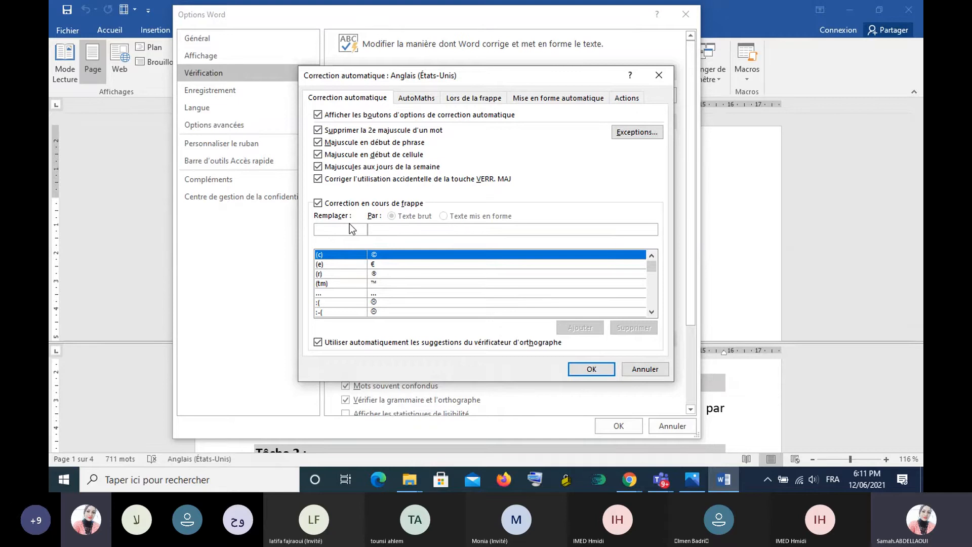
pyautogui.write('U')
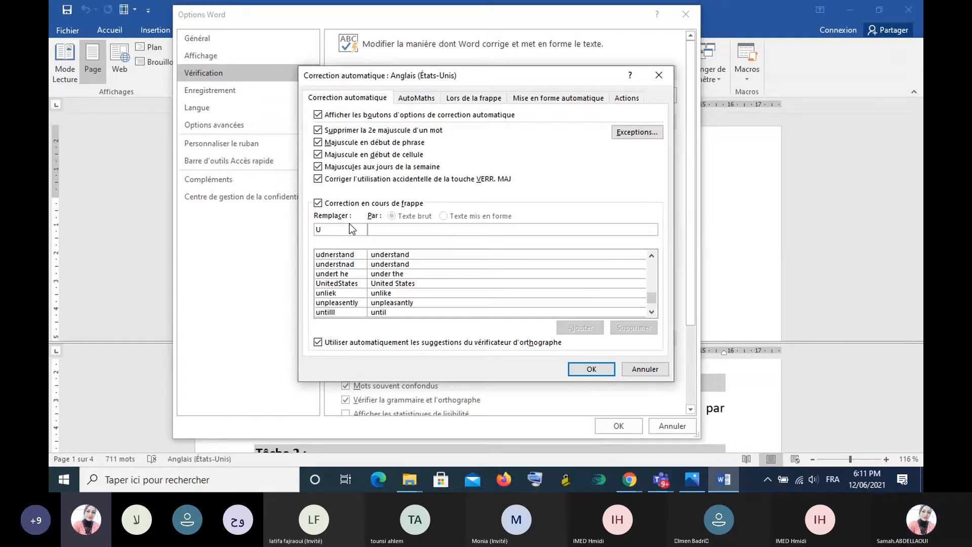
pyautogui.write('V')
pyautogui.press('Return')
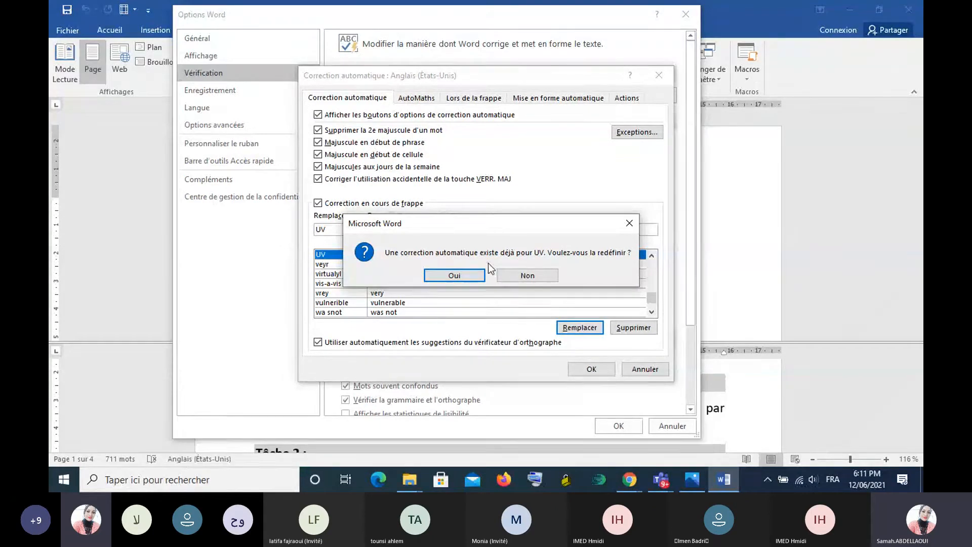
pyautogui.click(466, 281)
pyautogui.click(470, 280)
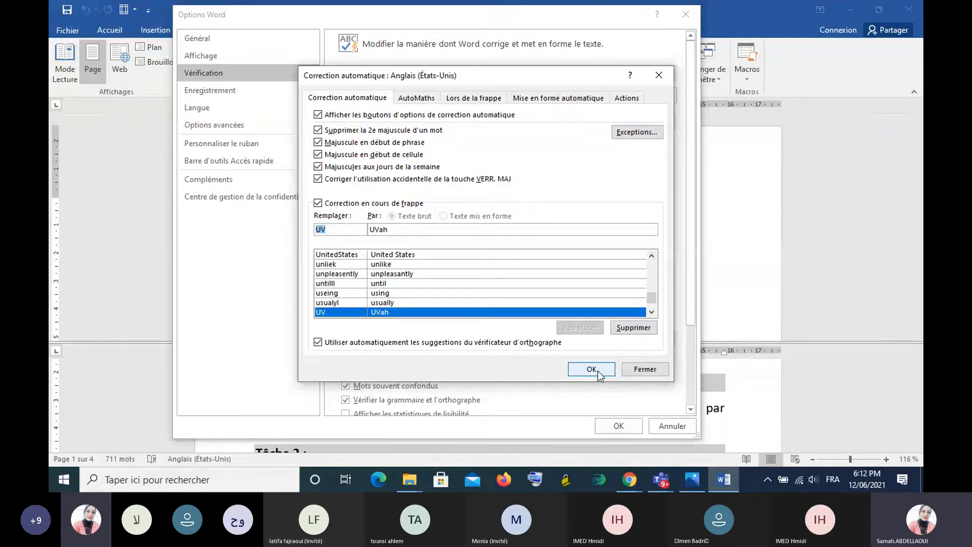
pyautogui.click(597, 370)
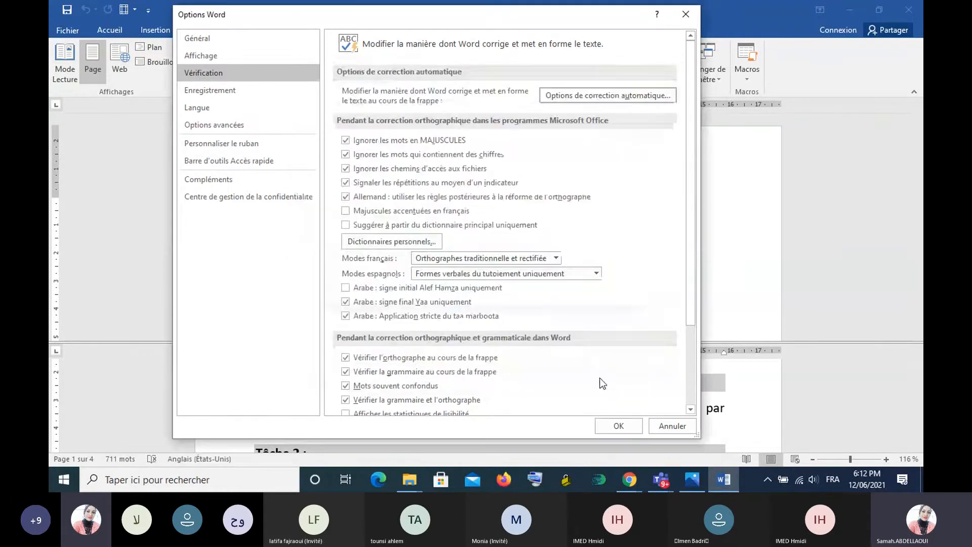
pyautogui.click(619, 426)
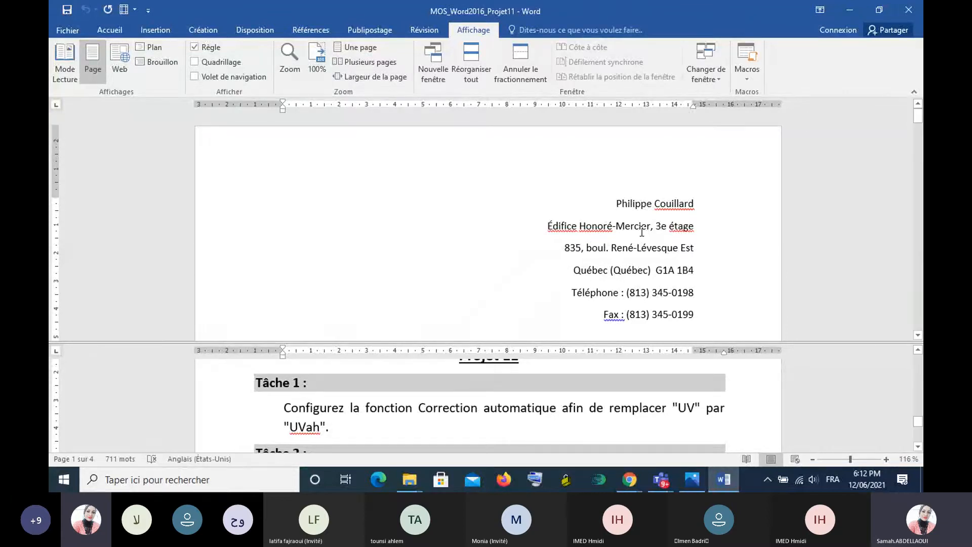
# - Bring the Tâche 2 instructions into view in the lower pane and read them
pyautogui.scroll(-3, 642, 231)
pyautogui.scroll(2, 642, 232)
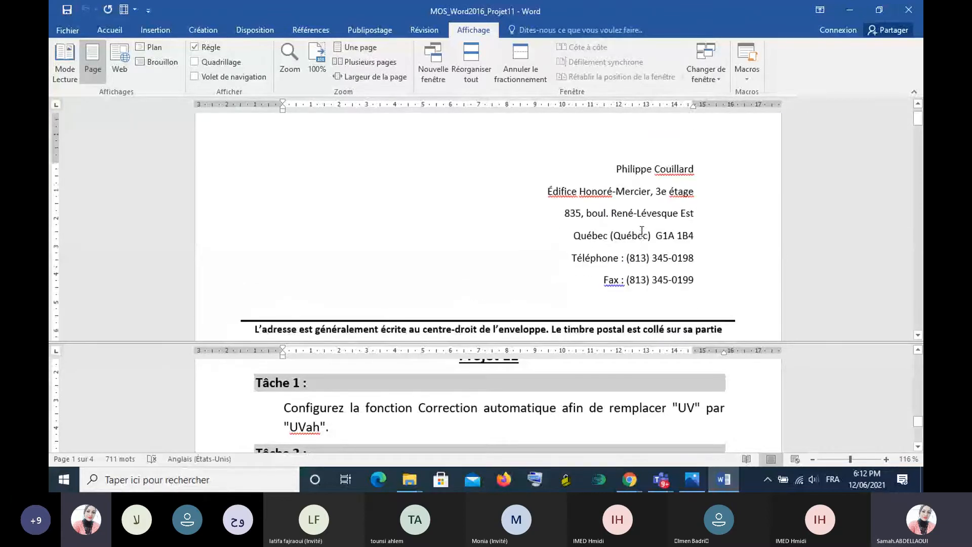
pyautogui.scroll(-2, 406, 248)
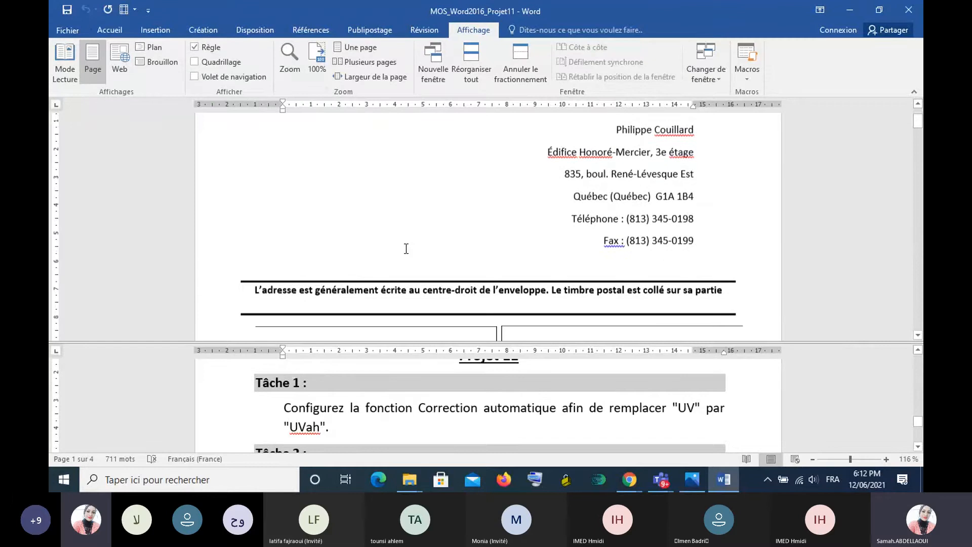
pyautogui.scroll(2, 405, 248)
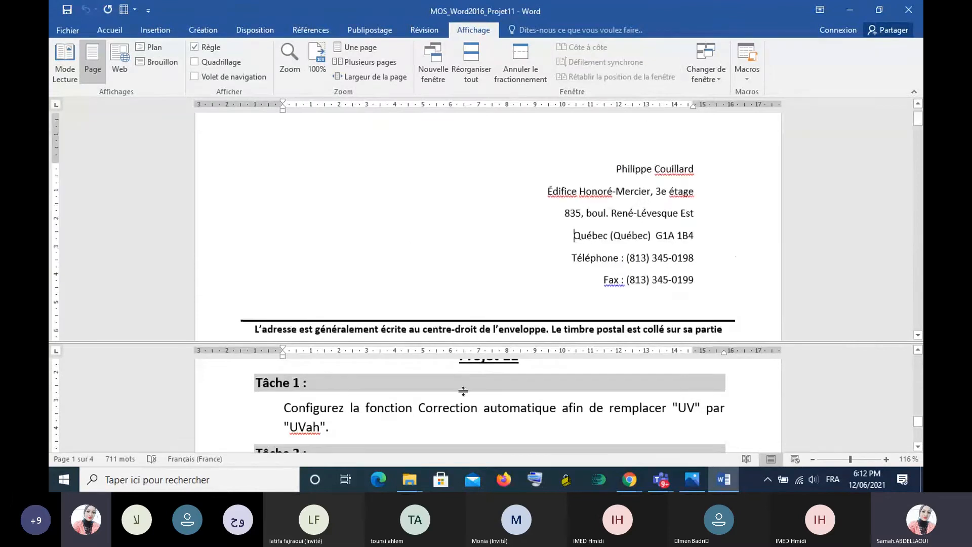
pyautogui.click(405, 415)
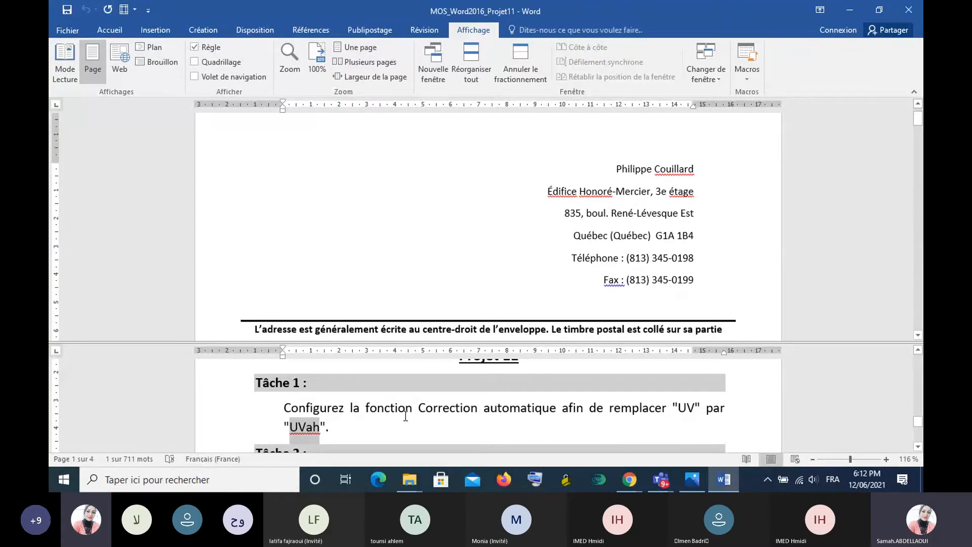
pyautogui.click(416, 426)
pyautogui.scroll(-2, 416, 427)
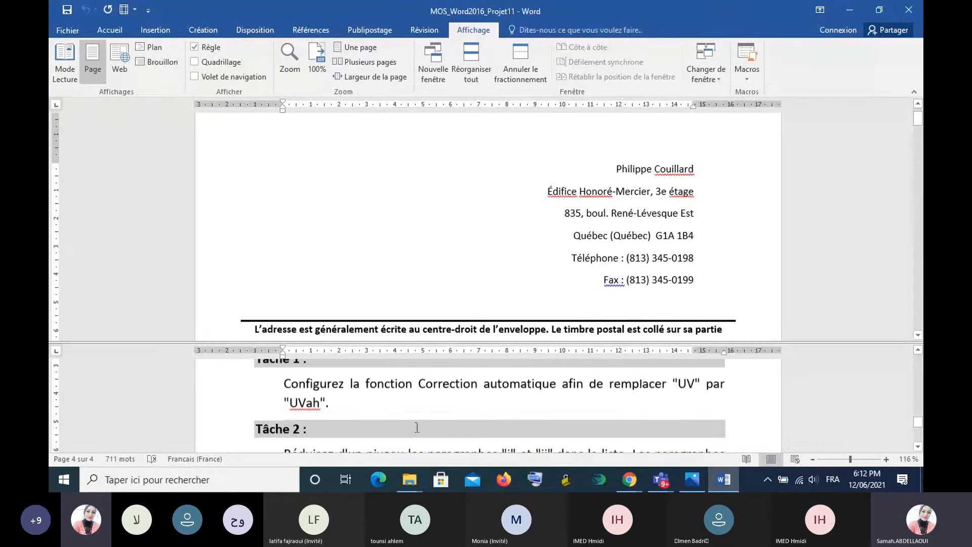
pyautogui.scroll(-1, 416, 427)
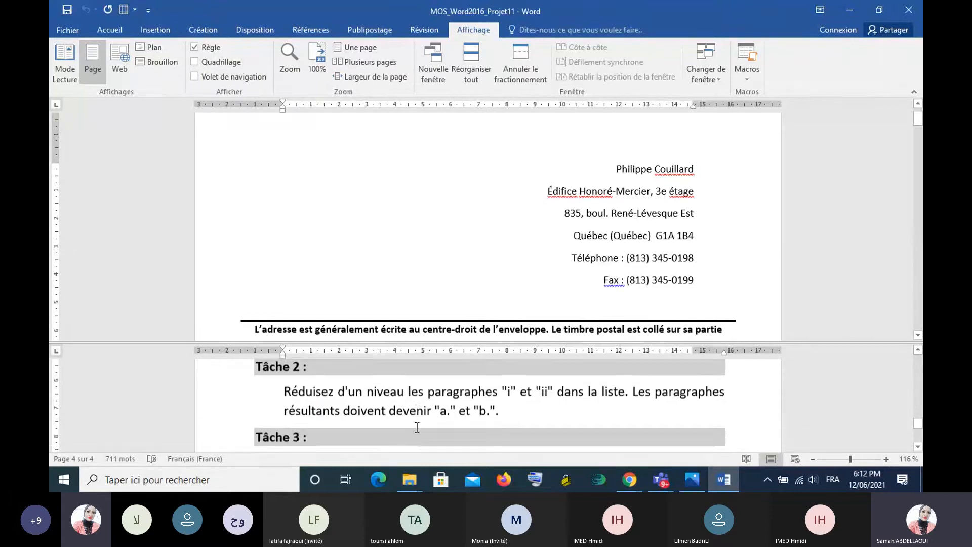
pyautogui.scroll(1, 471, 426)
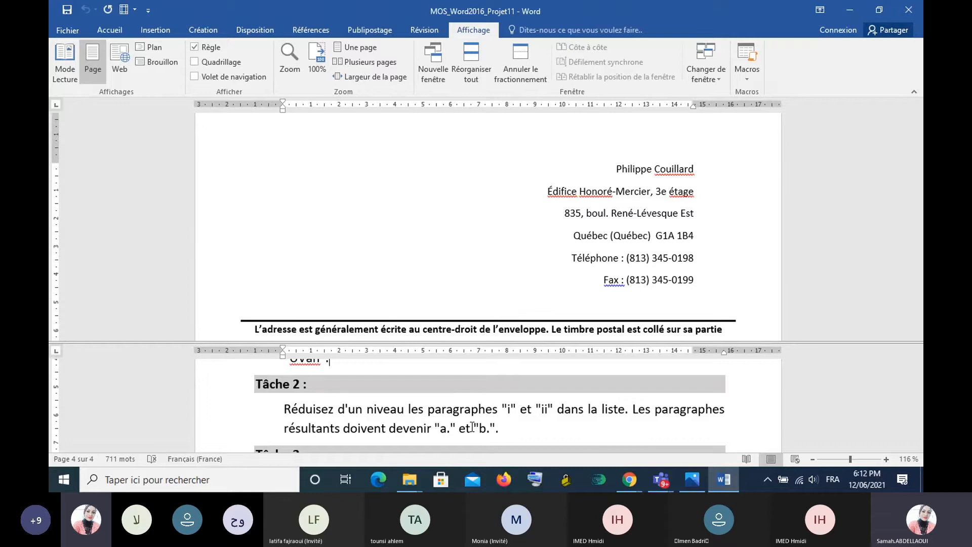
# - Decrease the indent of list paragraphs "i" and "ii" by one level, turning them into "a." and "b."
pyautogui.scroll(-12, 381, 160)
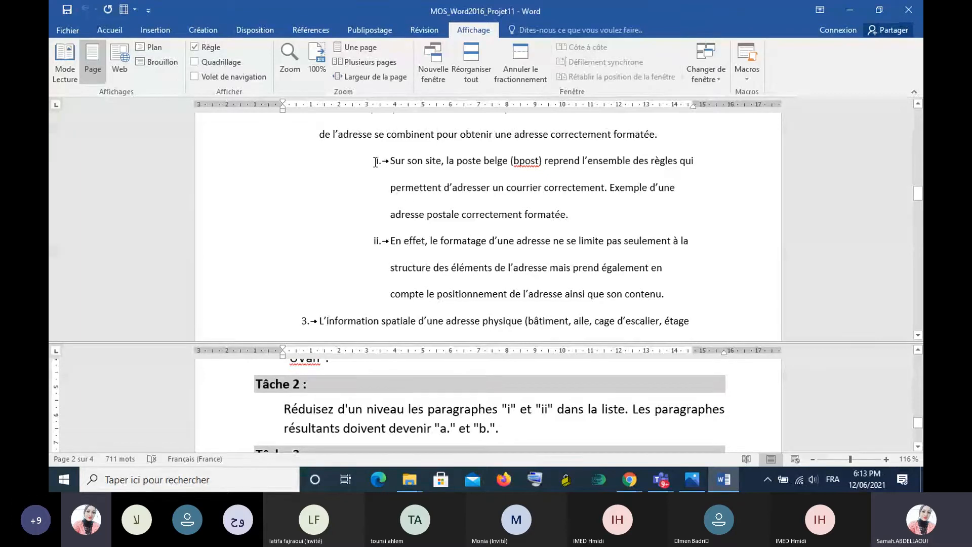
pyautogui.moveTo(375, 162); pyautogui.dragTo(672, 302)
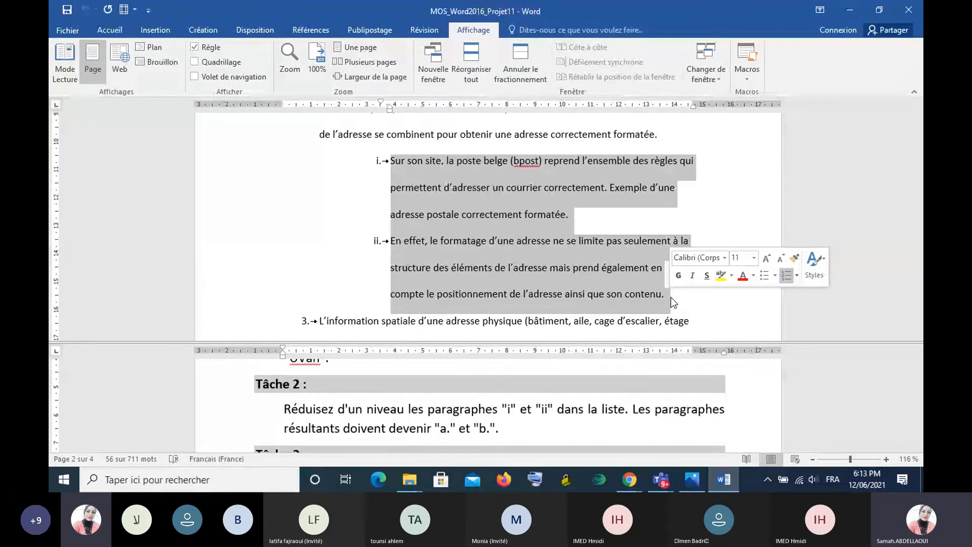
pyautogui.click(117, 29)
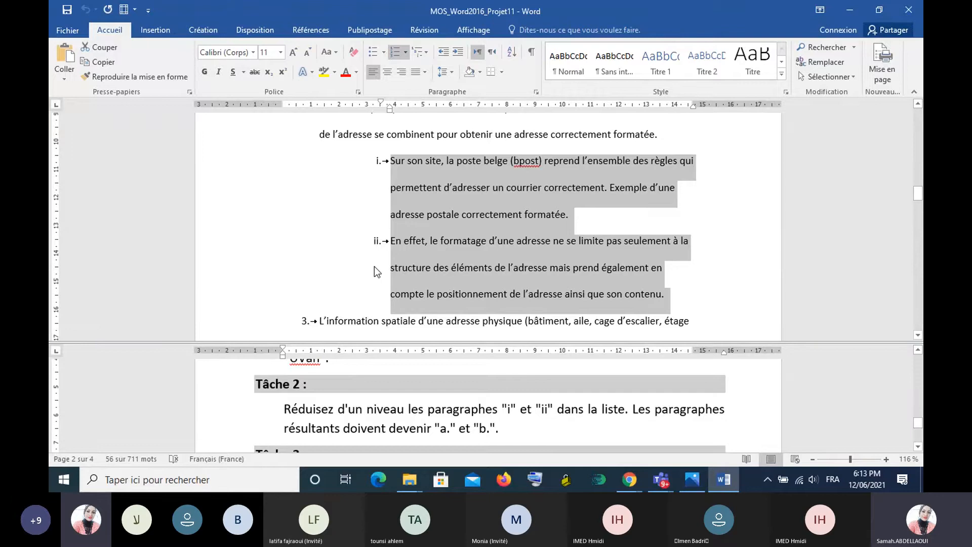
pyautogui.click(443, 55)
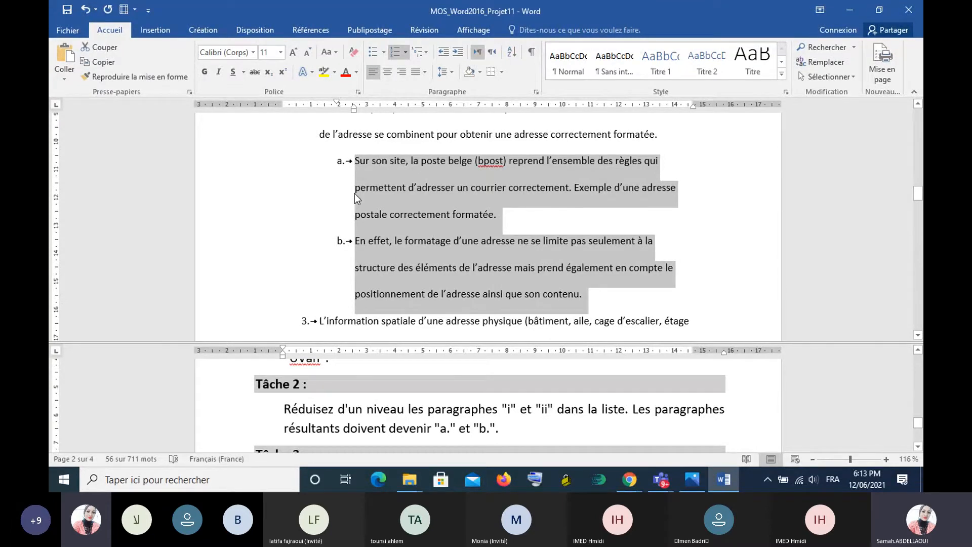
# - Bring the Tâche 3 instructions on including the last two paragraphs in the numbered list into the lower pane
pyautogui.scroll(-1, 354, 195)
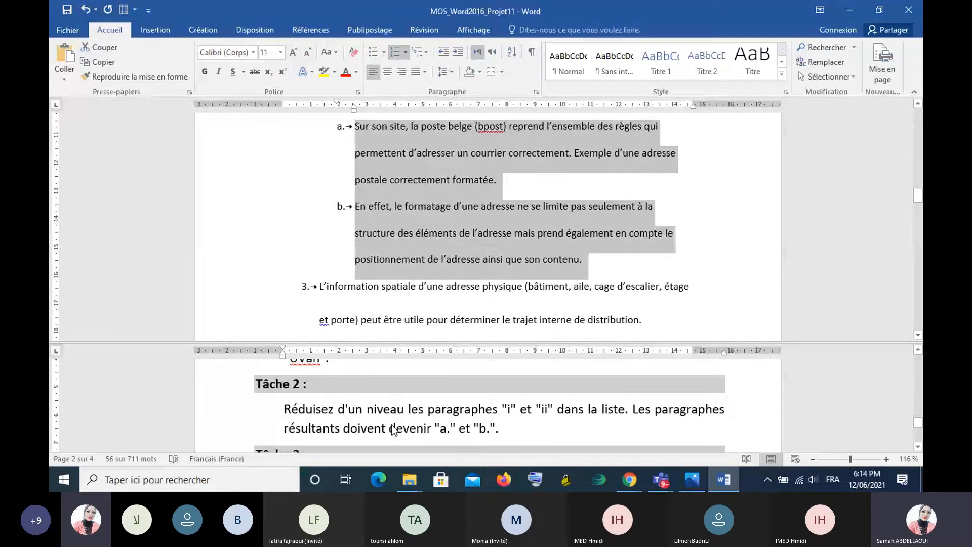
pyautogui.click(388, 376)
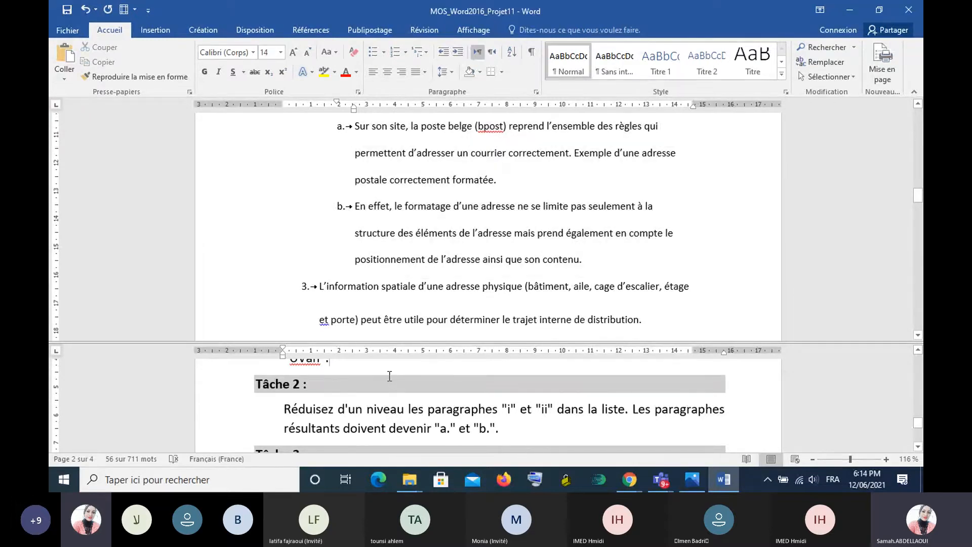
pyautogui.scroll(-3, 390, 375)
pyautogui.scroll(-1, 389, 376)
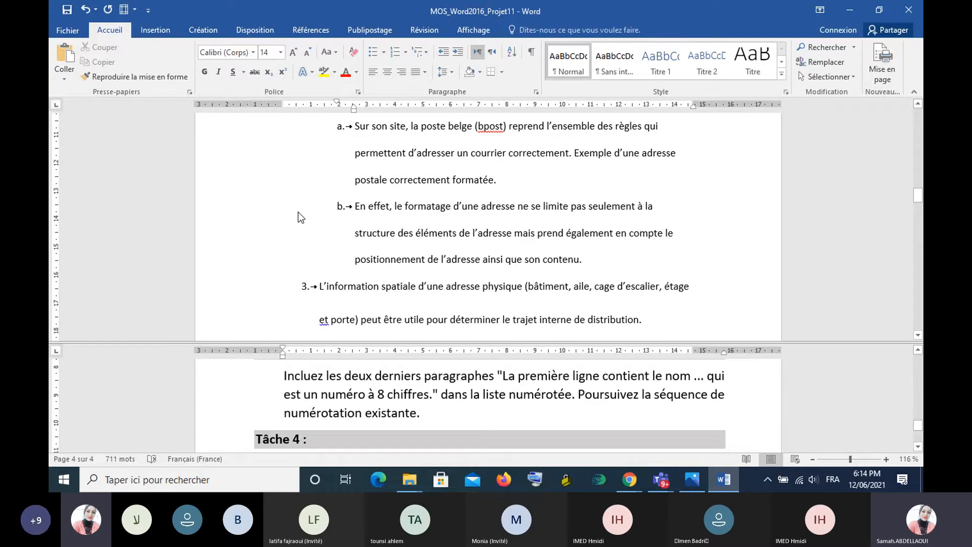
# - Look through the document's numbered list for its last item and the two unnumbered paragraphs starting "La première ligne contient le nom"
pyautogui.scroll(1, 301, 217)
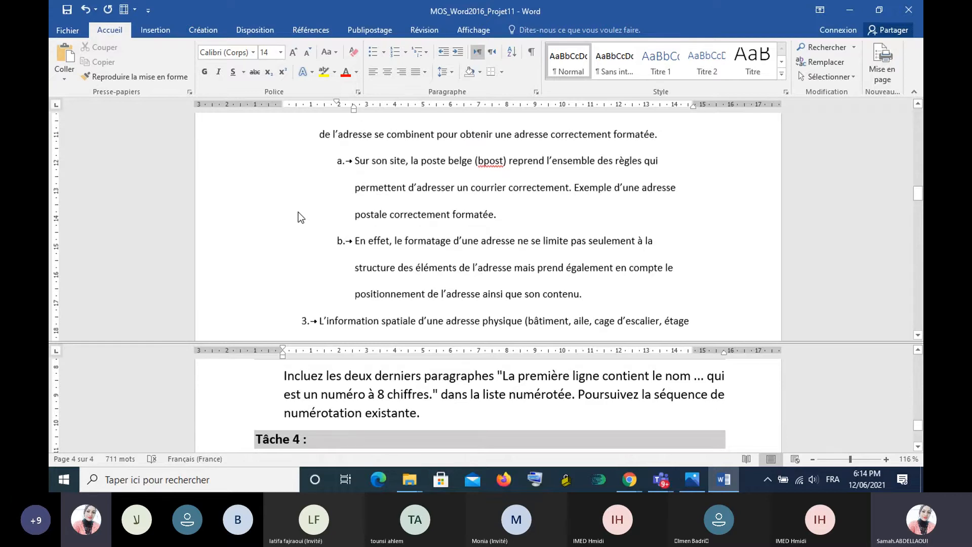
pyautogui.scroll(-3, 300, 218)
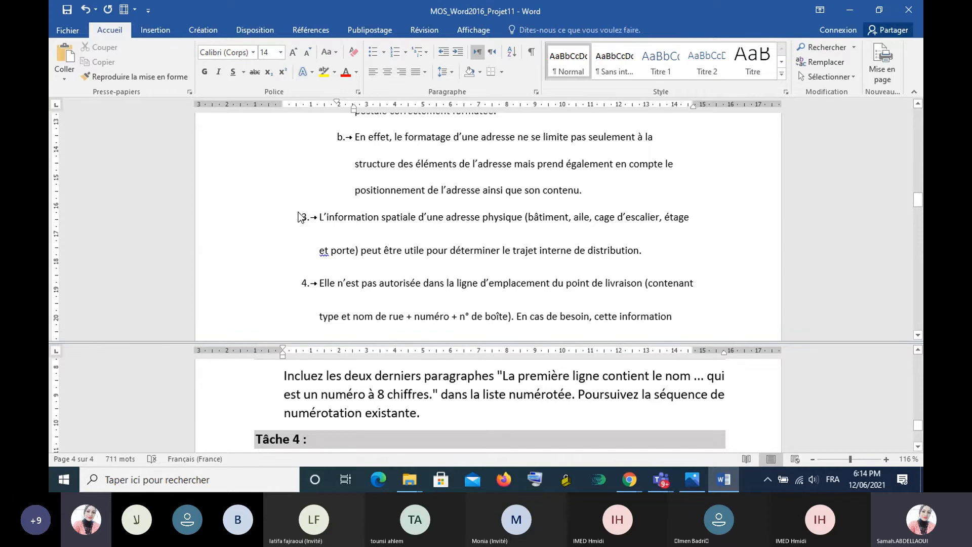
pyautogui.scroll(-5, 300, 218)
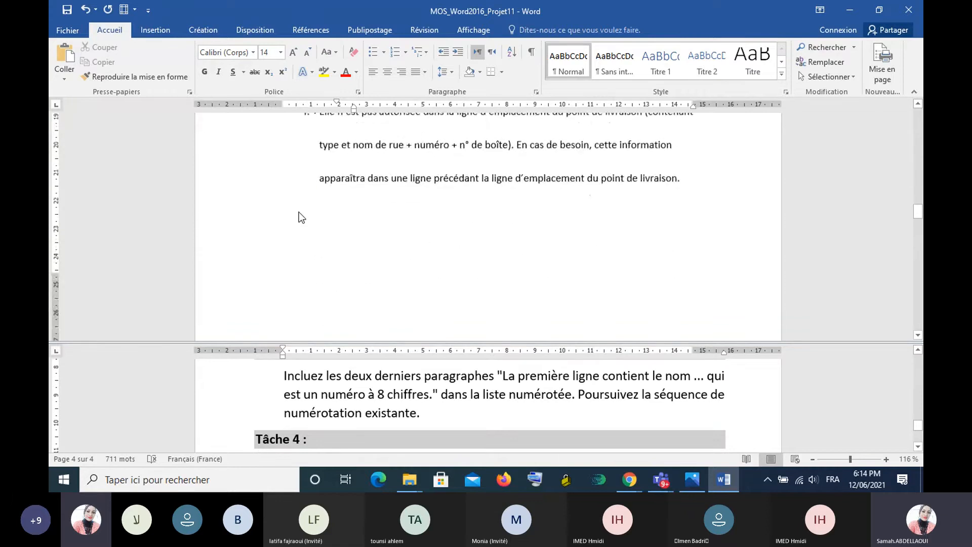
pyautogui.scroll(6, 299, 215)
pyautogui.scroll(1, 299, 217)
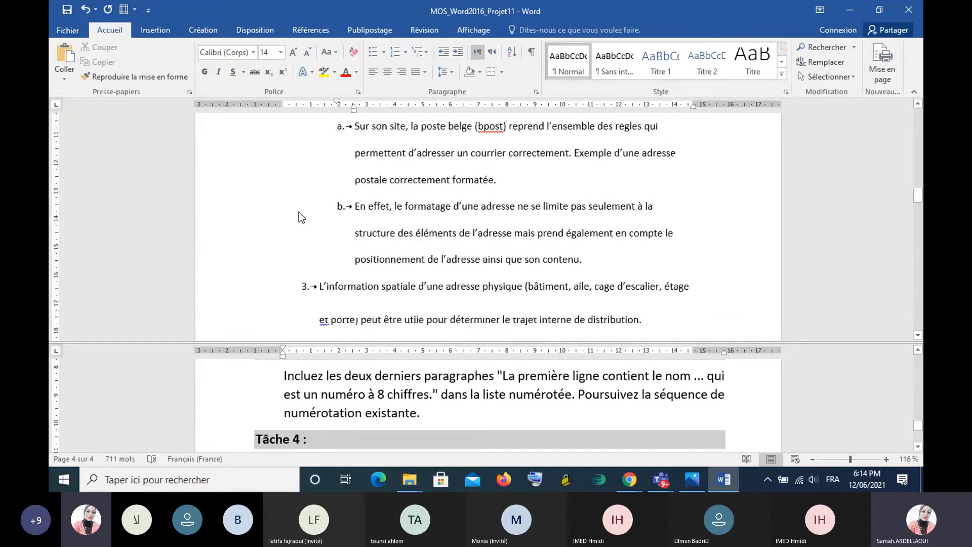
pyautogui.scroll(-3, 298, 213)
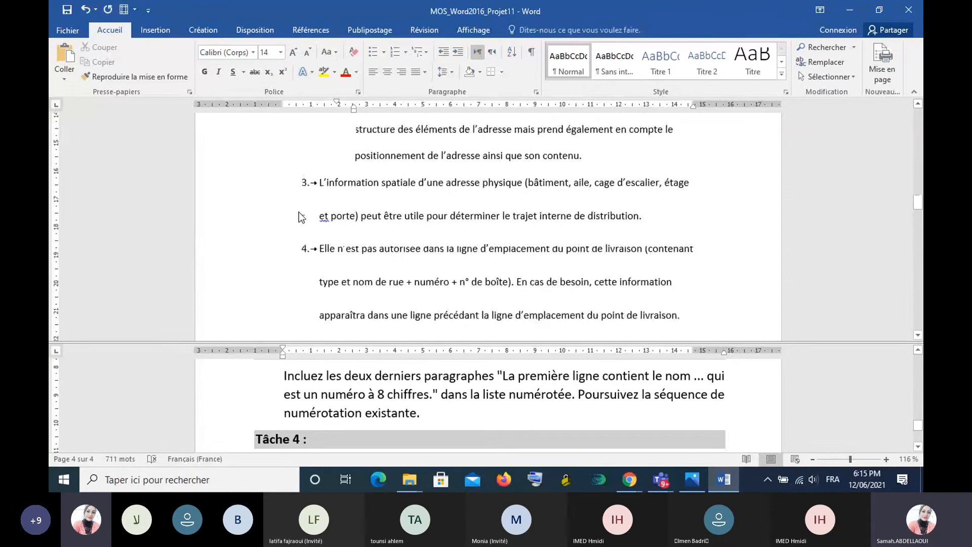
pyautogui.scroll(1, 299, 212)
pyautogui.scroll(-6, 299, 212)
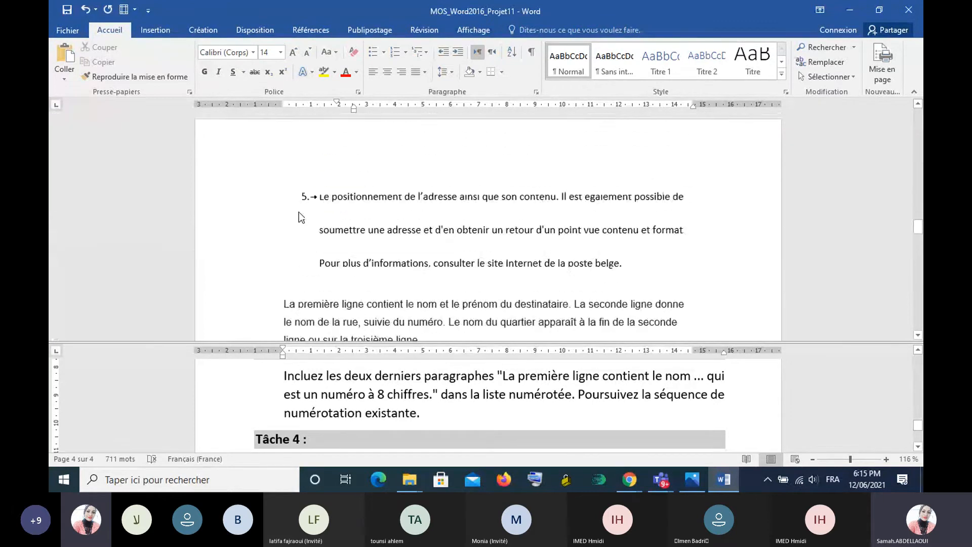
pyautogui.scroll(-3, 299, 212)
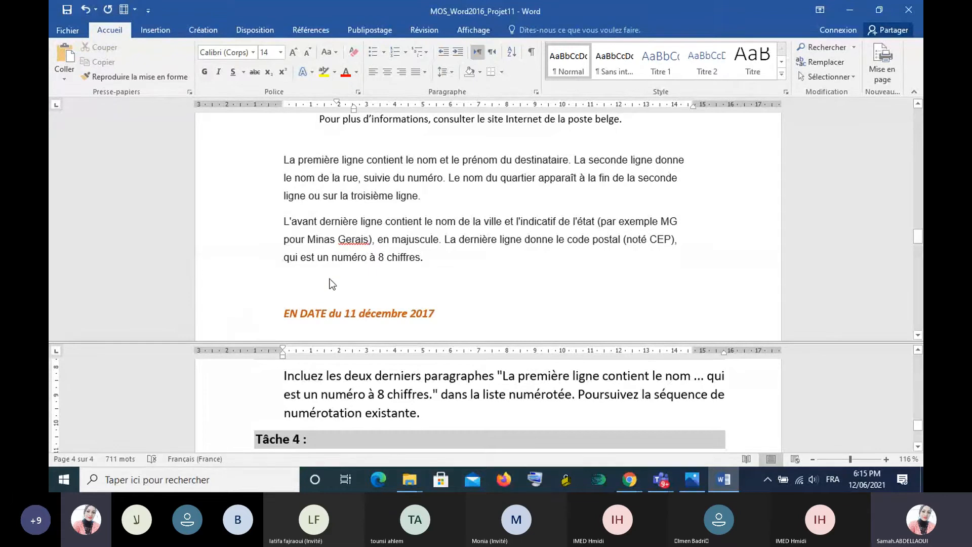
pyautogui.scroll(1, 332, 284)
pyautogui.scroll(3, 330, 282)
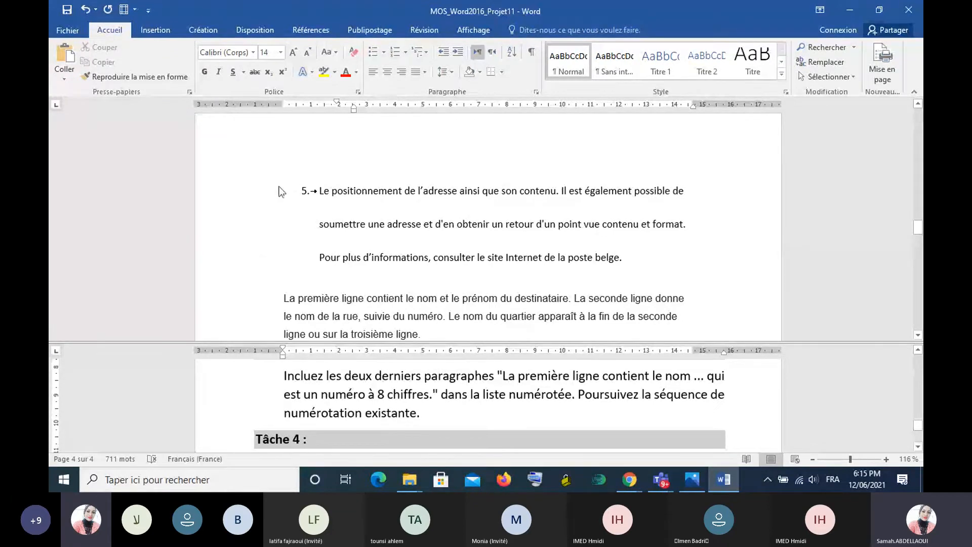
# - Copy the formatting of list item 5 onto the two "La première ligne..." and "L'avant dernière ligne..." paragraphs so they continue the numbered list
pyautogui.click(304, 190)
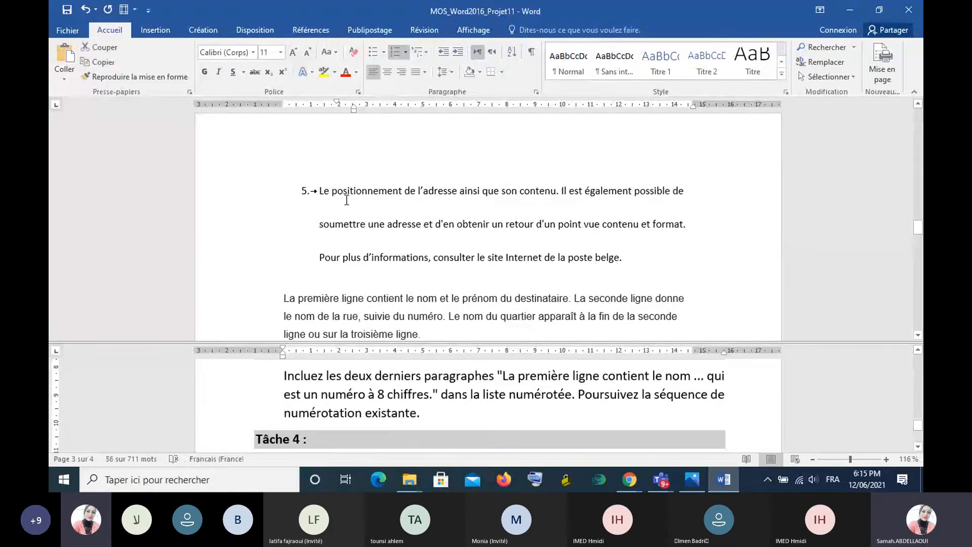
pyautogui.moveTo(320, 195); pyautogui.dragTo(630, 265)
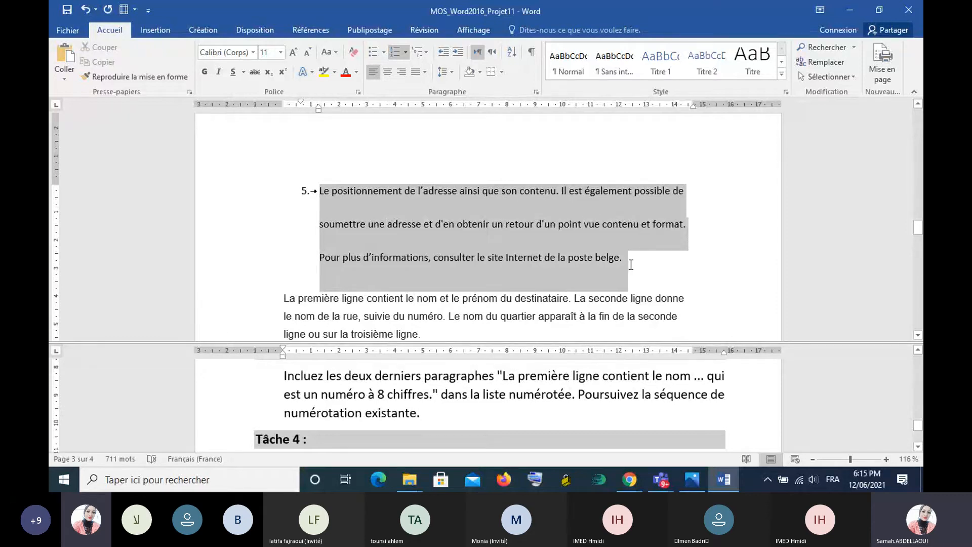
pyautogui.moveTo(631, 265); pyautogui.dragTo(628, 268)
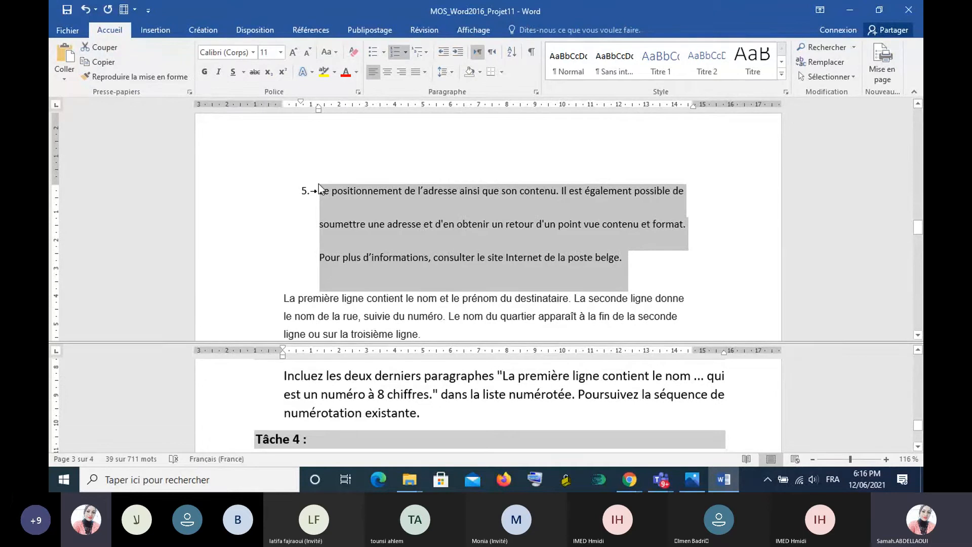
pyautogui.click(141, 77)
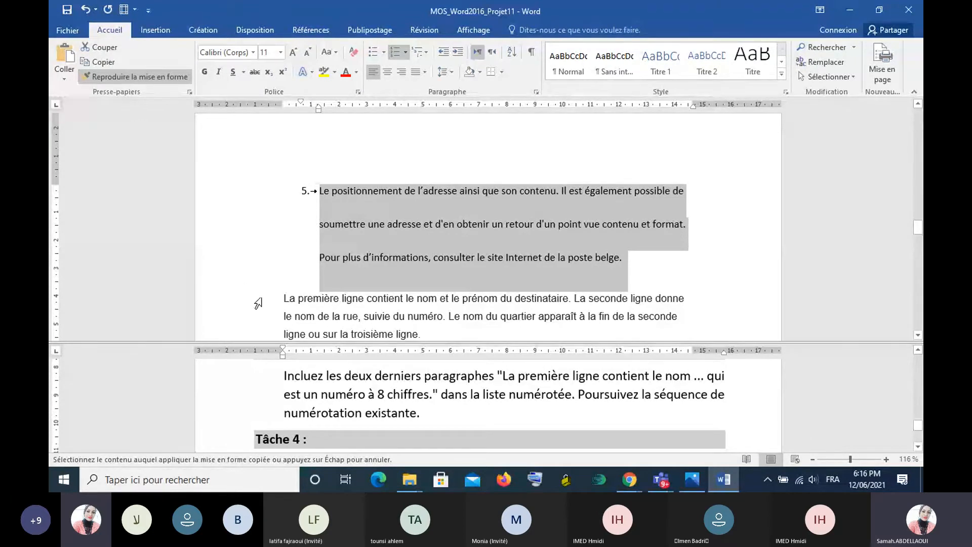
pyautogui.scroll(-3, 258, 303)
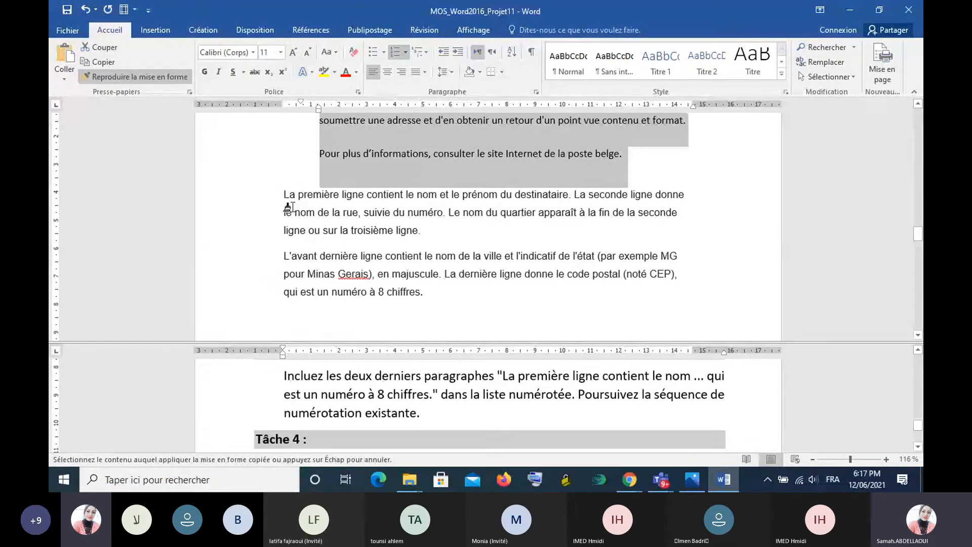
pyautogui.moveTo(284, 194)
pyautogui.mouseDown()
pyautogui.moveTo(305, 212)
pyautogui.moveTo(421, 230)
pyautogui.moveTo(377, 299)
pyautogui.moveTo(431, 302)
pyautogui.mouseUp()
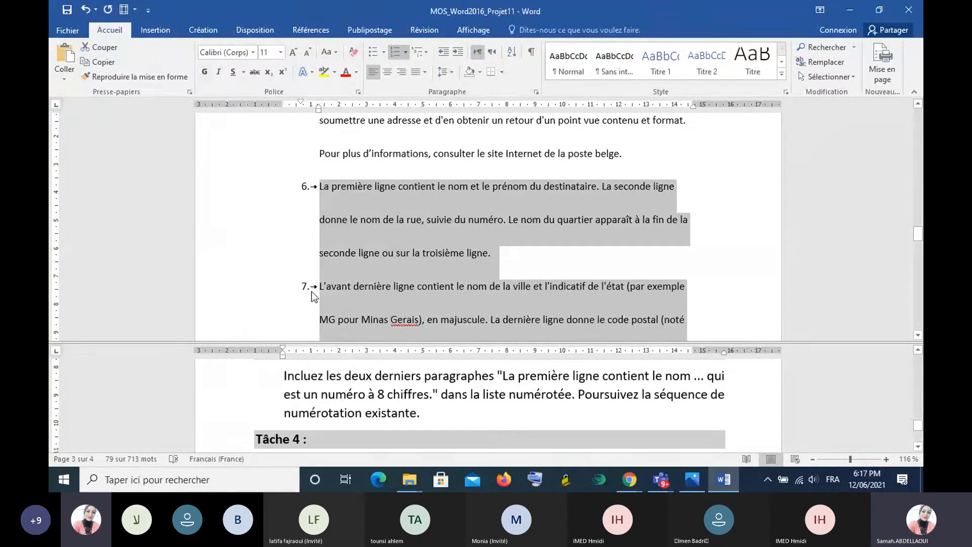
pyautogui.scroll(2, 299, 150)
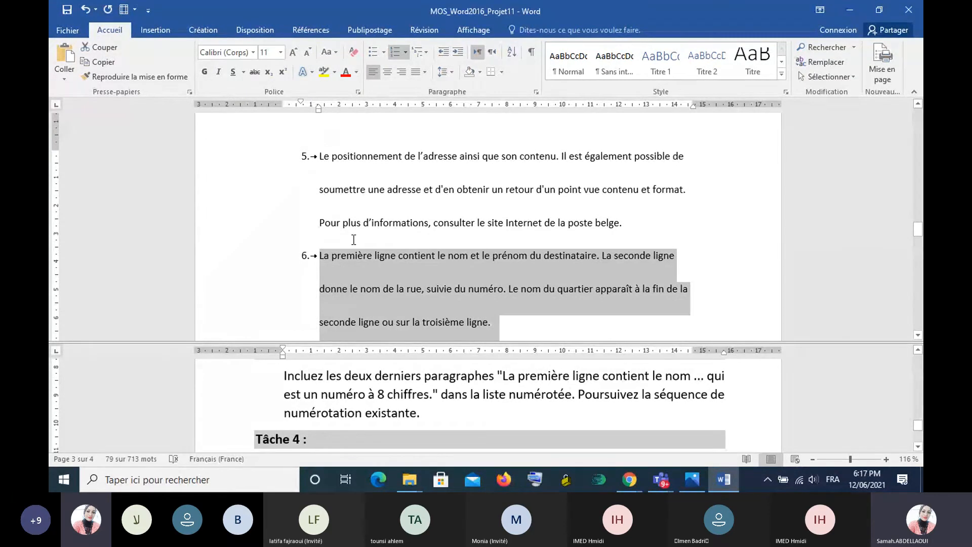
pyautogui.scroll(-3, 353, 240)
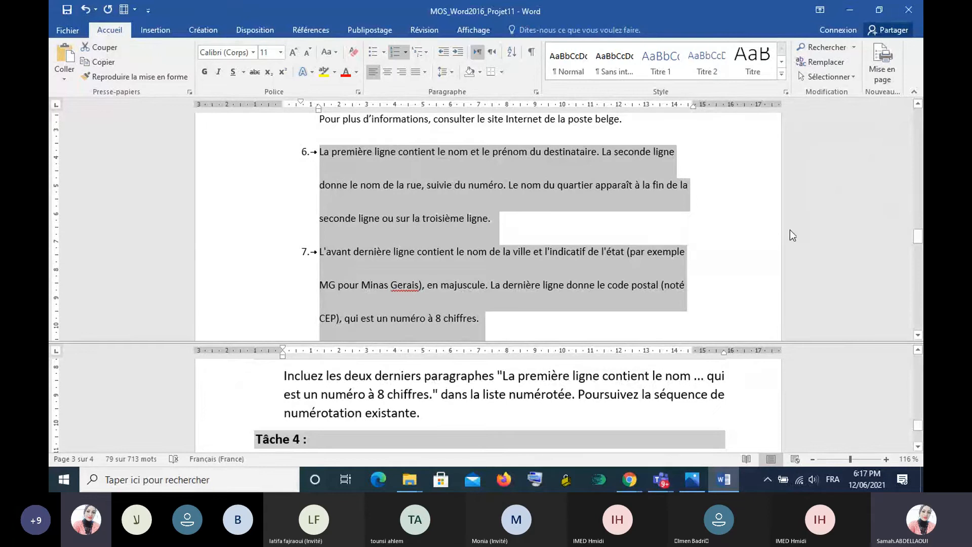
pyautogui.scroll(-1, 790, 229)
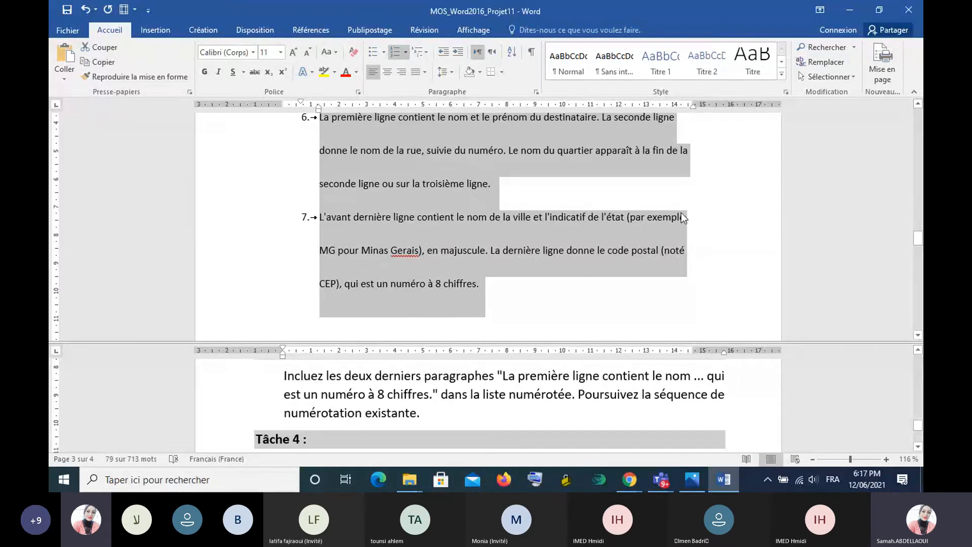
pyautogui.scroll(1, 681, 212)
# - Following the Tâche 4 instructions, clear all formatting from the line "EN DATE du 11 décembre 2017"
pyautogui.scroll(-2, 914, 424)
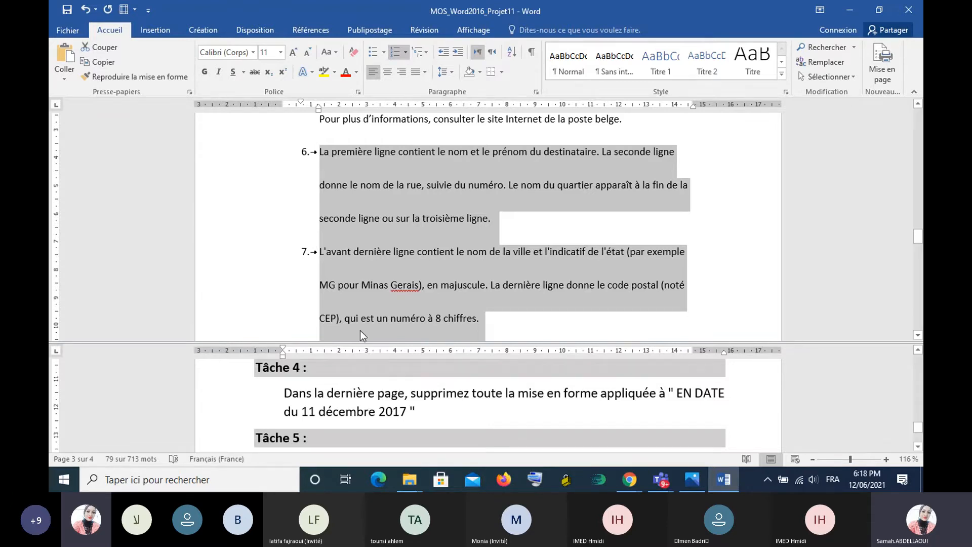
pyautogui.scroll(3, 360, 330)
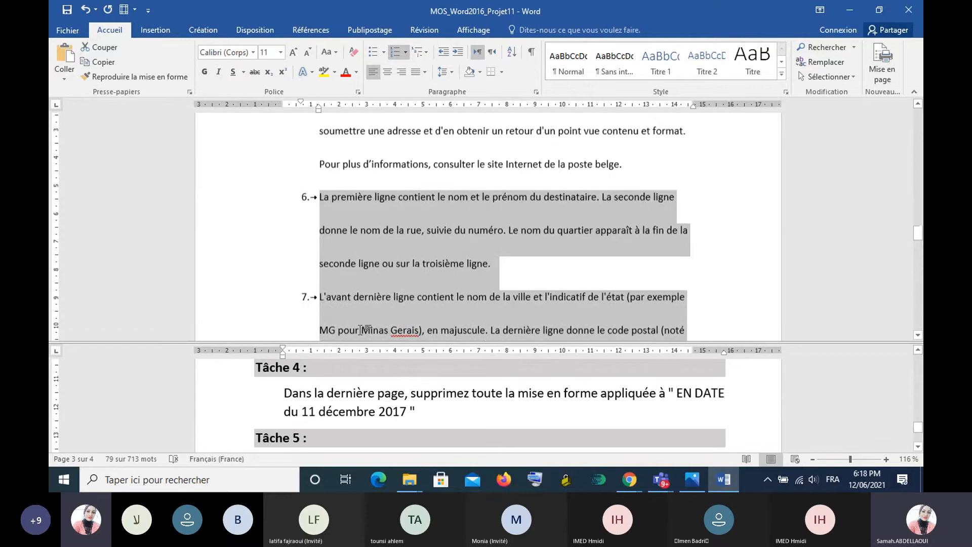
pyautogui.scroll(-6, 361, 330)
pyautogui.scroll(-2, 361, 329)
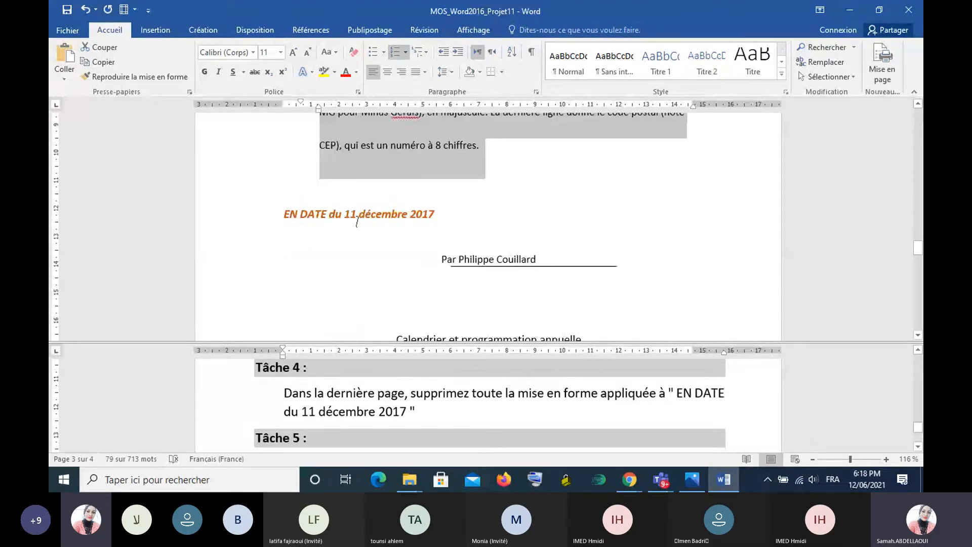
pyautogui.tripleClick(291, 213)
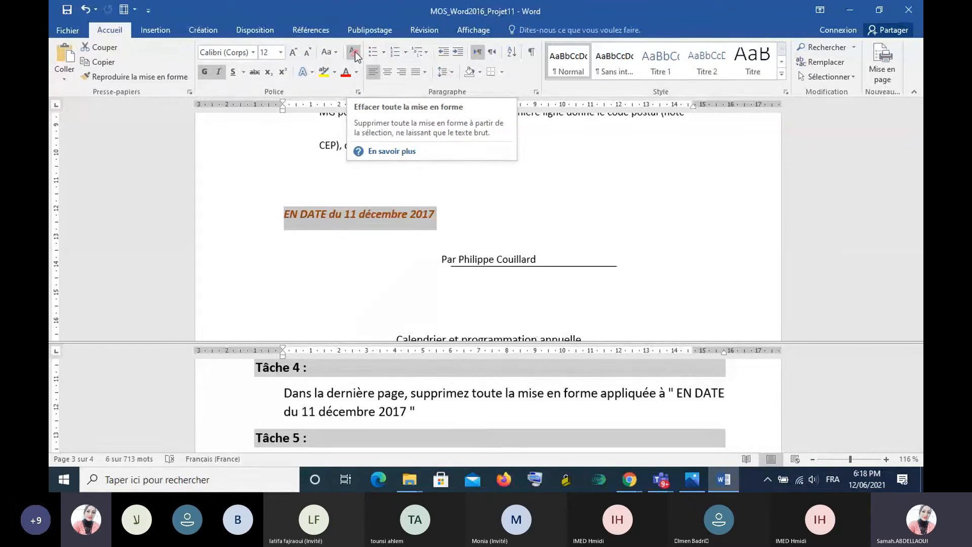
pyautogui.click(353, 52)
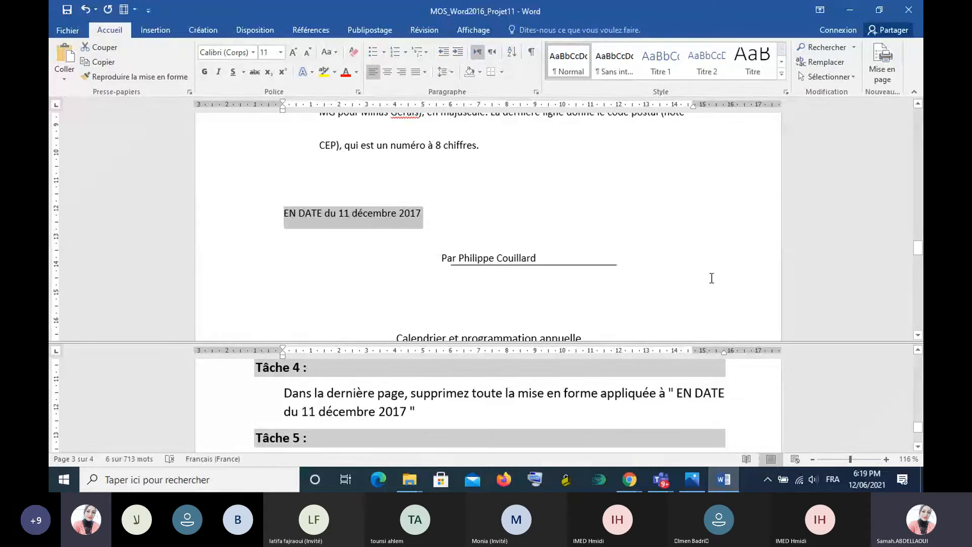
pyautogui.click(597, 232)
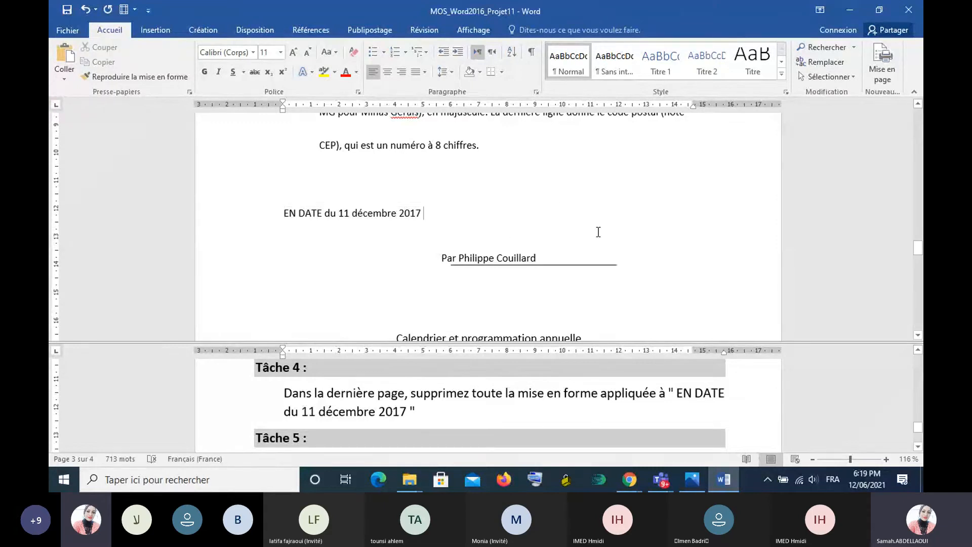
# - Bring the Tâche 5 instructions on formatting "Calendrier et programmation annuelle" into the lower pane and read them
pyautogui.scroll(-2, 597, 232)
pyautogui.scroll(1, 597, 231)
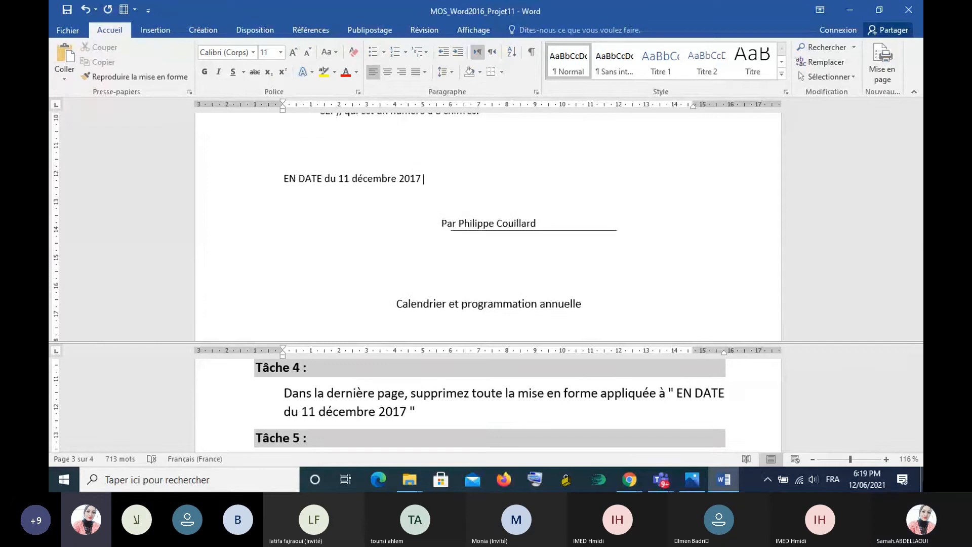
pyautogui.click(916, 447)
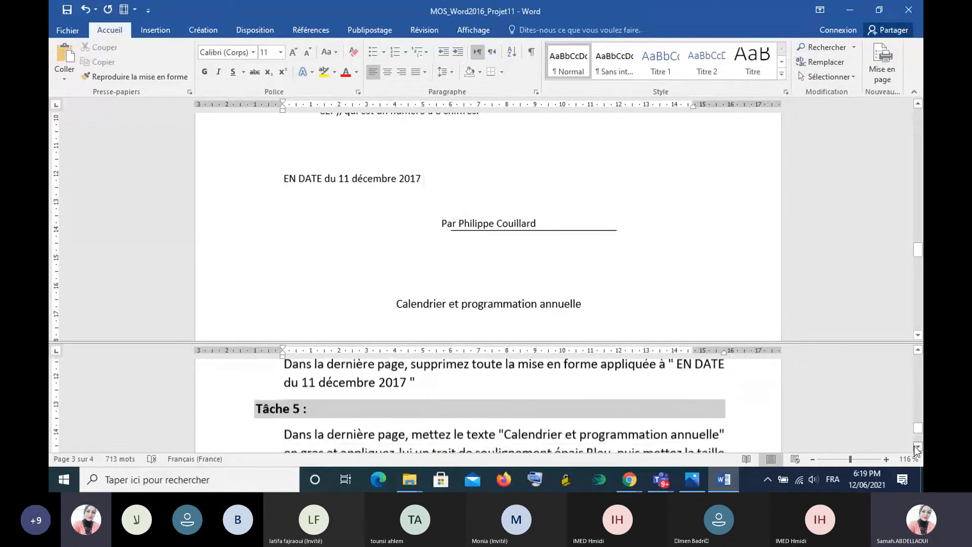
pyautogui.click(916, 446)
pyautogui.click(916, 446)
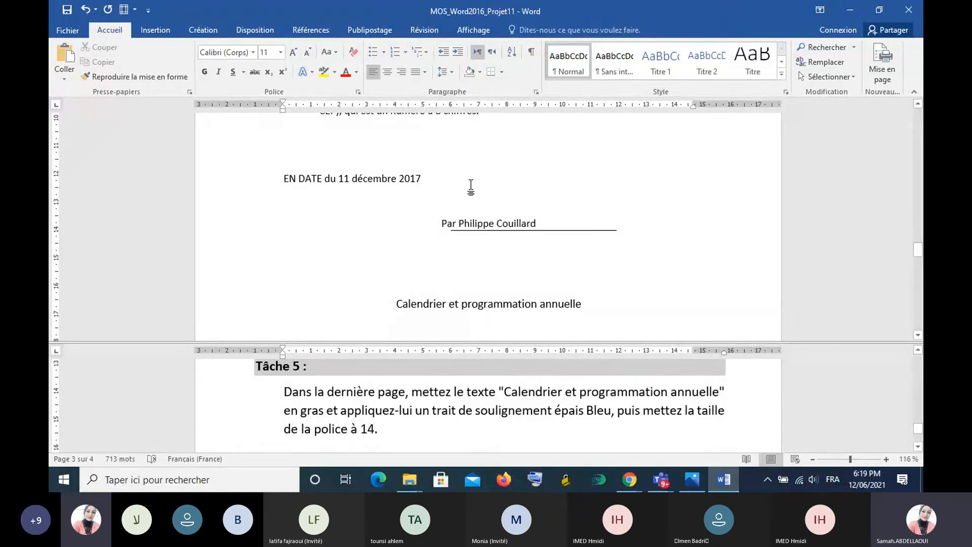
# - In the font settings for the text "Calendrier et programmation annuelle", choose a thick underline in a dark blue theme shade
pyautogui.moveTo(397, 304); pyautogui.dragTo(597, 312)
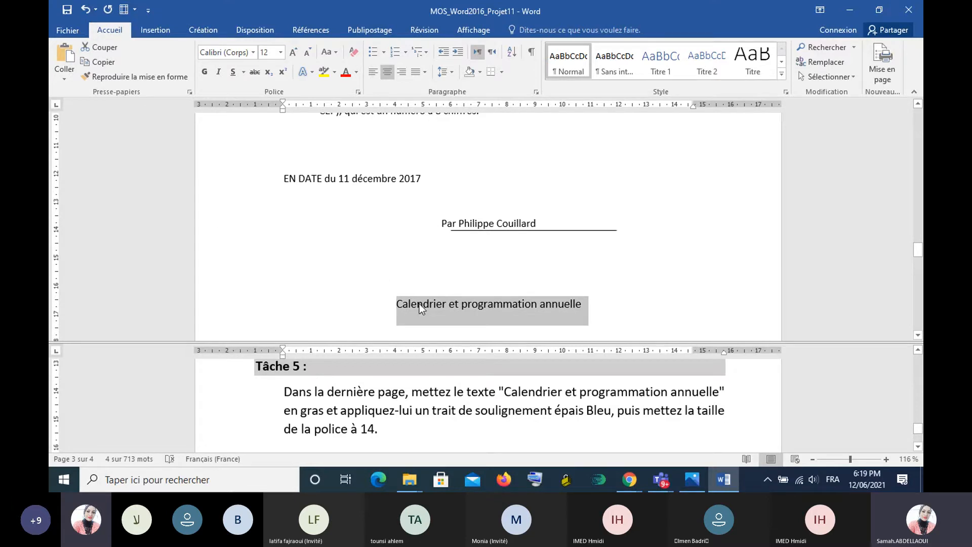
pyautogui.click(357, 91)
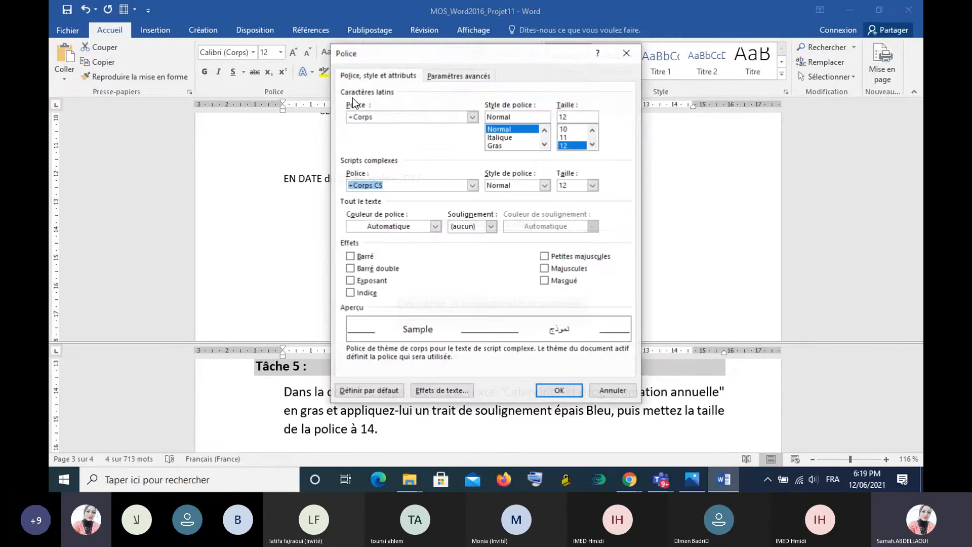
pyautogui.click(630, 53)
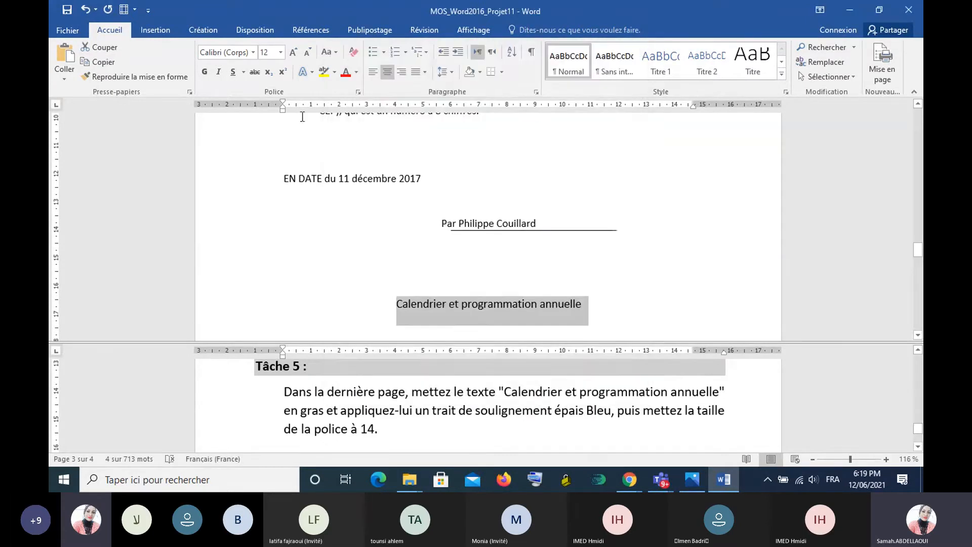
pyautogui.click(356, 93)
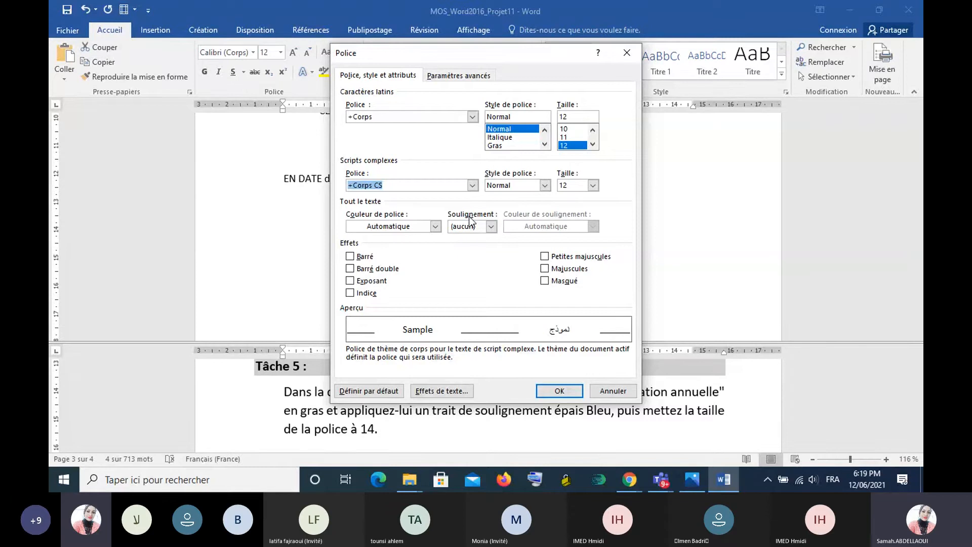
pyautogui.click(491, 227)
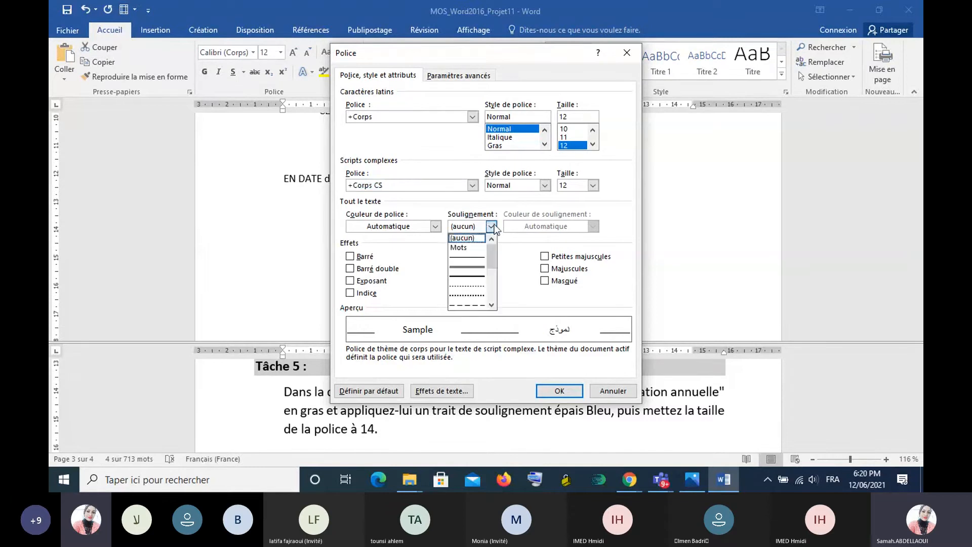
pyautogui.click(467, 276)
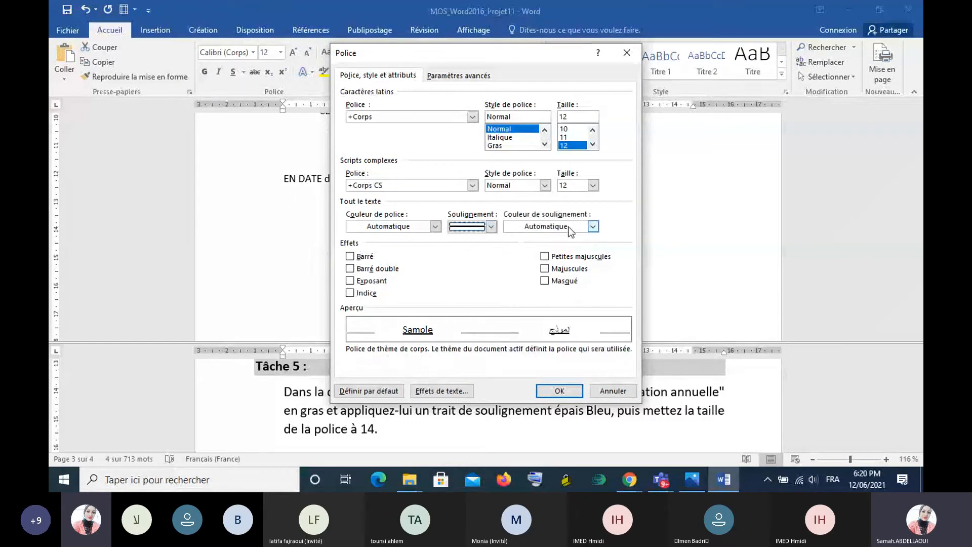
pyautogui.click(568, 226)
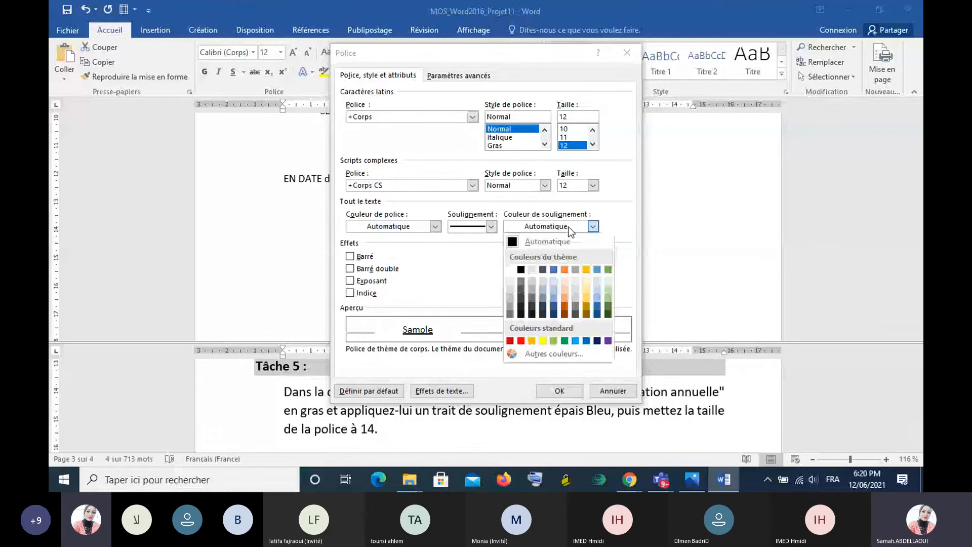
pyautogui.click(554, 269)
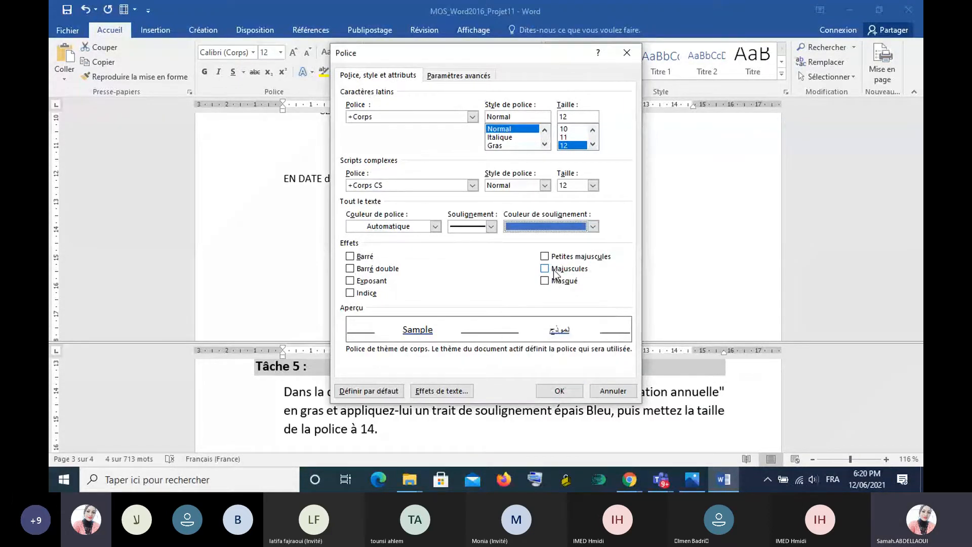
pyautogui.click(513, 228)
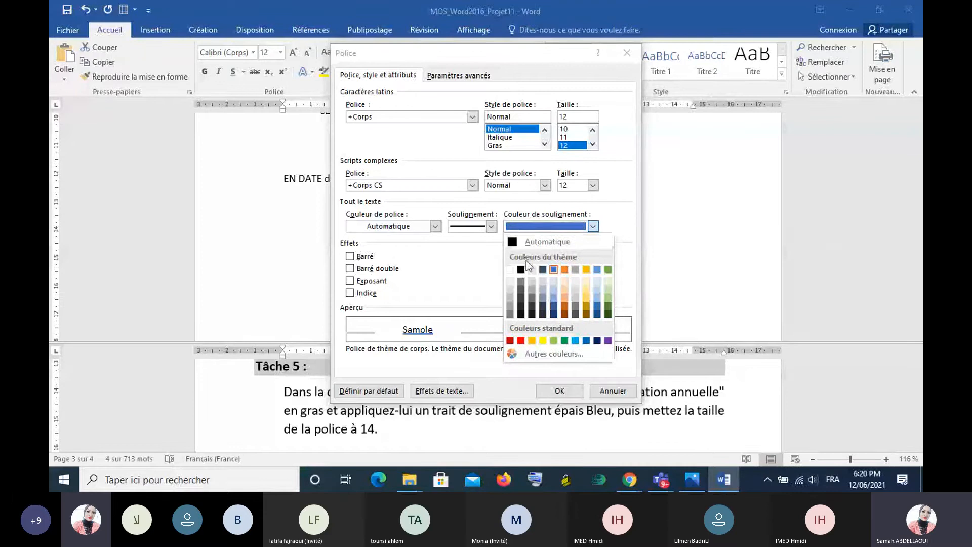
pyautogui.click(555, 306)
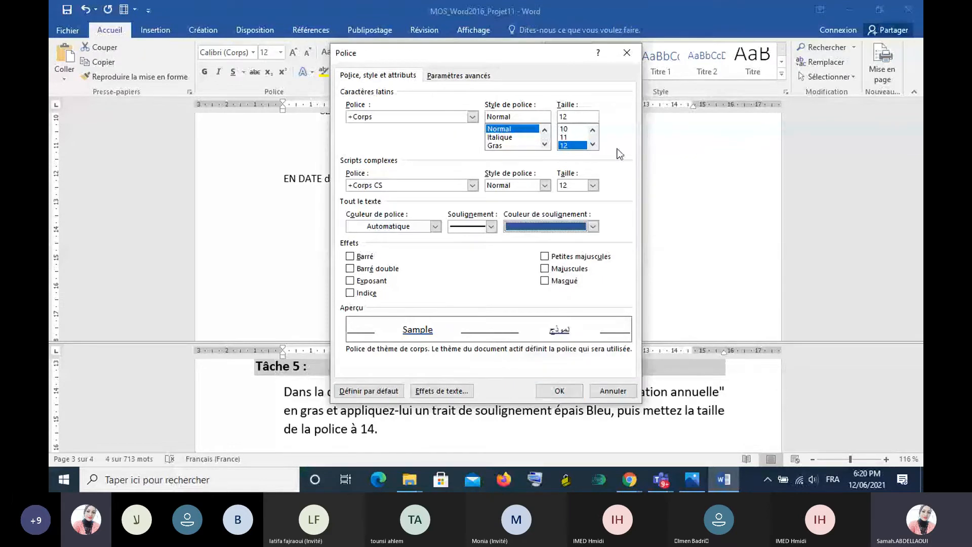
# - Set the Latin font size of "Calendrier et programmation annuelle" to 14 and apply the font settings
pyautogui.scroll(-1, 569, 146)
pyautogui.click(569, 146)
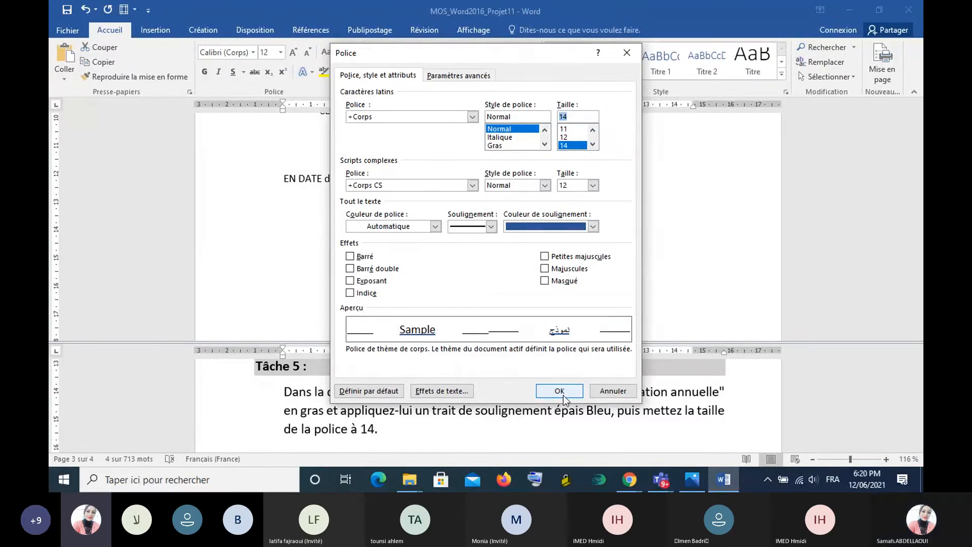
pyautogui.click(542, 394)
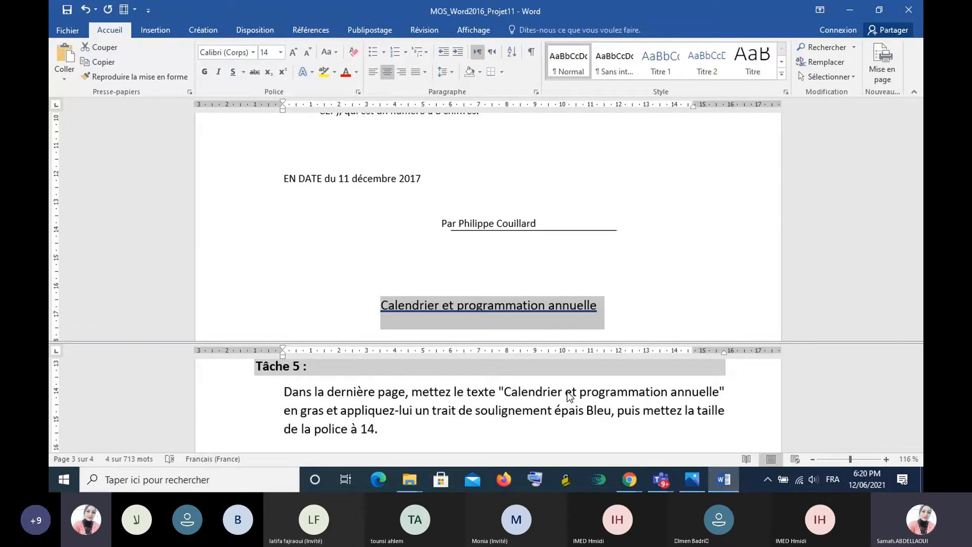
# - Close MOS_Word2016_Projet11 without saving and open MOS_Word2016_Projet12 from the MOS_Word2016_PARTIE2 folder
pyautogui.click(908, 9)
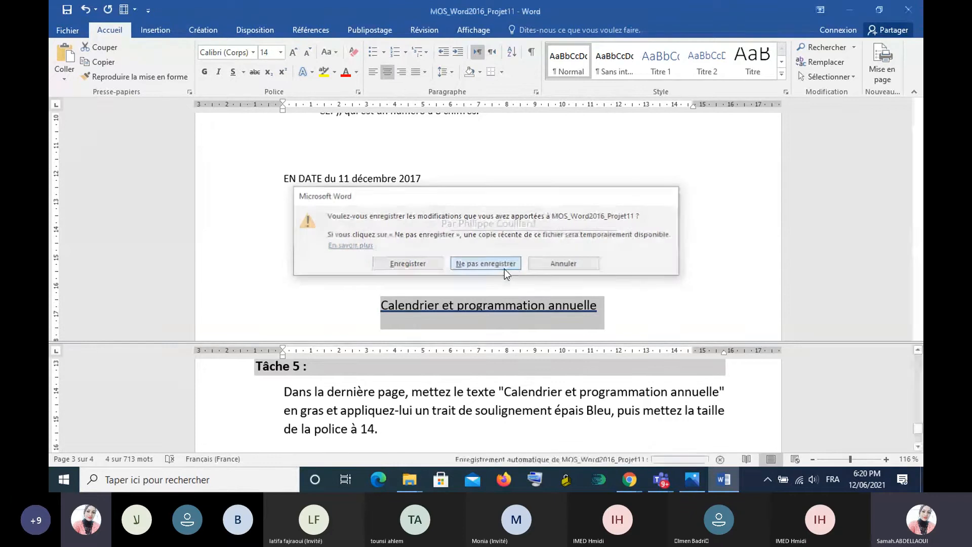
pyautogui.click(504, 266)
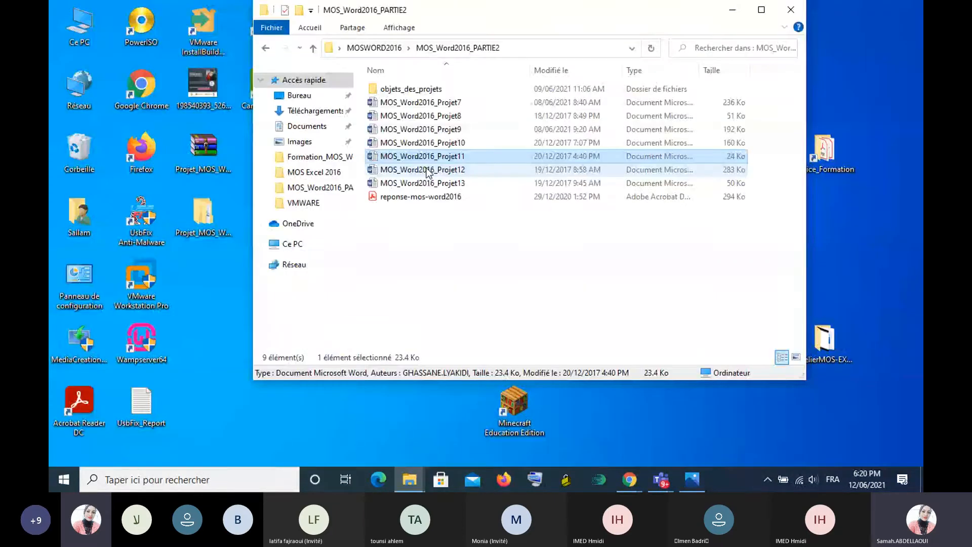
pyautogui.doubleClick(426, 169)
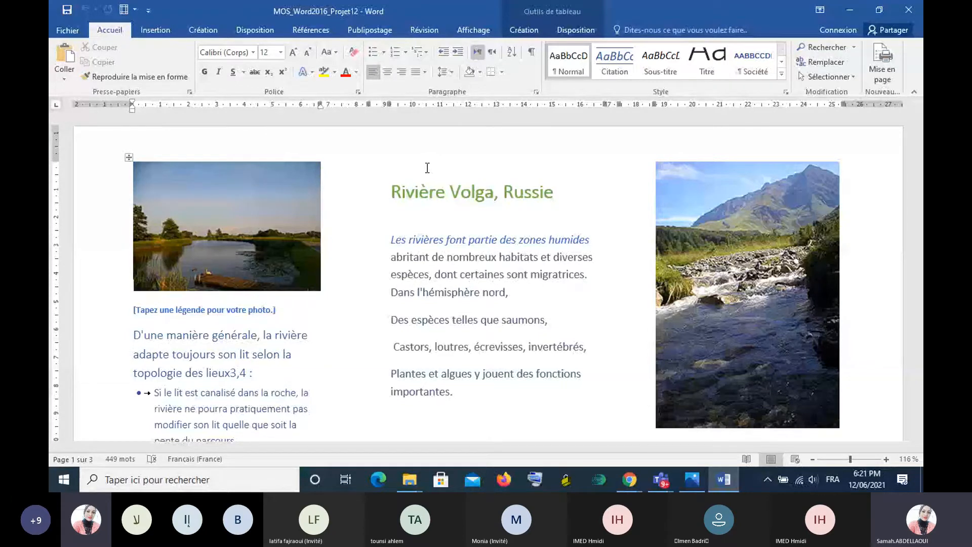
# - Split the document window, bring the "Projet 12" instructions into the lower pane, and enlarge the upper pane
pyautogui.click(472, 29)
pyautogui.click(524, 62)
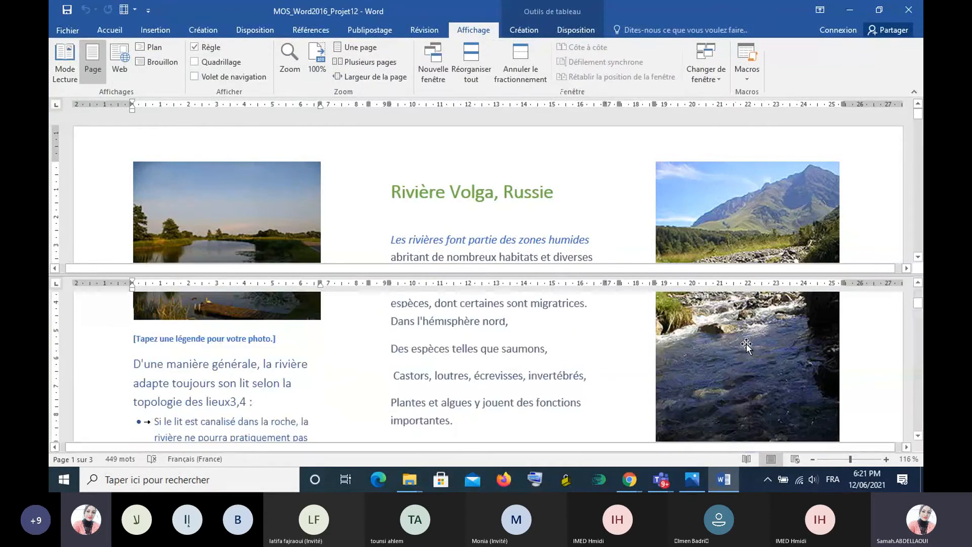
pyautogui.moveTo(922, 305); pyautogui.dragTo(922, 394)
pyautogui.moveTo(528, 275); pyautogui.dragTo(528, 370)
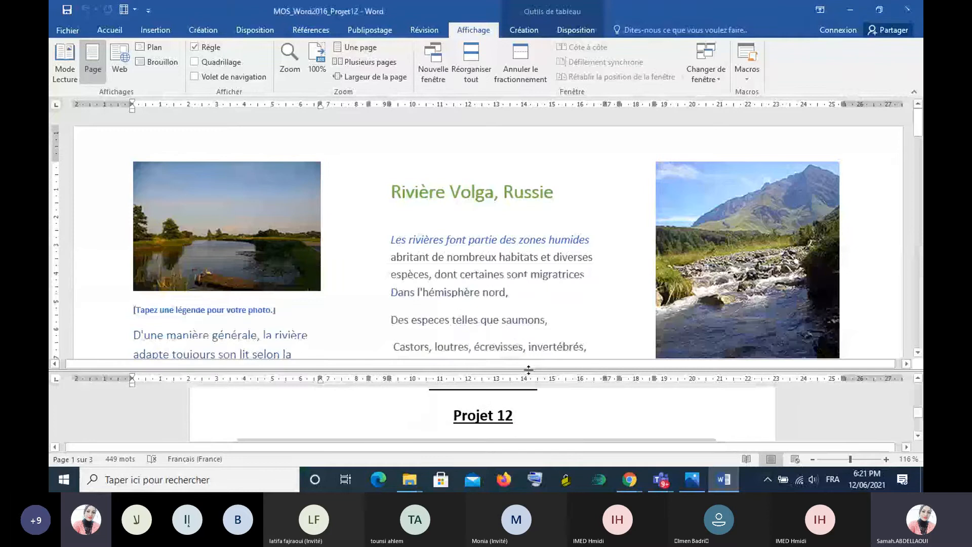
# - Bring the style set instruction into view in the lower pane and examine the text styles available for the heading "Rivière Volga, Russie"
pyautogui.scroll(-10, 626, 403)
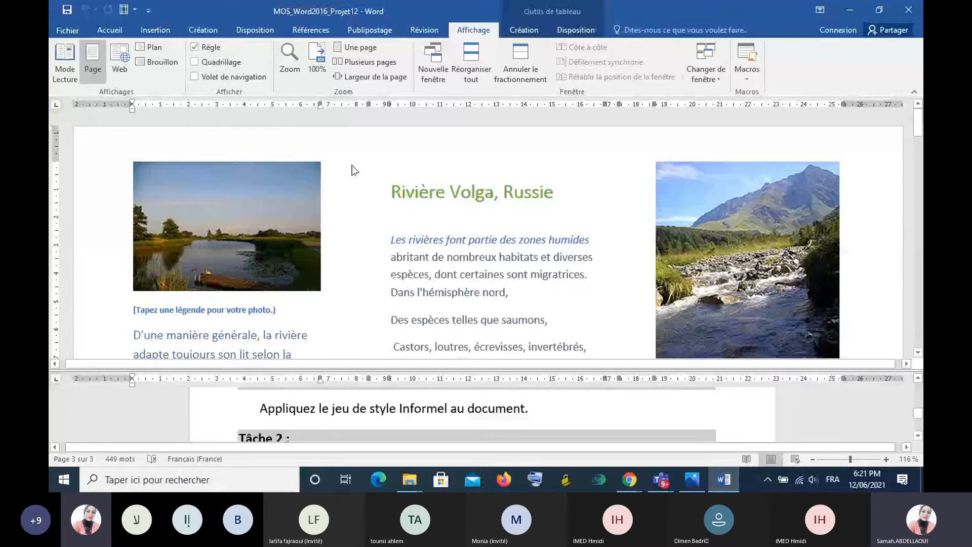
pyautogui.click(389, 187)
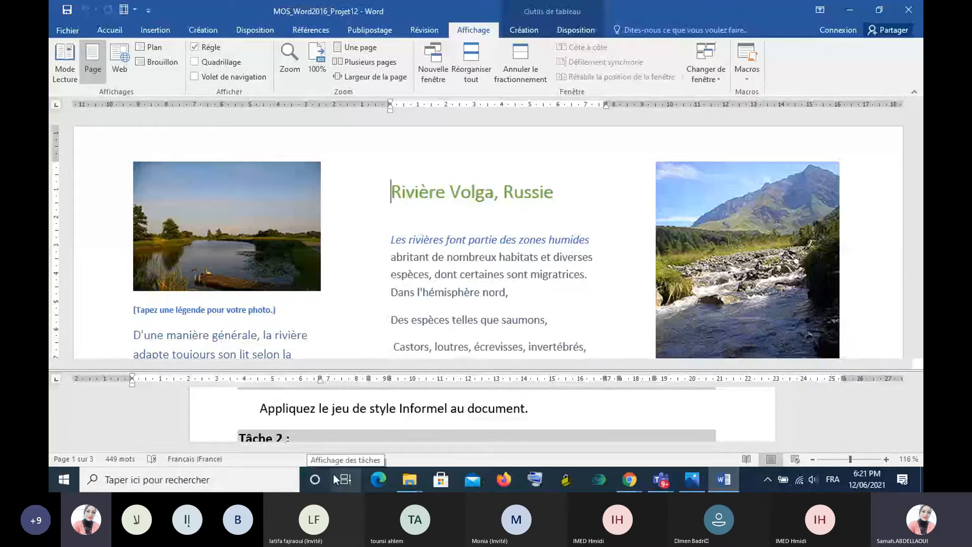
pyautogui.click(109, 30)
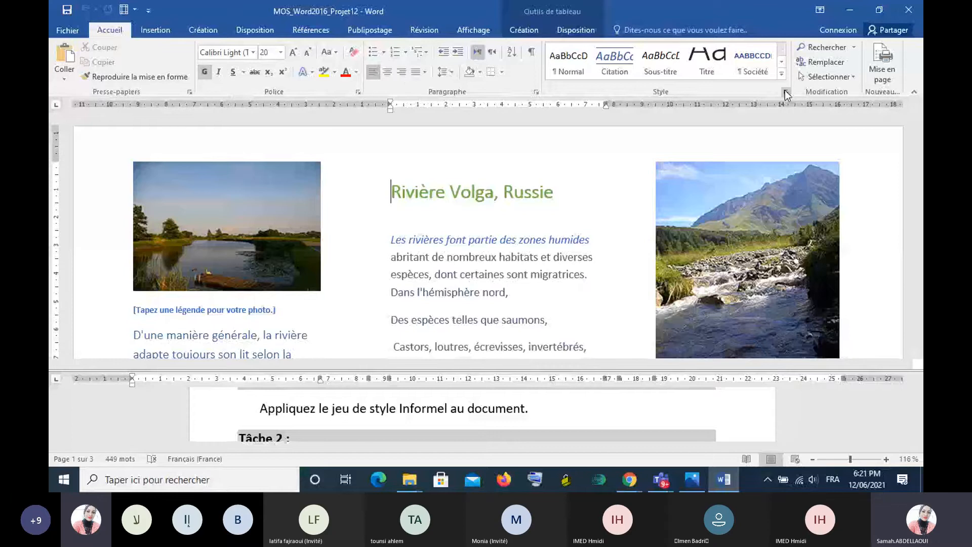
pyautogui.click(782, 73)
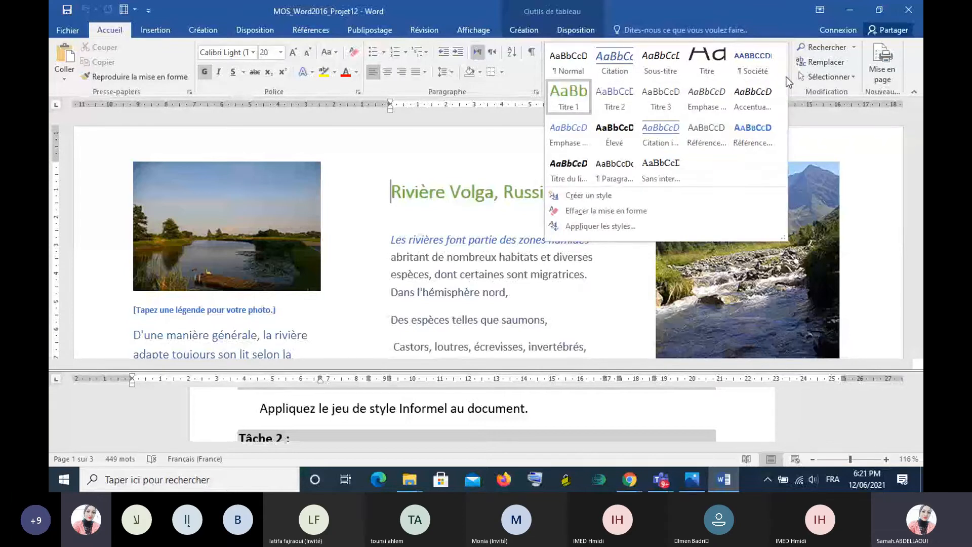
pyautogui.click(802, 120)
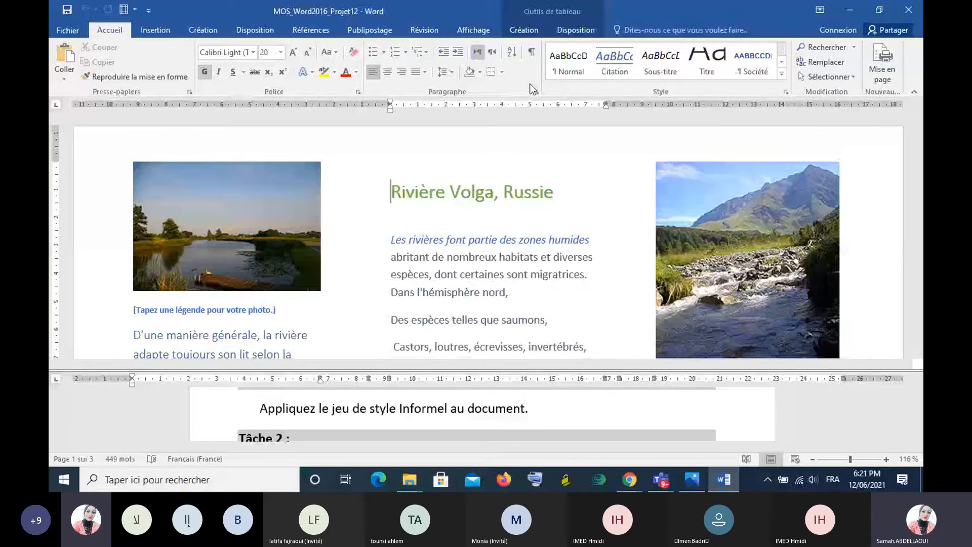
pyautogui.click(784, 91)
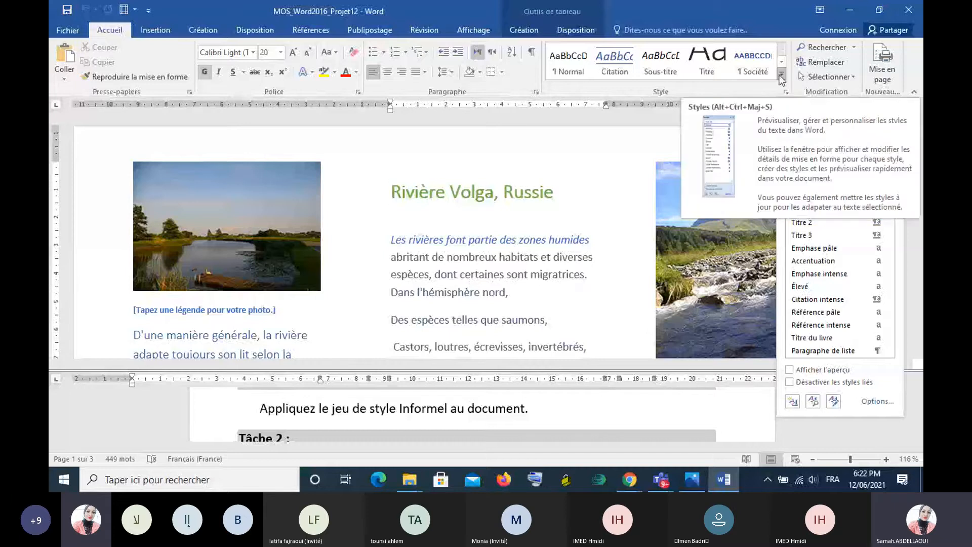
pyautogui.click(781, 76)
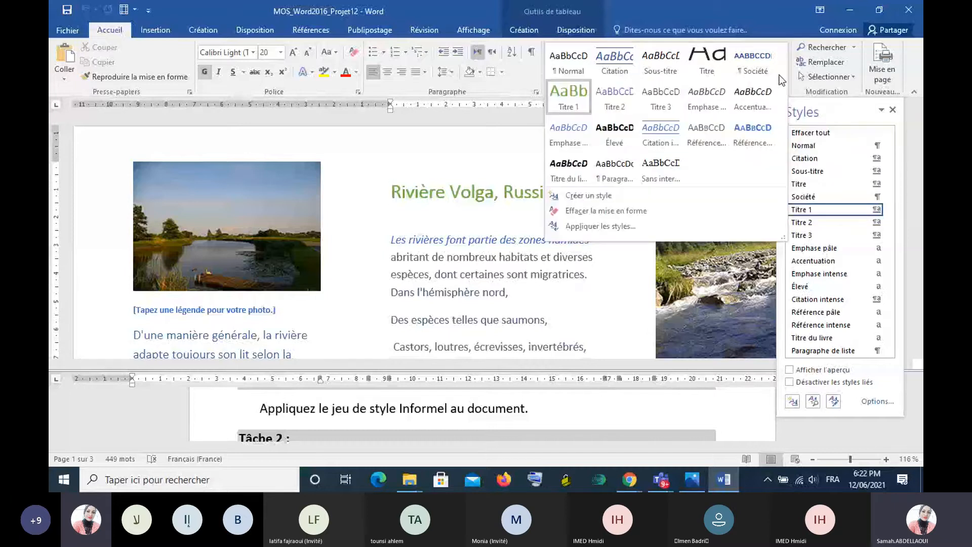
pyautogui.click(788, 87)
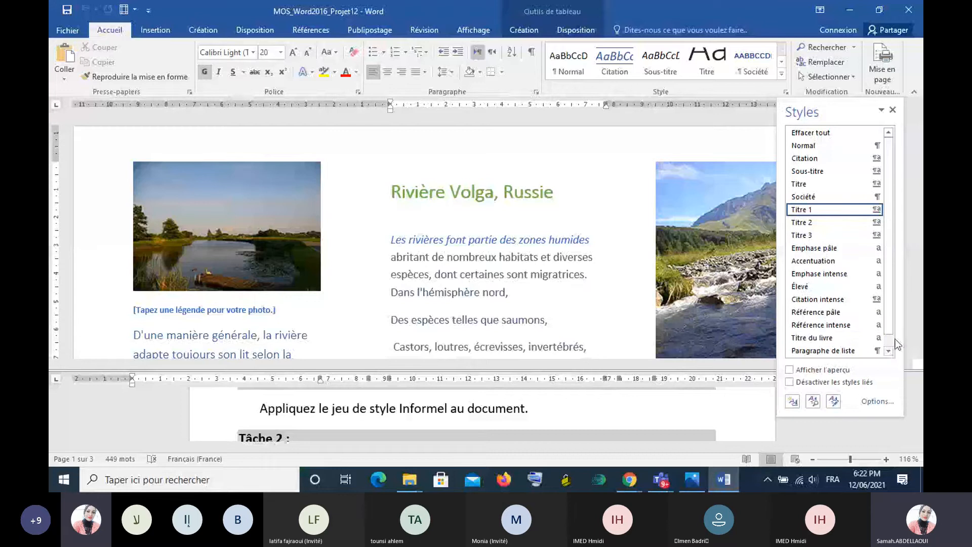
# - Look through the Styles list, check the style of "Les rivières font partie des zones humides", and close the list
pyautogui.click(888, 350)
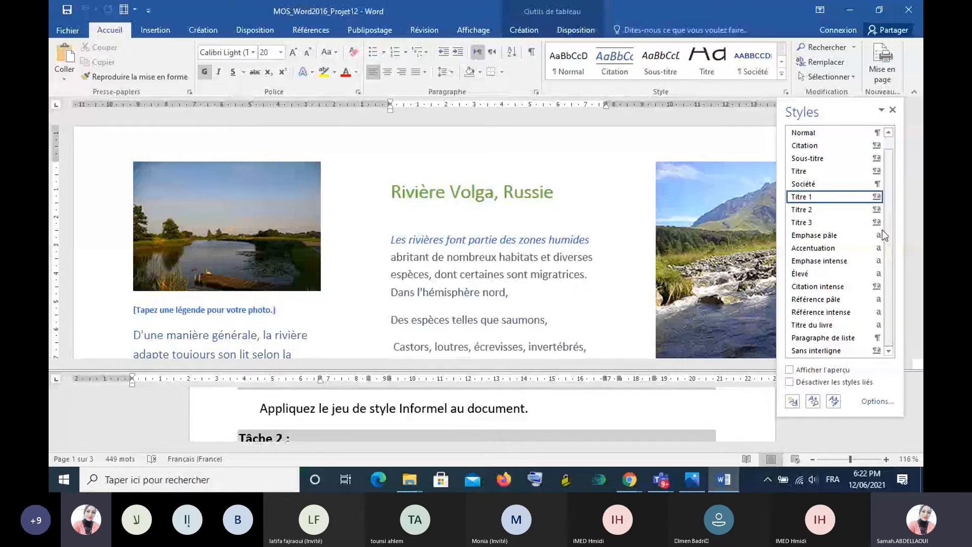
pyautogui.scroll(1, 895, 150)
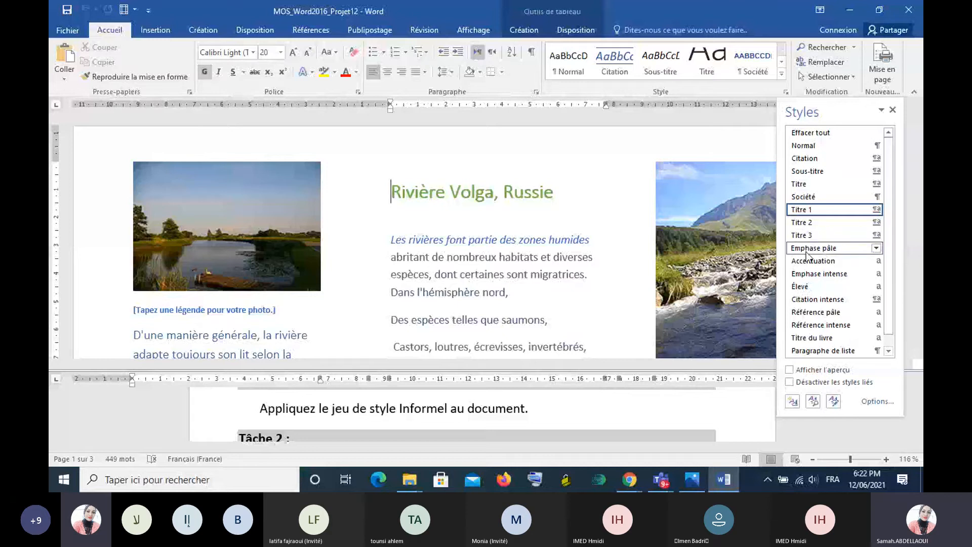
pyautogui.click(393, 240)
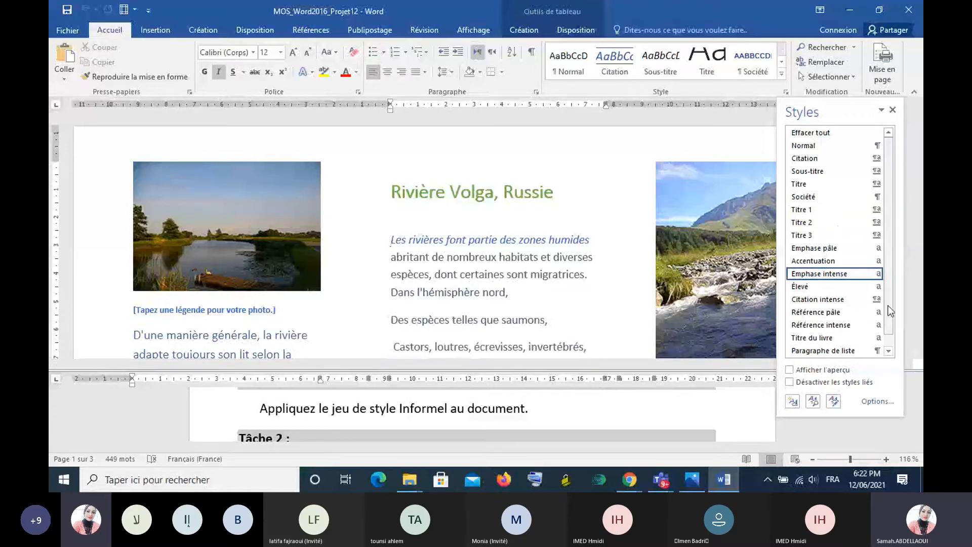
pyautogui.moveTo(887, 305); pyautogui.dragTo(891, 278)
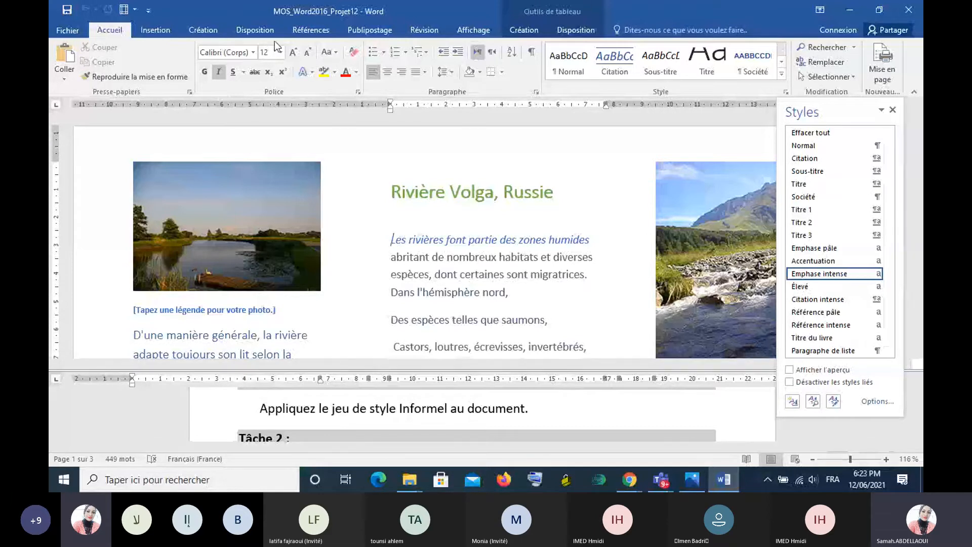
pyautogui.click(213, 31)
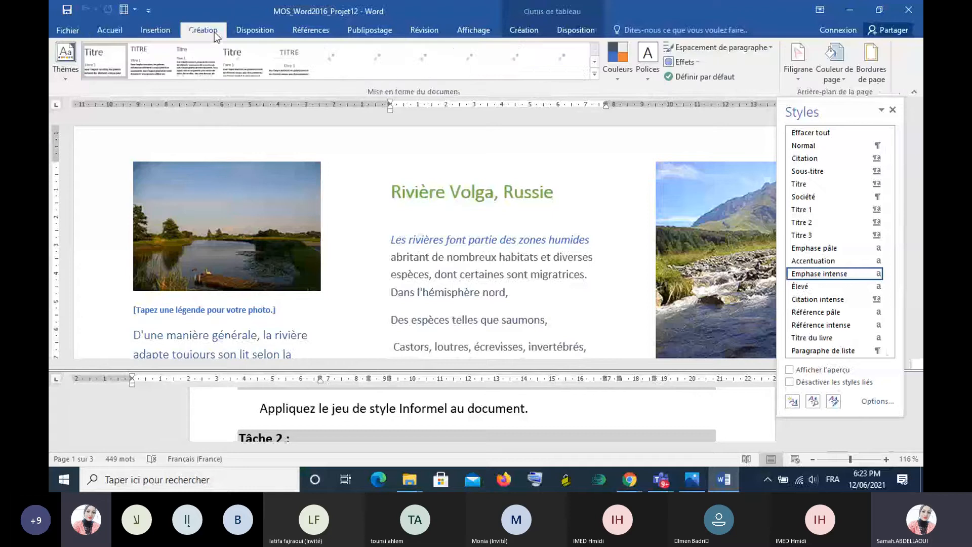
pyautogui.click(111, 33)
pyautogui.click(892, 110)
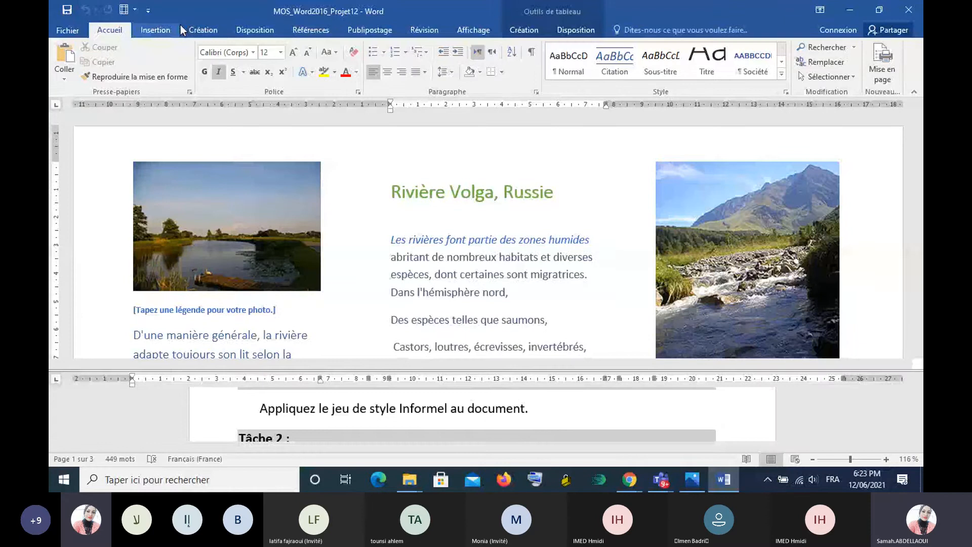
# - Open the full gallery of style sets for the document's formatting
pyautogui.click(201, 32)
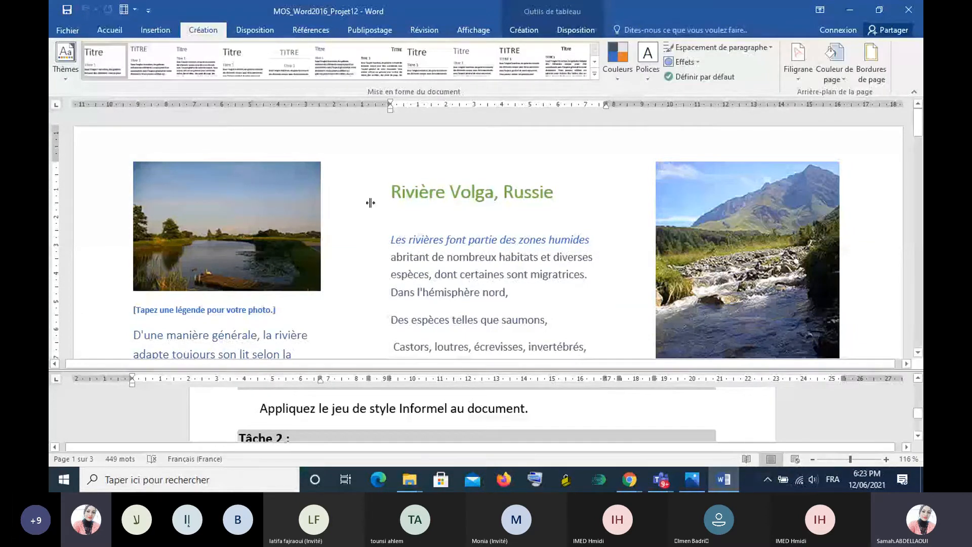
pyautogui.click(594, 76)
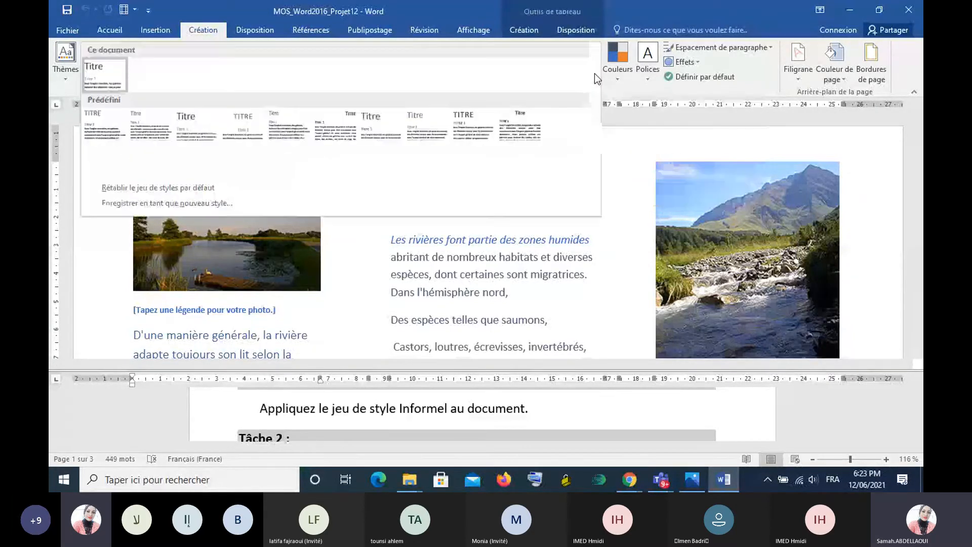
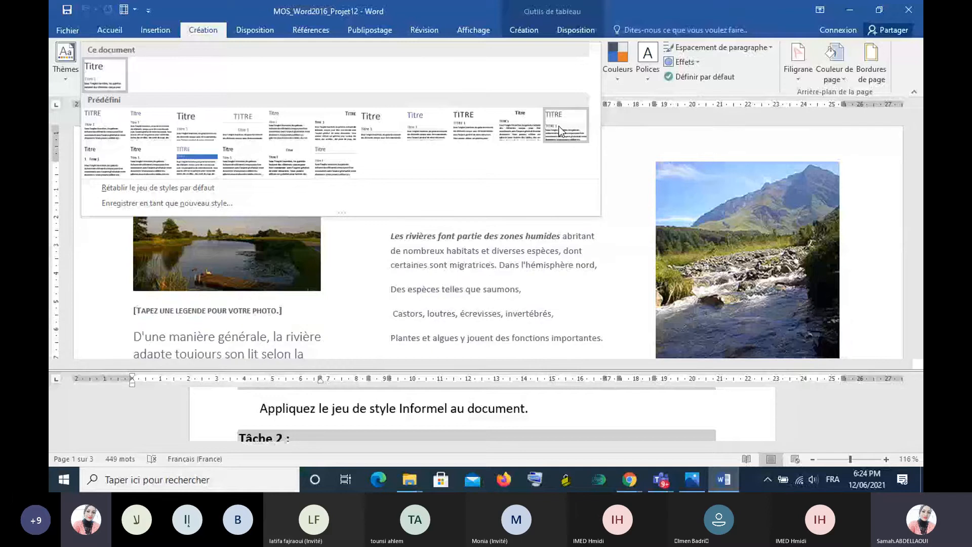
pyautogui.click(644, 120)
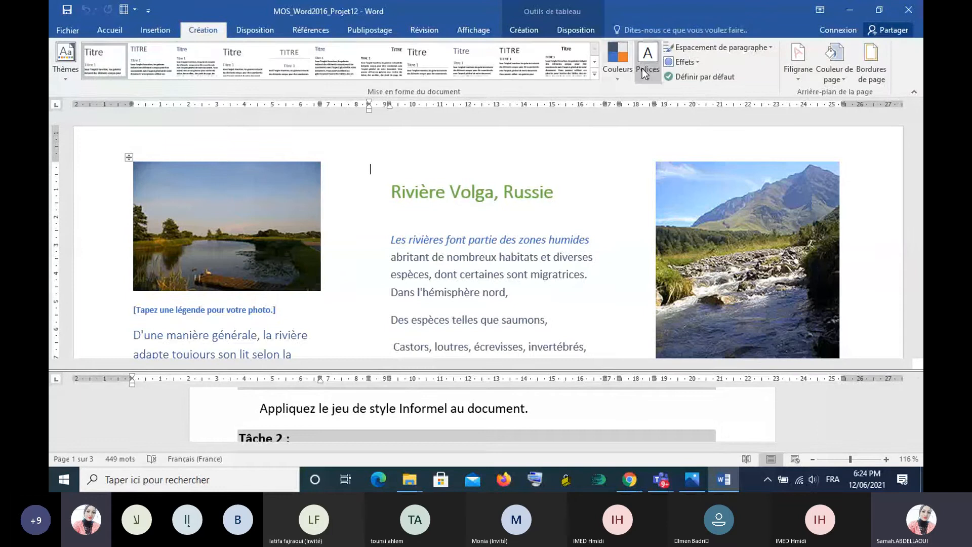
pyautogui.click(595, 74)
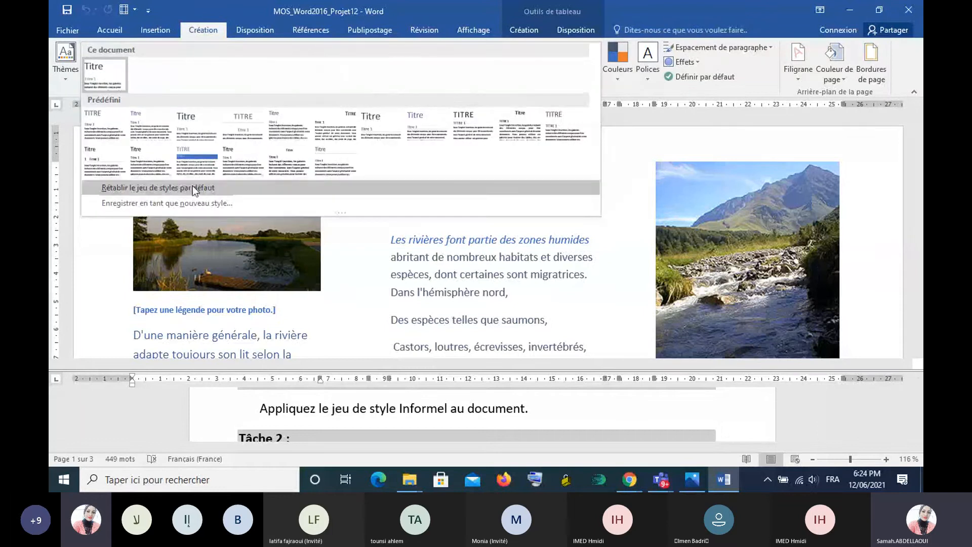
pyautogui.click(160, 188)
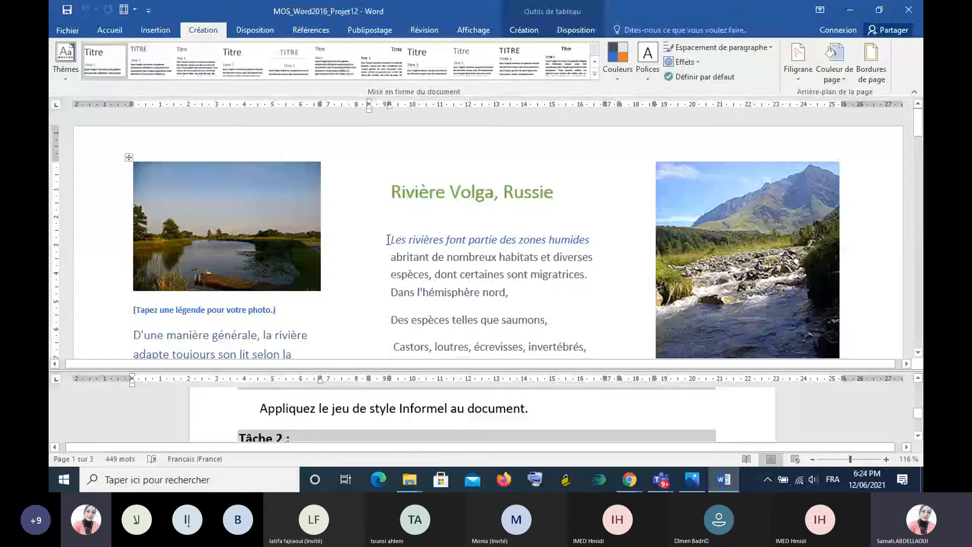
pyautogui.click(389, 239)
pyautogui.hotkey('ctrl', 'z')
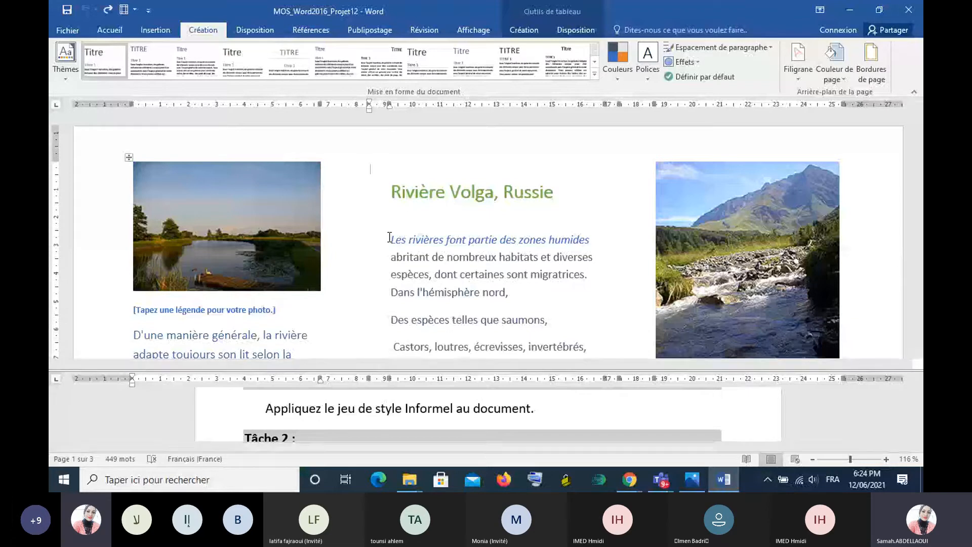
# - Apply the Informel style set to the document
pyautogui.click(390, 240)
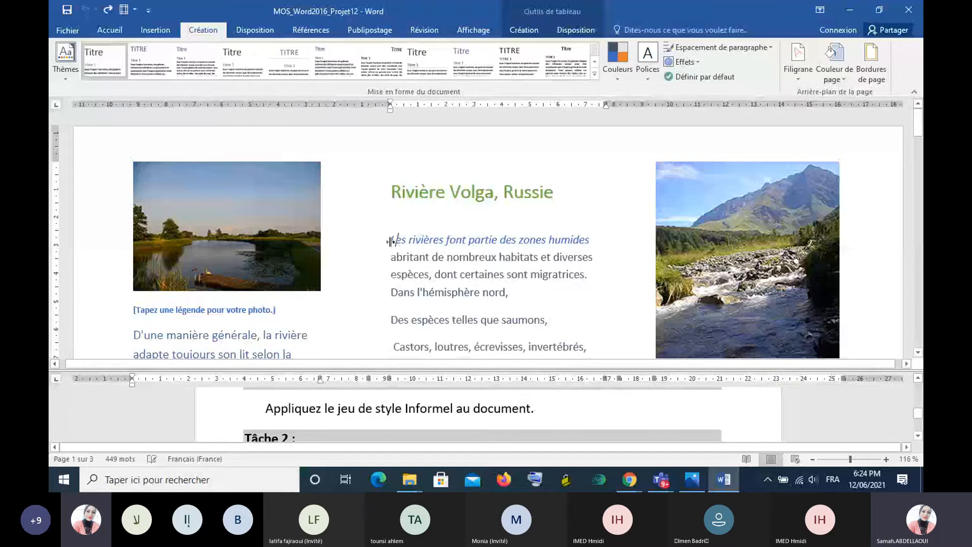
pyautogui.click(595, 74)
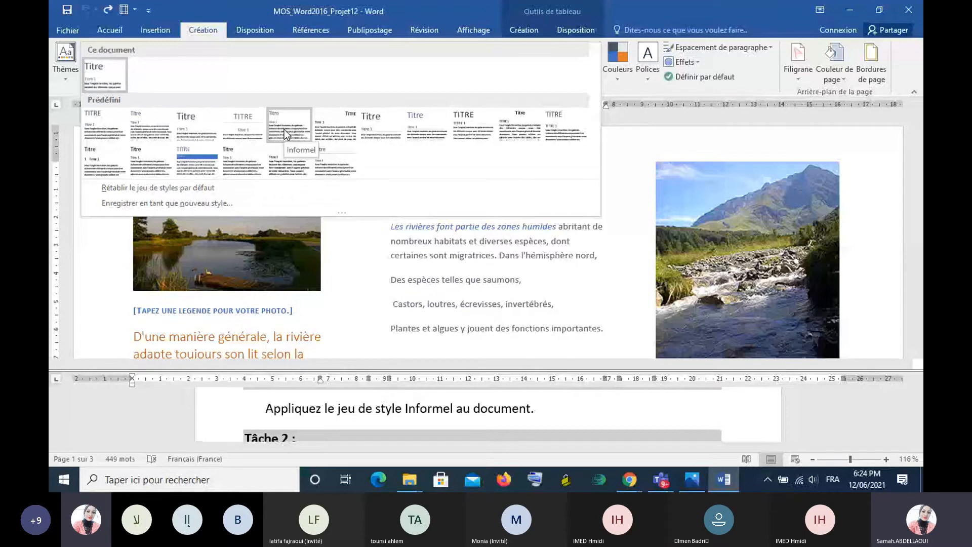
pyautogui.click(284, 129)
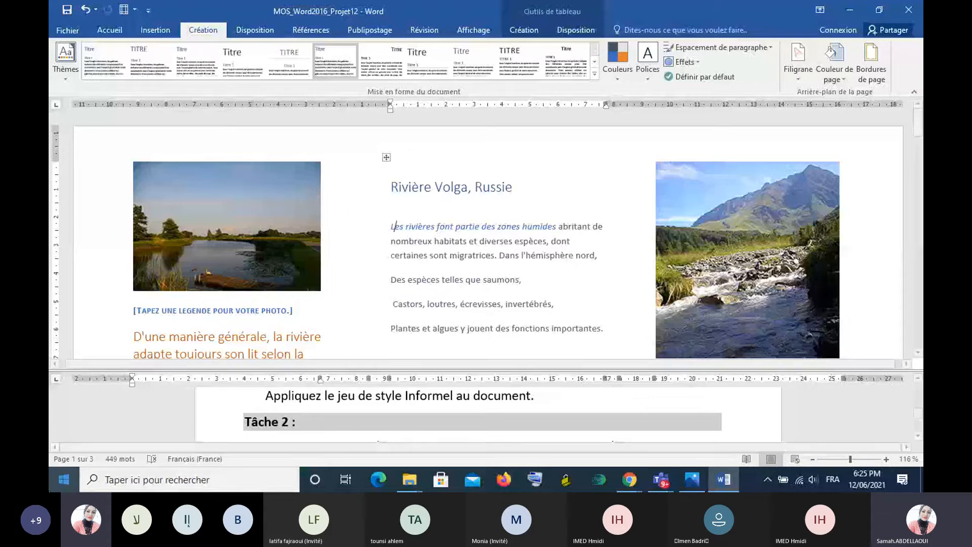
# - For "[NOM DE LA SOCIETE]", "[Adresse]" and "[Code postal, Ville]" at the bottom of page 1, set the line spacing to Exactement 14 pt
pyautogui.scroll(-1, 490, 431)
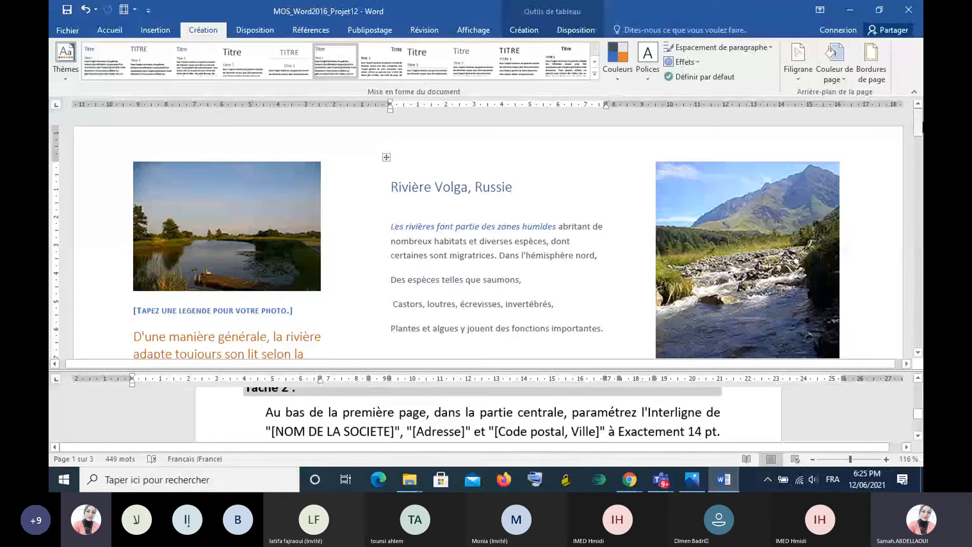
pyautogui.moveTo(920, 124); pyautogui.dragTo(922, 167)
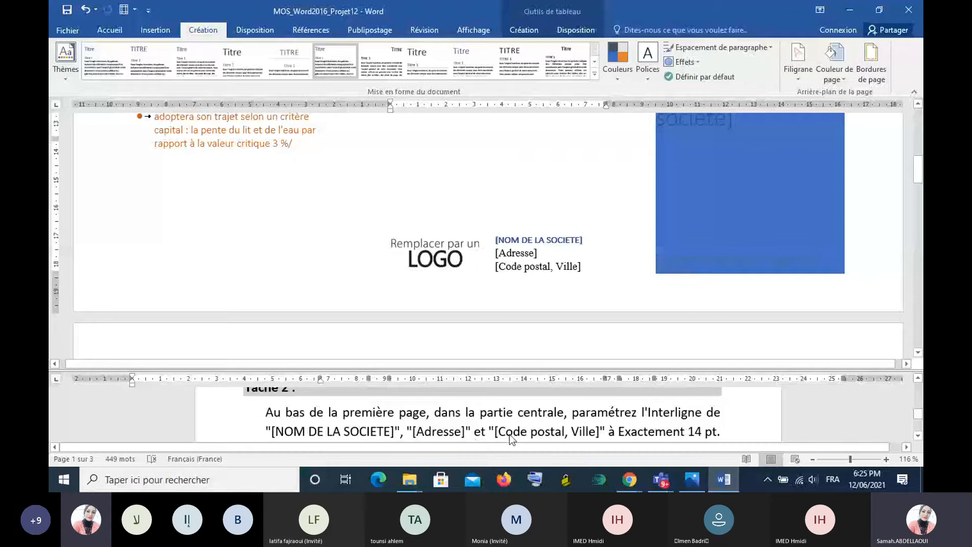
pyautogui.click(495, 229)
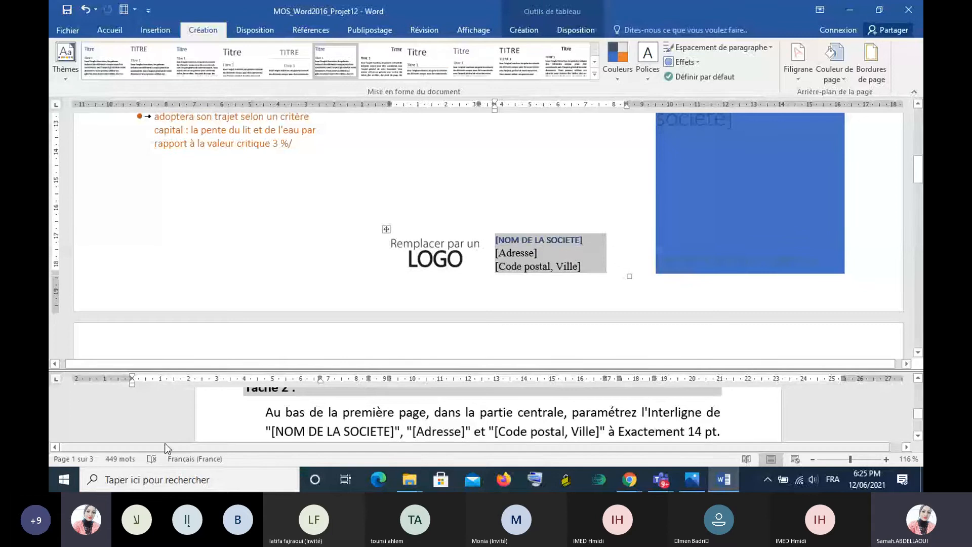
pyautogui.click(103, 31)
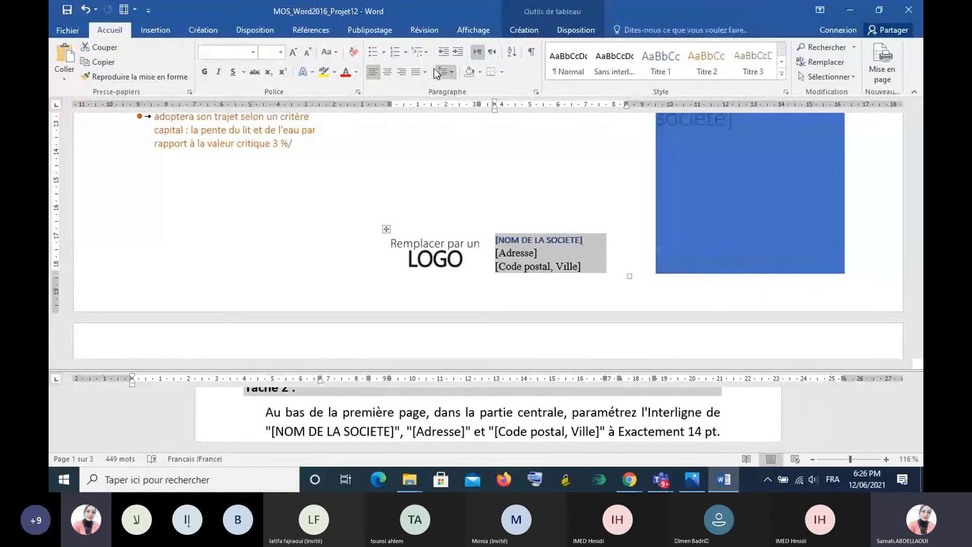
pyautogui.click(536, 92)
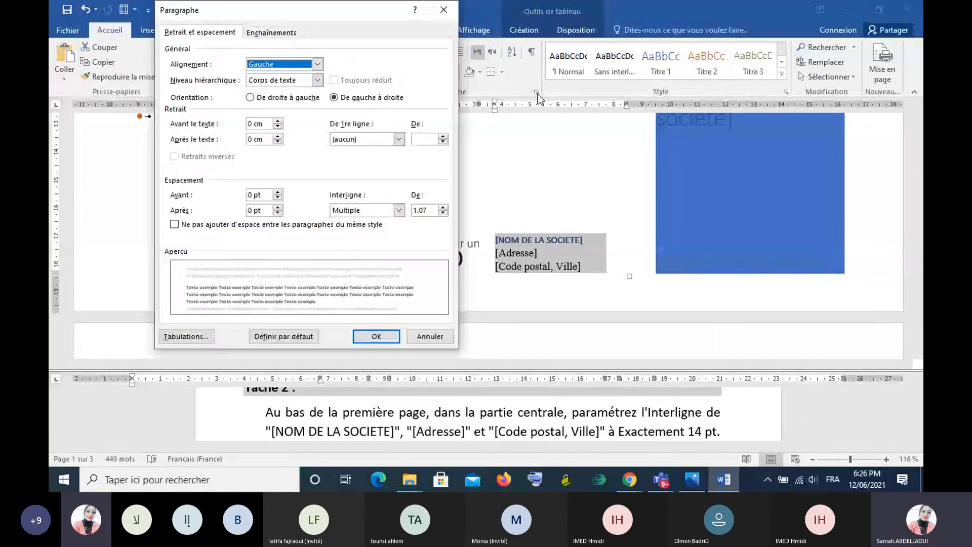
pyautogui.press('Escape')
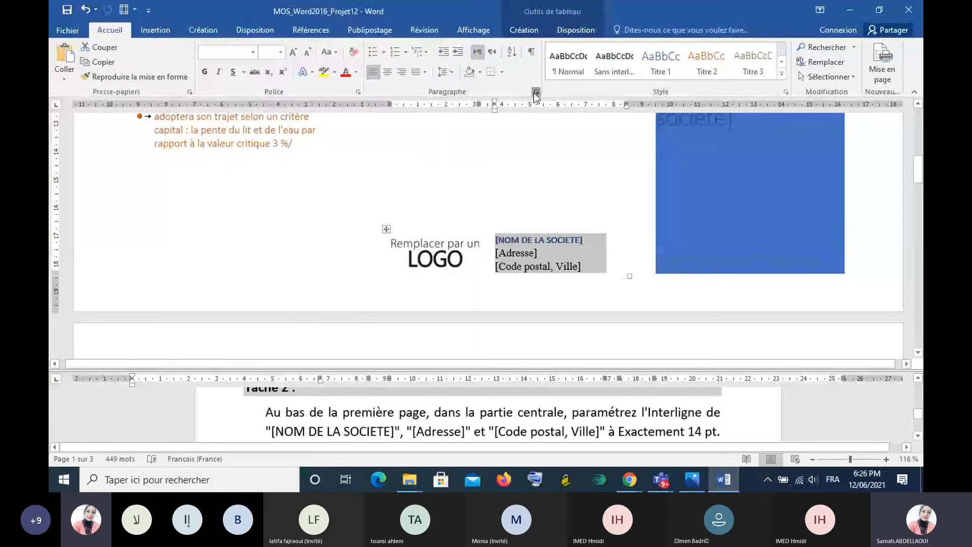
pyautogui.click(535, 92)
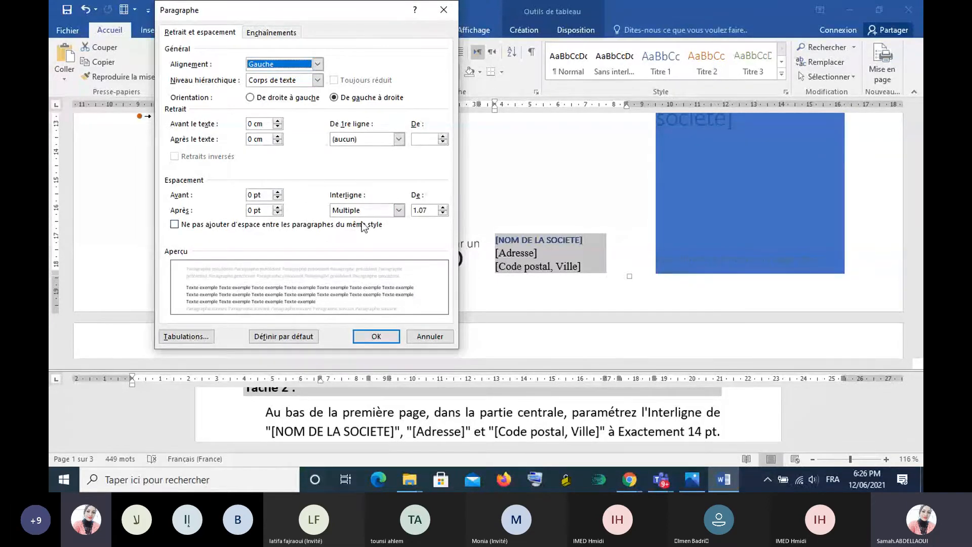
pyautogui.click(399, 210)
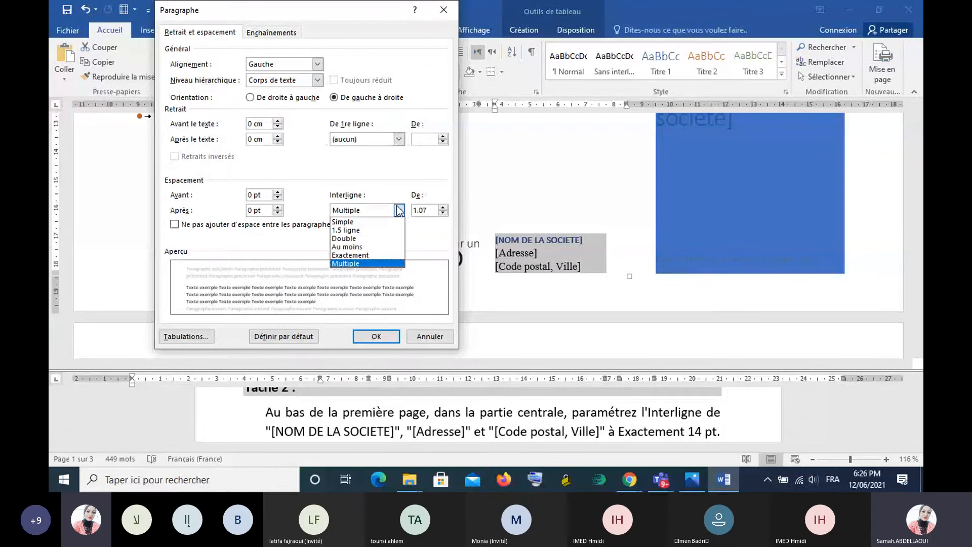
pyautogui.click(363, 255)
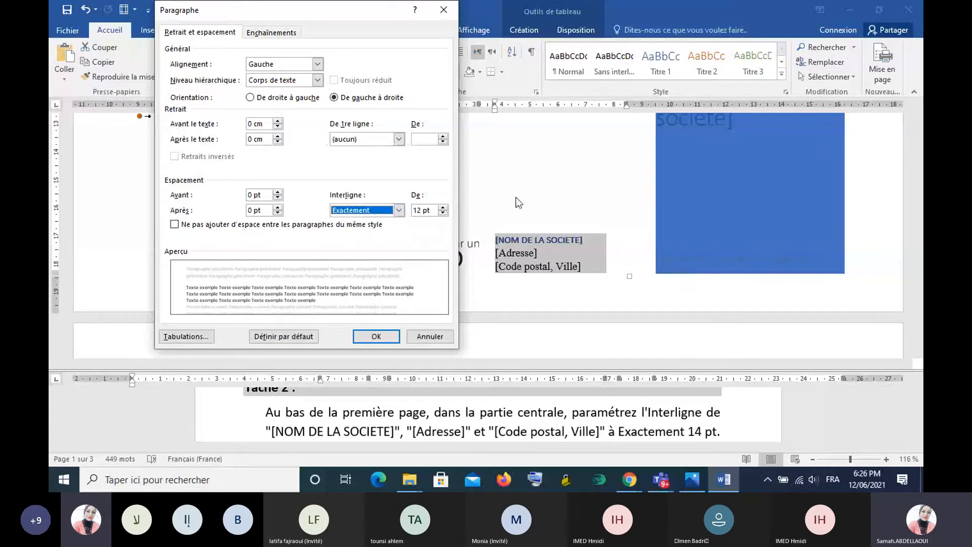
pyautogui.click(443, 208)
pyautogui.click(443, 208)
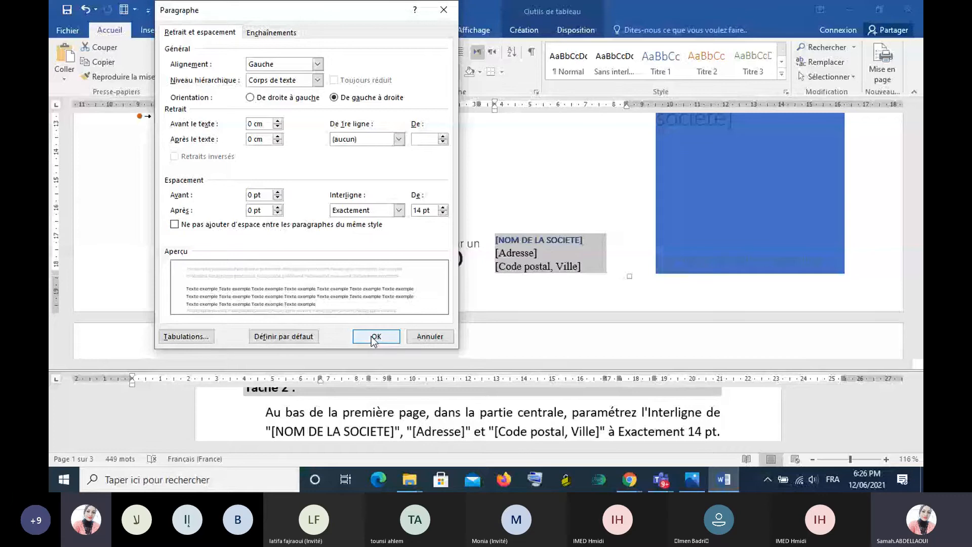
# - Try the Multiple line spacing, switch back to Exactement, and apply the paragraph settings to the company address block
pyautogui.click(399, 210)
pyautogui.click(378, 259)
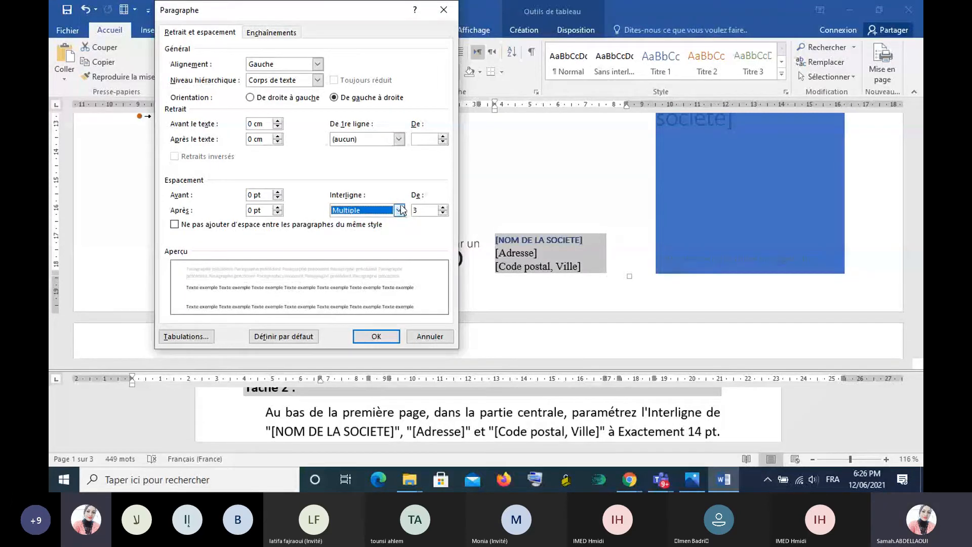
pyautogui.click(400, 210)
pyautogui.click(387, 251)
pyautogui.click(381, 334)
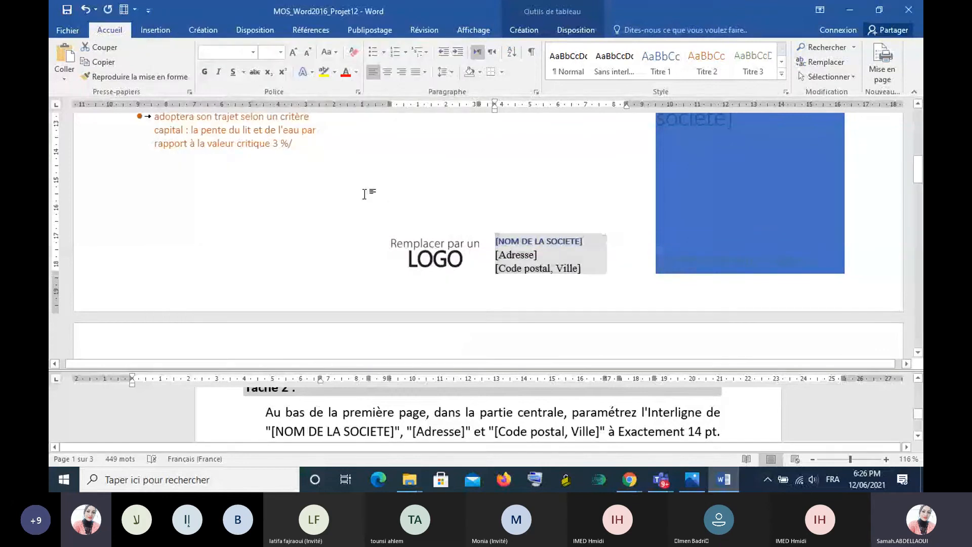
pyautogui.click(365, 195)
# - Bring the Tâche 3 instruction into view in the lower pane and place the insertion point under the photo caption on page 2
pyautogui.scroll(-10, 467, 224)
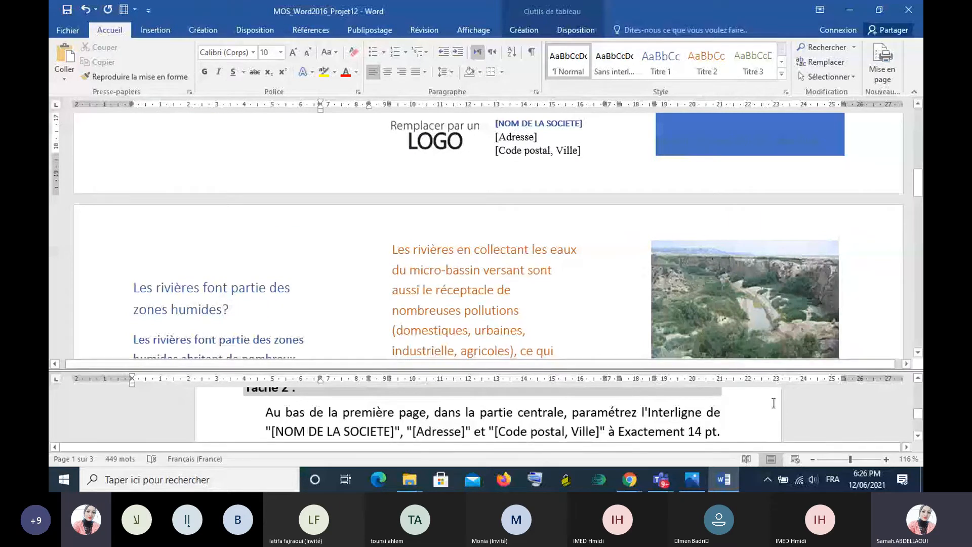
pyautogui.scroll(-1, 773, 403)
pyautogui.scroll(-1, 759, 406)
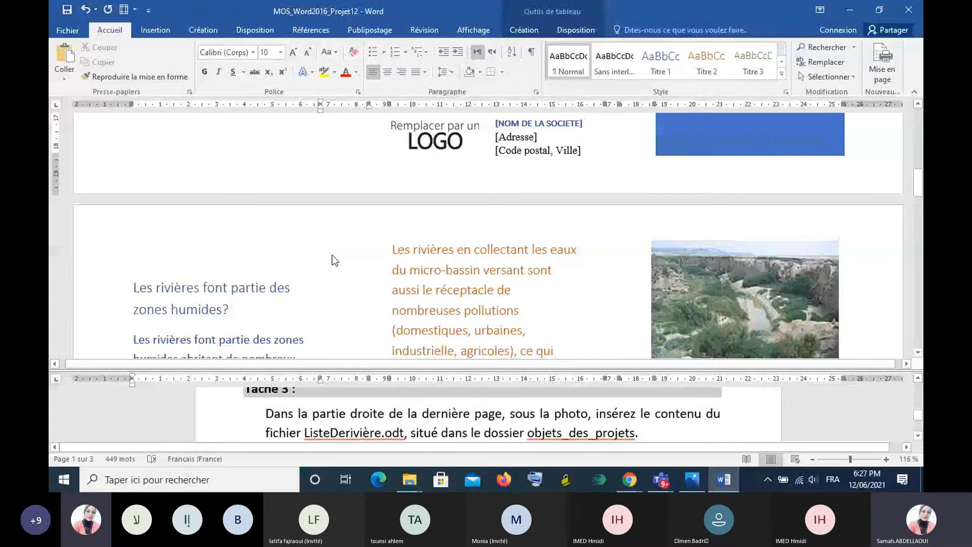
pyautogui.scroll(-1, 334, 260)
pyautogui.scroll(-3, 335, 260)
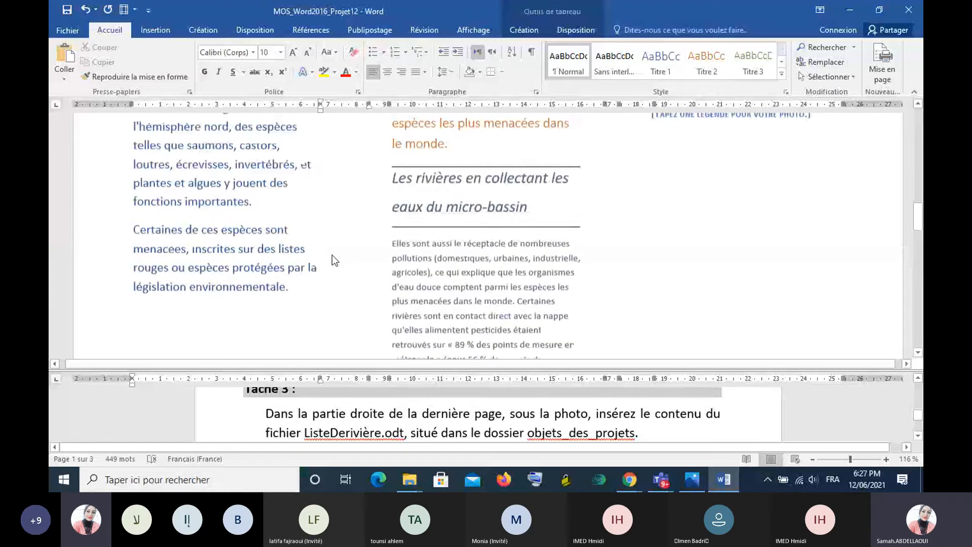
pyautogui.scroll(3, 580, 214)
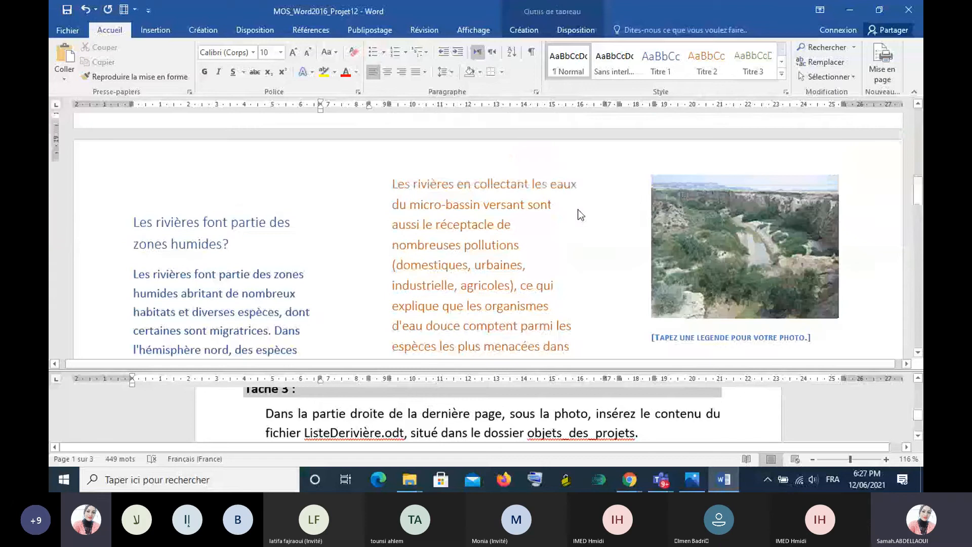
pyautogui.scroll(-1, 578, 208)
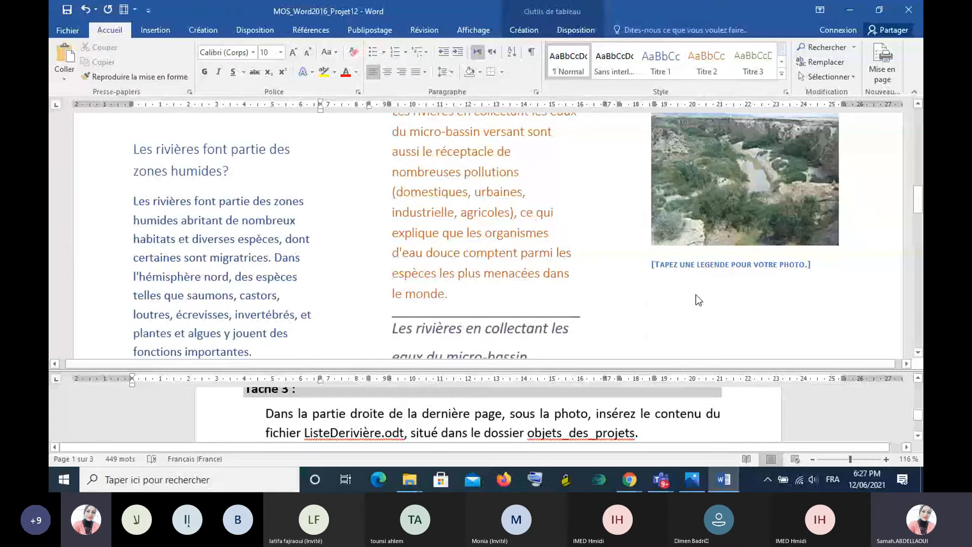
pyautogui.click(674, 296)
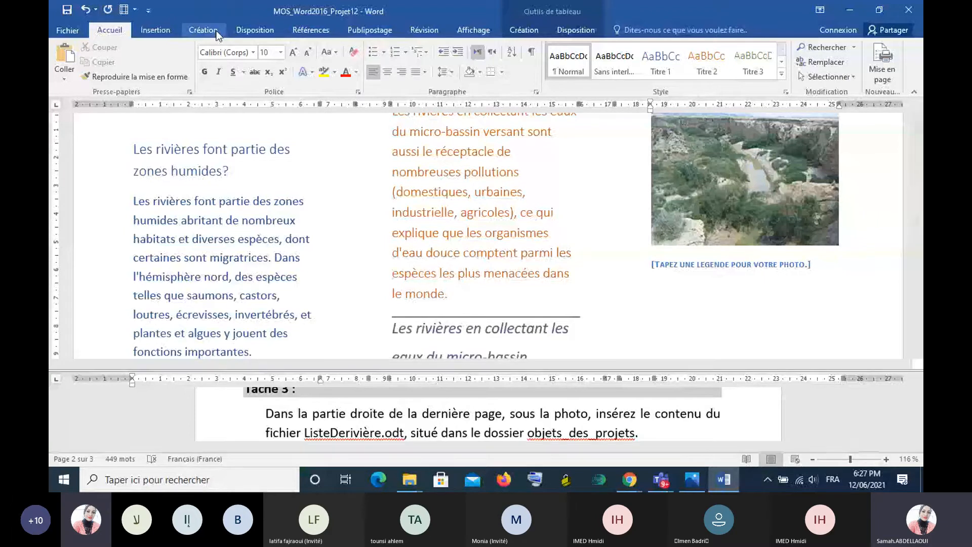
# - Insert the text of the file ListeDerivière from the objets_des_projets folder of MOS_Word2016_PARTIE2 below the photo caption, and review the inserted list
pyautogui.click(155, 30)
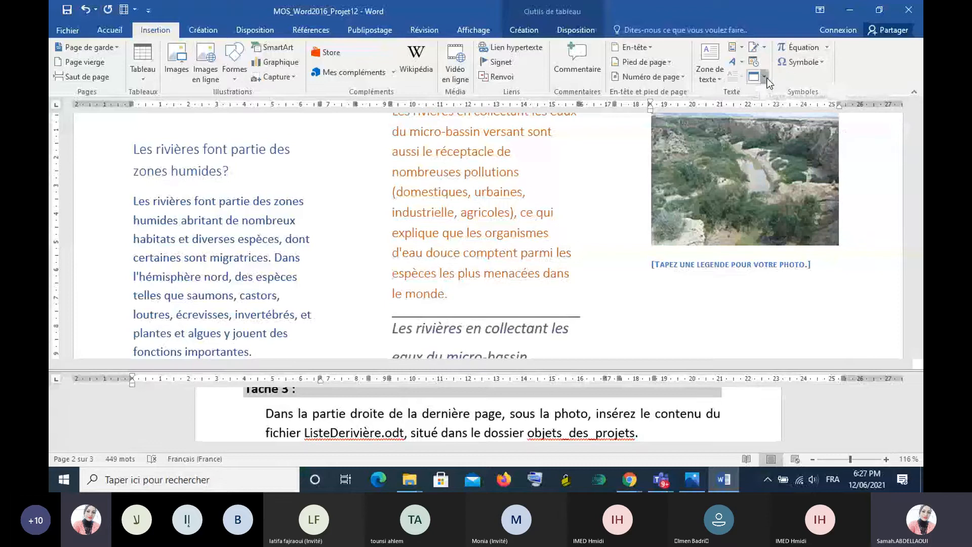
pyautogui.click(765, 76)
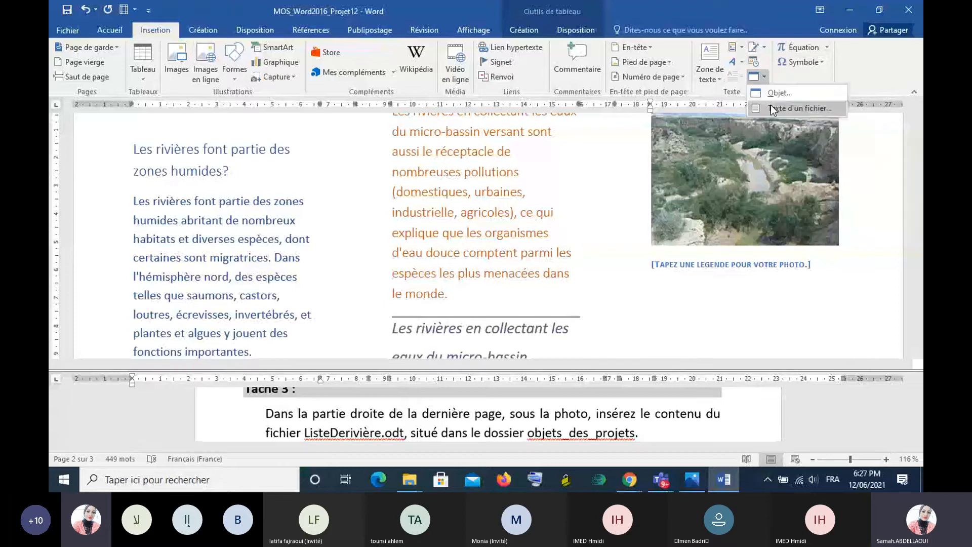
pyautogui.click(770, 104)
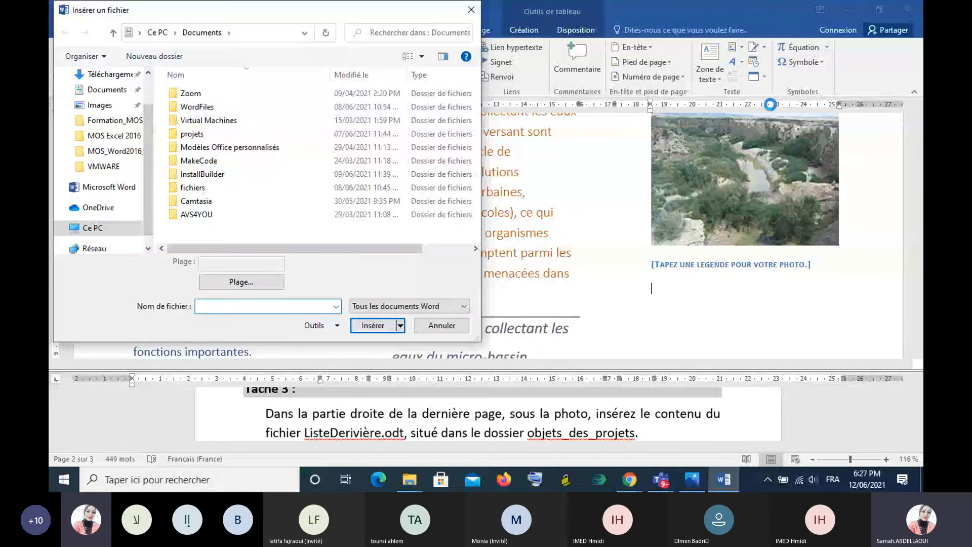
pyautogui.click(107, 139)
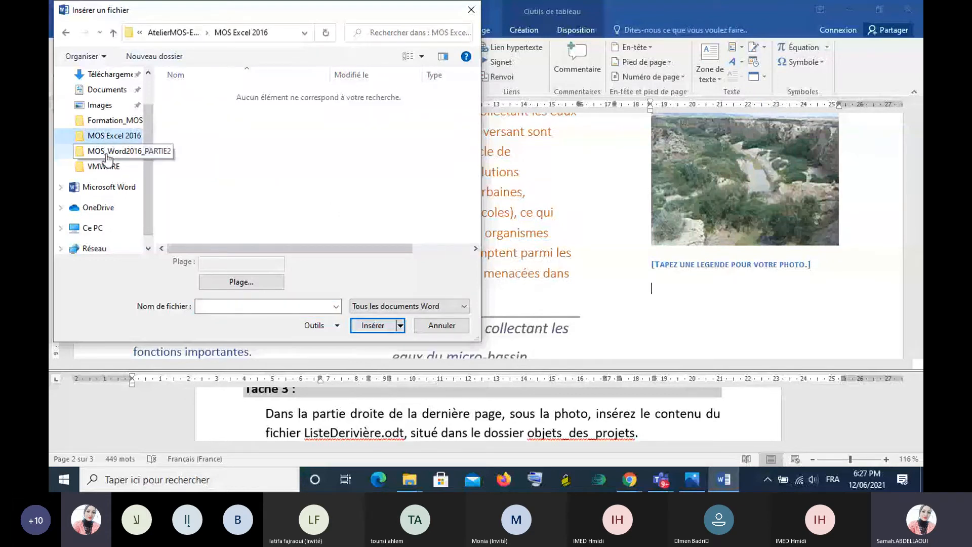
pyautogui.click(107, 151)
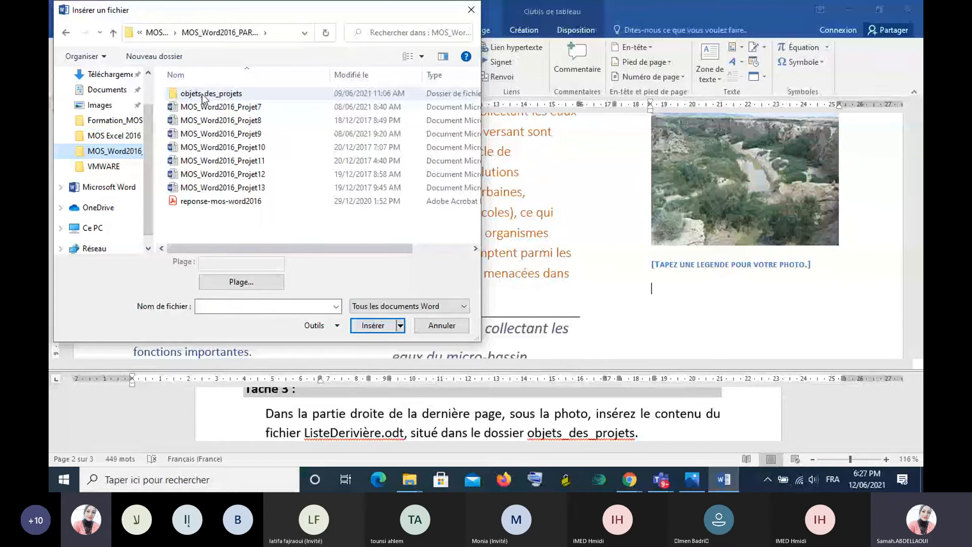
pyautogui.doubleClick(203, 94)
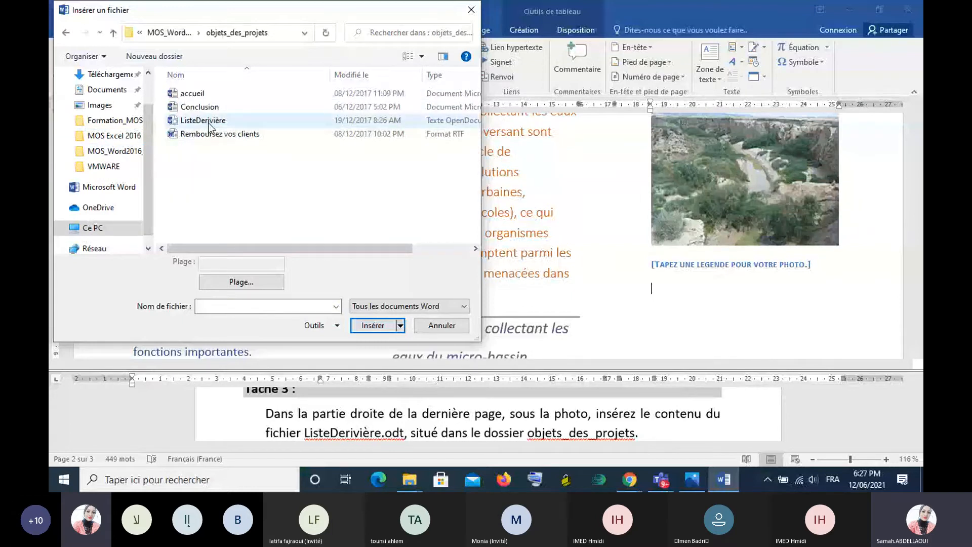
pyautogui.click(208, 123)
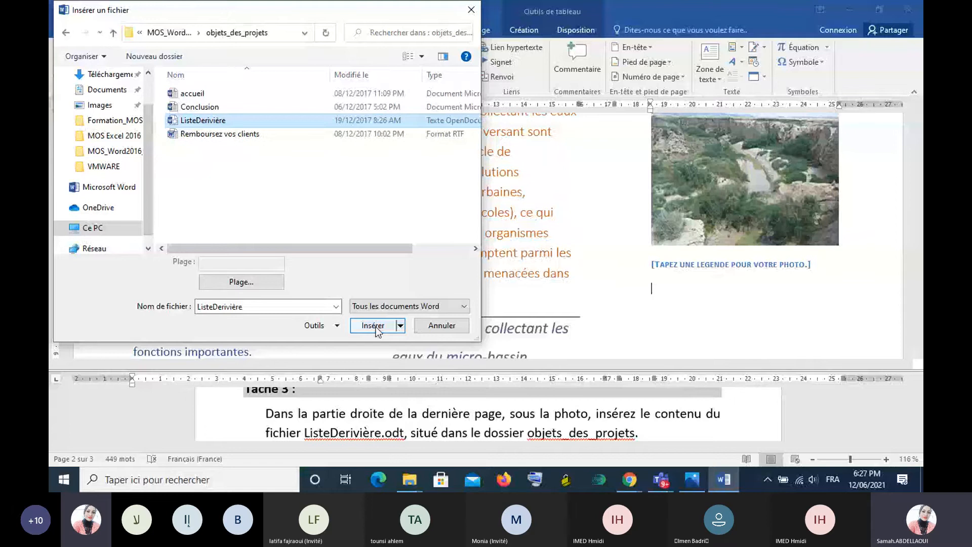
pyautogui.click(373, 325)
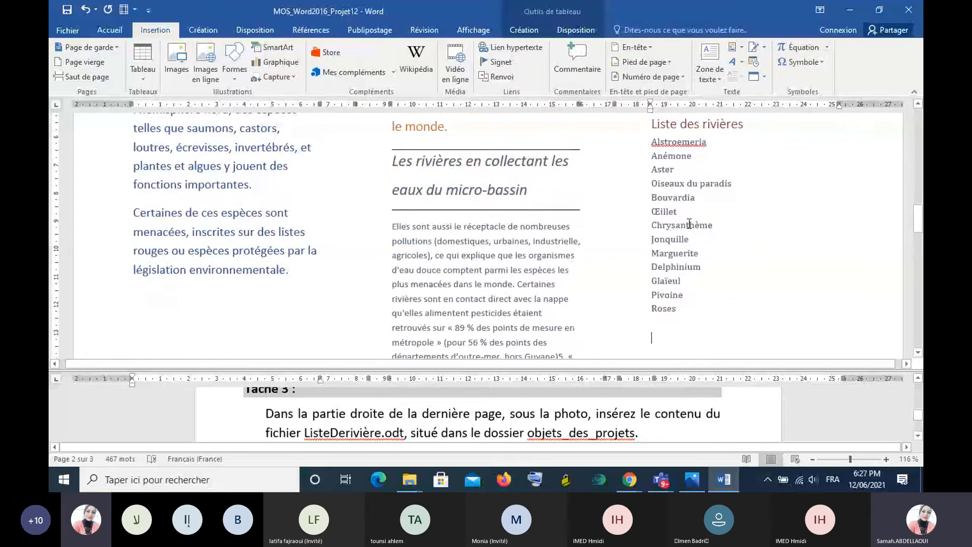
pyautogui.scroll(3, 689, 223)
pyautogui.scroll(1, 689, 223)
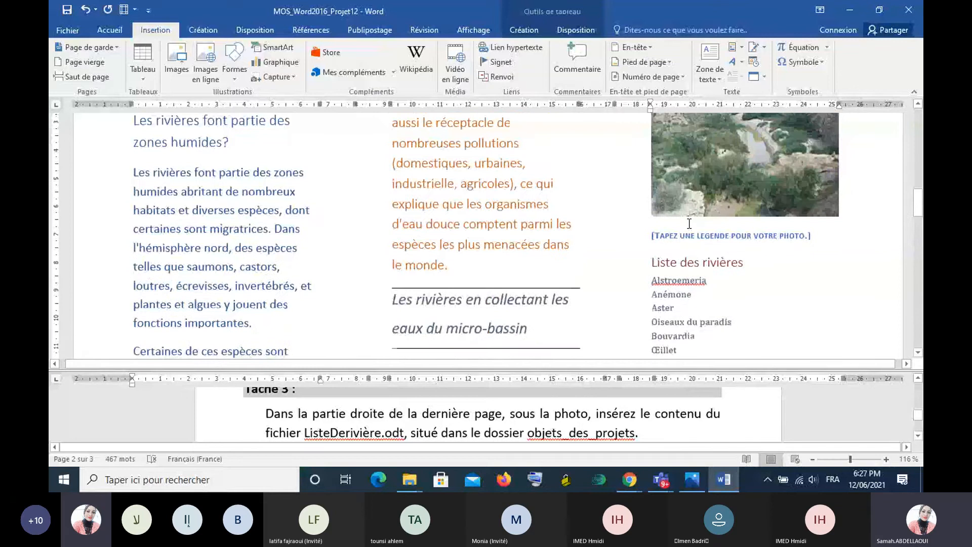
pyautogui.scroll(-4, 689, 223)
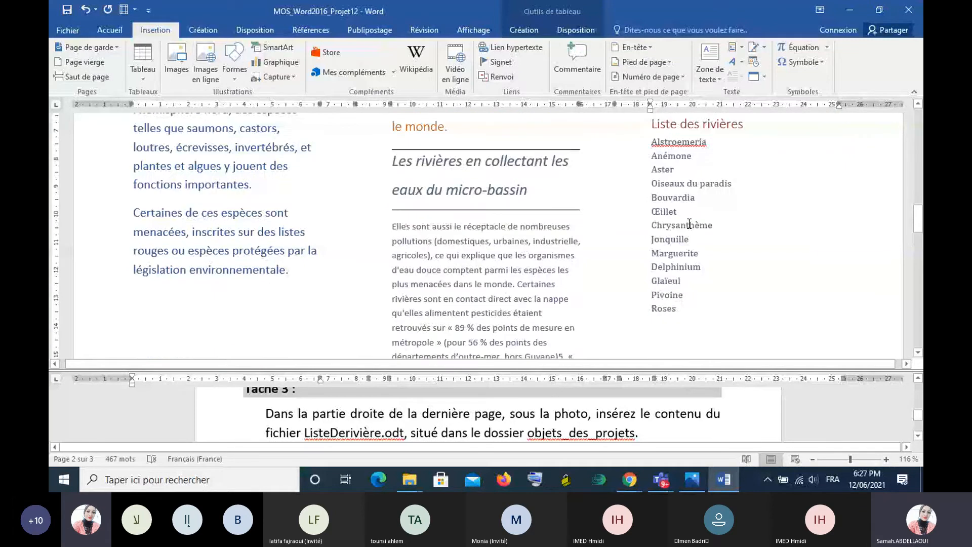
# - Bring the Tâche 4 instruction into view and place the insertion point on the empty line above the title "Les rivières font partie des zones humides?"
pyautogui.click(795, 409)
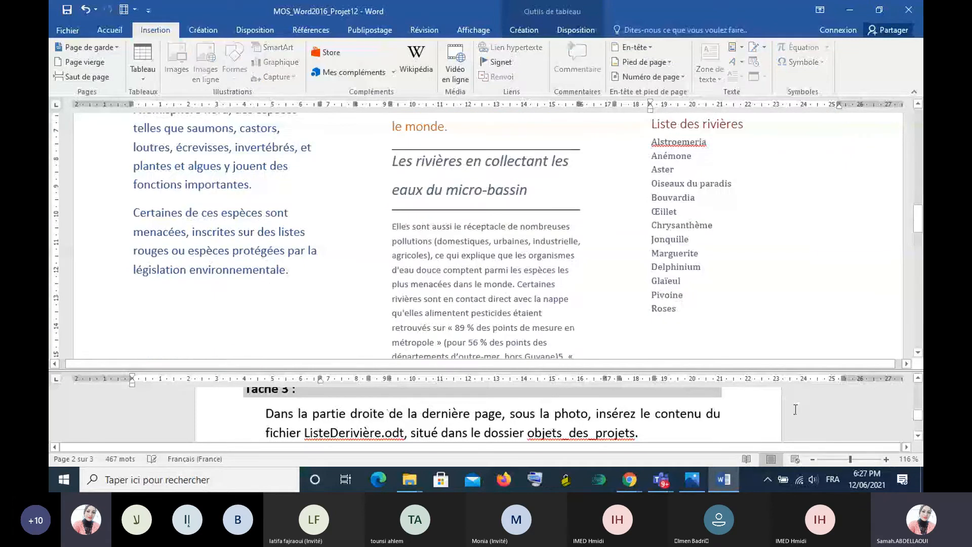
pyautogui.scroll(-3, 795, 408)
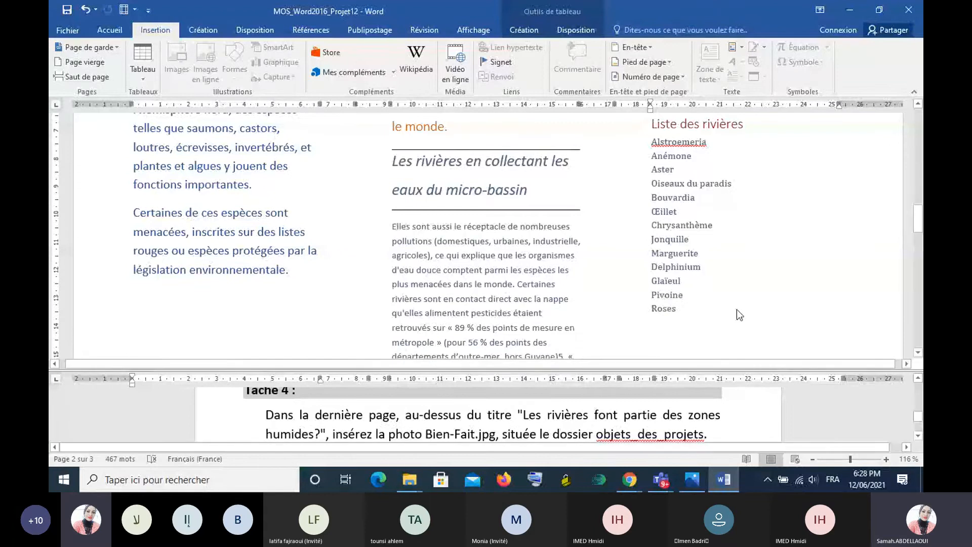
pyautogui.click(769, 297)
pyautogui.scroll(-1, 769, 298)
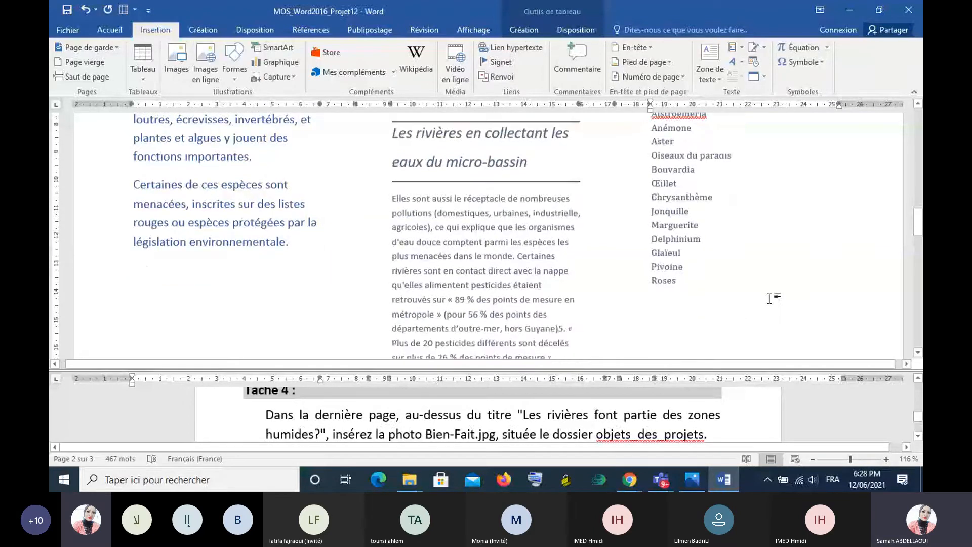
pyautogui.scroll(1, 769, 298)
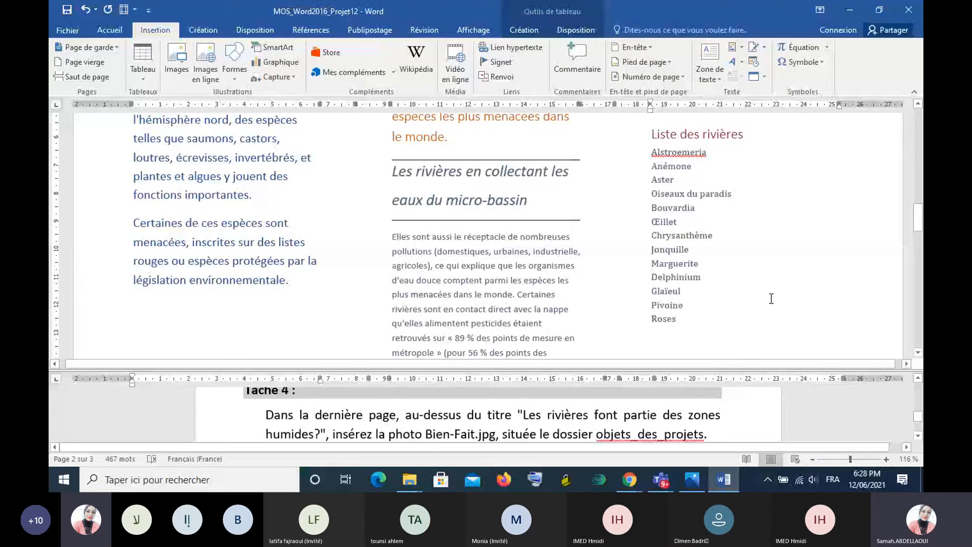
pyautogui.scroll(3, 770, 298)
pyautogui.scroll(2, 771, 298)
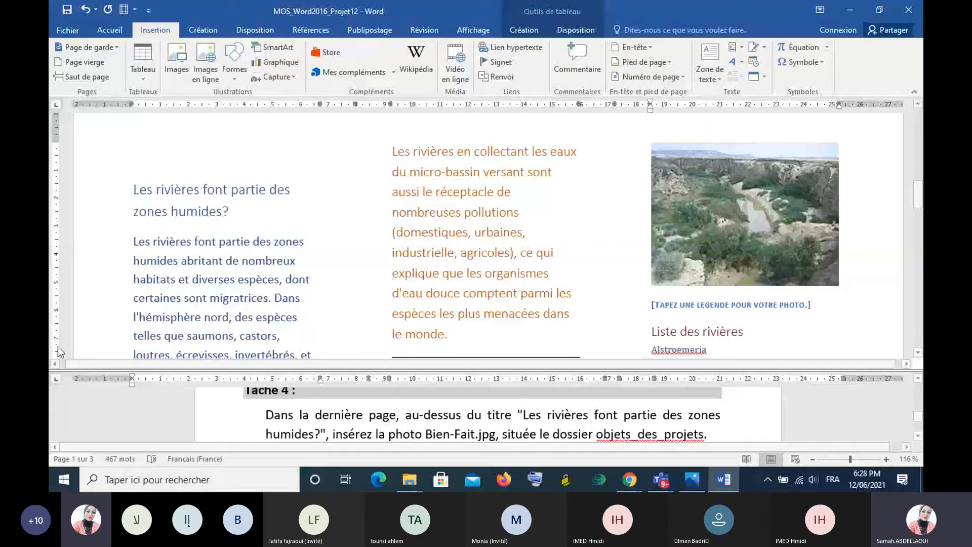
pyautogui.click(193, 192)
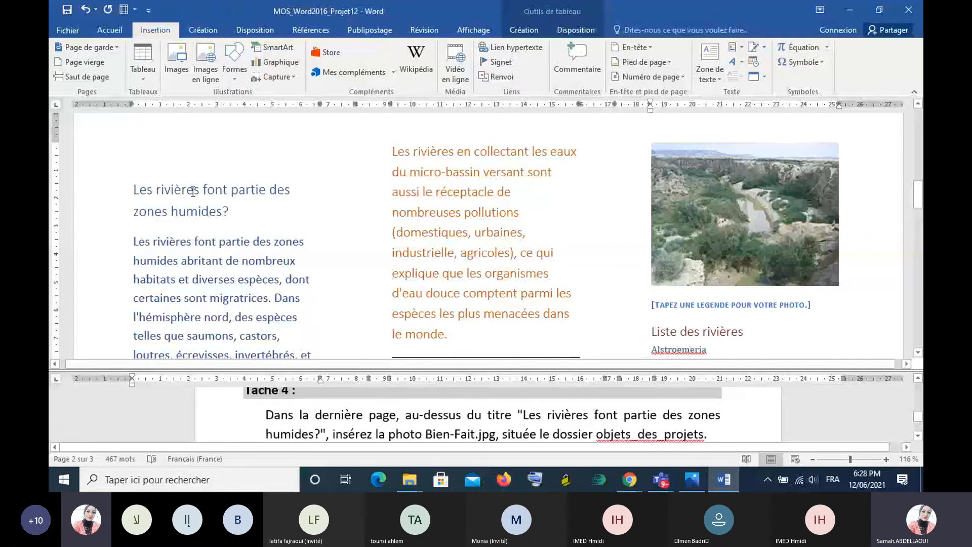
pyautogui.click(134, 211)
pyautogui.click(137, 177)
pyautogui.click(145, 166)
pyautogui.click(160, 179)
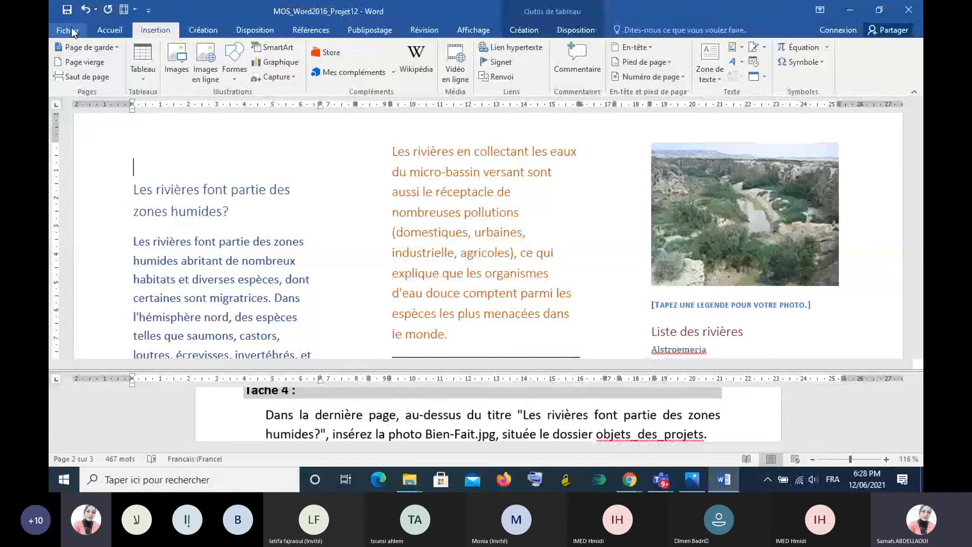
# - Insert the picture Bien-Fait from the objets_des_projets folder of MOS_Word2016_PARTIE2 above the title, and review the page
pyautogui.click(184, 74)
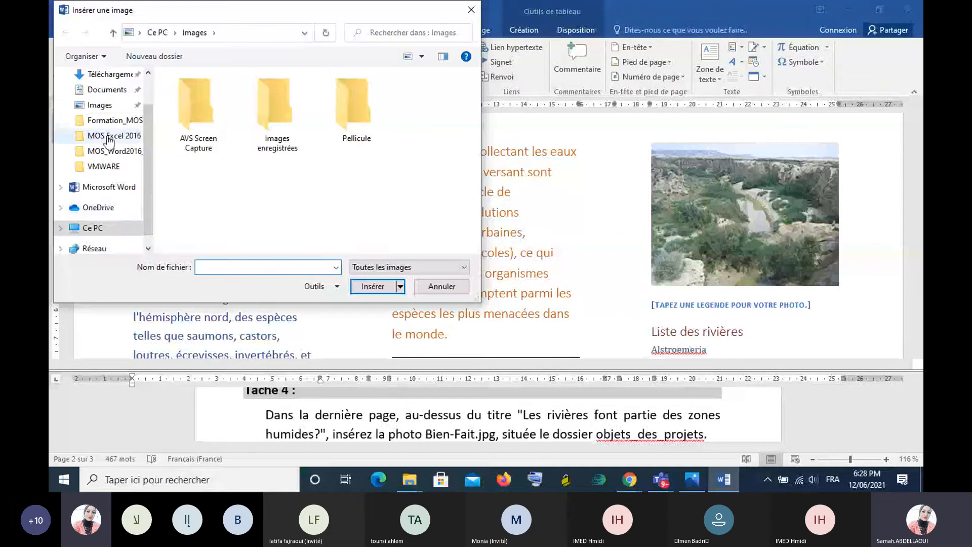
pyautogui.click(112, 152)
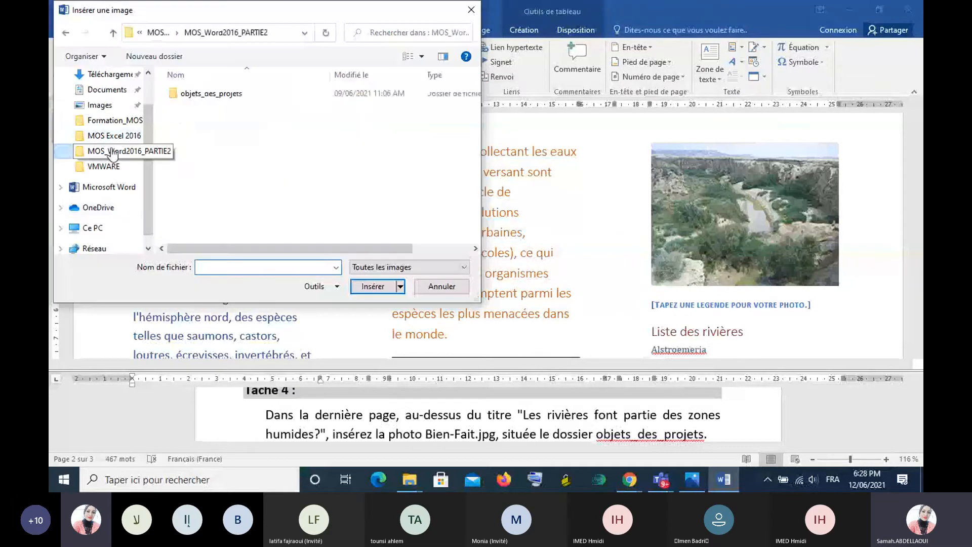
pyautogui.doubleClick(223, 96)
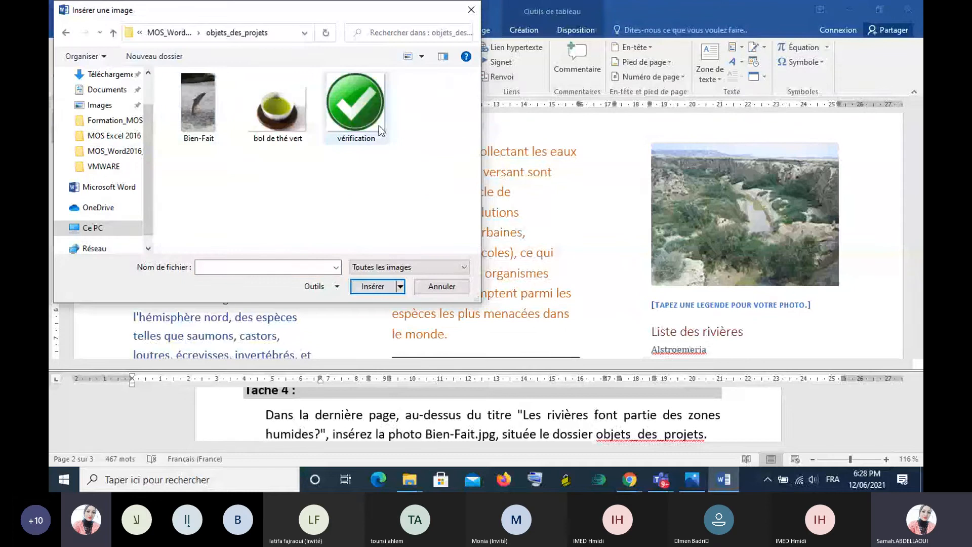
pyautogui.click(198, 106)
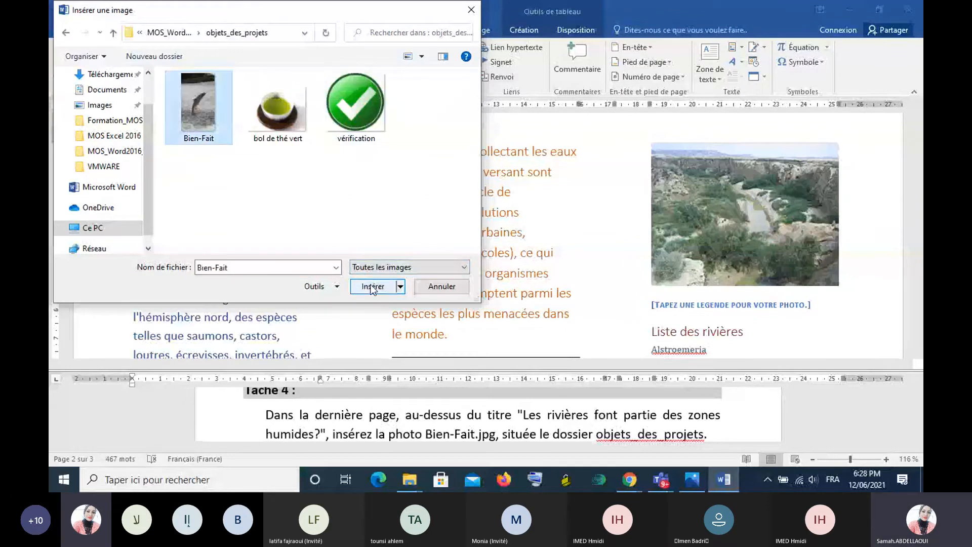
pyautogui.click(373, 287)
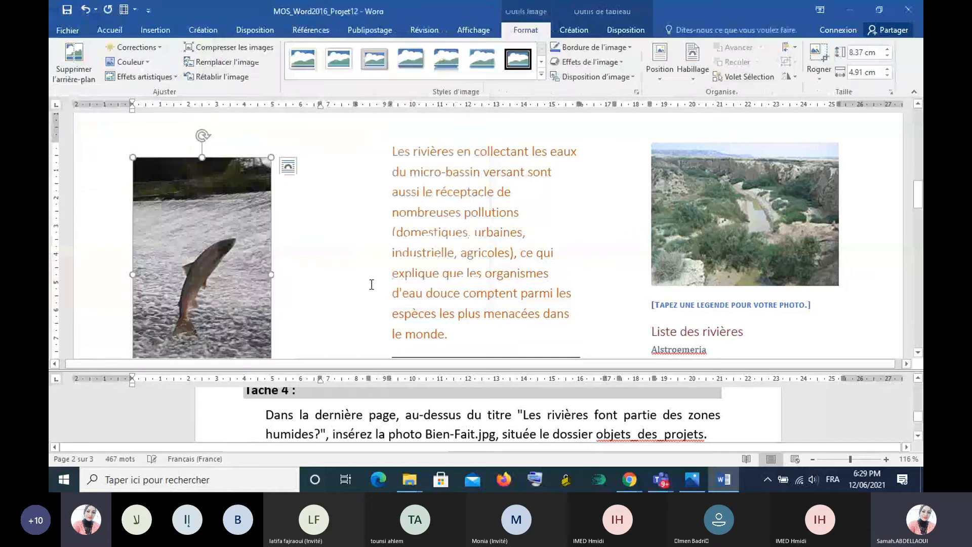
pyautogui.click(296, 193)
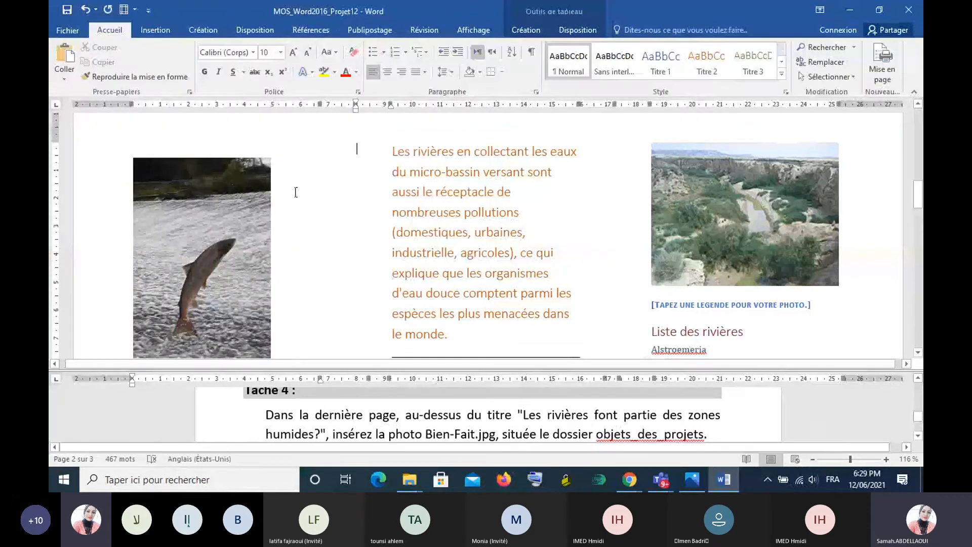
pyautogui.scroll(-4, 319, 195)
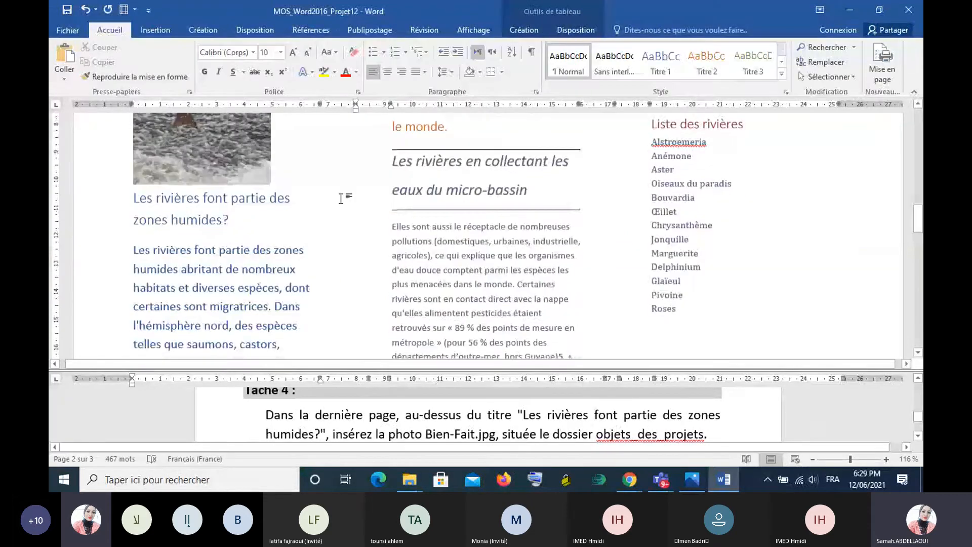
pyautogui.scroll(-1, 341, 199)
pyautogui.scroll(3, 340, 199)
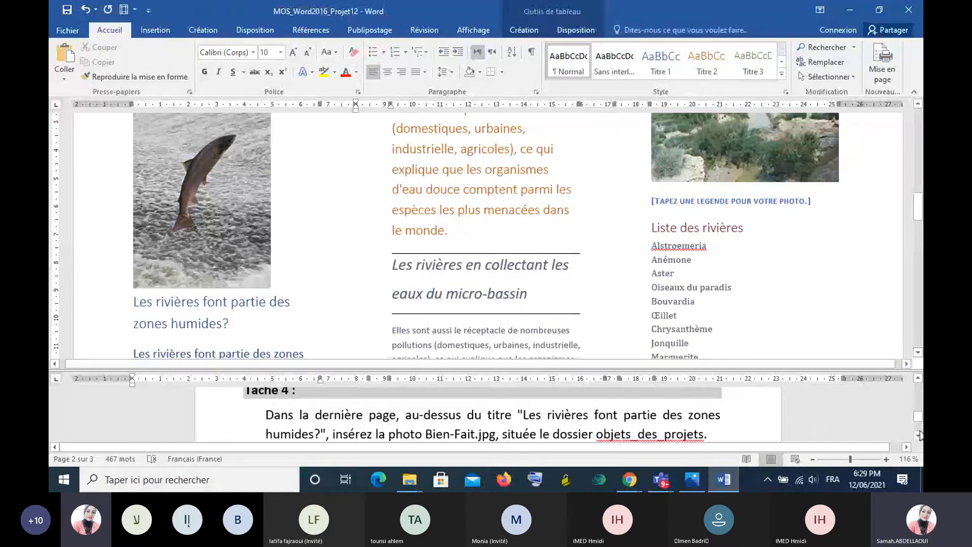
# - Close the Projet12 document without saving it and open MOS_Word2016_Projet13 from the MOS_Word2016_PARTIE2 folder
pyautogui.scroll(-1, 919, 434)
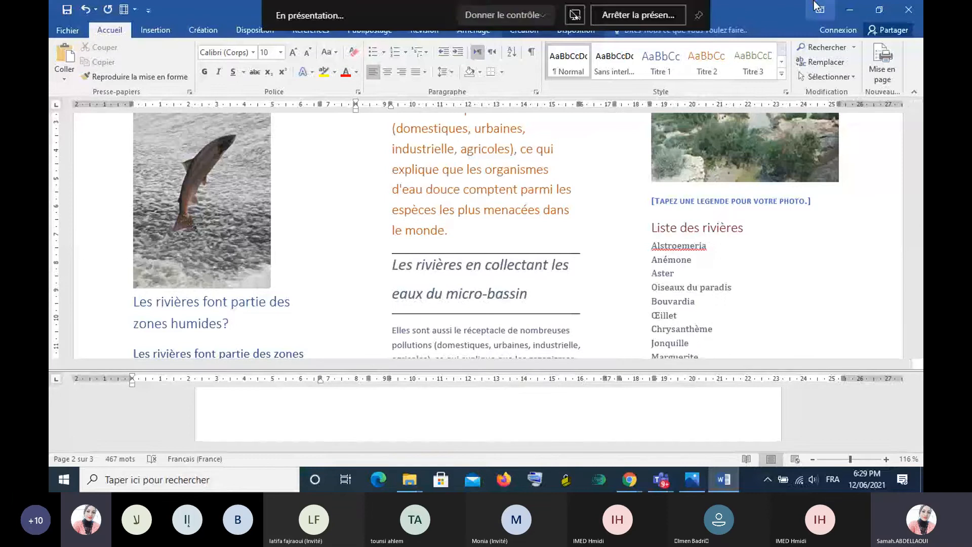
pyautogui.click(916, 11)
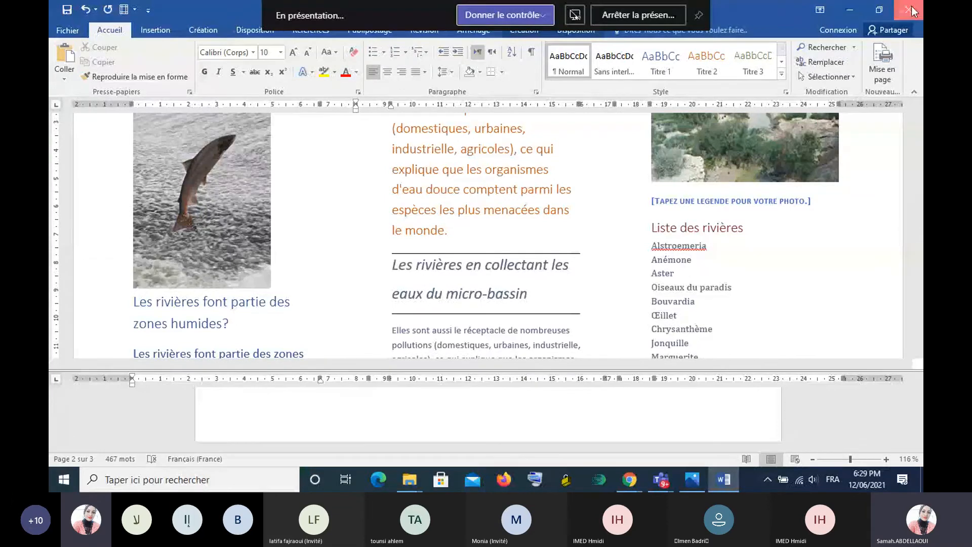
pyautogui.click(490, 264)
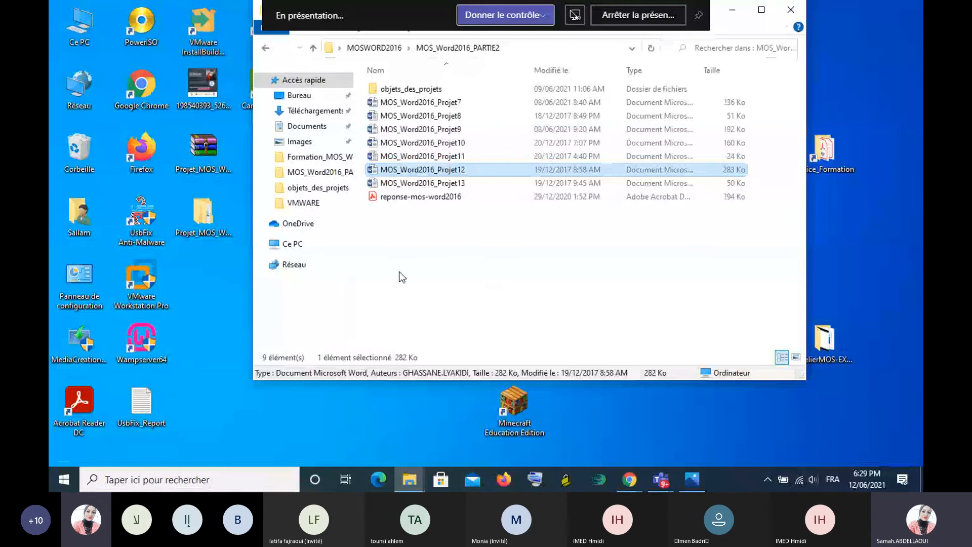
pyautogui.doubleClick(430, 183)
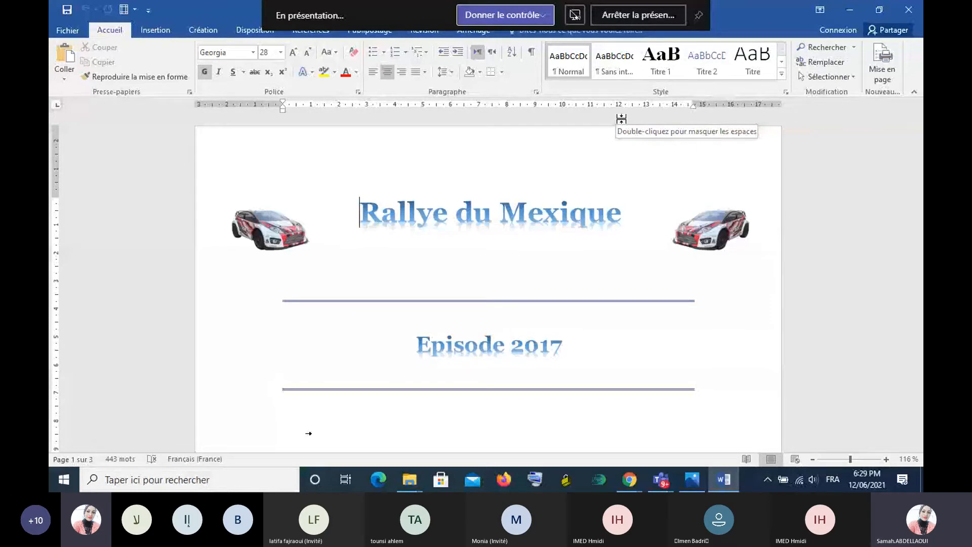
# - Split the document window, enlarge the upper pane and bring Projet 13's Tâche 1 instruction into view in the lower pane
pyautogui.click(481, 27)
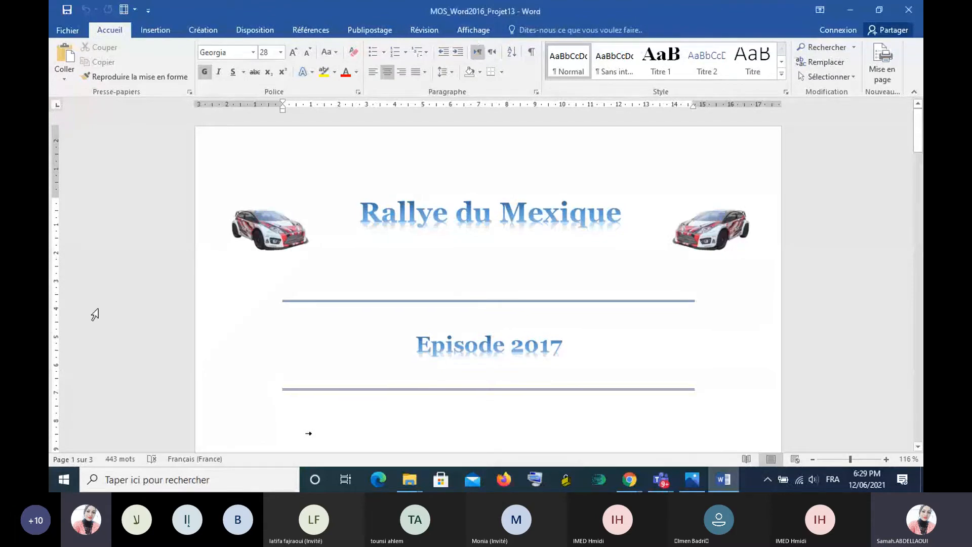
pyautogui.click(473, 30)
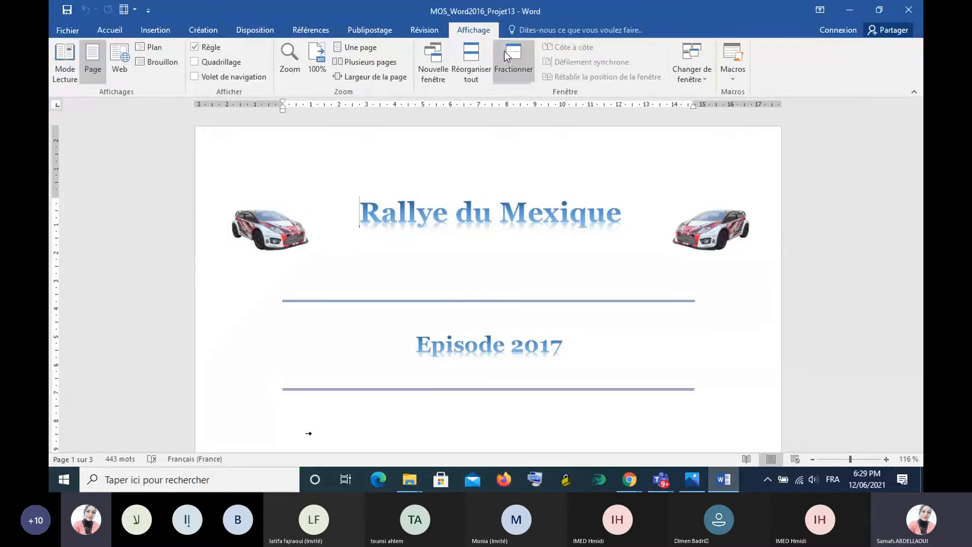
pyautogui.click(506, 50)
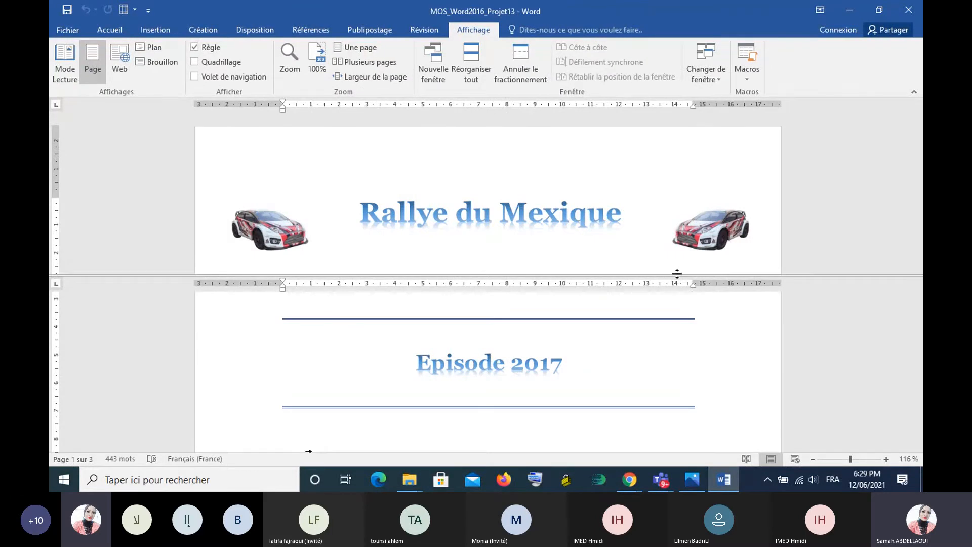
pyautogui.moveTo(663, 275); pyautogui.dragTo(663, 338)
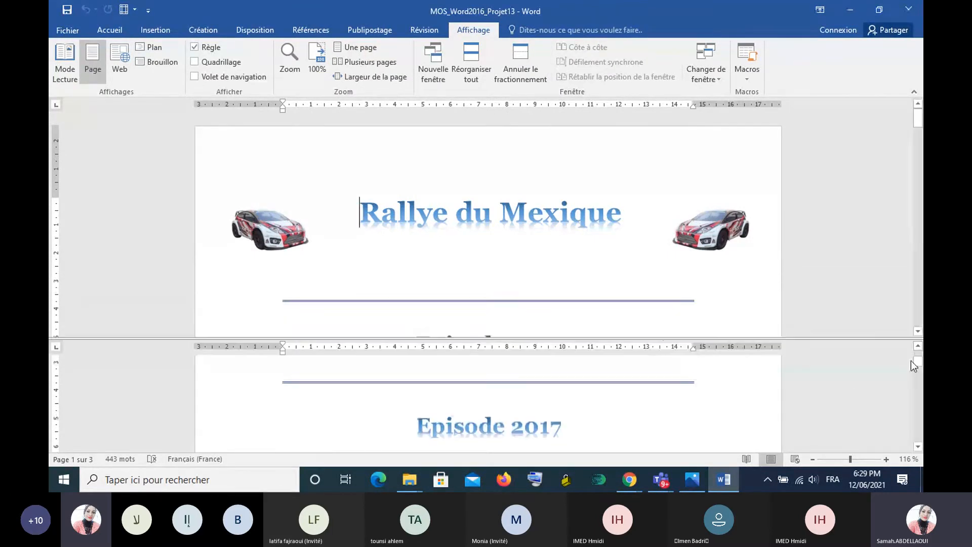
pyautogui.moveTo(915, 357); pyautogui.dragTo(919, 417)
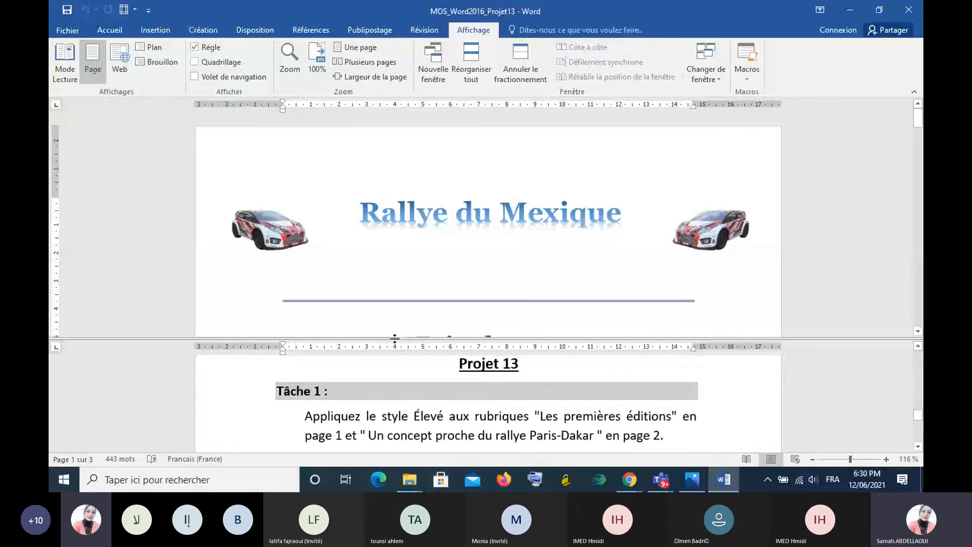
# - Locate the headings "Les premières éditions" on page 1 and "Un concept proche du rallye Paris-Dakar" on page 2 in the upper pane
pyautogui.click(392, 270)
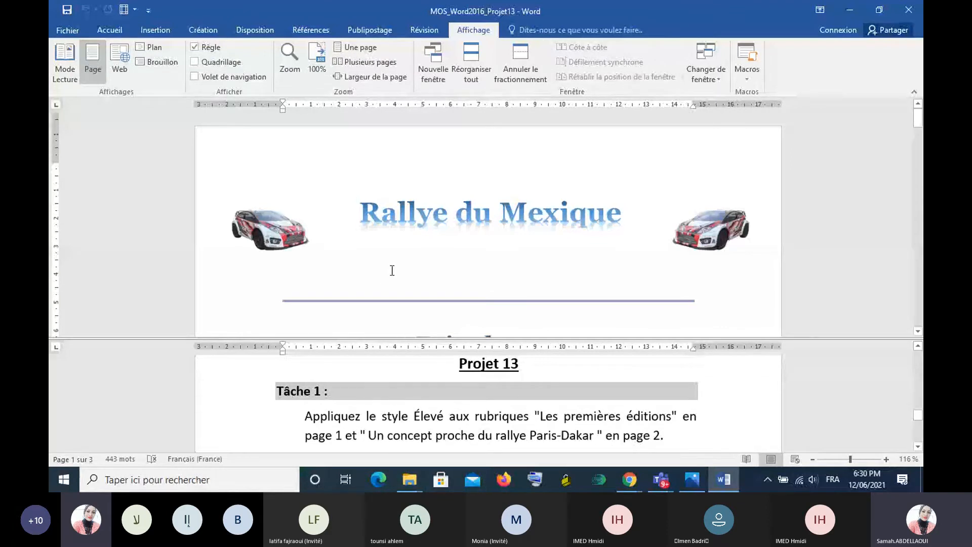
pyautogui.scroll(-5, 392, 270)
pyautogui.scroll(-1, 392, 270)
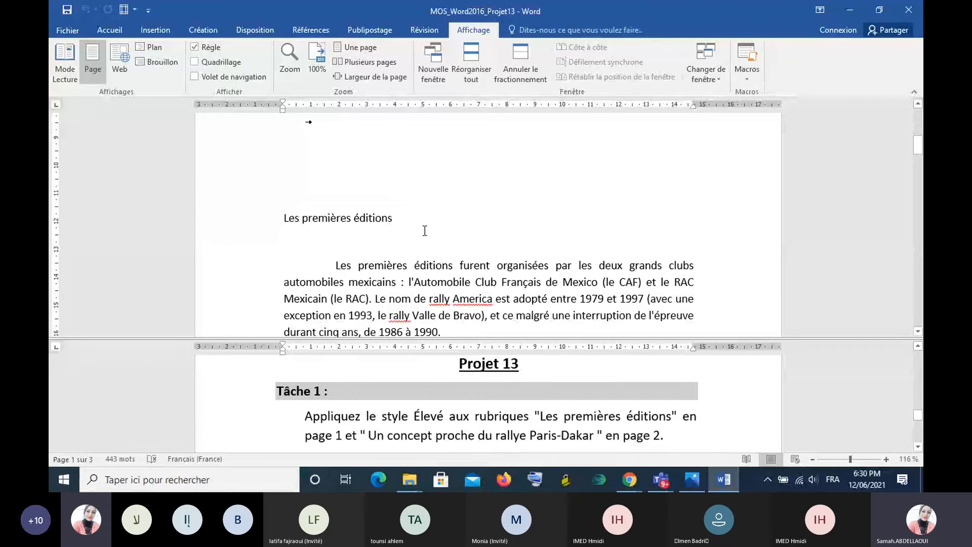
pyautogui.moveTo(281, 216); pyautogui.dragTo(400, 233)
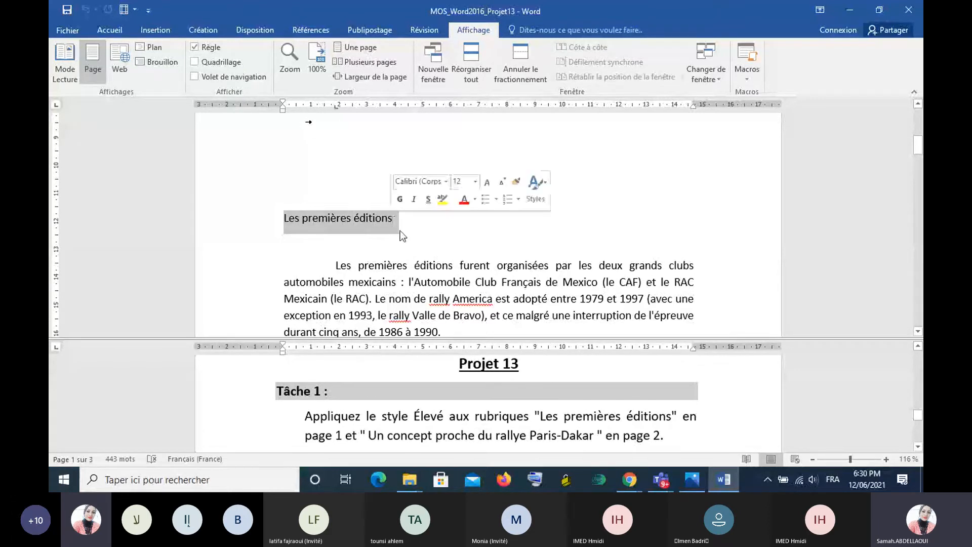
pyautogui.click(400, 230)
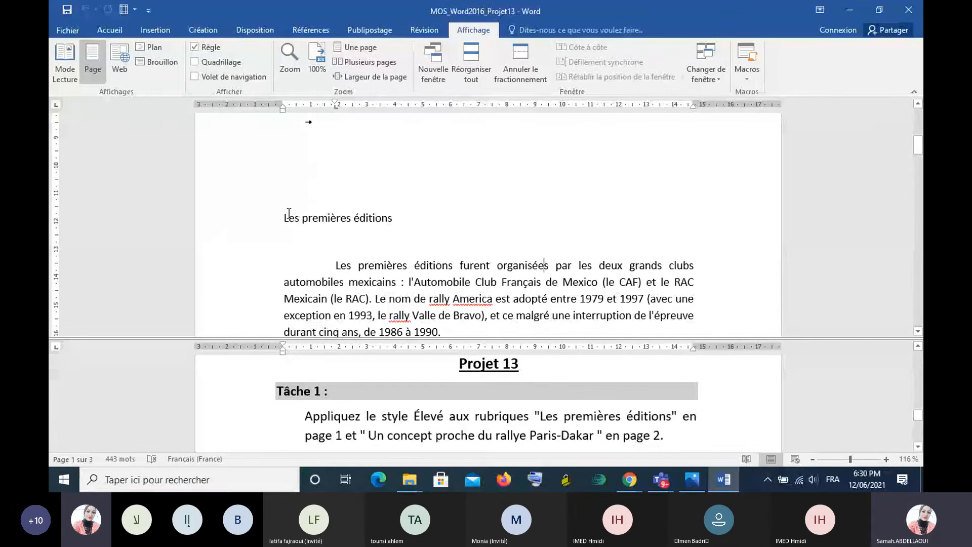
pyautogui.scroll(-15, 288, 212)
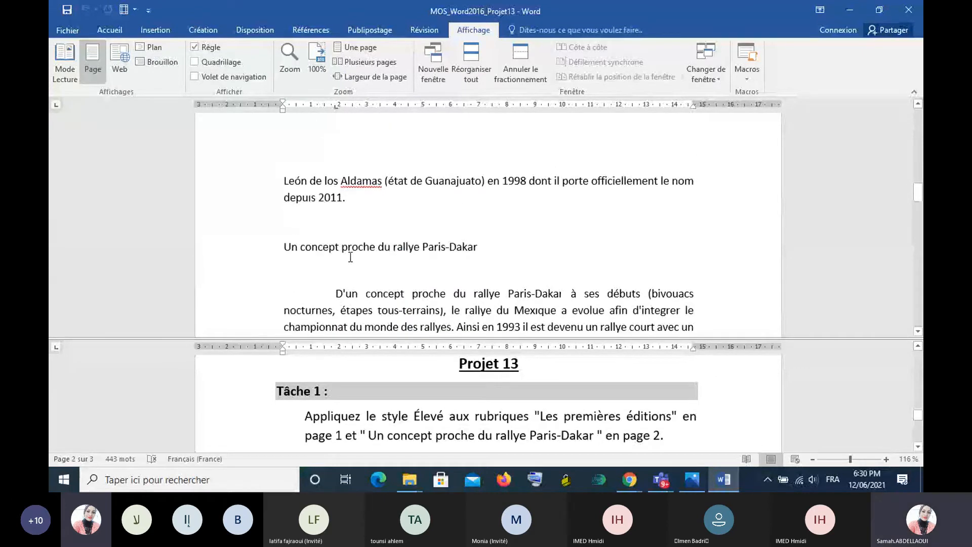
pyautogui.click(348, 225)
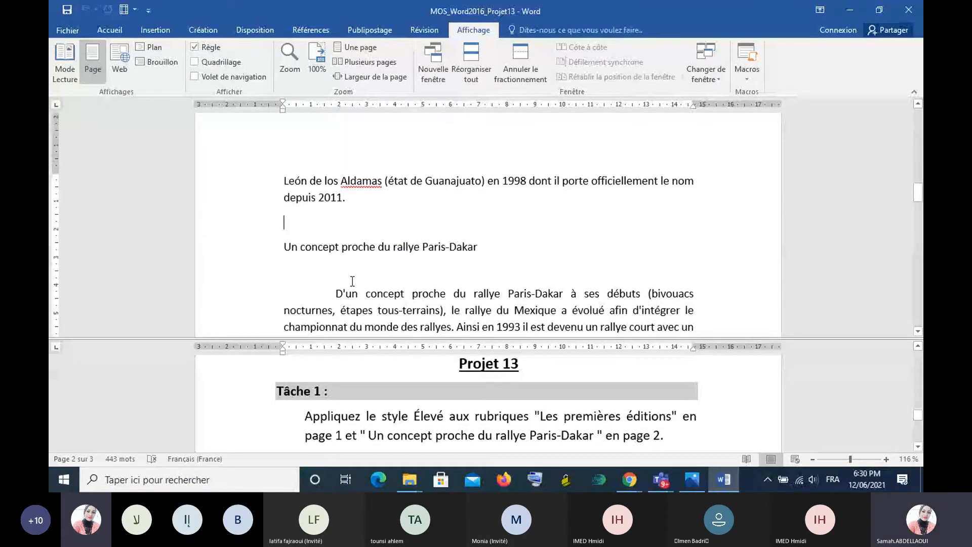
pyautogui.scroll(5, 457, 239)
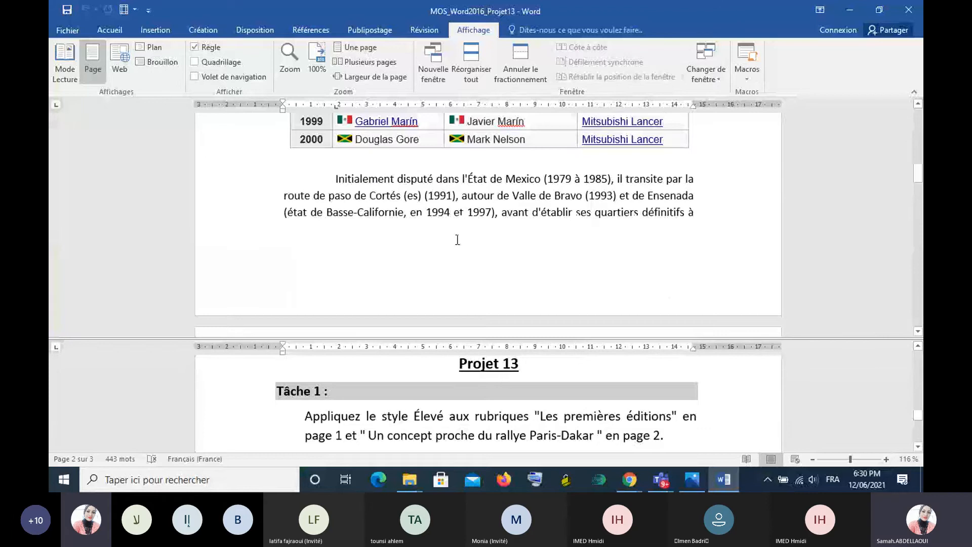
pyautogui.scroll(5, 457, 239)
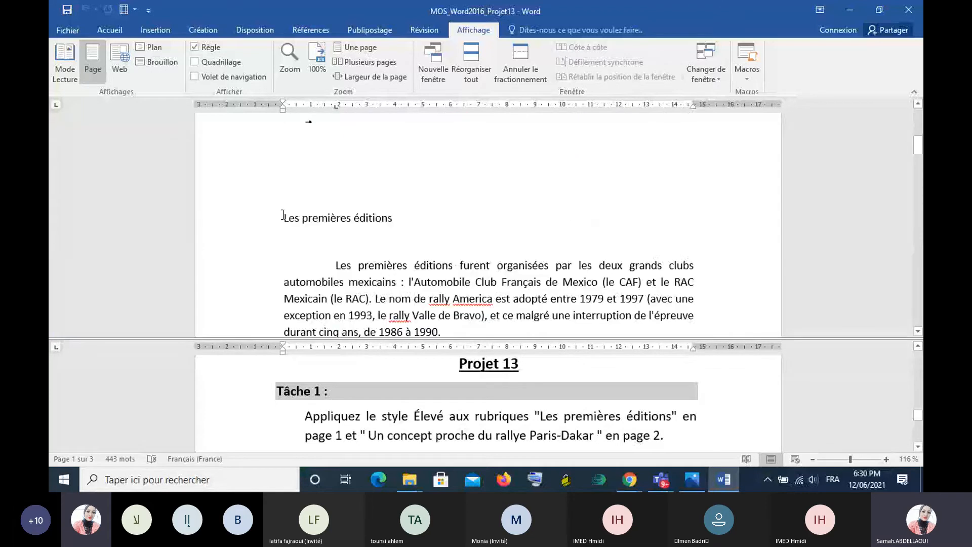
# - Apply the Élevé style to the headings "Les premières éditions" and "Un concept proche du rallye Paris-Dakar", selected together, and close the style list
pyautogui.moveTo(283, 218); pyautogui.dragTo(348, 231)
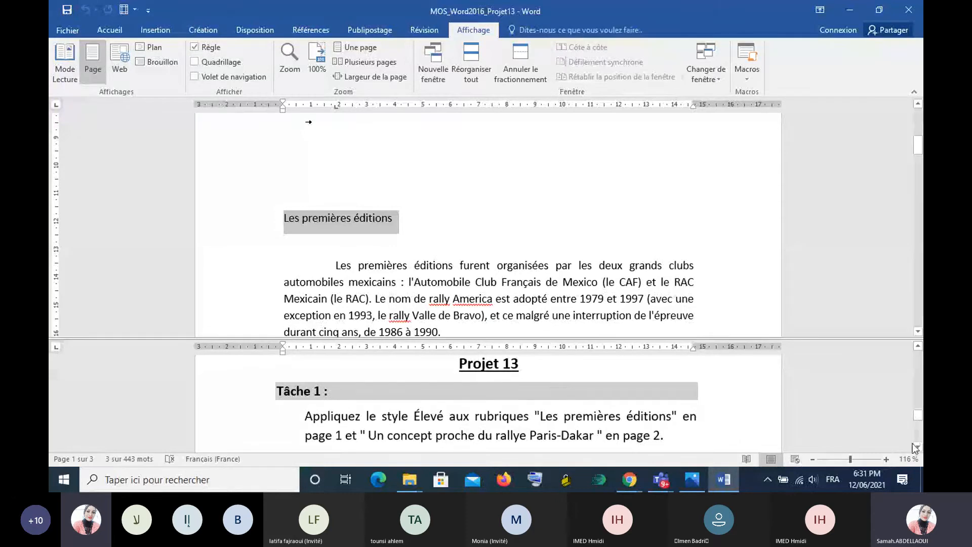
pyautogui.click(918, 331)
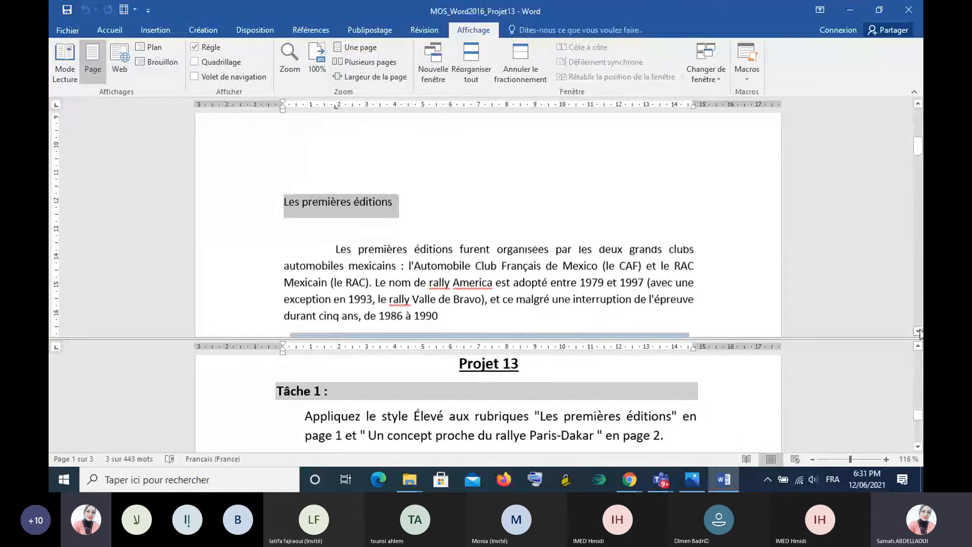
pyautogui.click(919, 330)
pyautogui.click(919, 330)
pyautogui.click(920, 331)
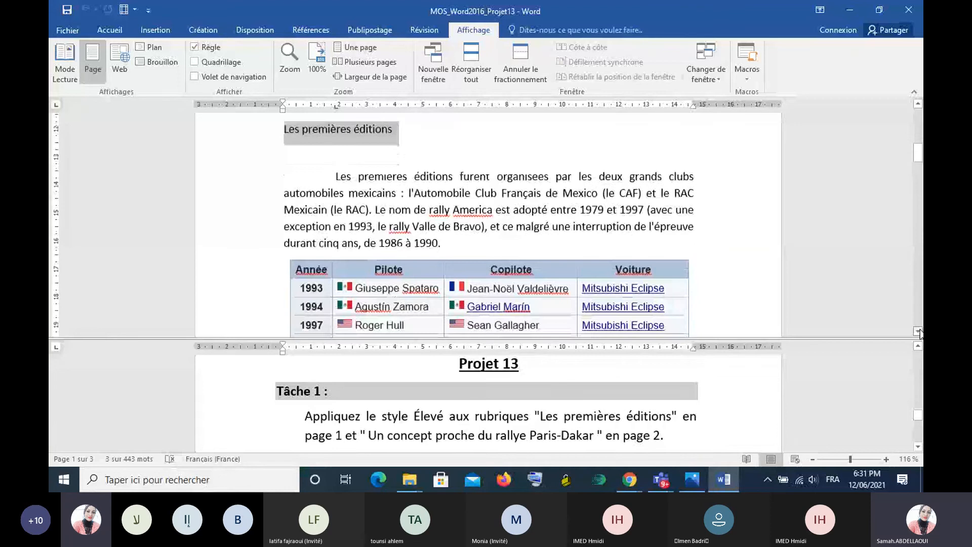
pyautogui.click(919, 331)
pyautogui.click(920, 331)
pyautogui.click(919, 331)
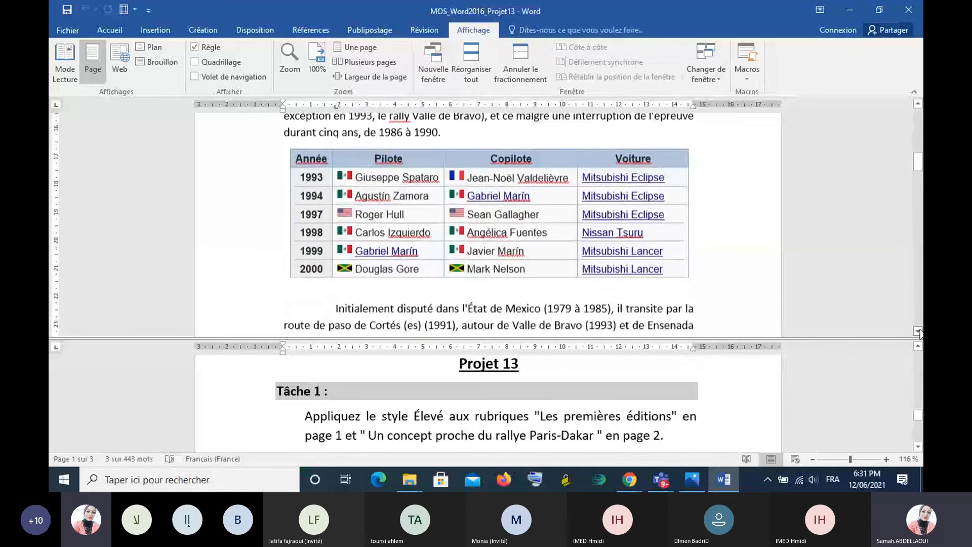
pyautogui.click(920, 331)
pyautogui.click(920, 331)
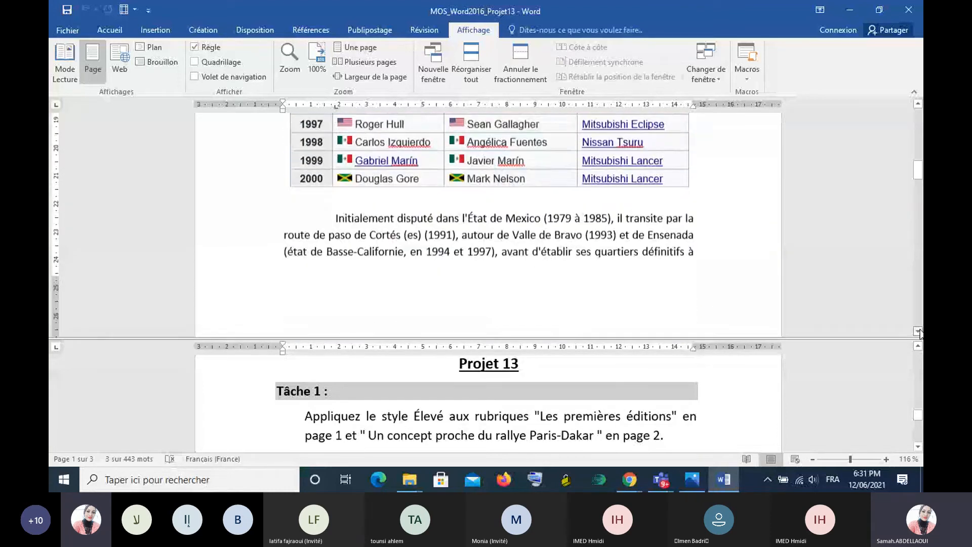
pyautogui.click(920, 331)
pyautogui.click(920, 331)
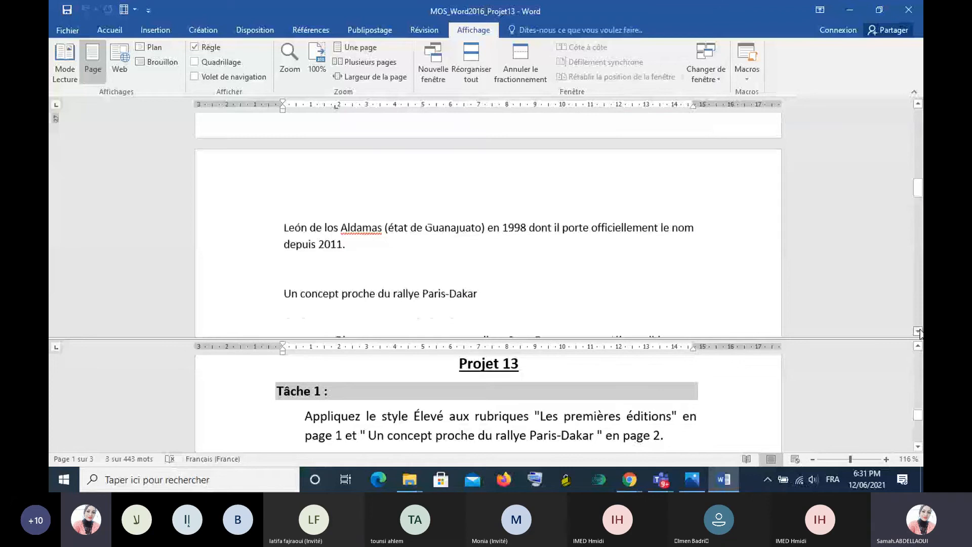
pyautogui.click(920, 333)
pyautogui.moveTo(279, 183); pyautogui.dragTo(481, 190)
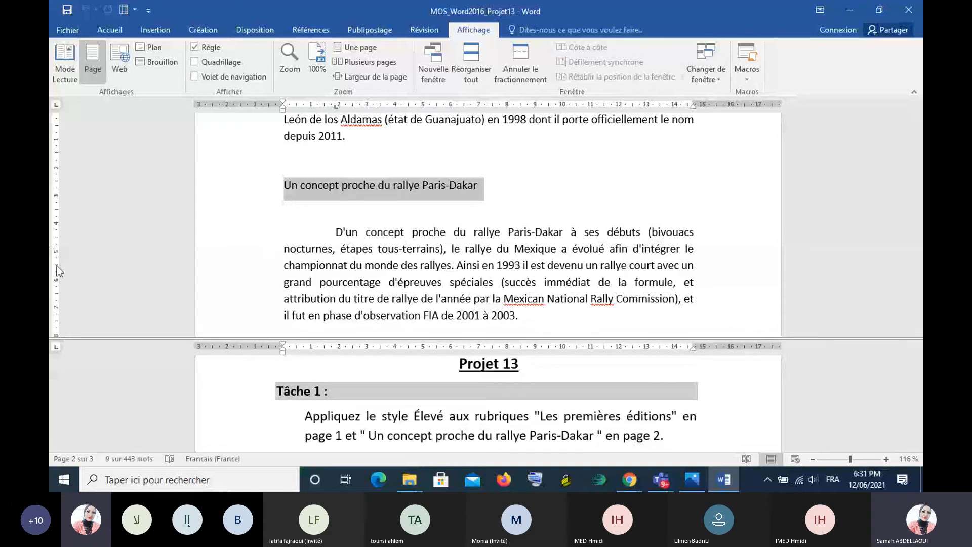
pyautogui.click(109, 29)
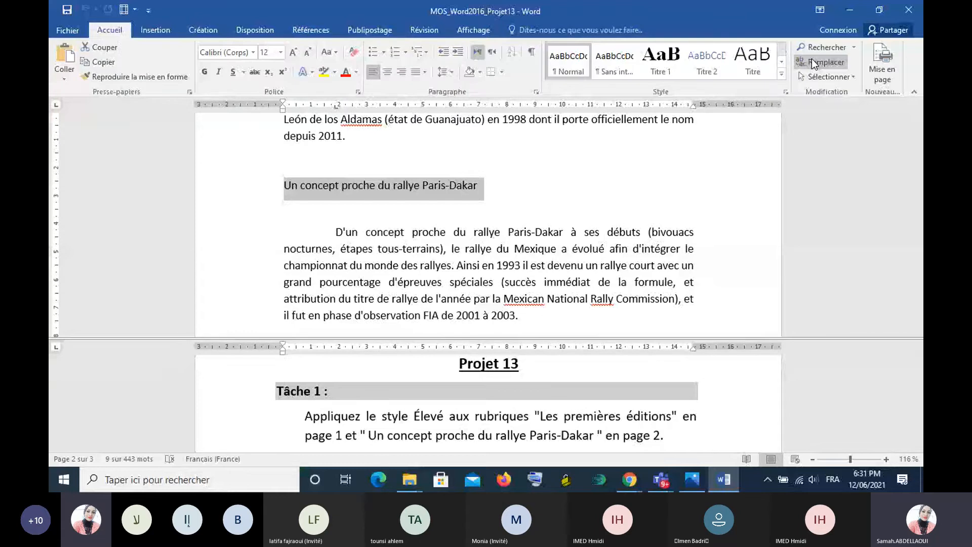
pyautogui.click(787, 92)
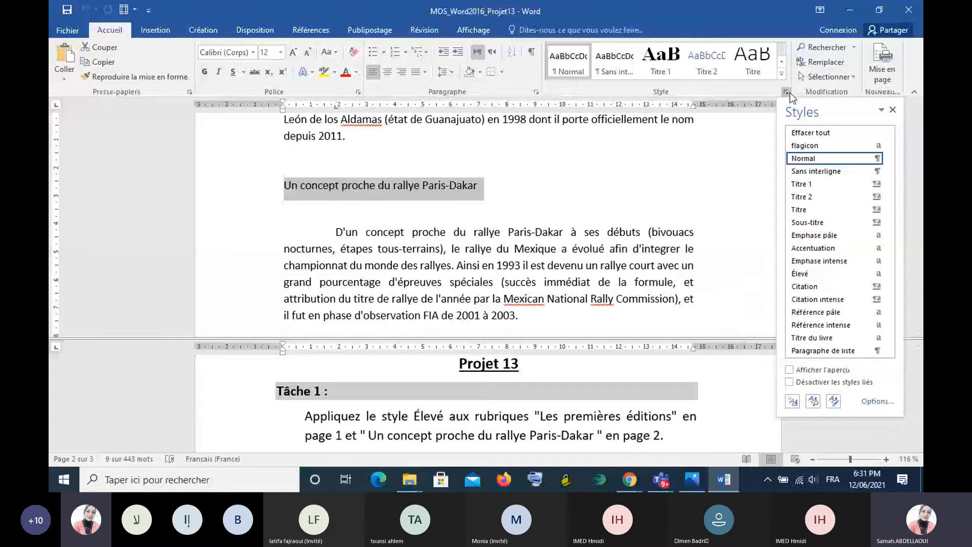
pyautogui.click(798, 274)
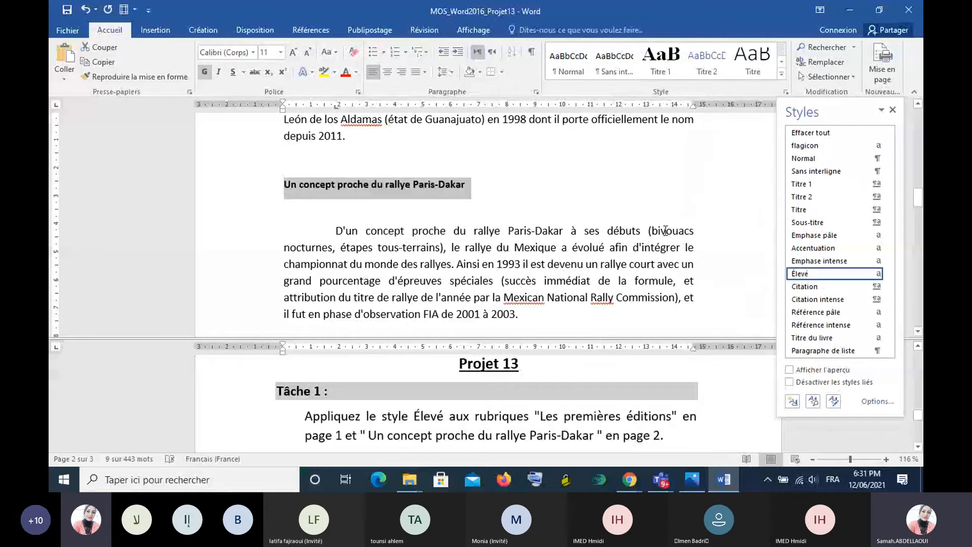
pyautogui.click(642, 181)
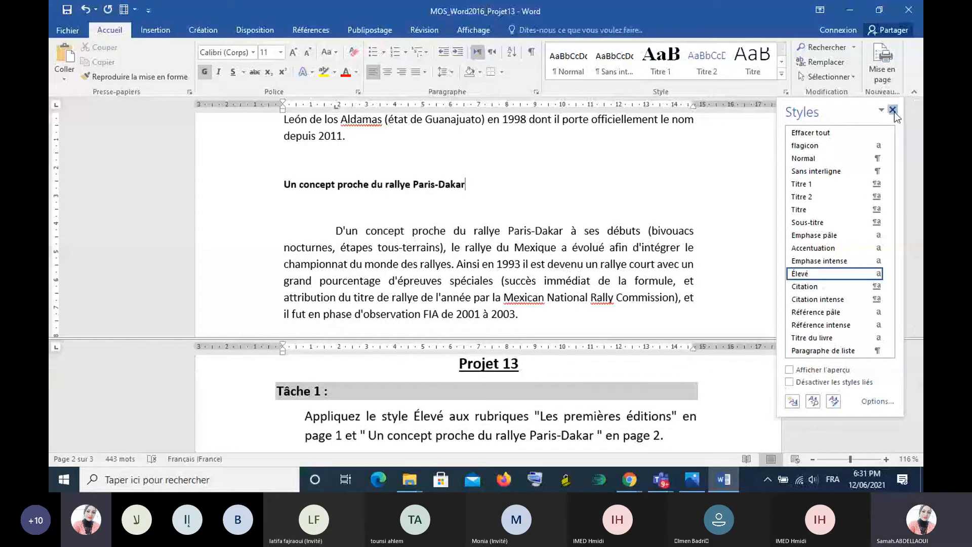
pyautogui.click(892, 110)
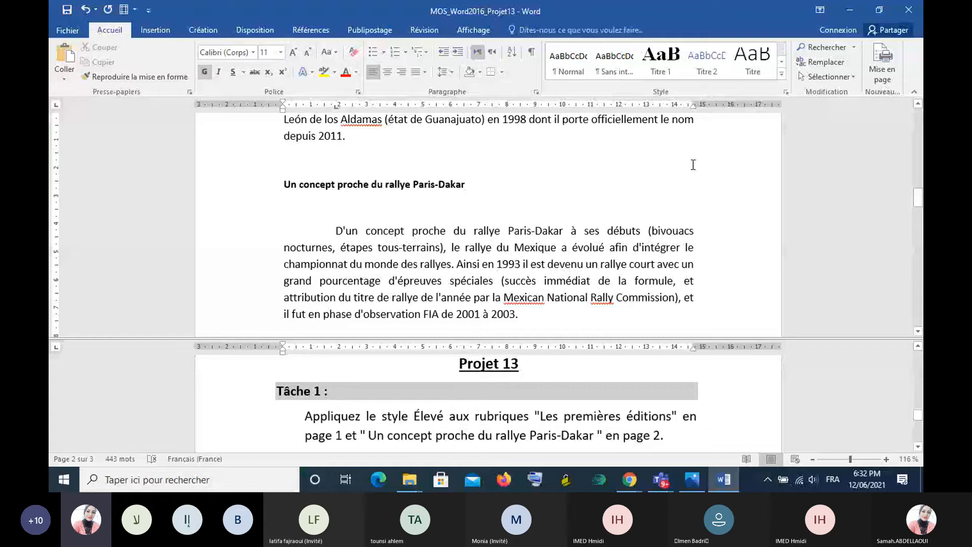
# - Review the formatting of the two restyled headings on pages 1 and 2 in the upper pane
pyautogui.scroll(3, 693, 164)
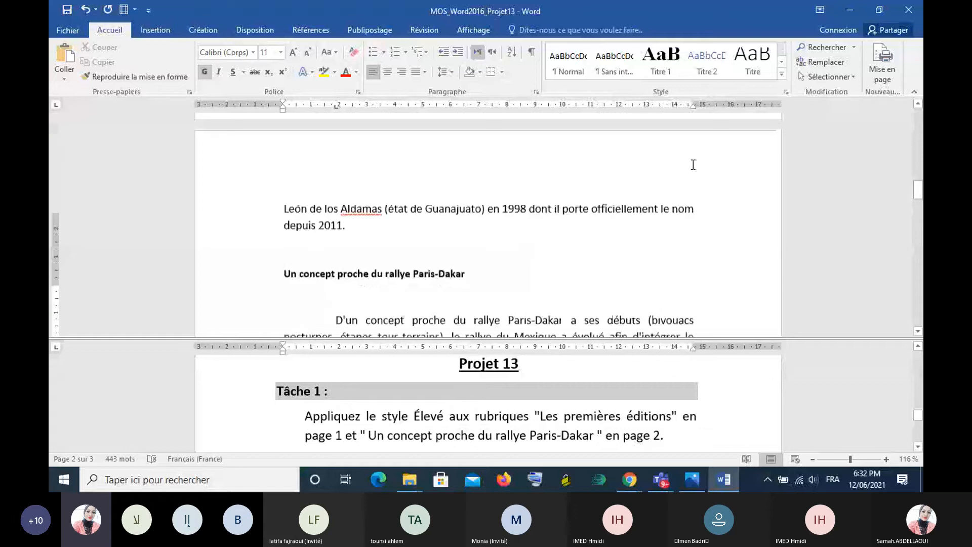
pyautogui.scroll(10, 693, 165)
pyautogui.scroll(3, 693, 164)
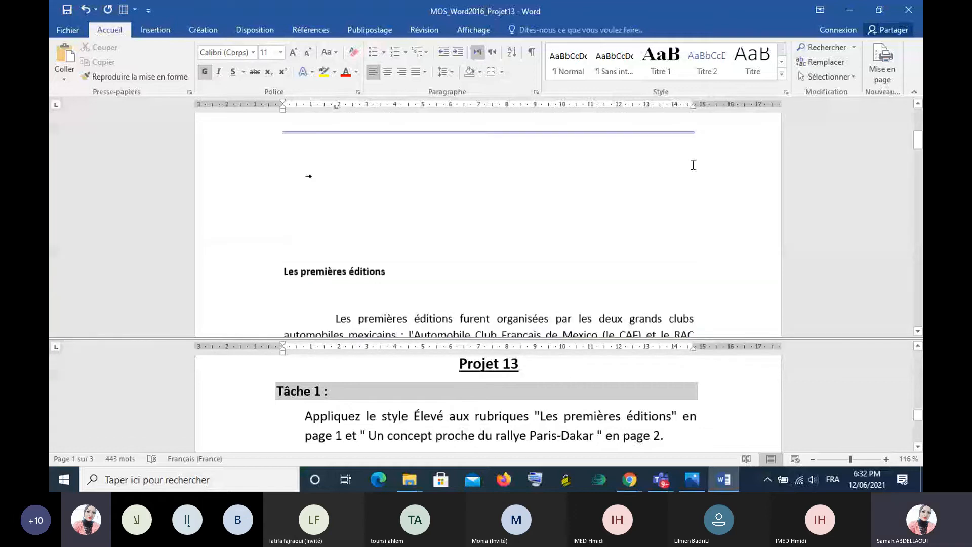
pyautogui.scroll(-10, 692, 165)
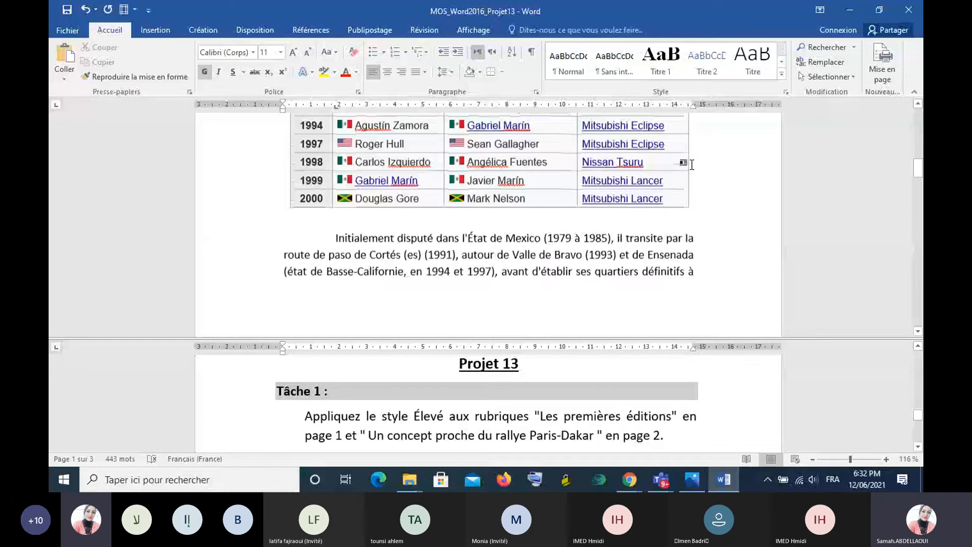
pyautogui.scroll(-8, 691, 165)
pyautogui.scroll(-3, 693, 164)
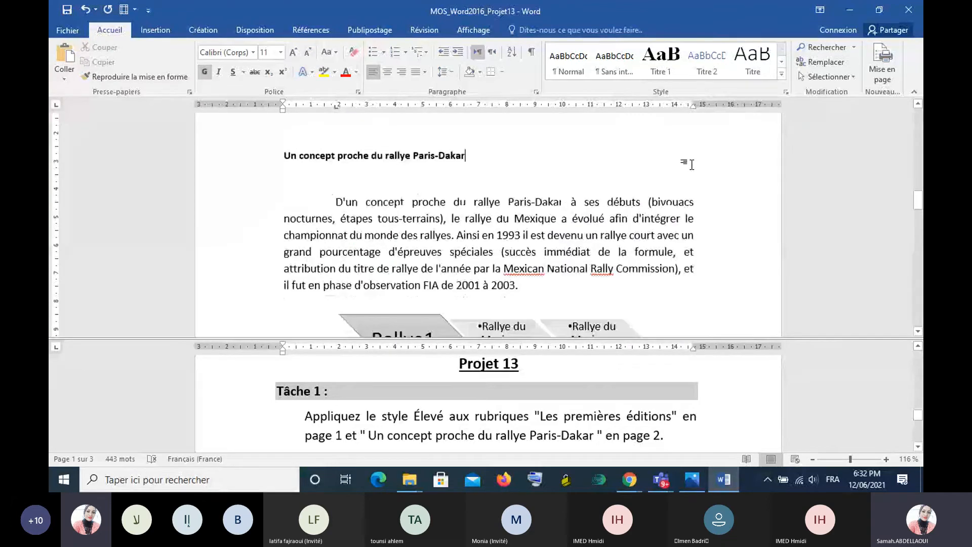
pyautogui.scroll(15, 692, 164)
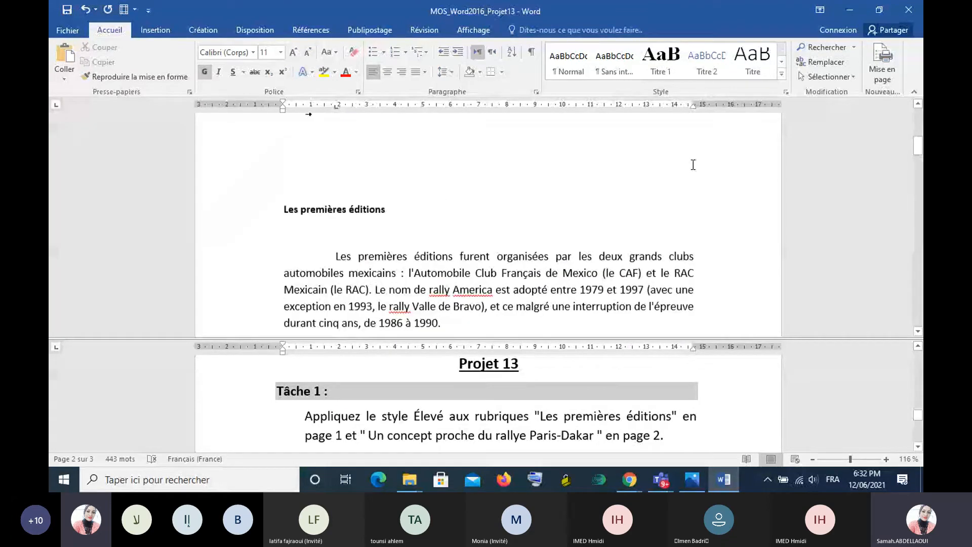
pyautogui.scroll(1, 693, 164)
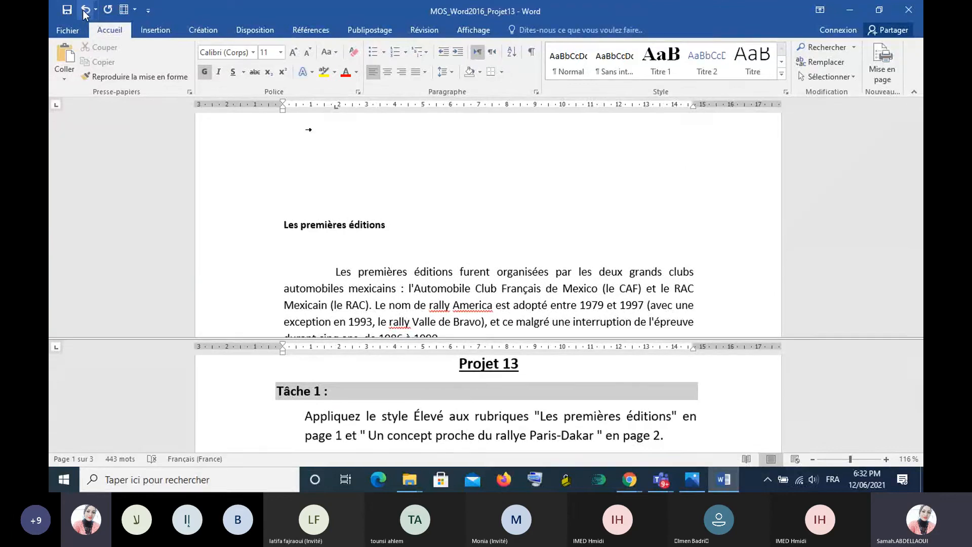
pyautogui.scroll(3, 431, 166)
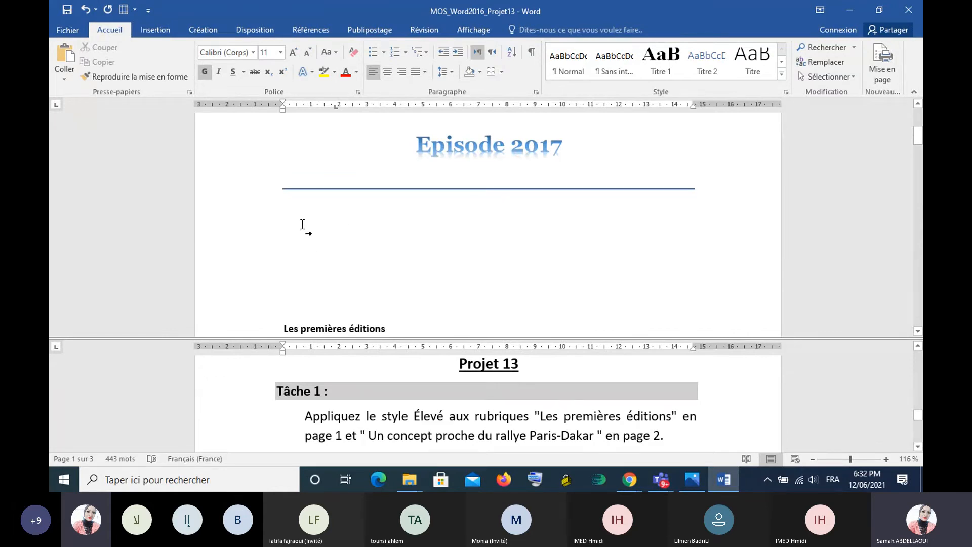
# - Undo the Élevé style on both headings and check them on pages 1 and 2
pyautogui.click(85, 10)
pyautogui.click(84, 10)
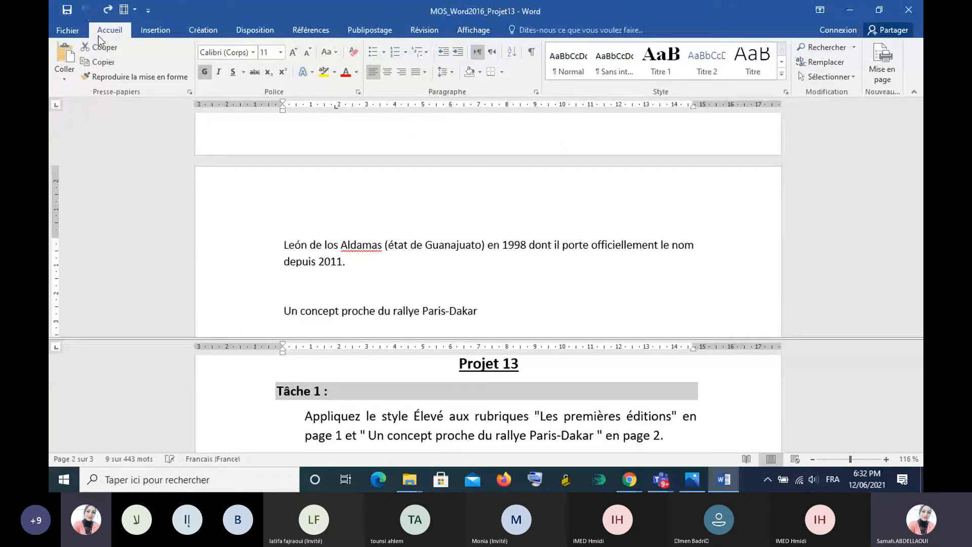
pyautogui.click(583, 277)
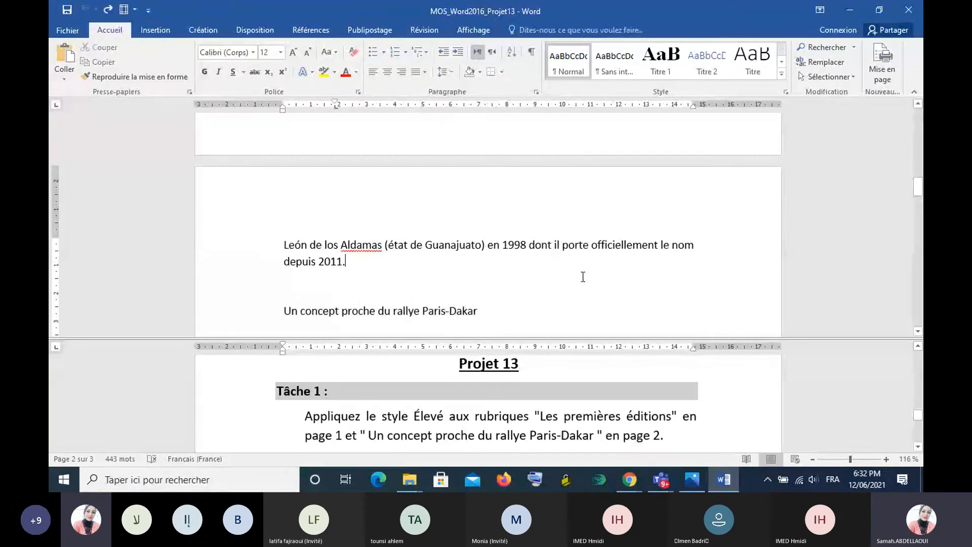
pyautogui.scroll(3, 582, 276)
pyautogui.scroll(5, 582, 277)
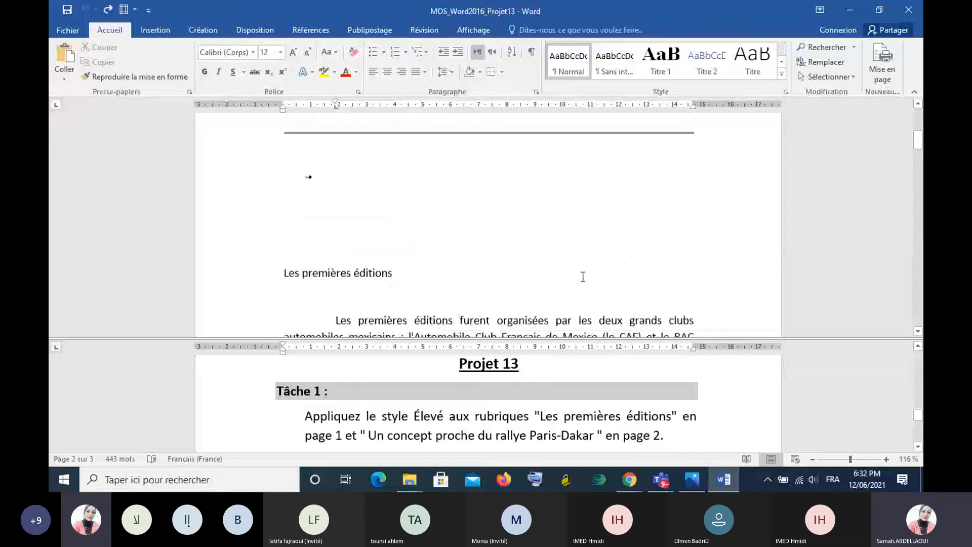
pyautogui.scroll(-6, 435, 221)
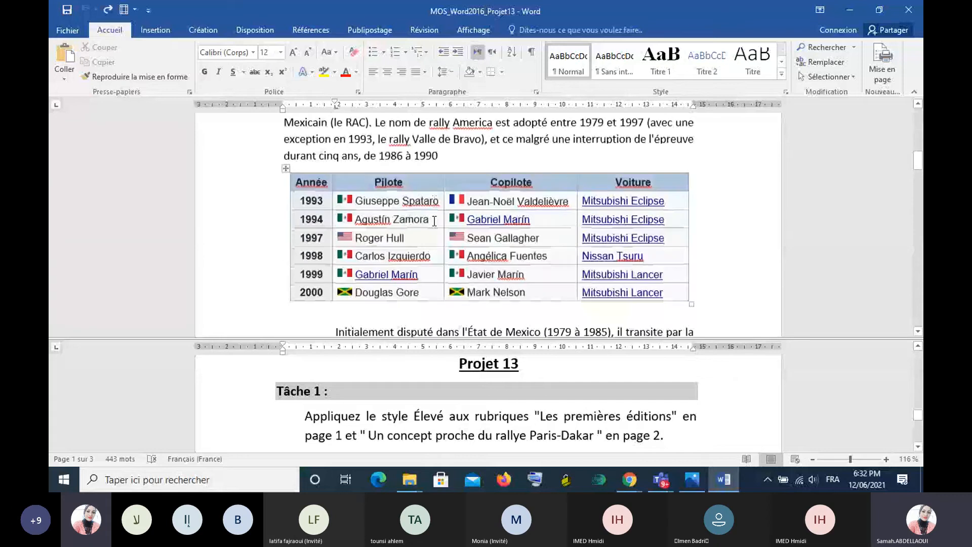
pyautogui.scroll(-5, 434, 222)
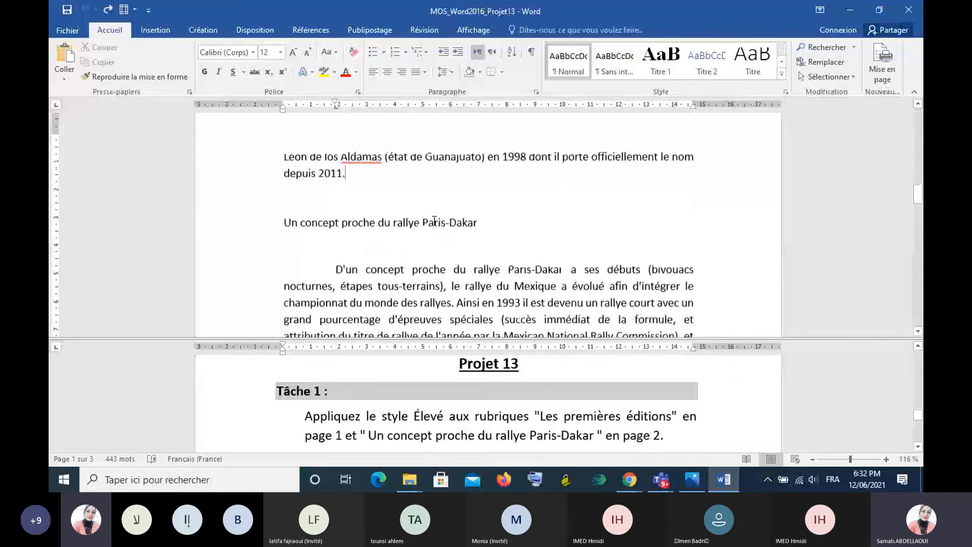
pyautogui.scroll(-1, 434, 221)
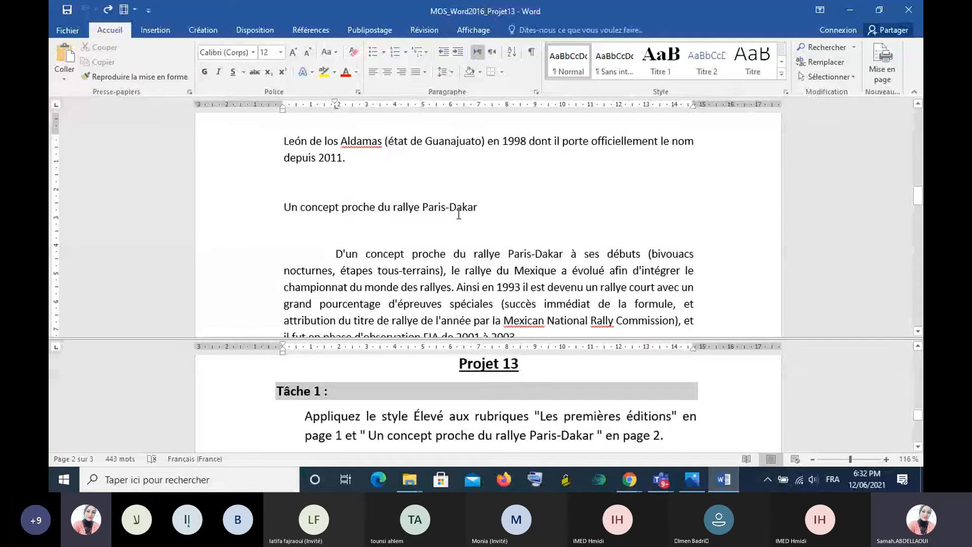
# - Select "Les premières éditions" on page 1 together with "Un concept proche du rallye Paris-Dakar" on page 2, give both the Élevé style and check them
pyautogui.scroll(4, 459, 214)
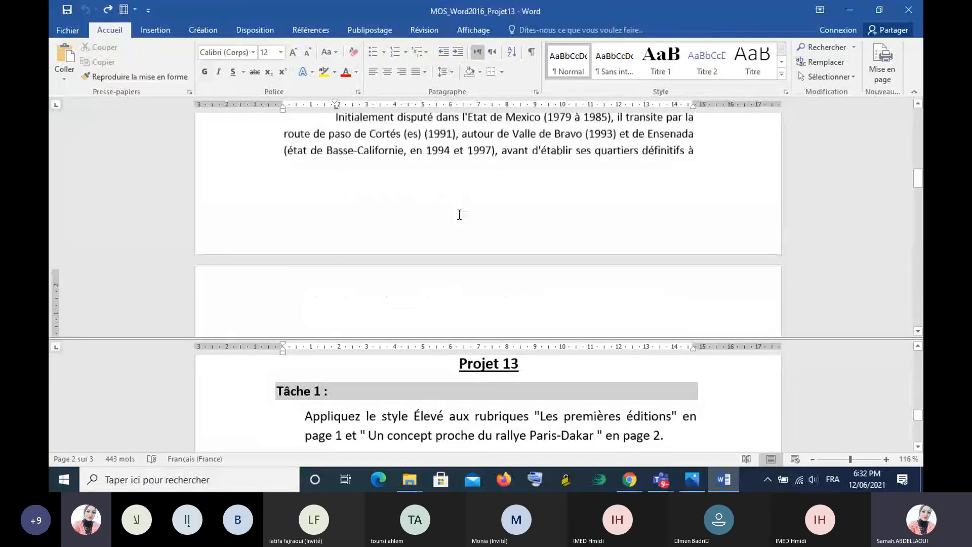
pyautogui.scroll(3, 459, 215)
pyautogui.scroll(1, 451, 220)
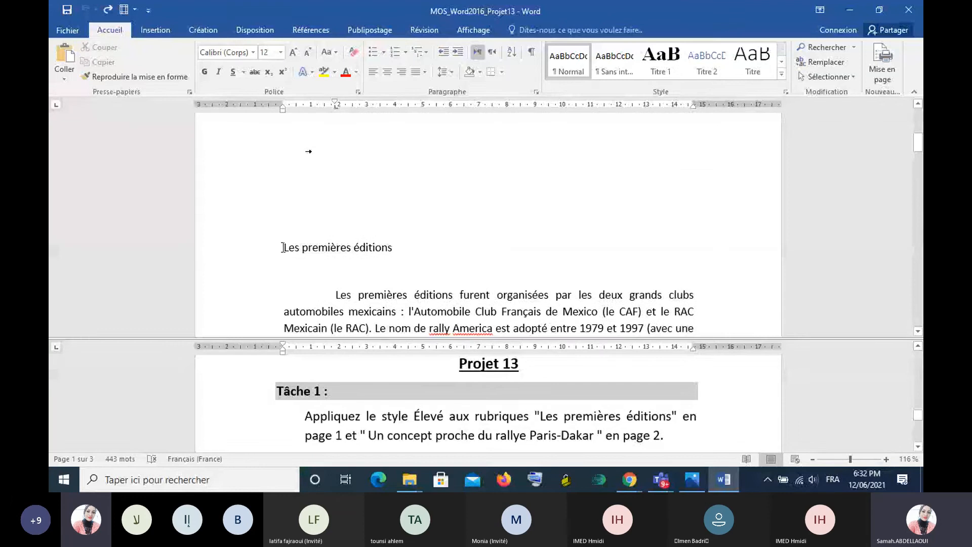
pyautogui.moveTo(282, 247); pyautogui.dragTo(384, 256)
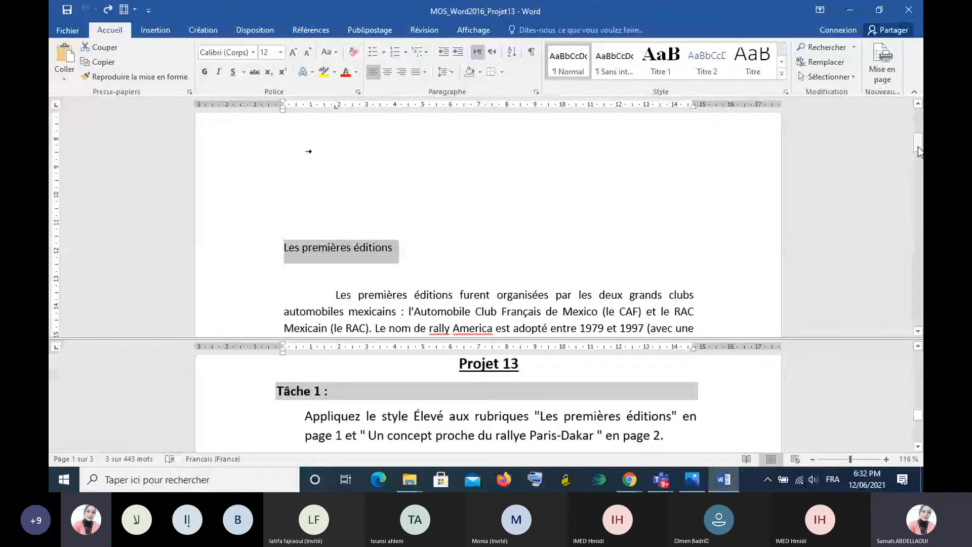
pyautogui.moveTo(918, 146); pyautogui.dragTo(919, 204)
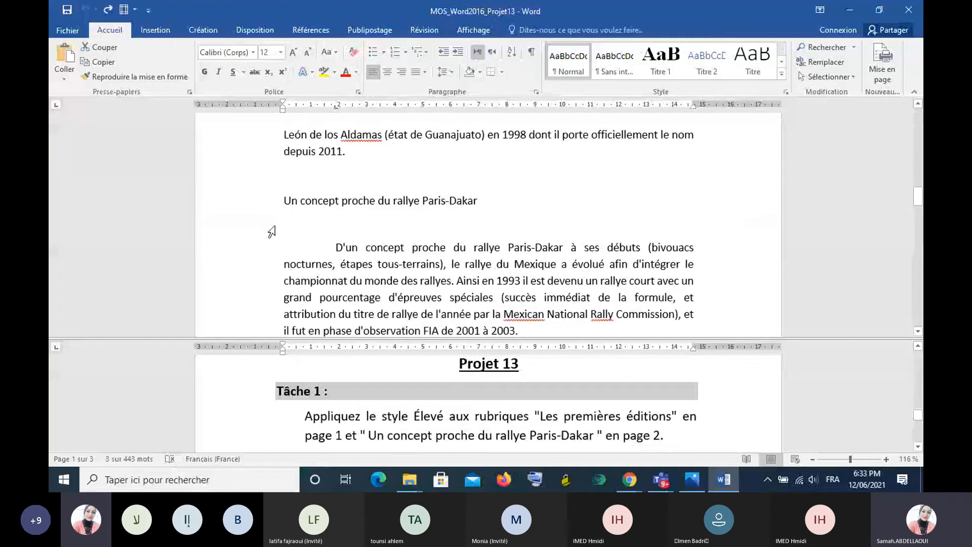
pyautogui.moveTo(285, 203); pyautogui.dragTo(476, 203)
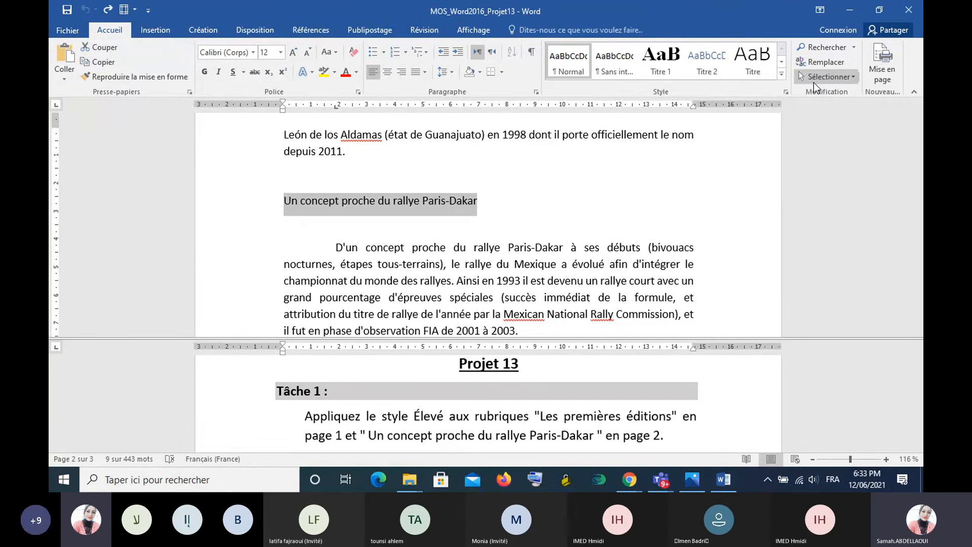
pyautogui.click(787, 94)
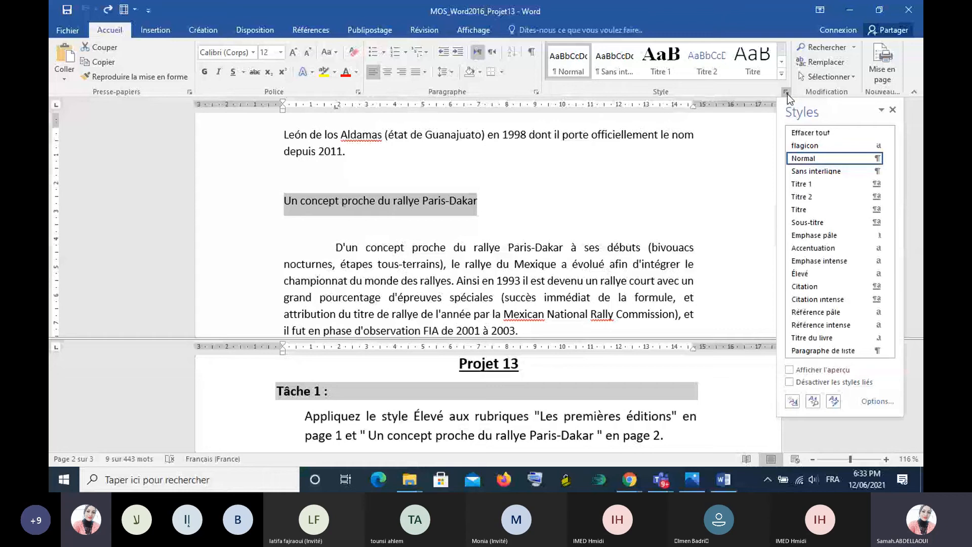
pyautogui.click(821, 275)
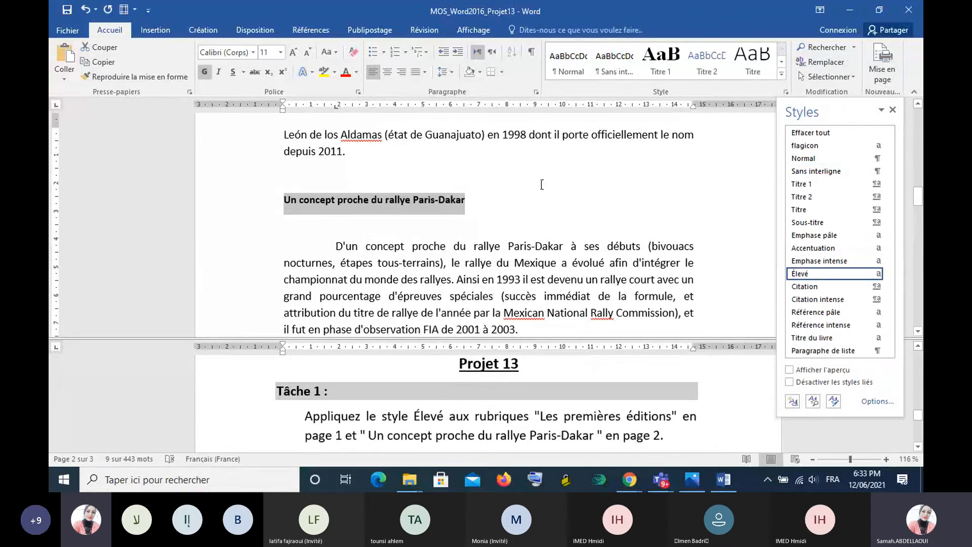
pyautogui.click(620, 200)
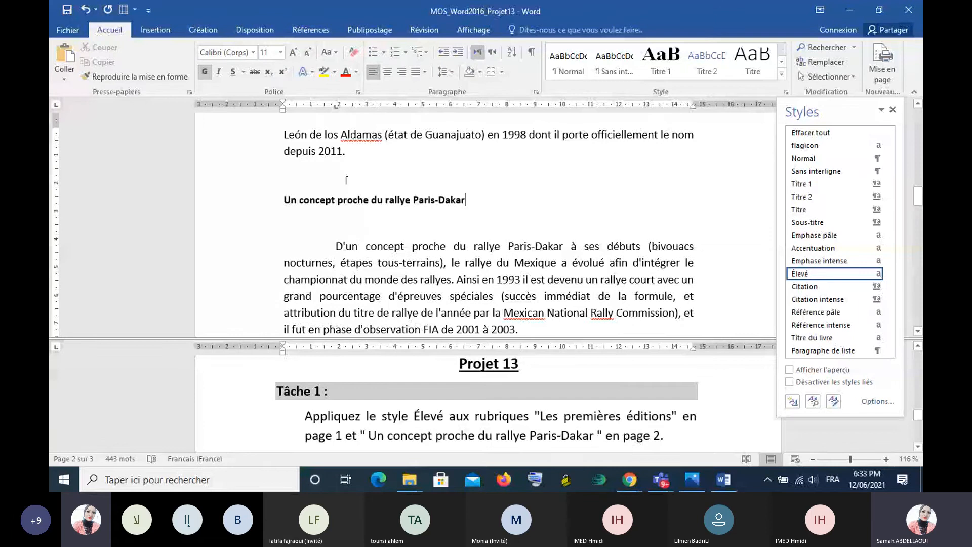
pyautogui.click(892, 109)
pyautogui.moveTo(917, 196); pyautogui.dragTo(918, 153)
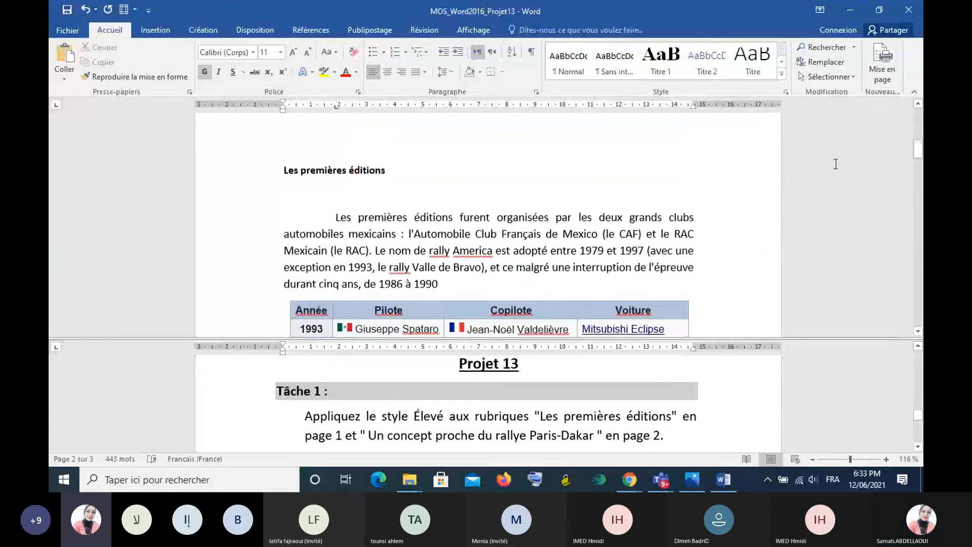
pyautogui.write('.')
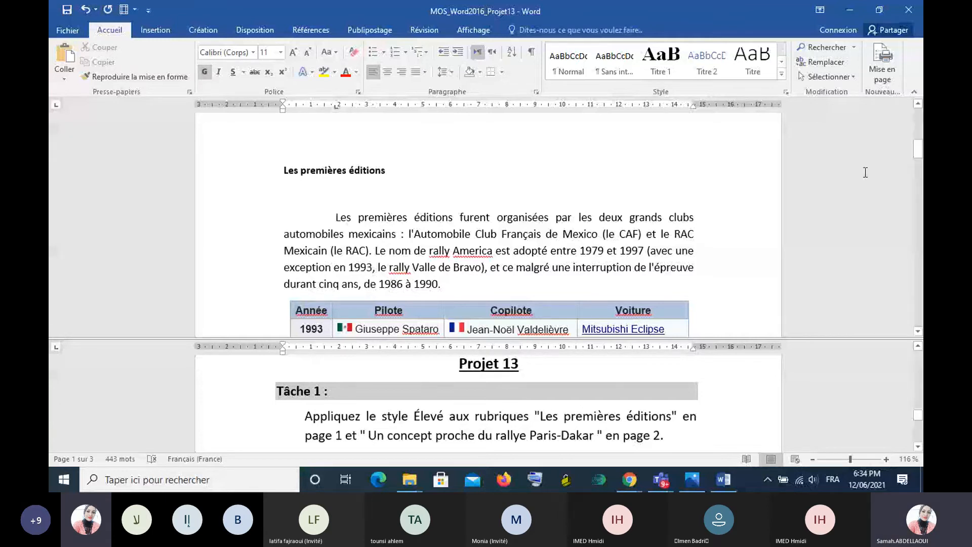
# - Read the Tâche 2 instruction and select the whole table of years, drivers, co-drivers and cars on page 1
pyautogui.click(918, 447)
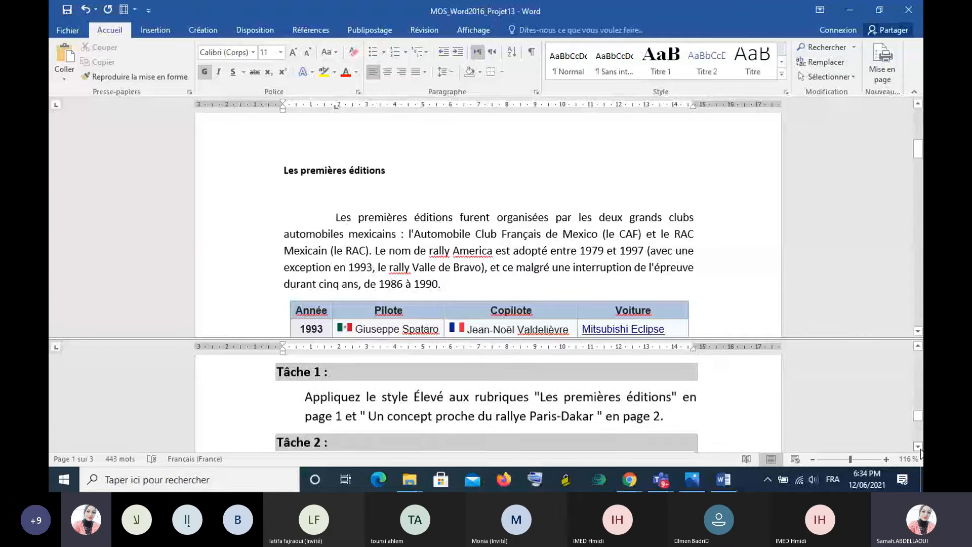
pyautogui.click(918, 447)
pyautogui.click(918, 446)
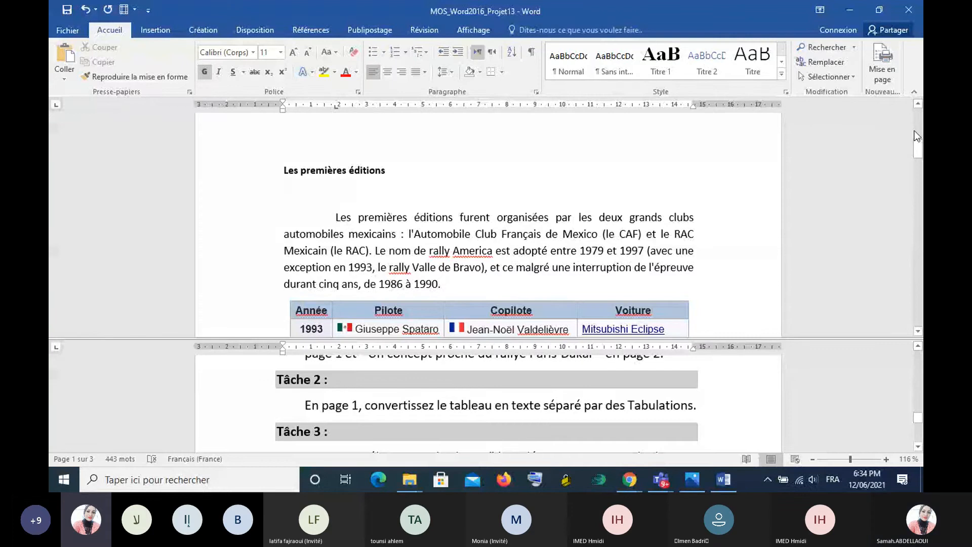
pyautogui.moveTo(917, 148); pyautogui.dragTo(921, 169)
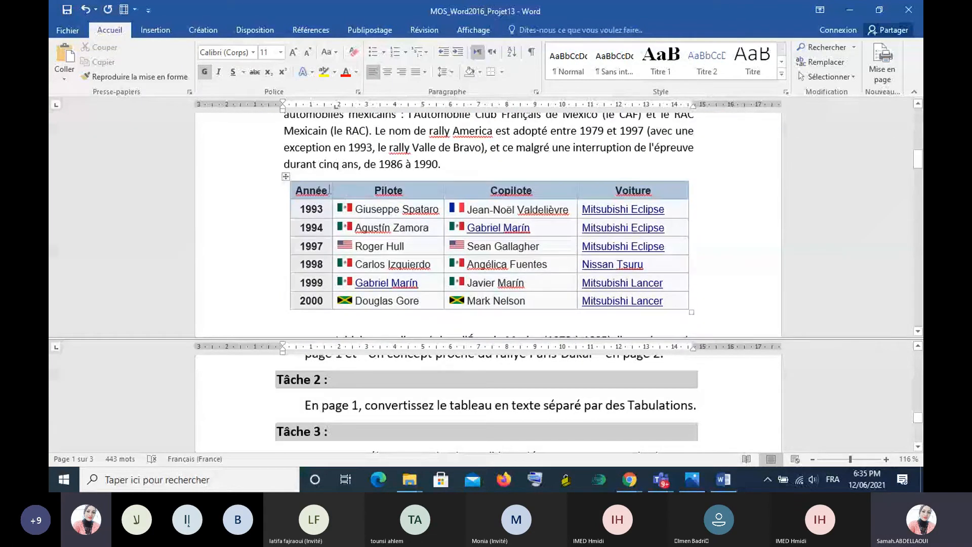
pyautogui.click(286, 176)
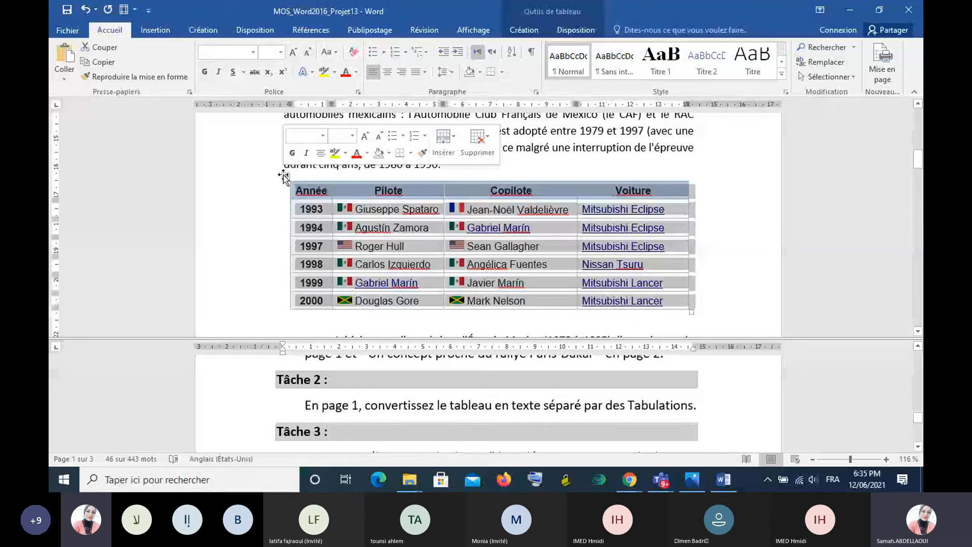
# - Look through the table's design and layout options and its column and cell properties, leaving the settings as they are
pyautogui.click(526, 33)
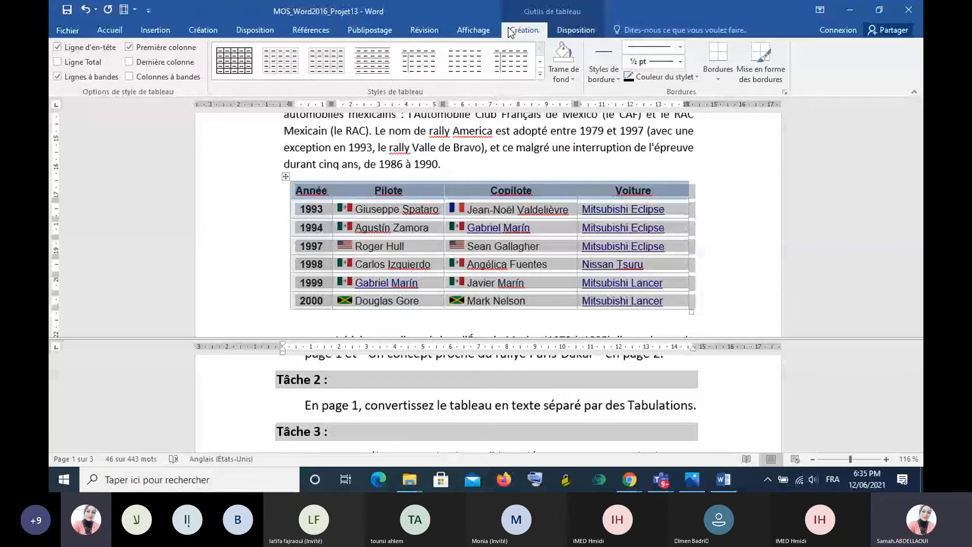
pyautogui.click(568, 31)
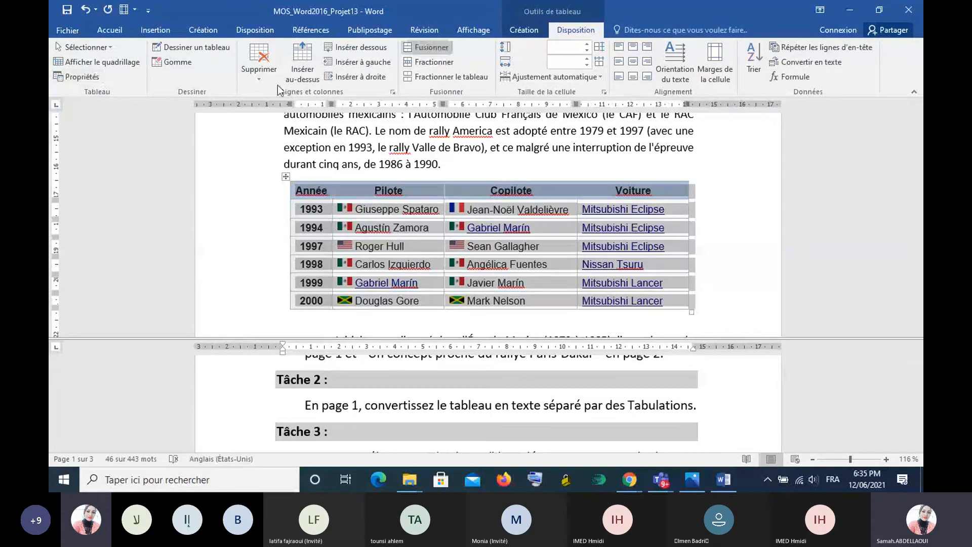
pyautogui.click(94, 80)
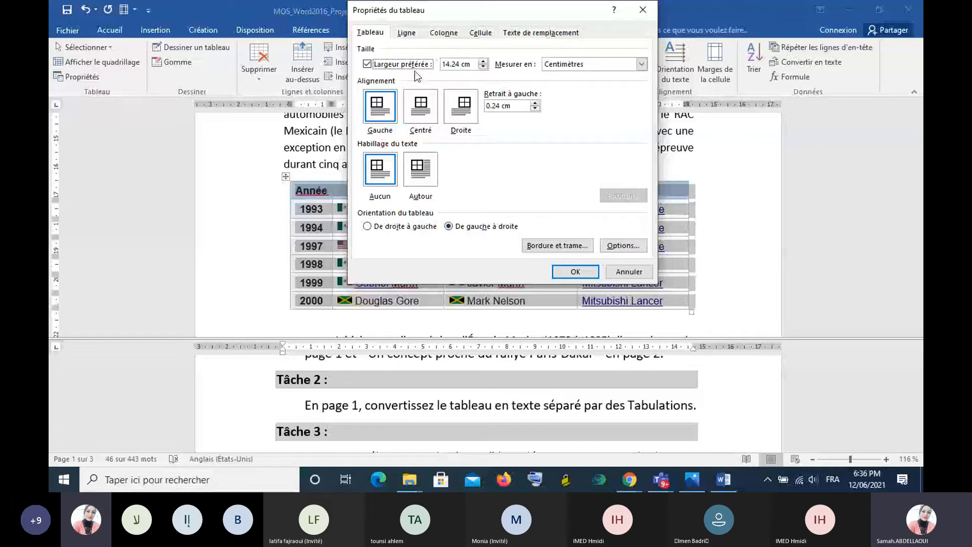
pyautogui.click(443, 32)
pyautogui.click(480, 32)
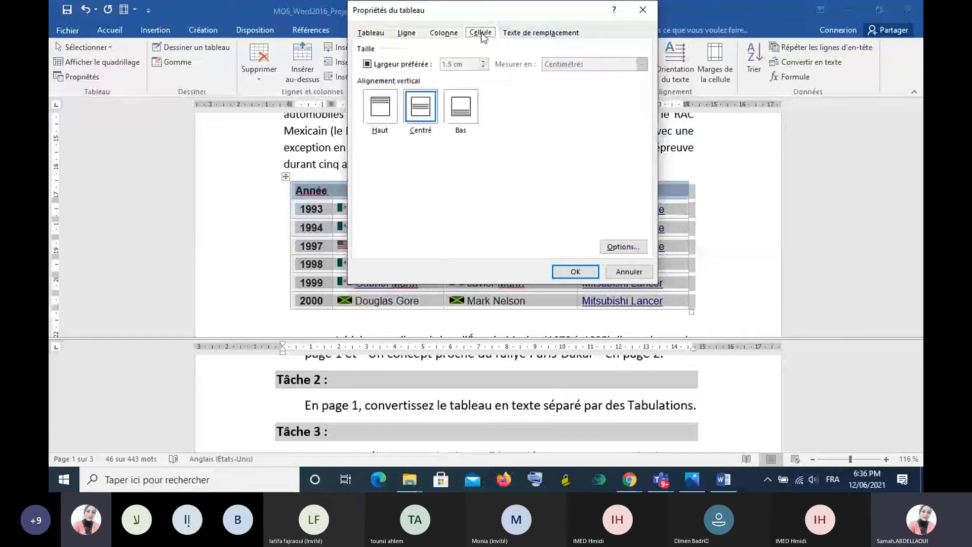
pyautogui.click(643, 10)
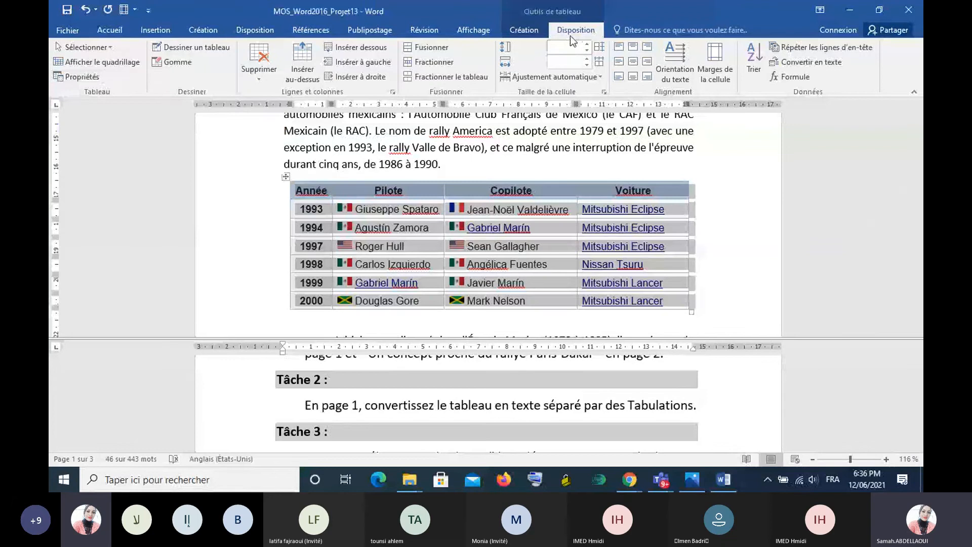
# - Convert the whole table on page 1 to text separated by Tabulations
pyautogui.click(808, 62)
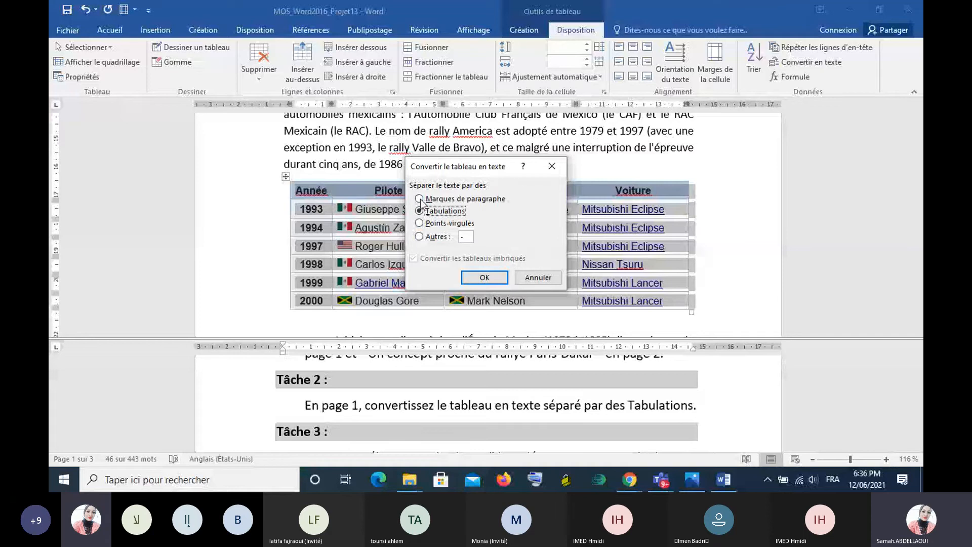
pyautogui.click(538, 276)
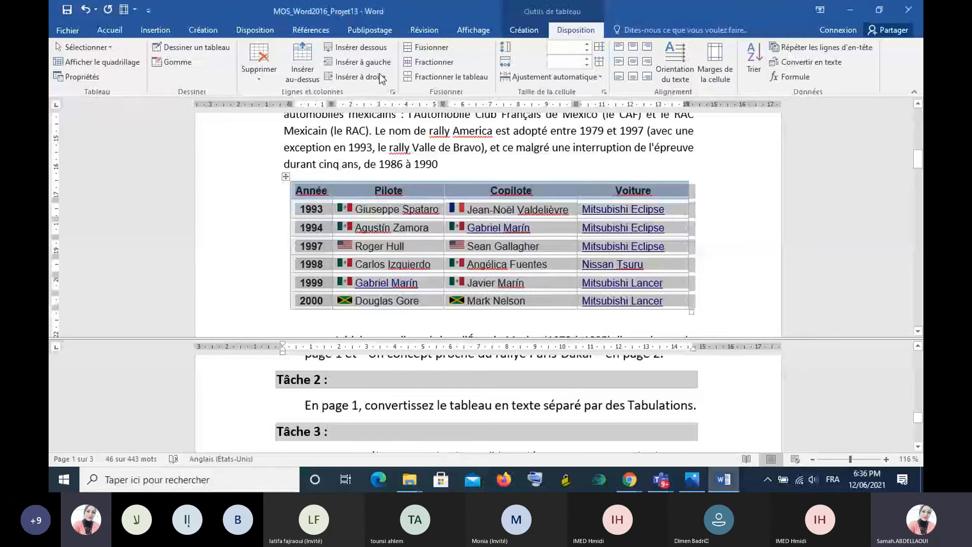
pyautogui.click(285, 176)
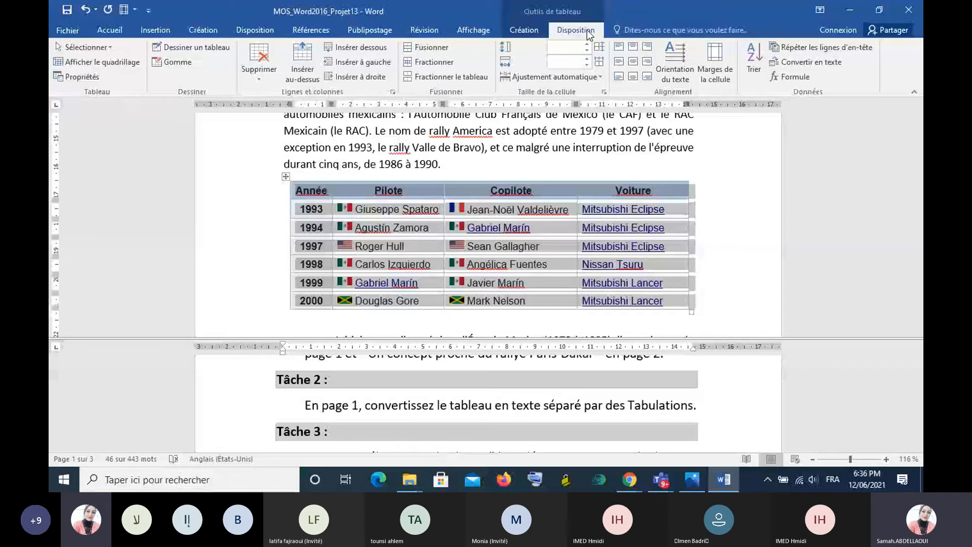
pyautogui.click(825, 62)
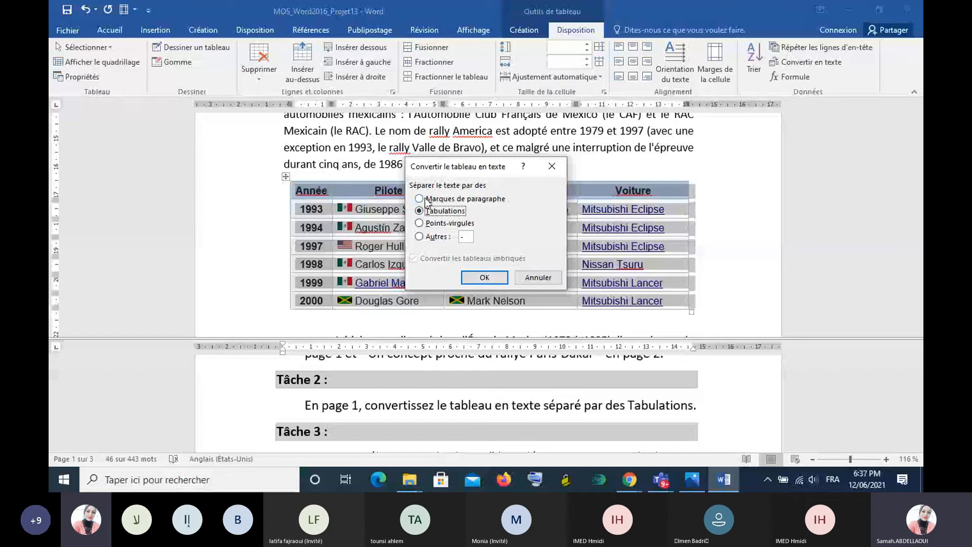
pyautogui.click(420, 223)
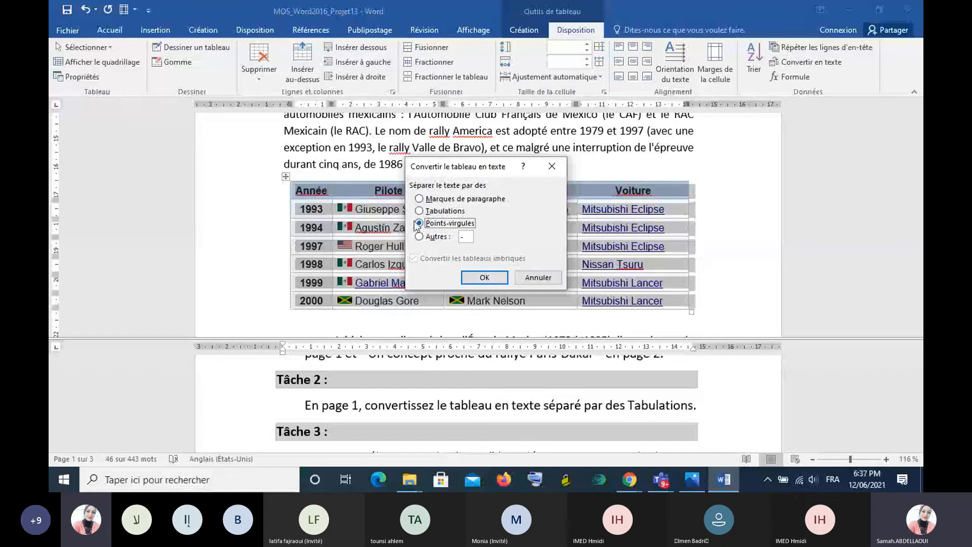
pyautogui.click(419, 211)
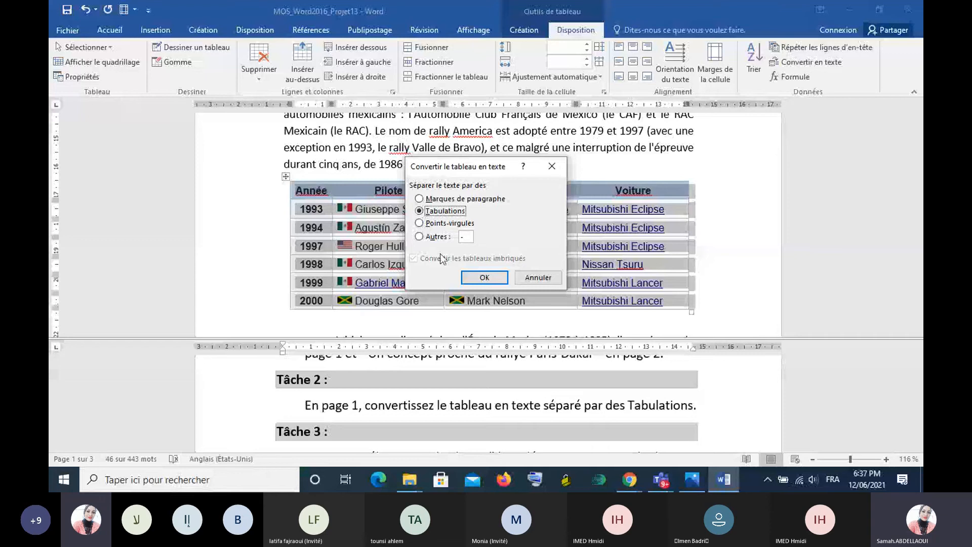
pyautogui.click(484, 278)
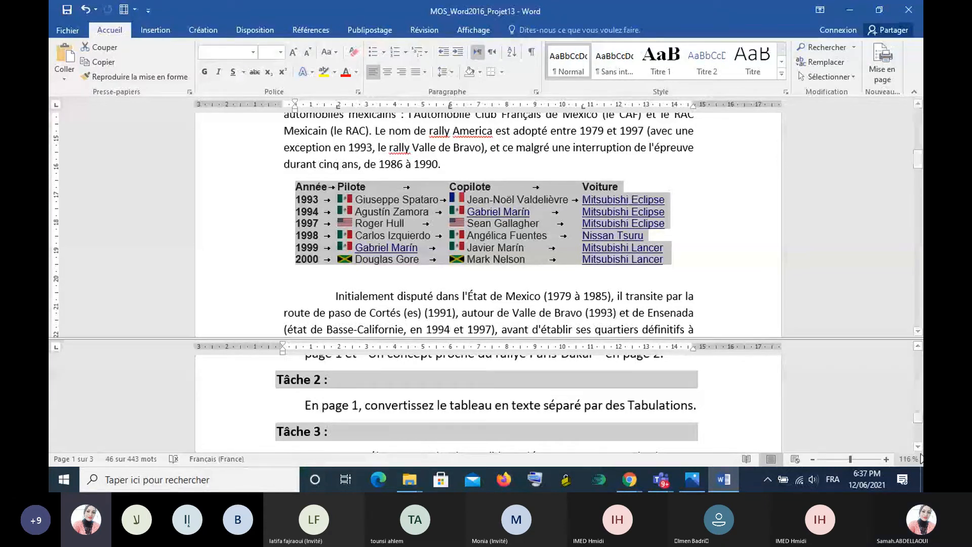
# - Read Tâche 3 and cut the italic sentence "Il est désormais connu pour être une épreuve avec des liaisons très courtes." from page 2
pyautogui.click(918, 447)
pyautogui.click(917, 447)
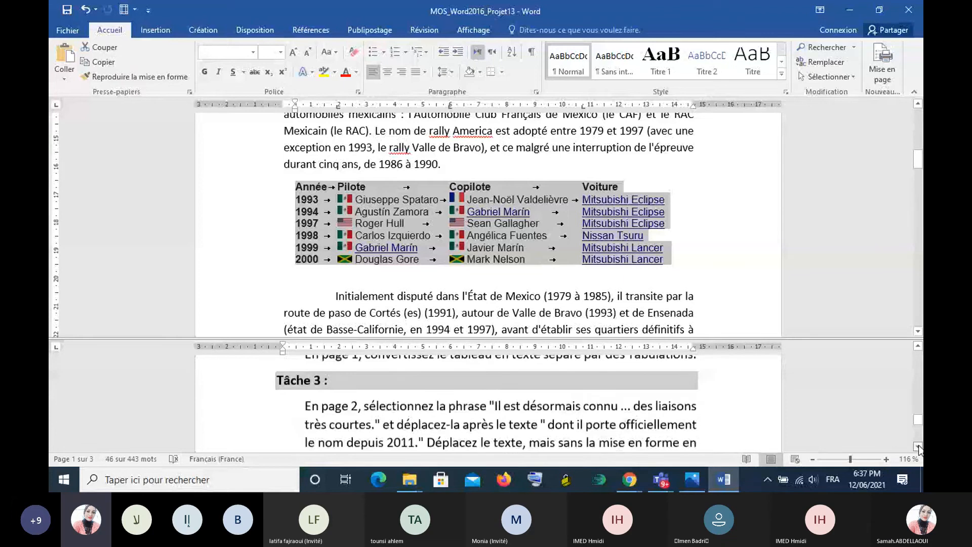
pyautogui.click(917, 447)
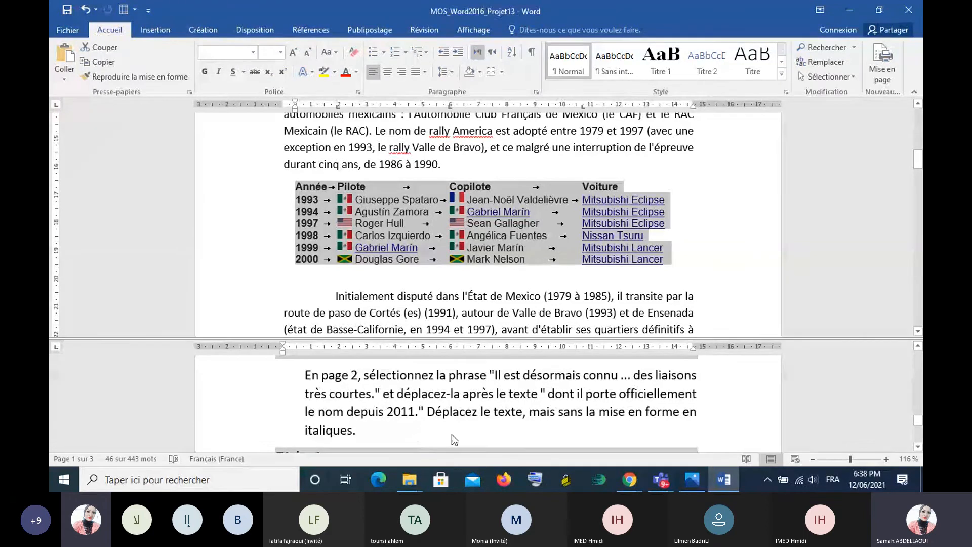
pyautogui.click(755, 259)
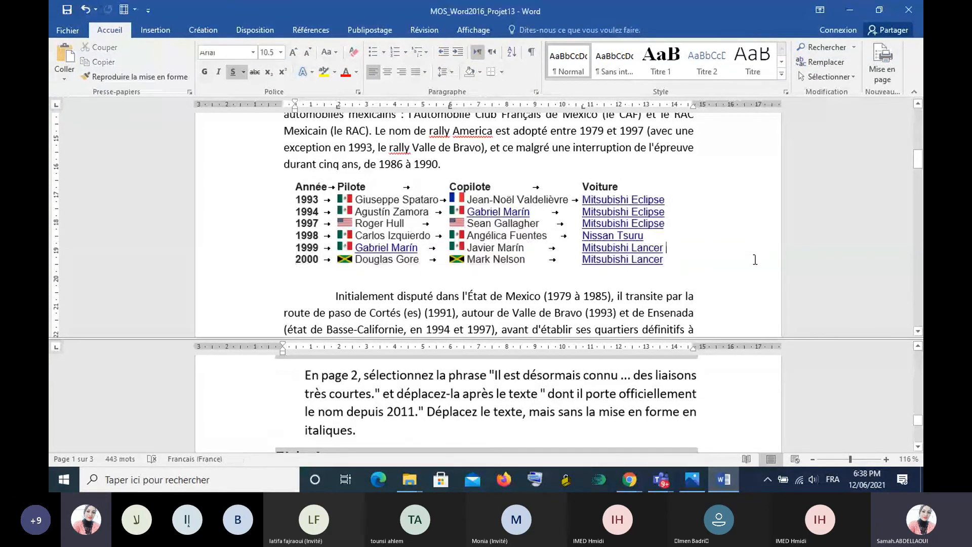
pyautogui.scroll(-2, 754, 259)
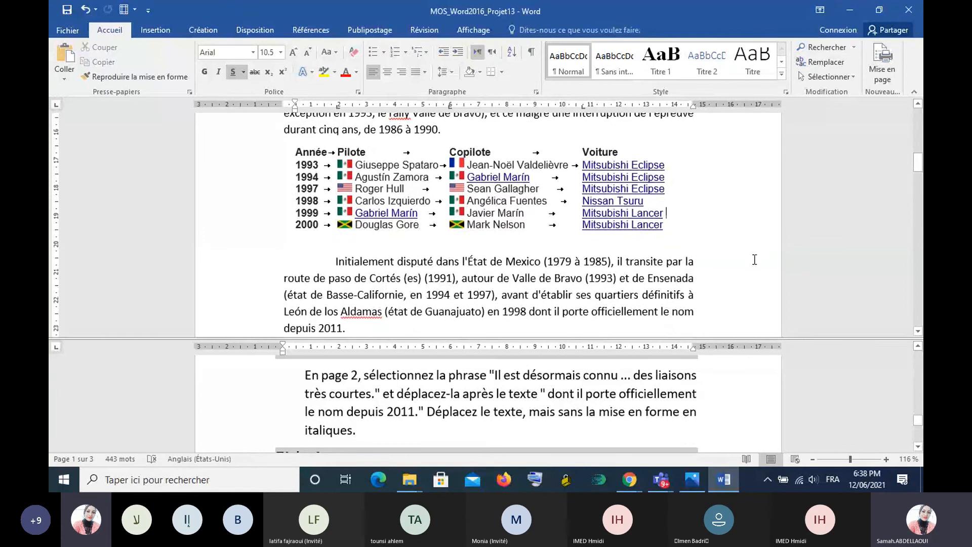
pyautogui.scroll(-1, 755, 259)
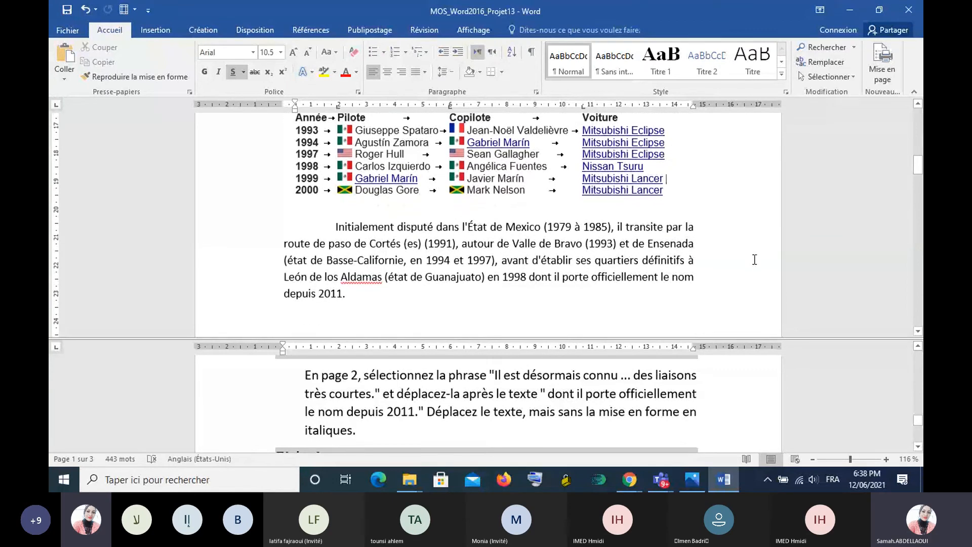
pyautogui.scroll(-6, 754, 259)
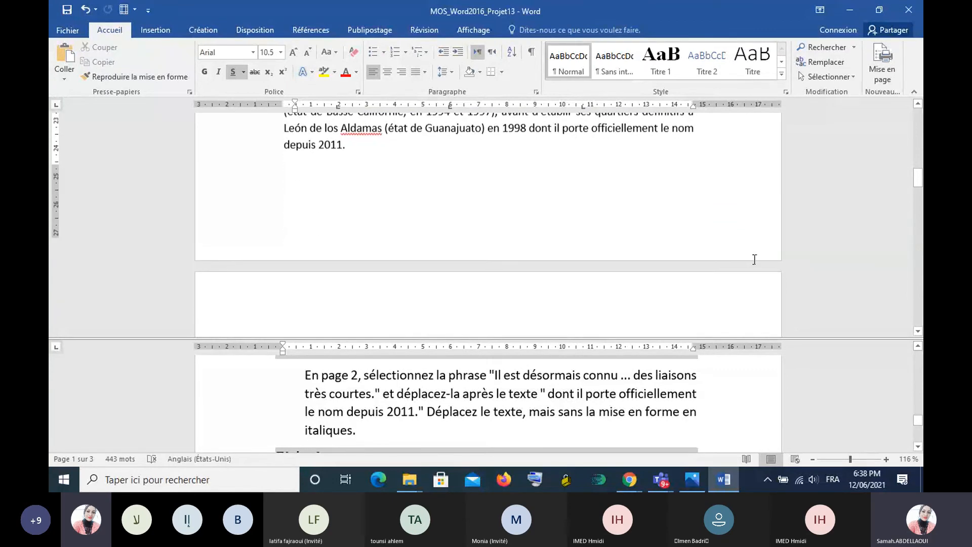
pyautogui.scroll(-10, 754, 259)
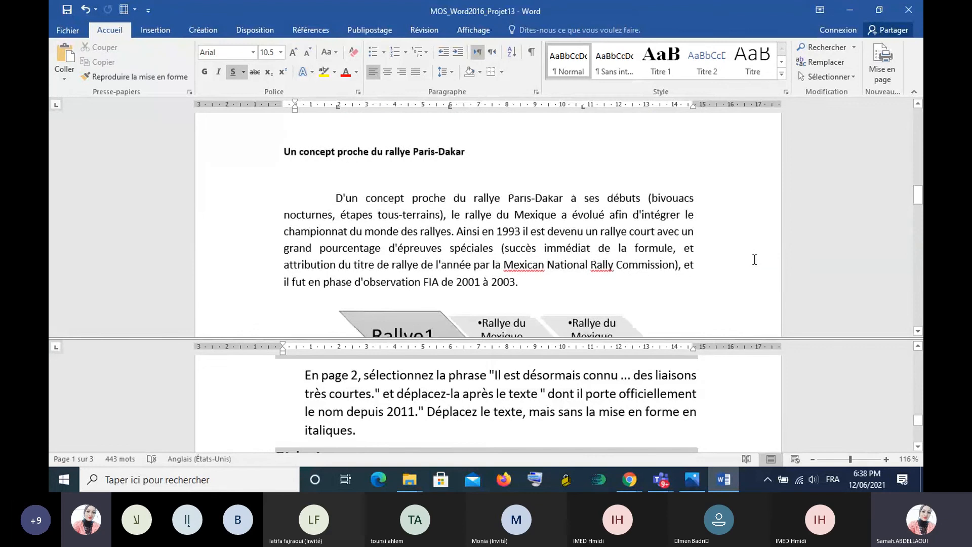
pyautogui.scroll(-7, 754, 259)
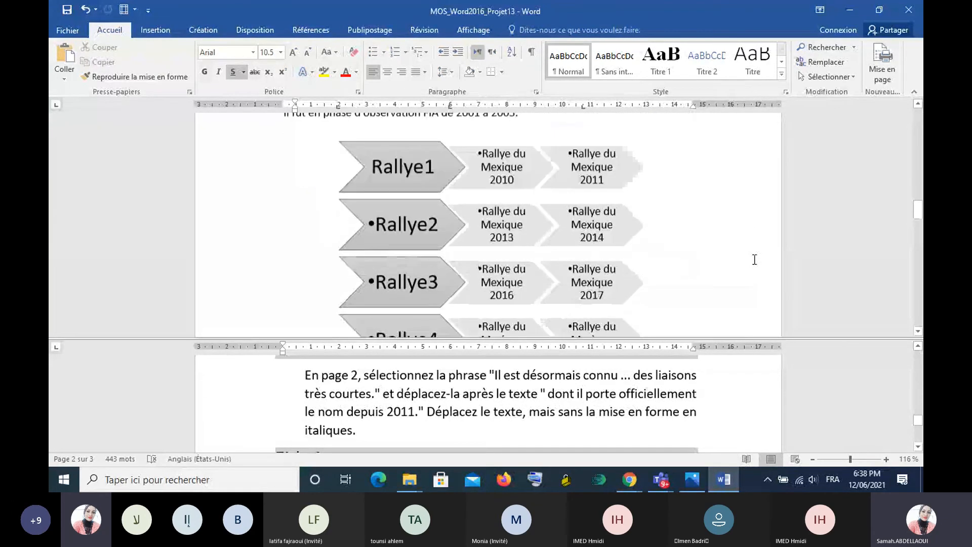
pyautogui.scroll(-4, 754, 259)
pyautogui.scroll(-1, 754, 259)
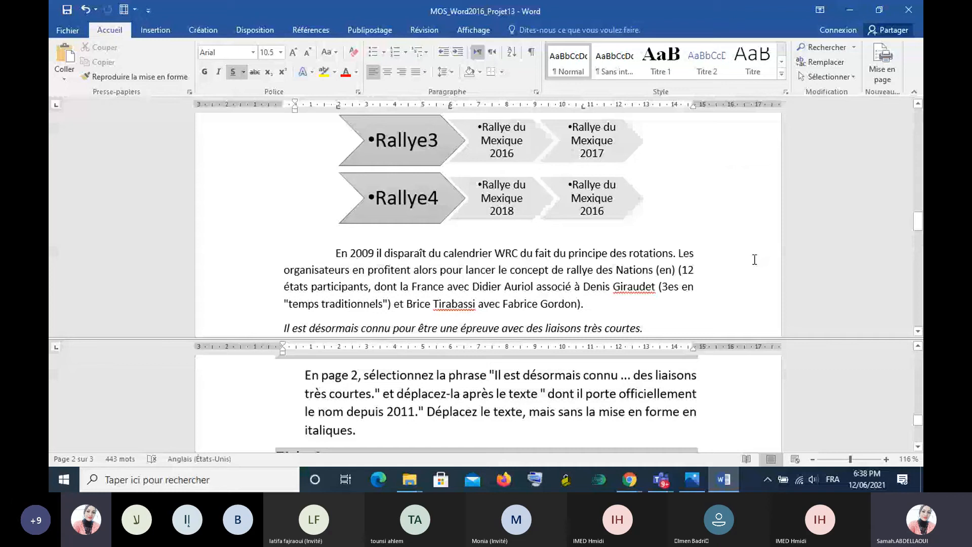
pyautogui.scroll(-1, 754, 260)
pyautogui.scroll(-1, 754, 259)
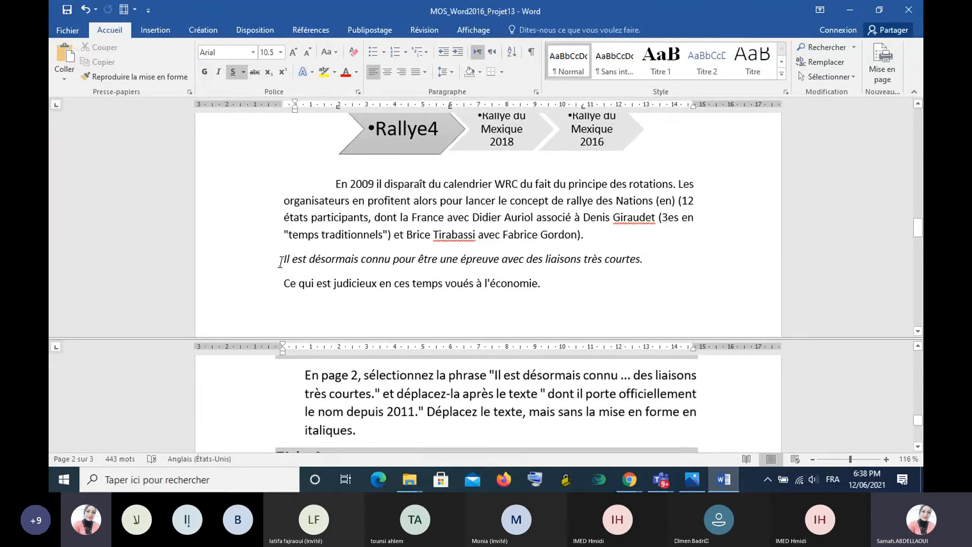
pyautogui.moveTo(280, 262); pyautogui.dragTo(646, 276)
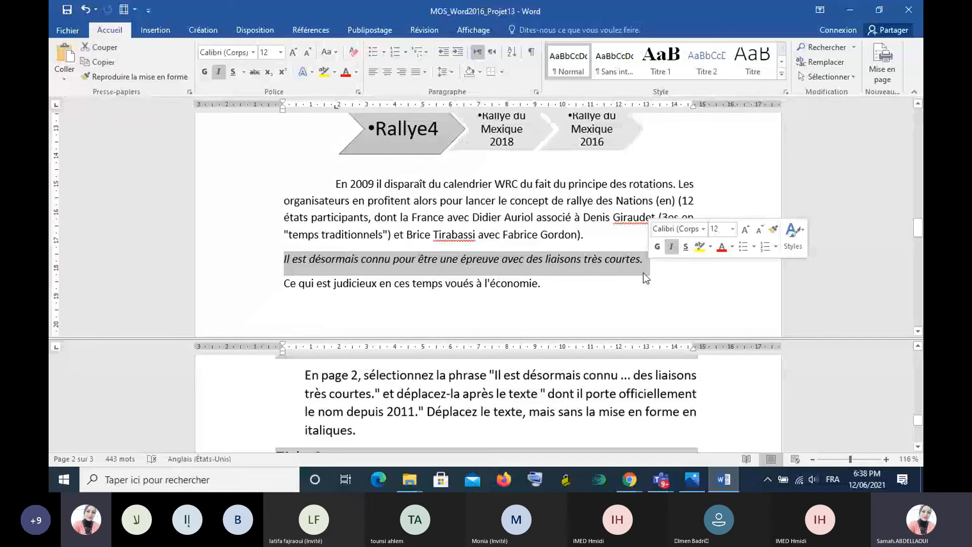
pyautogui.click(630, 307)
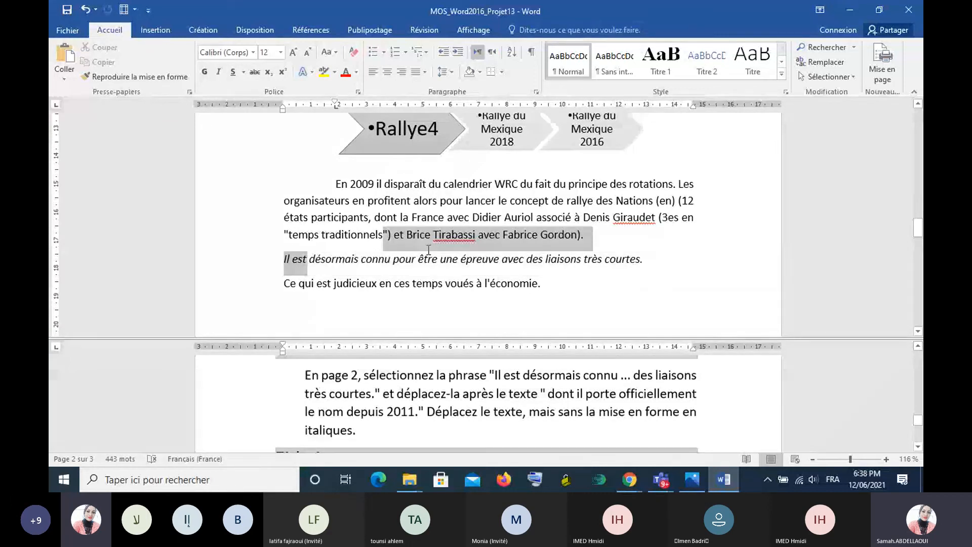
pyautogui.hotkey('ctrl', 'x')
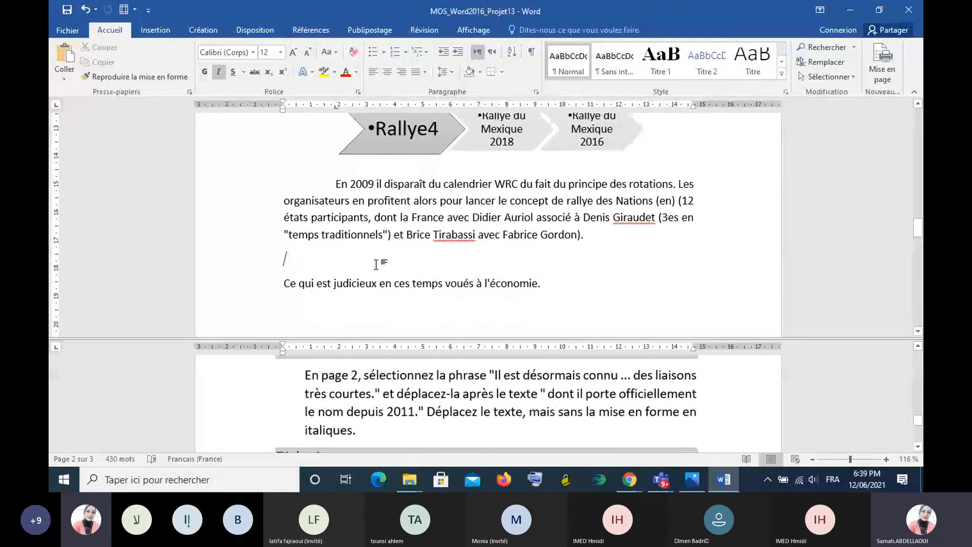
# - Paste the cut sentence on page 1 after "dont il porte officiellement le nom depuis 2011.", keeping the text only
pyautogui.scroll(1, 376, 264)
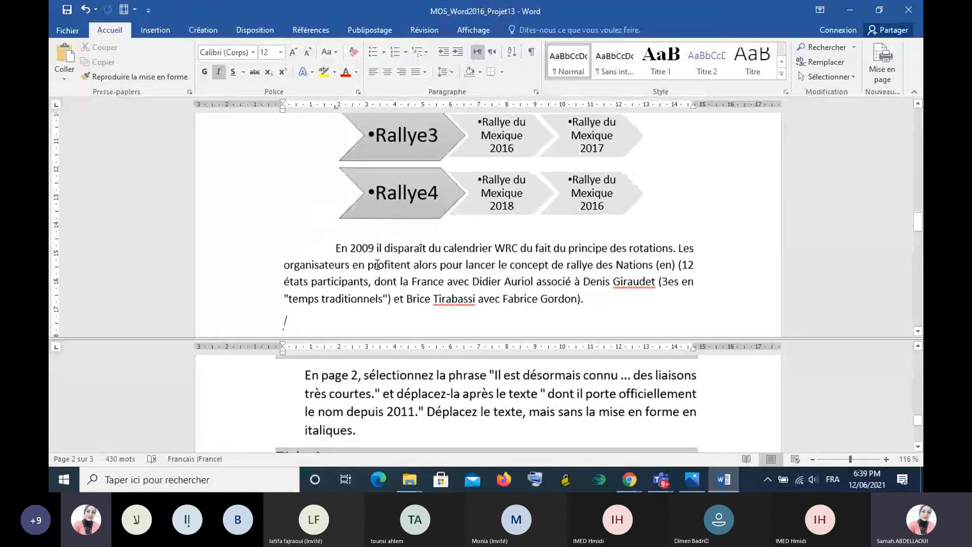
pyautogui.scroll(1, 377, 263)
pyautogui.scroll(5, 376, 264)
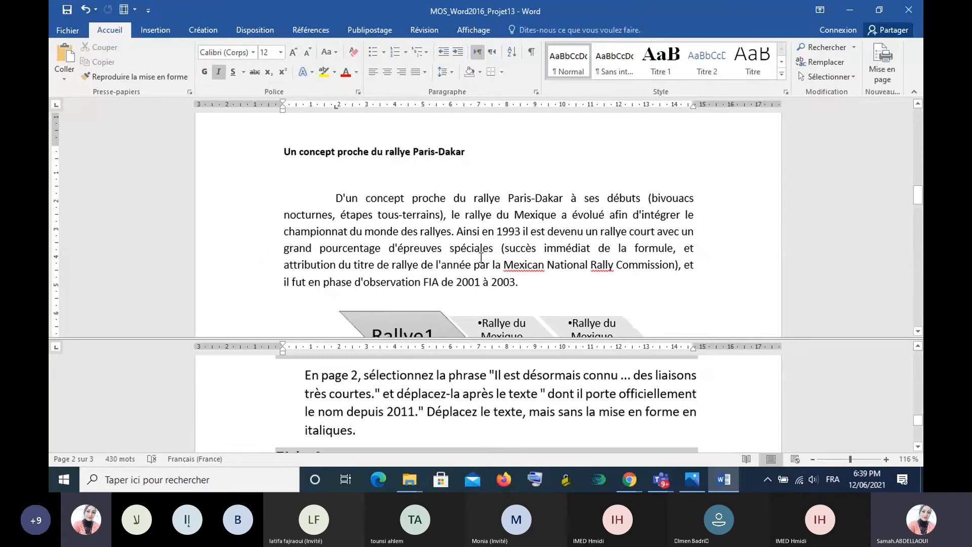
pyautogui.scroll(1, 481, 258)
pyautogui.scroll(3, 481, 258)
pyautogui.scroll(3, 481, 257)
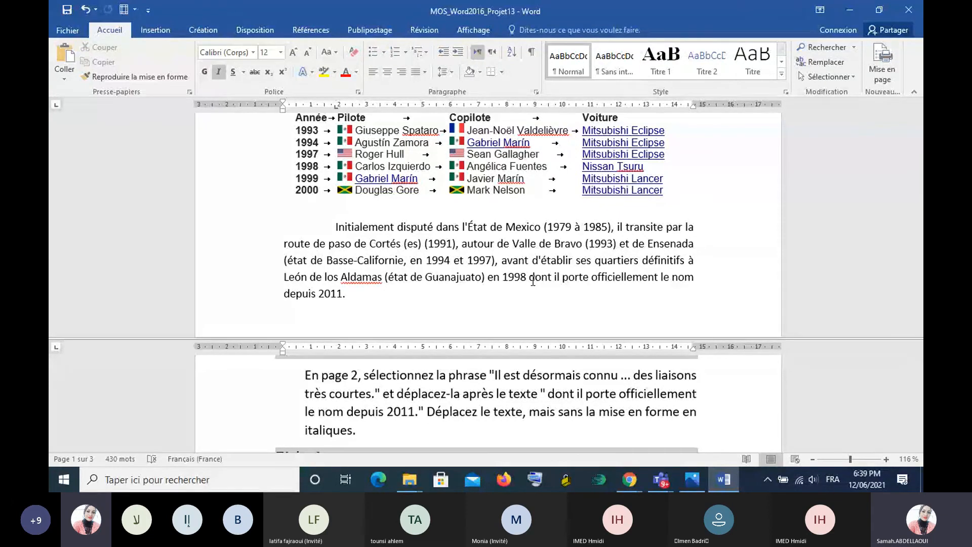
pyautogui.click(347, 295)
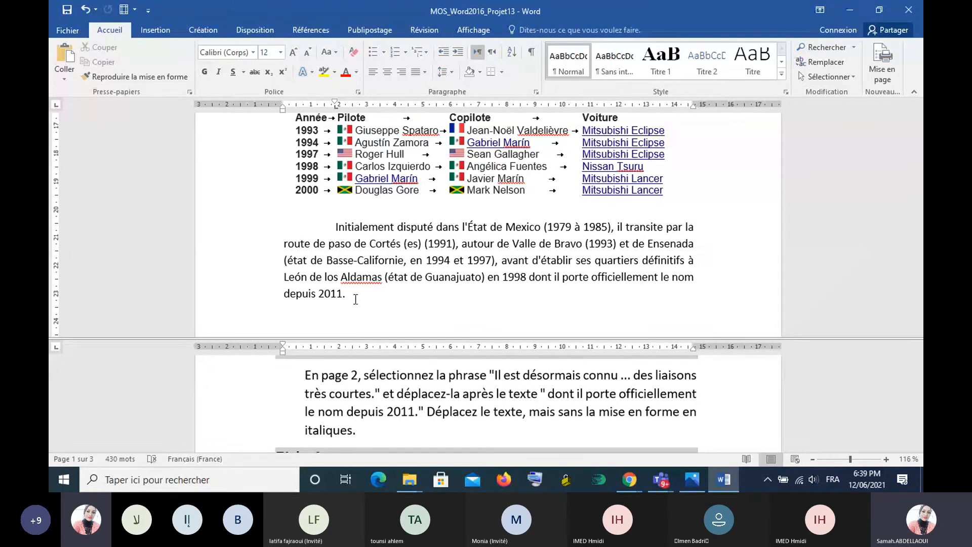
pyautogui.hotkey('ctrl', 'v')
pyautogui.press('ctrl')
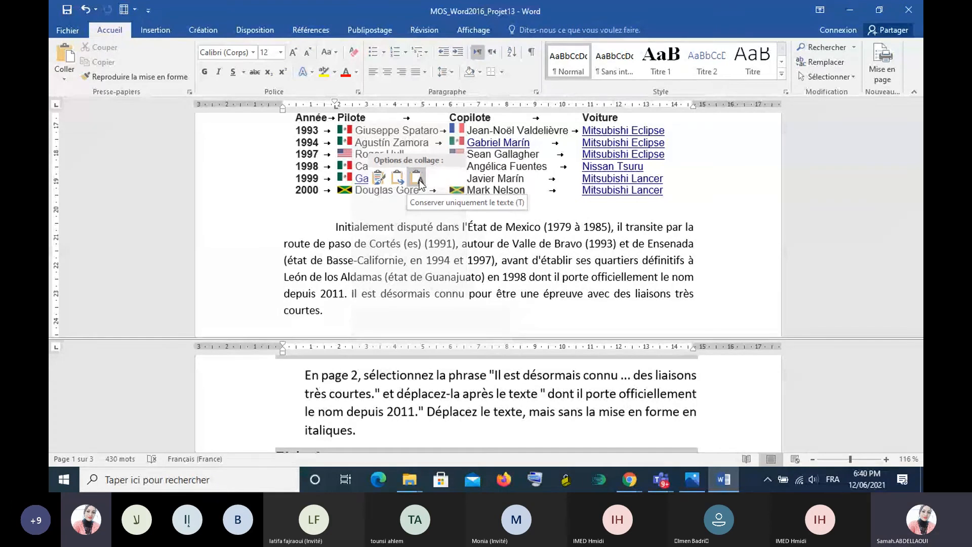
pyautogui.click(416, 177)
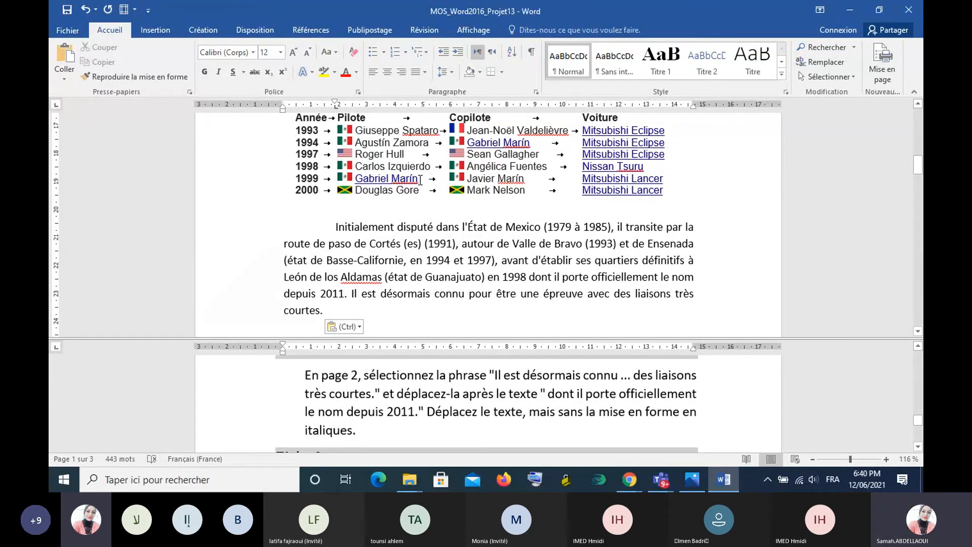
# - Undo the paste on page 1 and the cut of the italic sentence on page 2
pyautogui.click(86, 8)
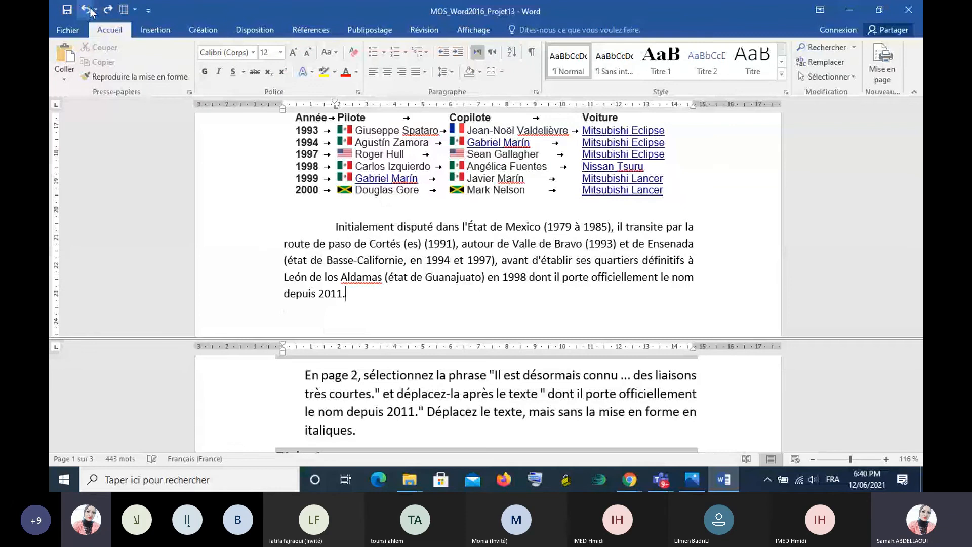
pyautogui.click(87, 8)
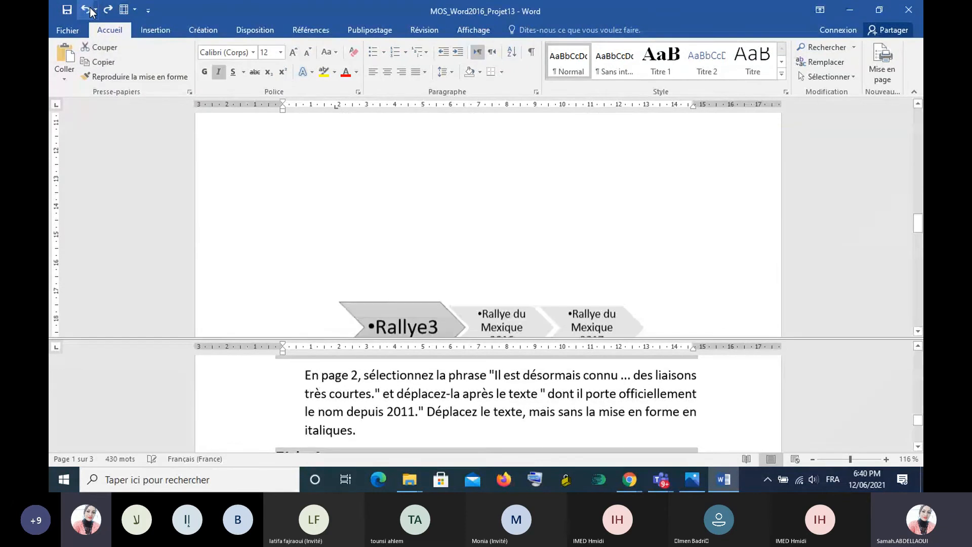
pyautogui.click(87, 9)
pyautogui.scroll(-1, 683, 272)
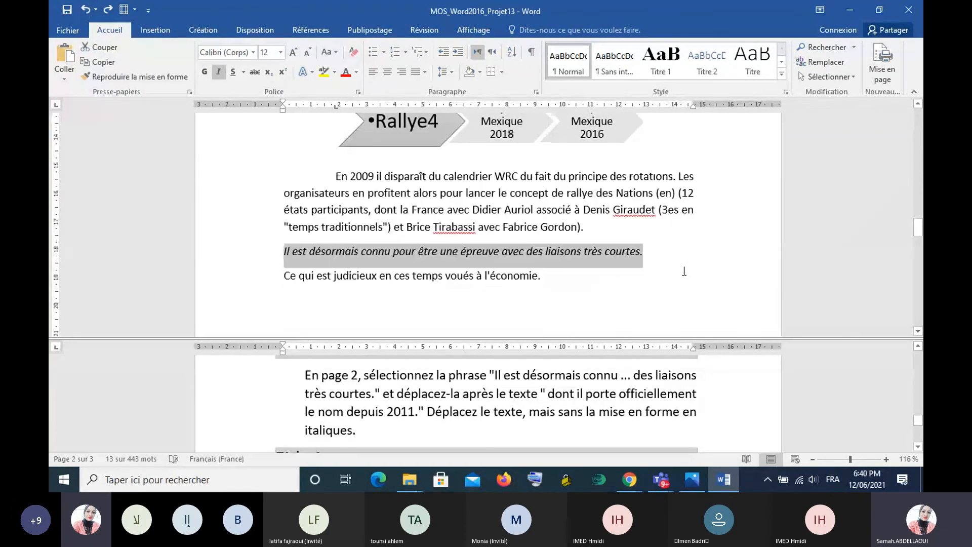
pyautogui.scroll(-1, 684, 271)
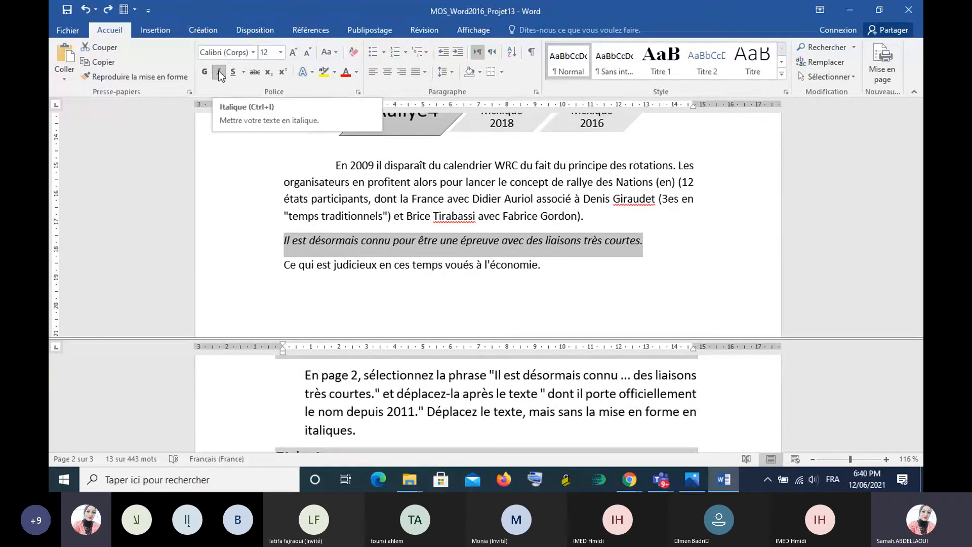
# - Move the italic sentence "Il est désormais connu ... très courtes." from page 2 to page 1 after "depuis 2011.", keeping only the text
pyautogui.click(111, 50)
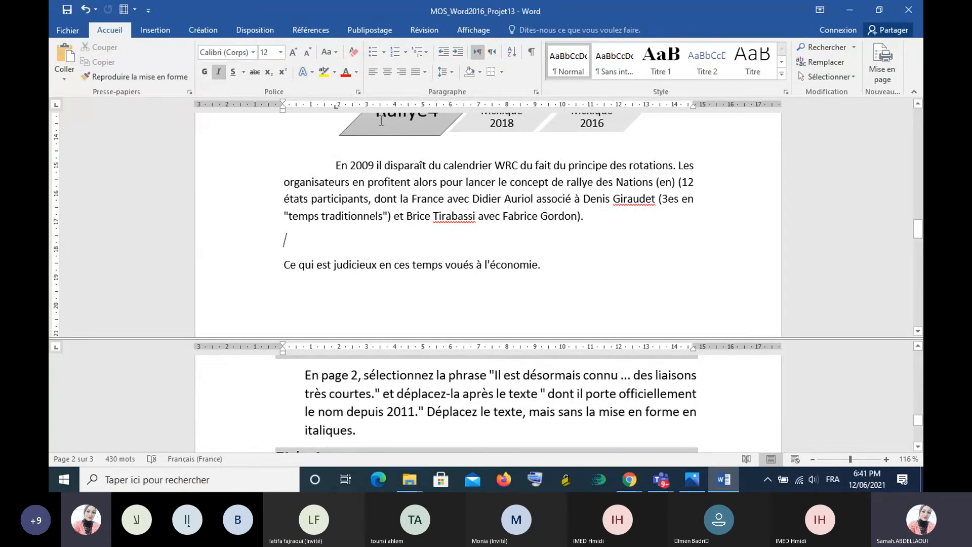
pyautogui.scroll(12, 381, 120)
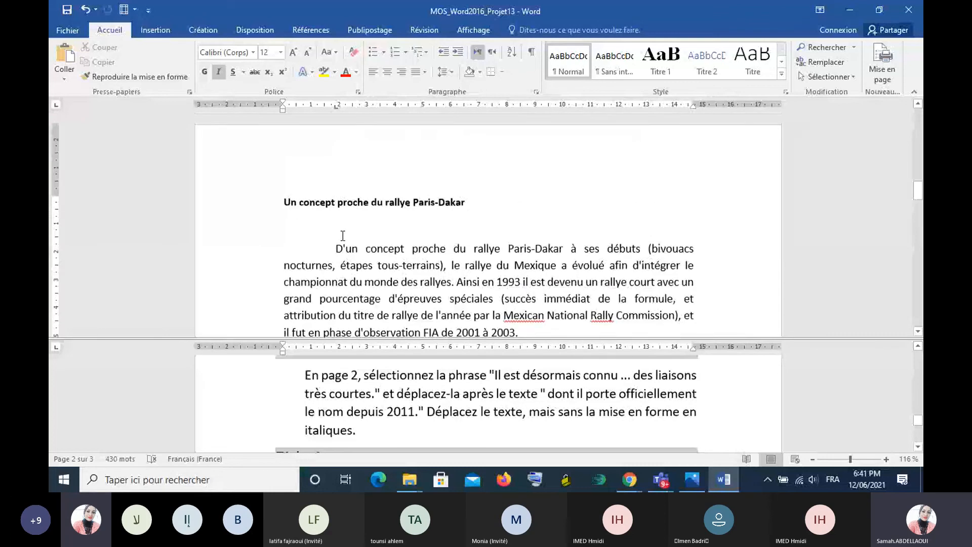
pyautogui.scroll(3, 343, 236)
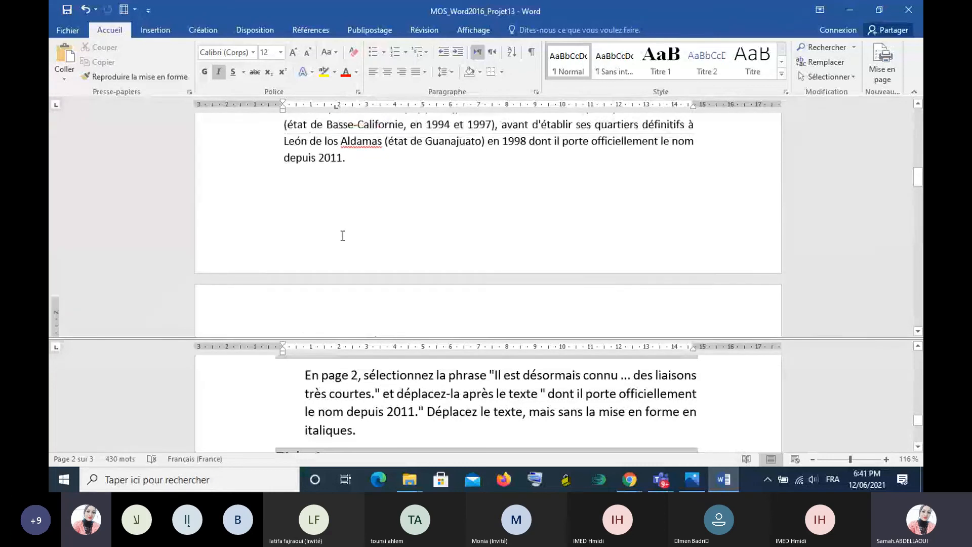
pyautogui.scroll(2, 342, 235)
pyautogui.click(356, 208)
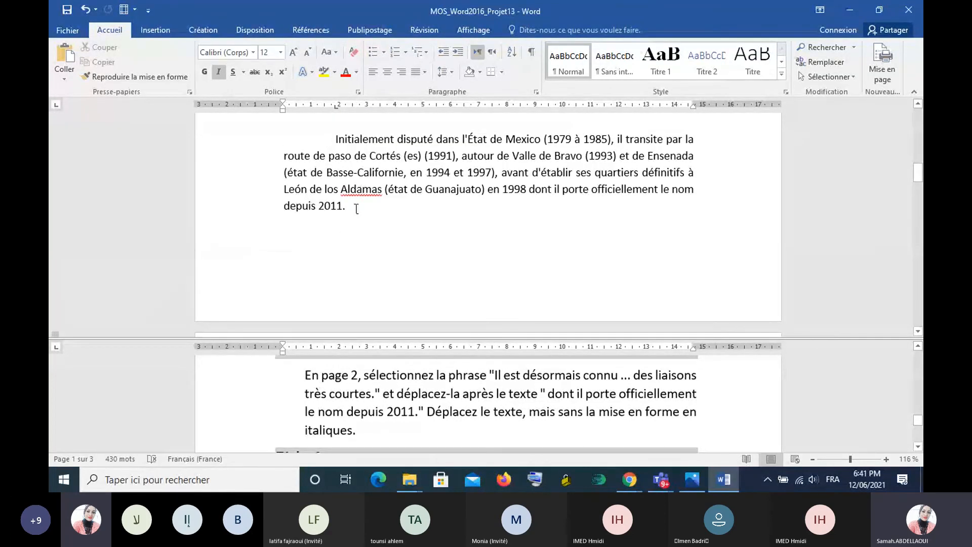
pyautogui.click(356, 208)
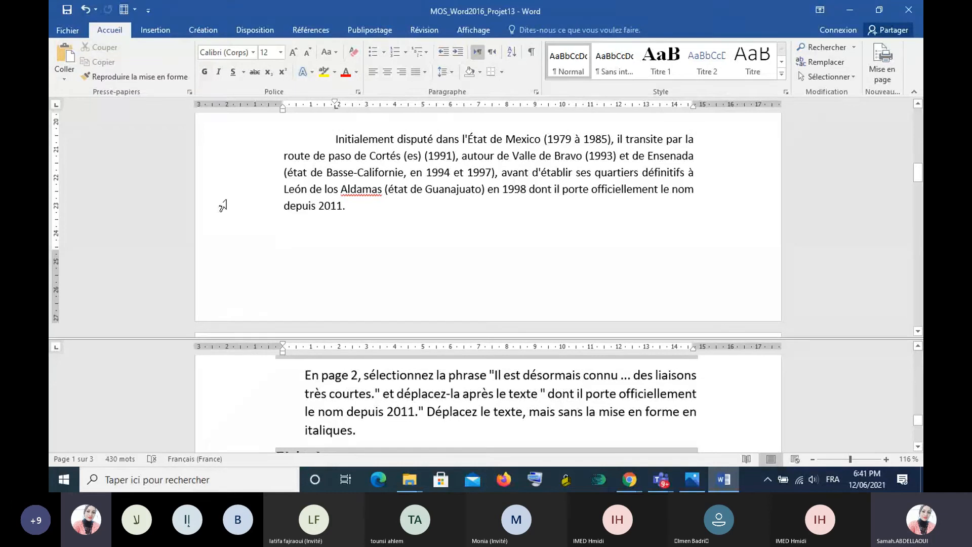
pyautogui.rightClick(354, 209)
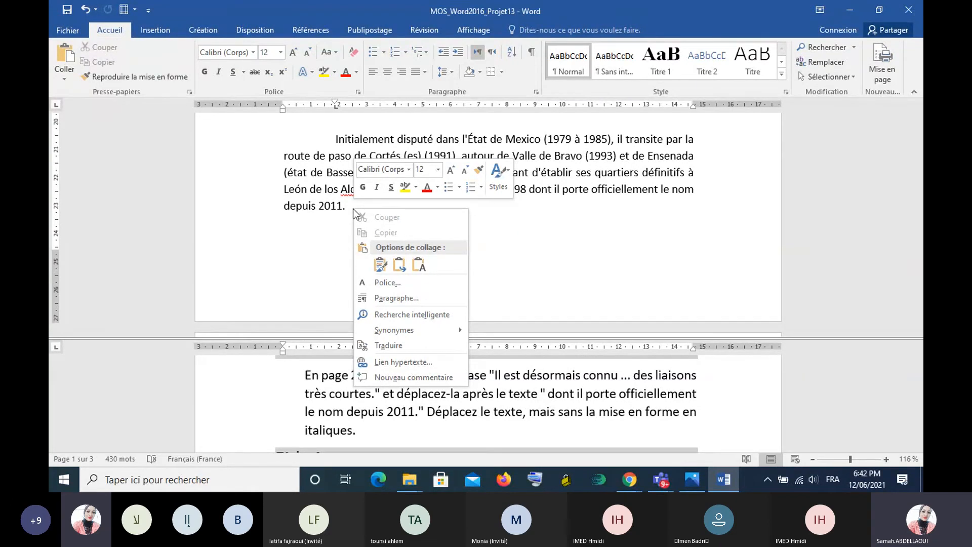
pyautogui.click(423, 270)
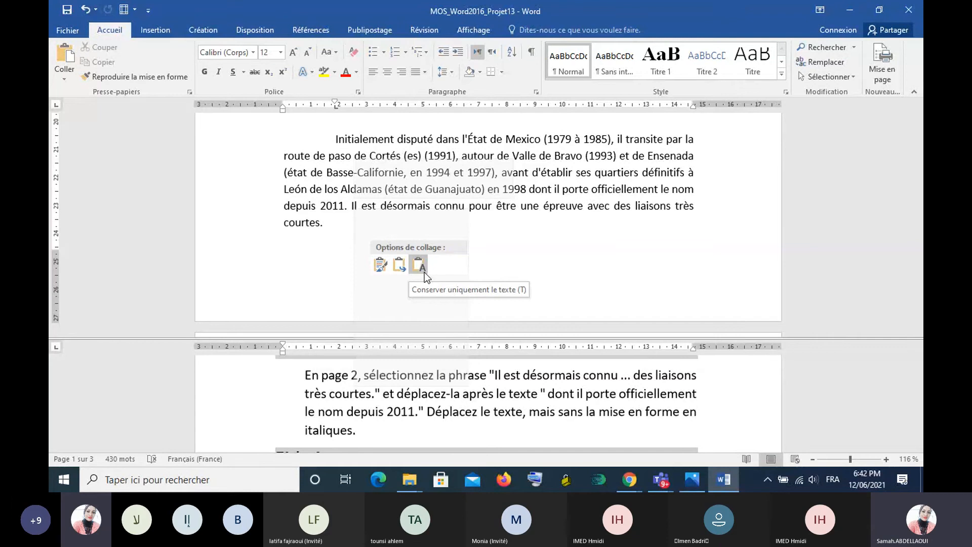
pyautogui.click(424, 272)
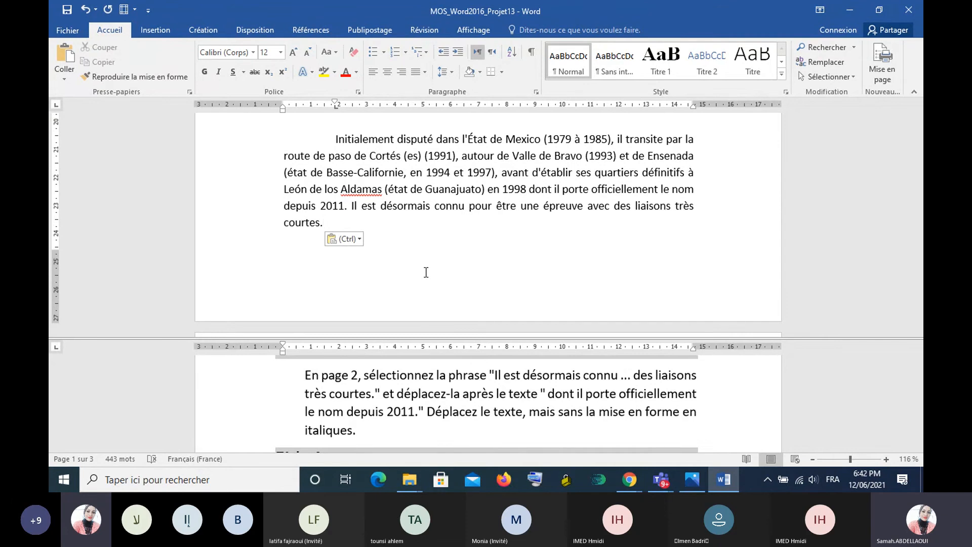
# - Read Tâche 4 in the instructions and select the whole SmartArt graphic on page 2
pyautogui.scroll(-2, 612, 400)
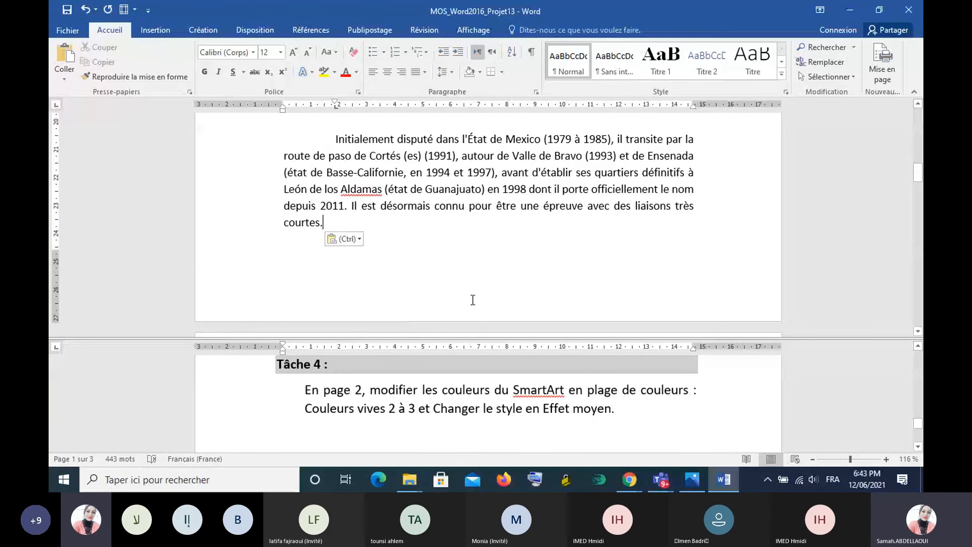
pyautogui.scroll(5, 473, 300)
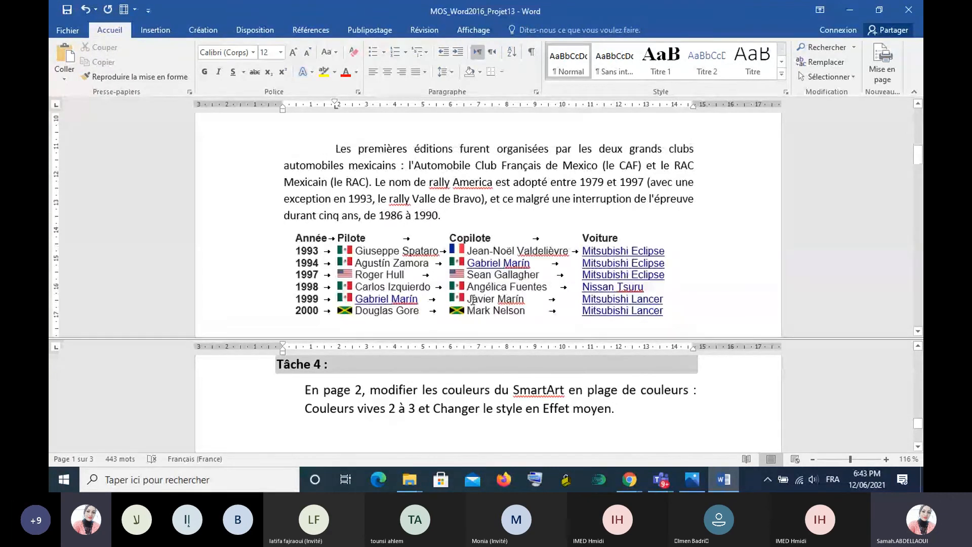
pyautogui.scroll(3, 473, 299)
pyautogui.scroll(3, 473, 300)
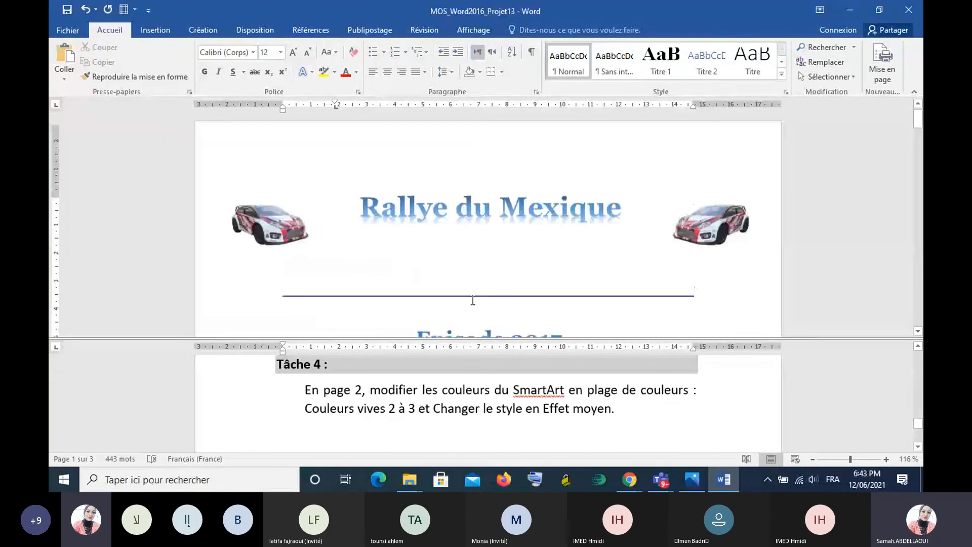
pyautogui.scroll(-10, 473, 299)
pyautogui.scroll(2, 473, 300)
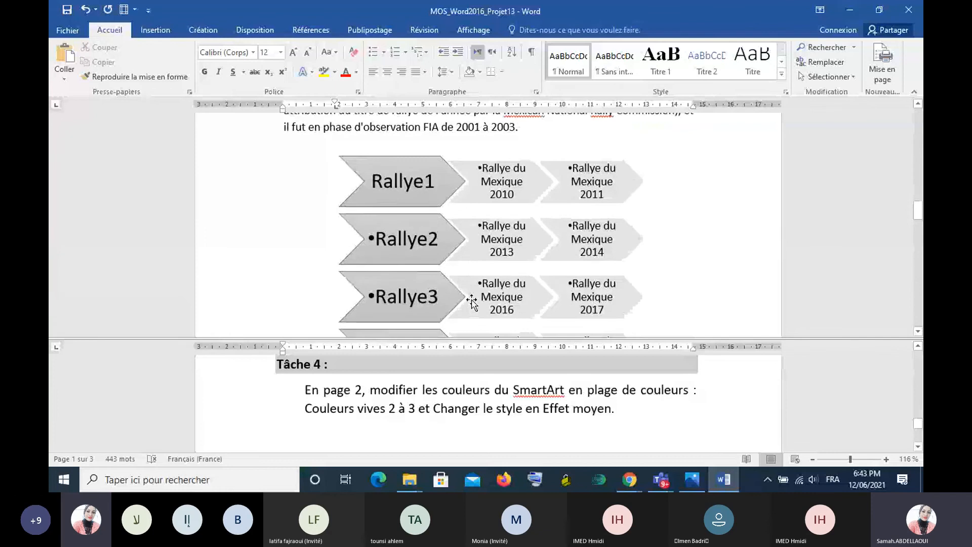
pyautogui.scroll(-1, 471, 303)
pyautogui.scroll(-1, 471, 302)
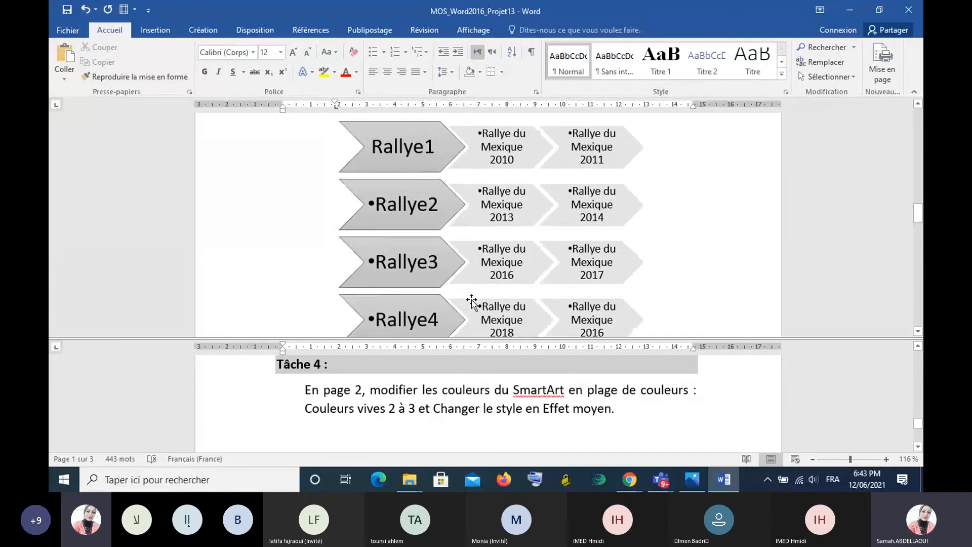
pyautogui.click(364, 138)
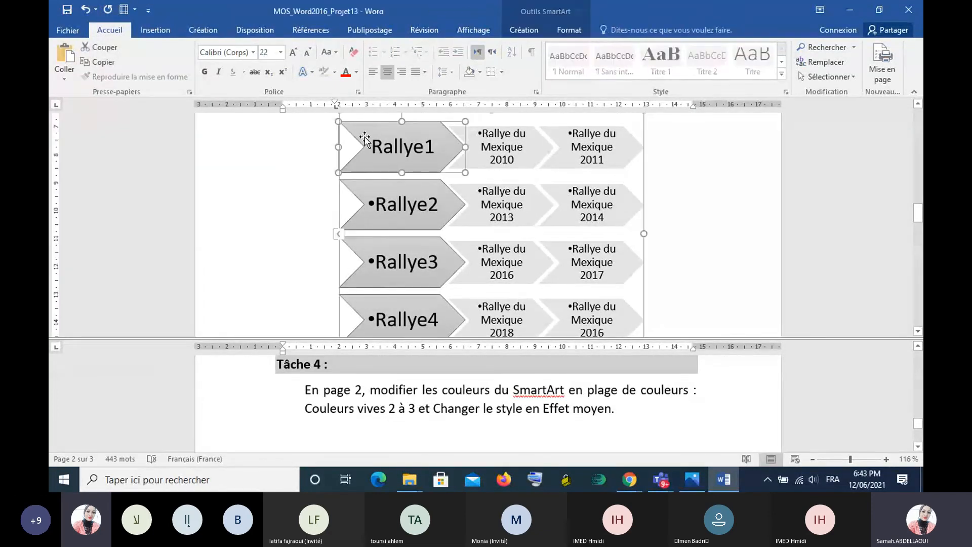
pyautogui.click(530, 177)
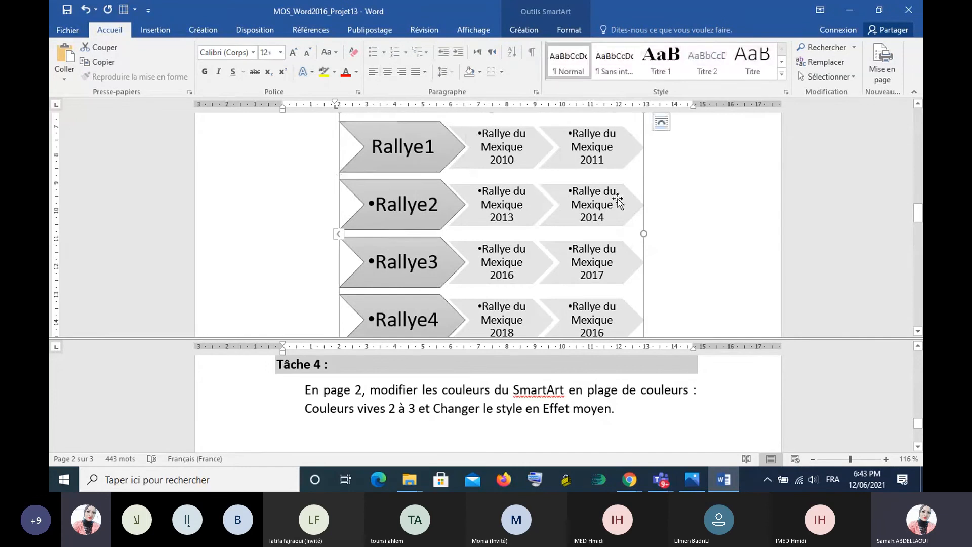
# - Change the SmartArt graphic's colours to Plage de couleurs - Couleurs vives 2 à 3
pyautogui.scroll(3, 618, 201)
pyautogui.scroll(-1, 617, 200)
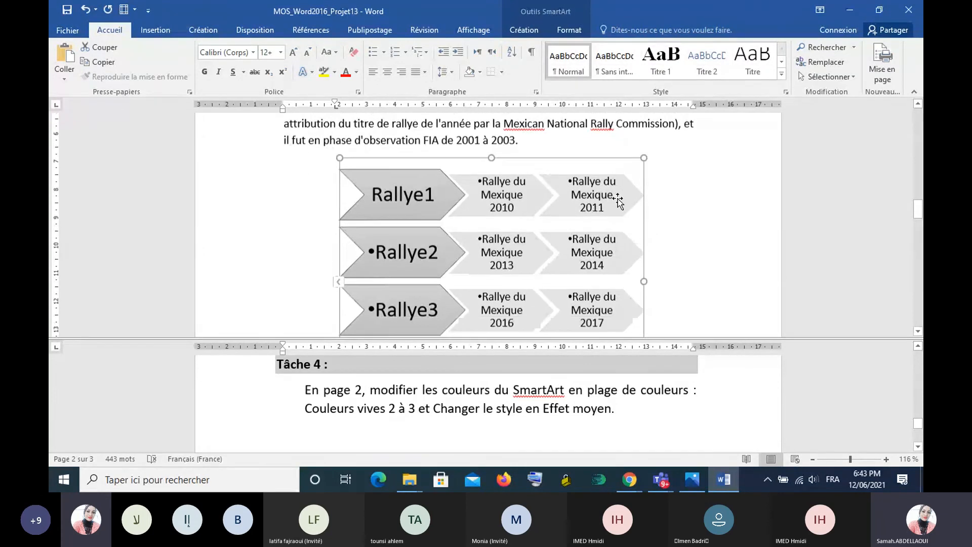
pyautogui.scroll(-1, 617, 200)
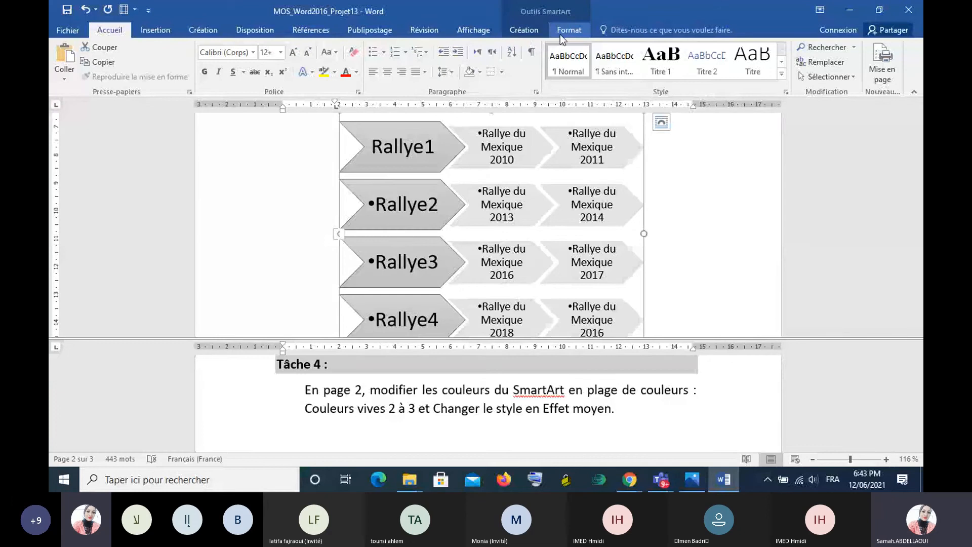
pyautogui.click(523, 32)
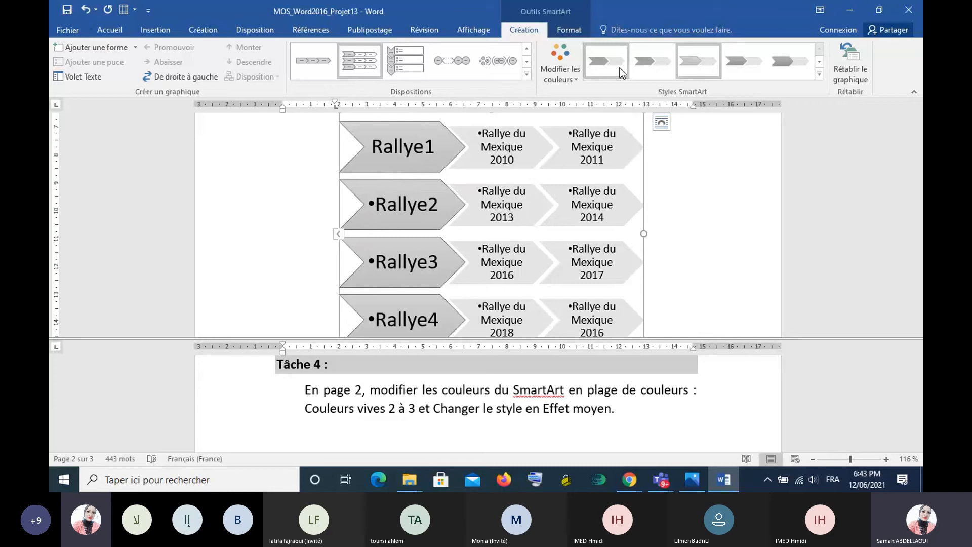
pyautogui.click(560, 66)
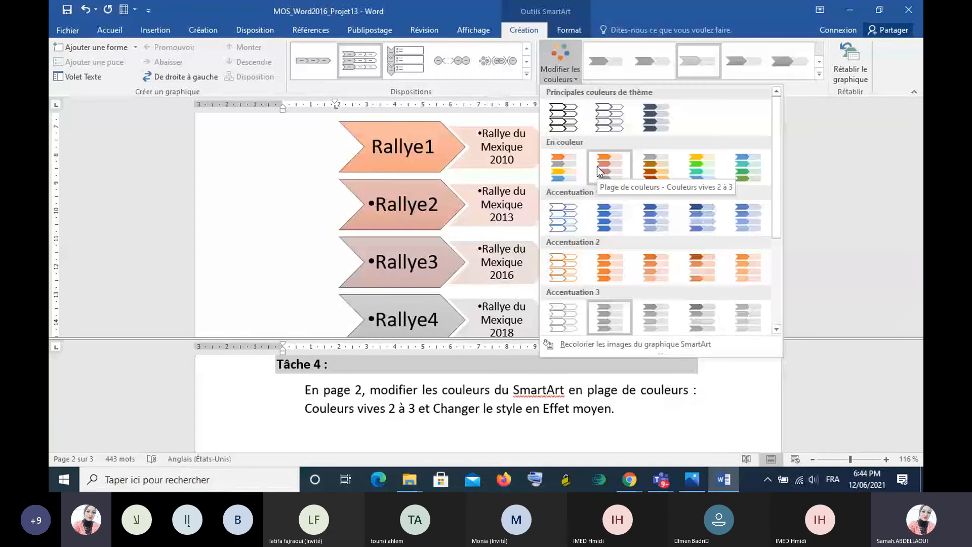